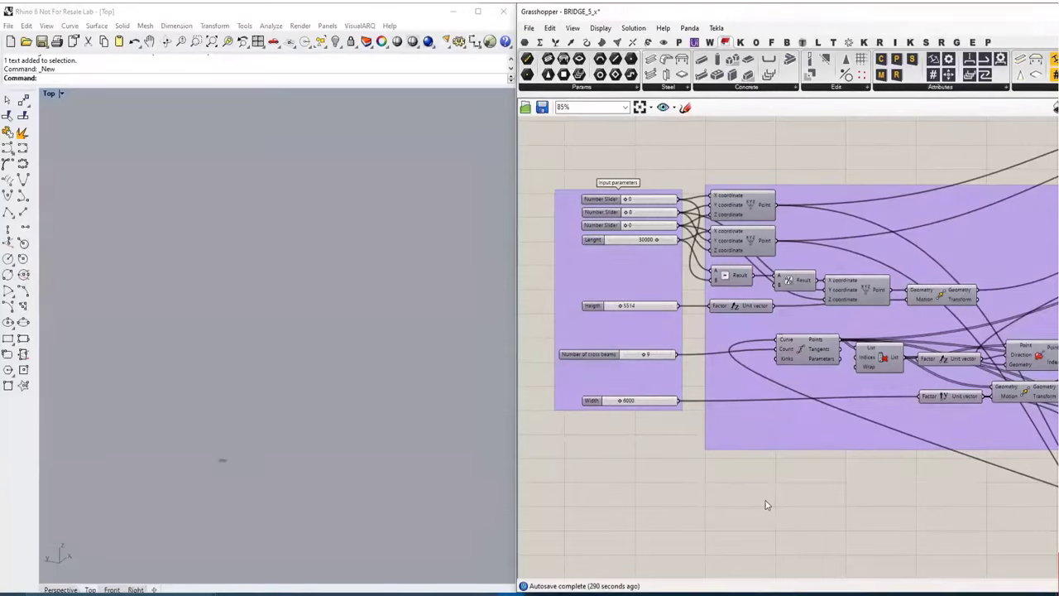
Step: Turn on the preview of the two Construct Point components fed by the input sliders, and set the Lenght slider to 35000
{"action": "left_click_drag", "start_coordinate": [694, 184], "coordinate": [793, 269]}
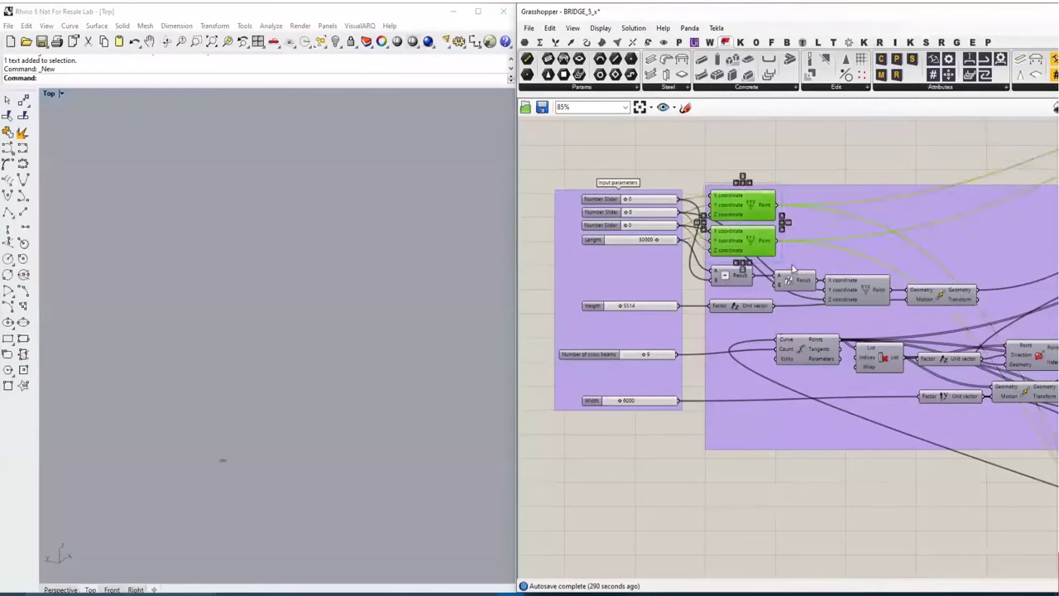
{"action": "right_click", "coordinate": [776, 155]}
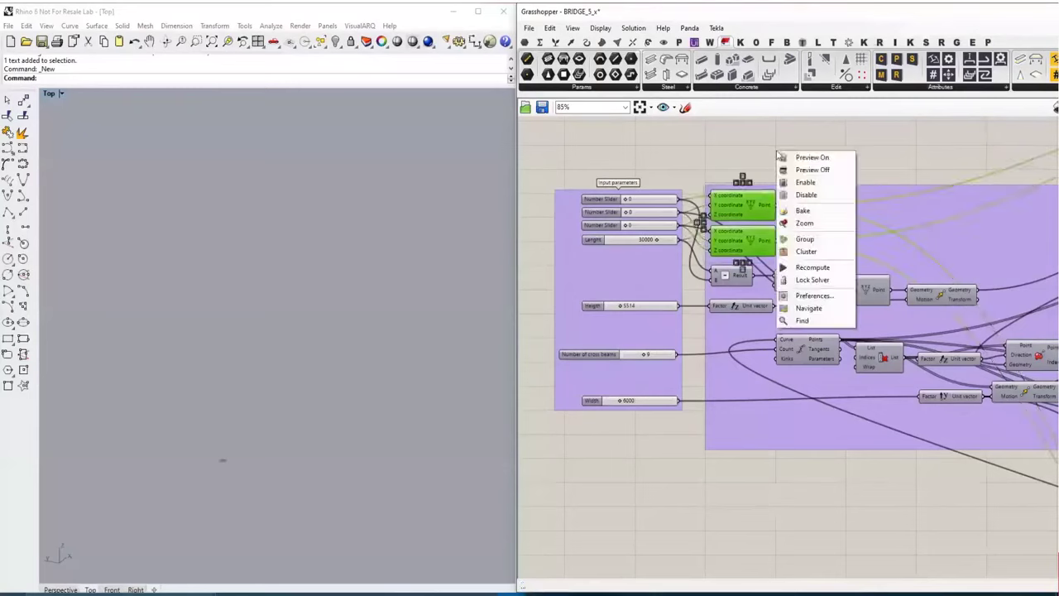
{"action": "left_click", "coordinate": [812, 159]}
{"action": "left_click", "coordinate": [699, 166]}
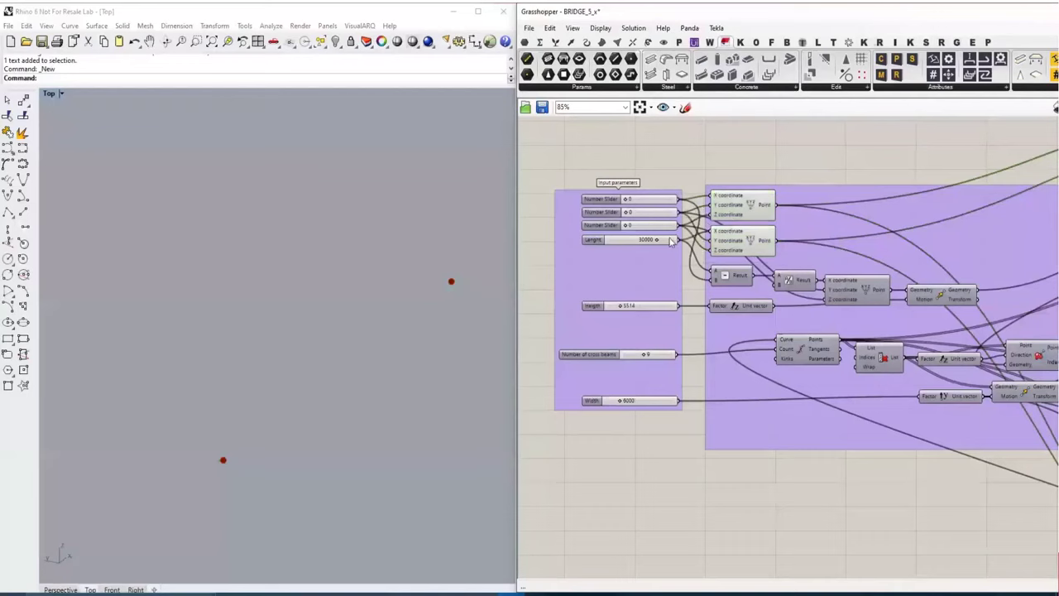
{"action": "scroll", "coordinate": [672, 240], "scroll_direction": "up", "scroll_amount": 2}
{"action": "mouse_move", "coordinate": [666, 240]}
{"action": "left_mouse_down"}
{"action": "mouse_move", "coordinate": [626, 240]}
{"action": "mouse_move", "coordinate": [672, 245]}
{"action": "left_mouse_up"}
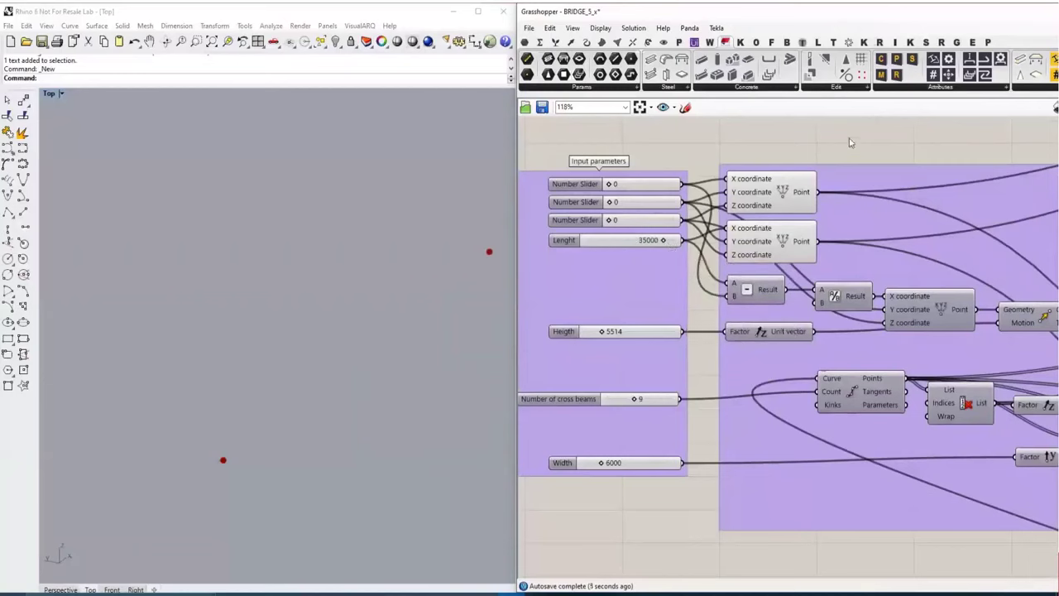
Step: Turn on the preview of the line and curve components at the start of all five member groups
{"action": "scroll", "coordinate": [763, 263], "scroll_direction": "down", "scroll_amount": 2}
{"action": "scroll", "coordinate": [761, 261], "scroll_direction": "down", "scroll_amount": 6}
{"action": "right_click_drag", "start_coordinate": [900, 385], "coordinate": [707, 384]}
{"action": "scroll", "coordinate": [761, 345], "scroll_direction": "up", "scroll_amount": 1}
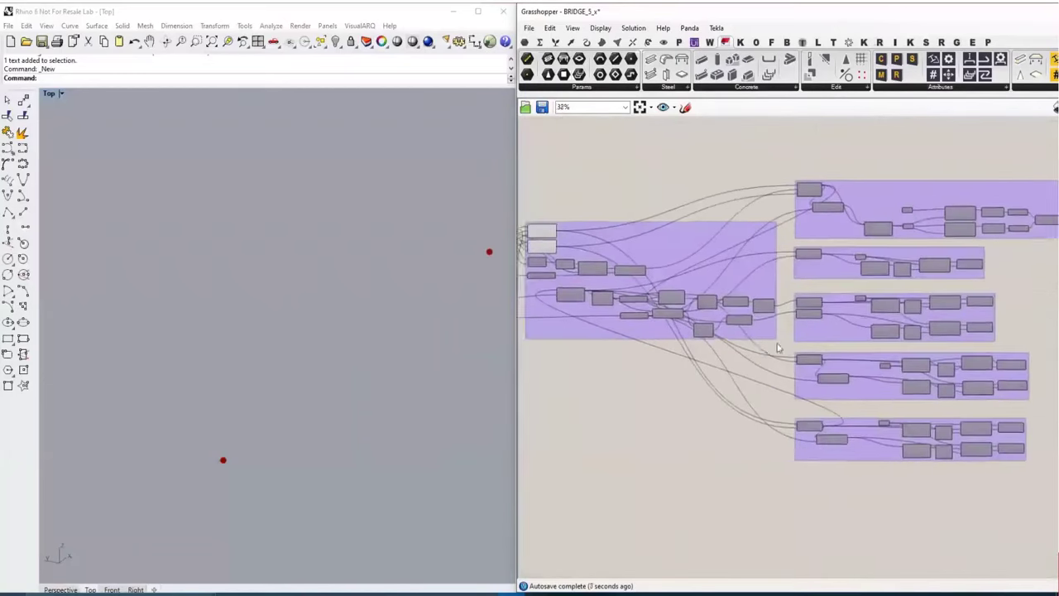
{"action": "right_click_drag", "start_coordinate": [766, 344], "coordinate": [742, 346]}
{"action": "left_click_drag", "start_coordinate": [761, 163], "coordinate": [827, 501]}
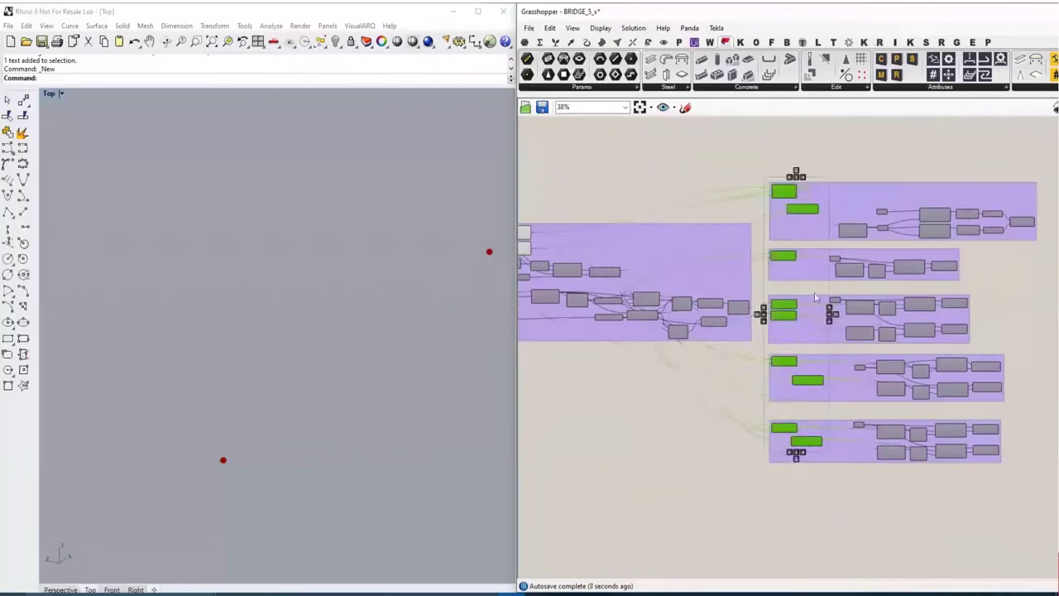
{"action": "right_click", "coordinate": [826, 170]}
{"action": "left_click", "coordinate": [856, 172]}
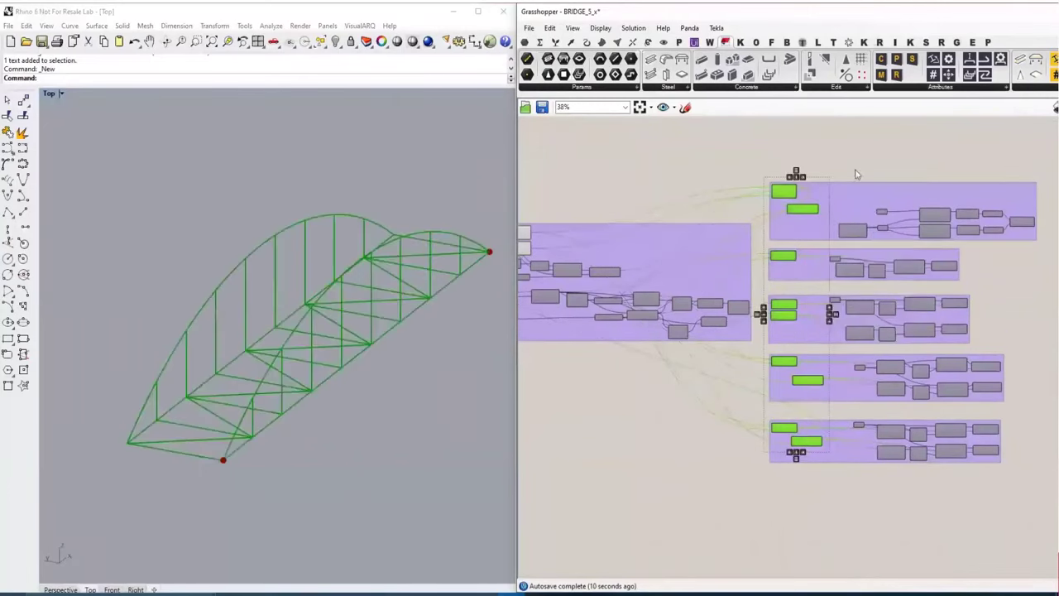
{"action": "left_click", "coordinate": [454, 359]}
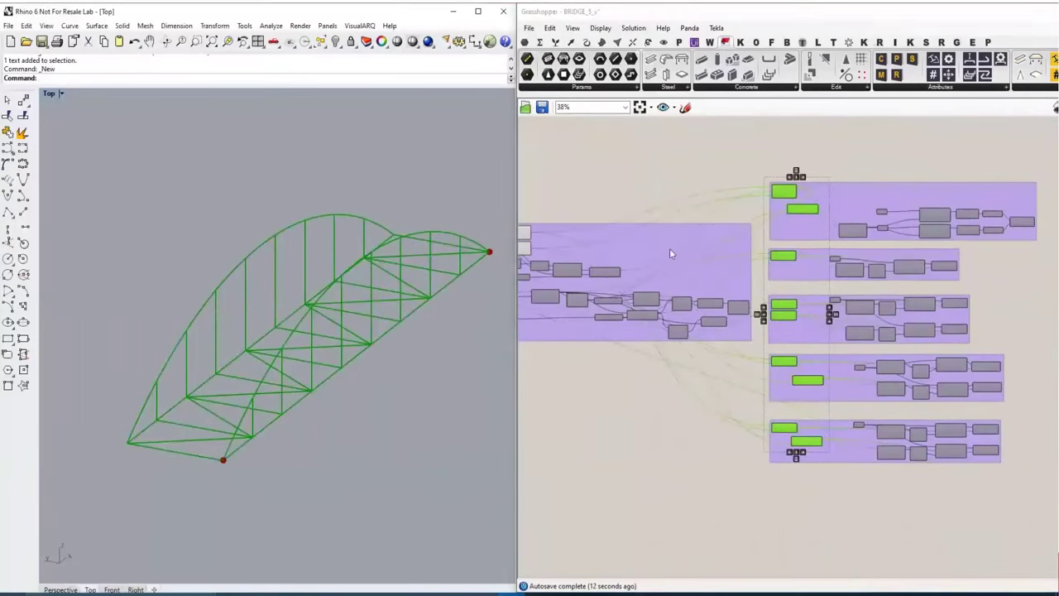
Step: Set the bridge input parameters to height 7047, 10 cross beams and width 7989
{"action": "scroll", "coordinate": [669, 248], "scroll_direction": "down", "scroll_amount": 2}
{"action": "scroll", "coordinate": [591, 254], "scroll_direction": "up", "scroll_amount": 5}
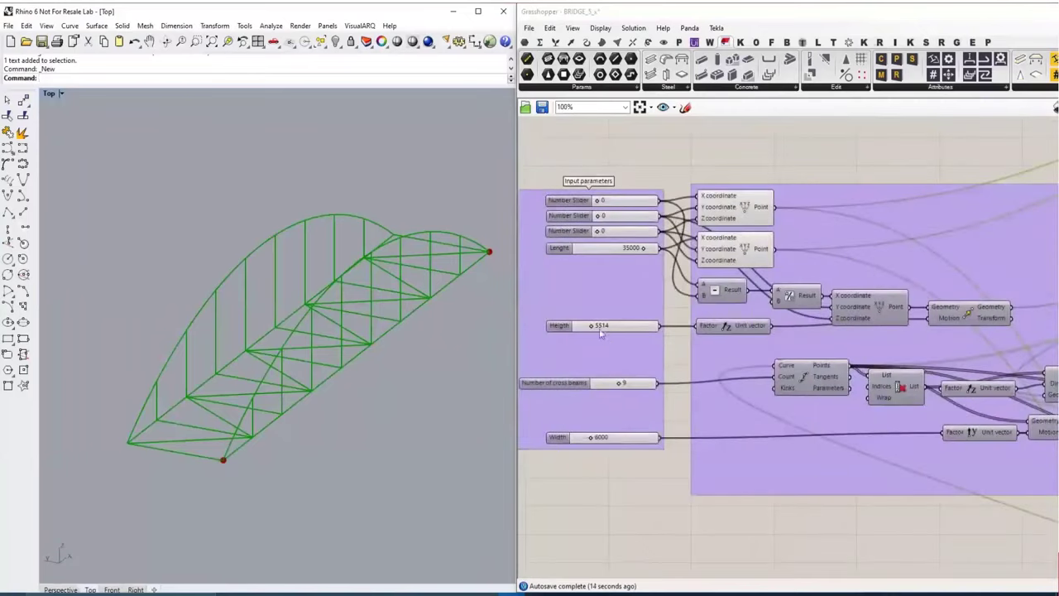
{"action": "mouse_move", "coordinate": [594, 326]}
{"action": "left_mouse_down"}
{"action": "mouse_move", "coordinate": [620, 327]}
{"action": "mouse_move", "coordinate": [594, 326]}
{"action": "left_mouse_up"}
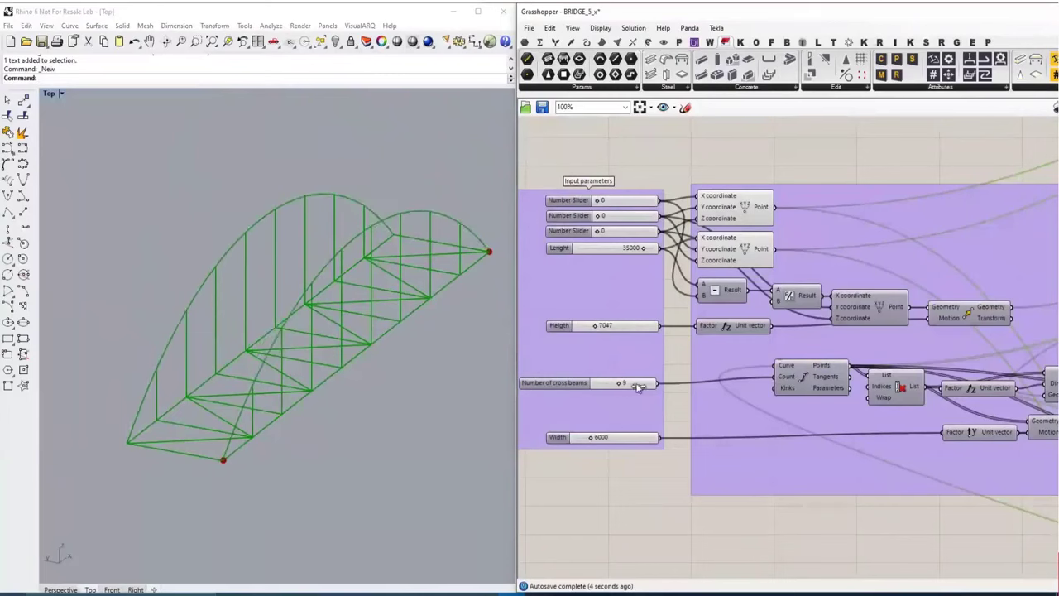
{"action": "mouse_move", "coordinate": [637, 387]}
{"action": "left_mouse_down"}
{"action": "mouse_move", "coordinate": [649, 386]}
{"action": "mouse_move", "coordinate": [633, 391]}
{"action": "left_mouse_up"}
{"action": "scroll", "coordinate": [599, 437], "scroll_direction": "up", "scroll_amount": 1}
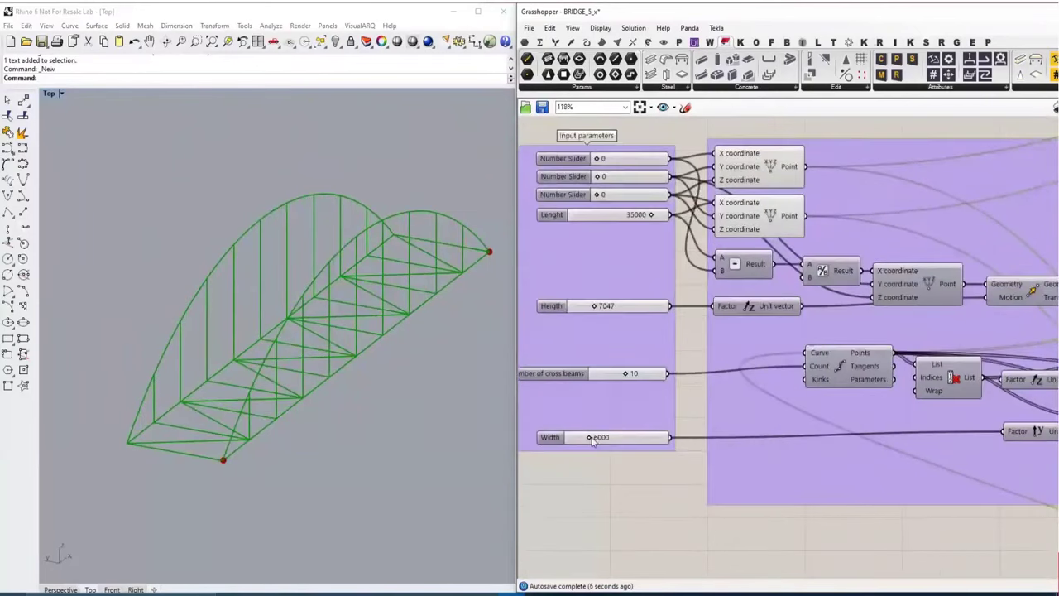
{"action": "mouse_move", "coordinate": [600, 438]}
{"action": "left_mouse_down"}
{"action": "mouse_move", "coordinate": [619, 438]}
{"action": "mouse_move", "coordinate": [584, 436]}
{"action": "mouse_move", "coordinate": [597, 444]}
{"action": "left_mouse_up"}
{"action": "left_click", "coordinate": [624, 474]}
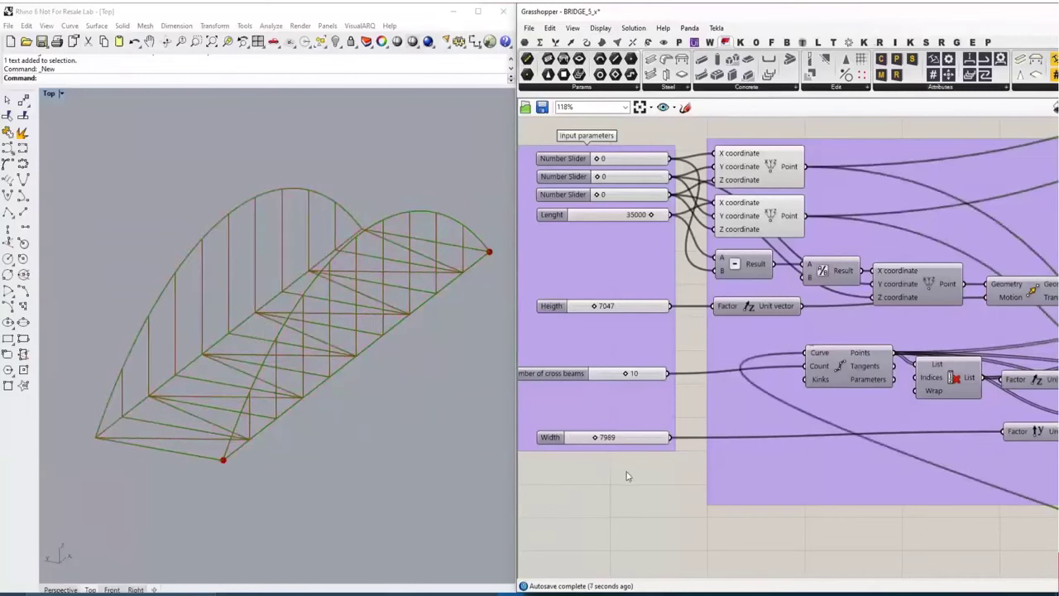
Step: Turn on the preview of the solid union component that ends the uppermost group, showing the solid arches
{"action": "scroll", "coordinate": [627, 472], "scroll_direction": "down", "scroll_amount": 8}
{"action": "scroll", "coordinate": [910, 397], "scroll_direction": "up", "scroll_amount": 8}
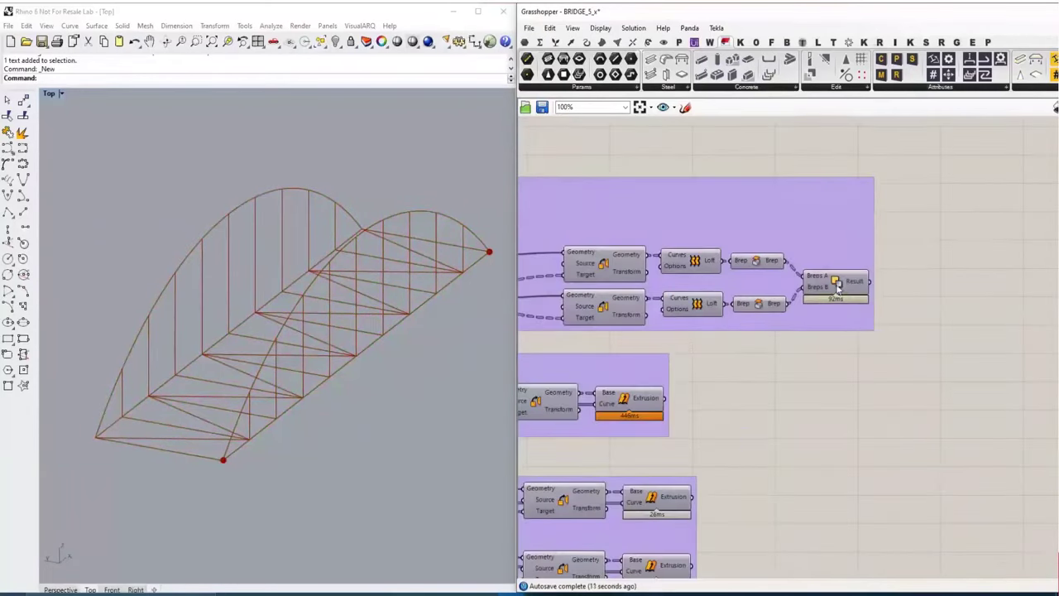
{"action": "left_click", "coordinate": [838, 286]}
{"action": "right_click", "coordinate": [828, 284]}
{"action": "left_click", "coordinate": [852, 306]}
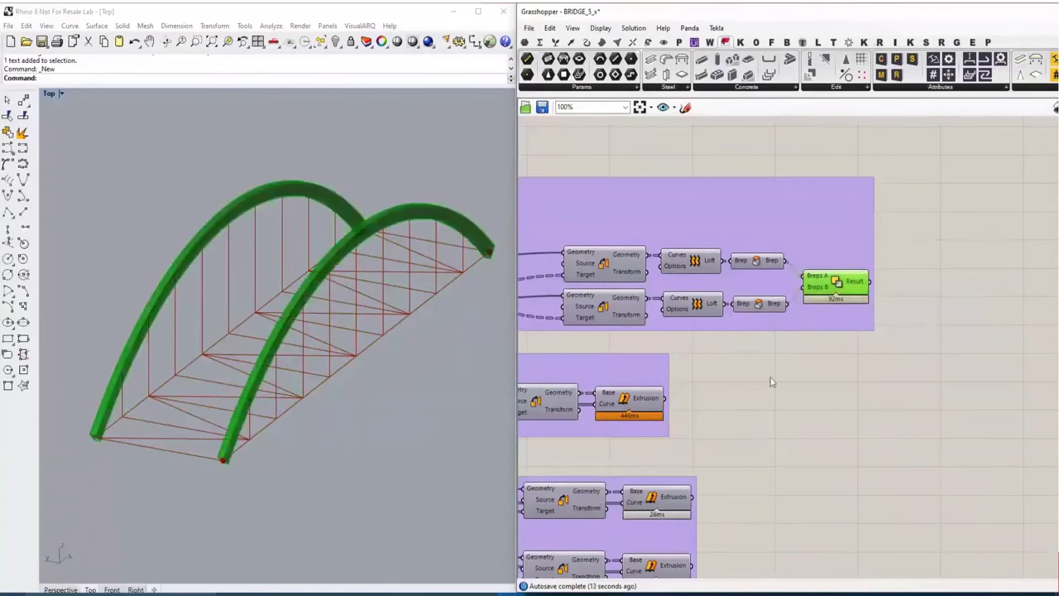
{"action": "left_click", "coordinate": [770, 381]}
Step: Turn on the preview of all the Extrusion components at the ends of the remaining four member groups
{"action": "scroll", "coordinate": [719, 385], "scroll_direction": "down", "scroll_amount": 3}
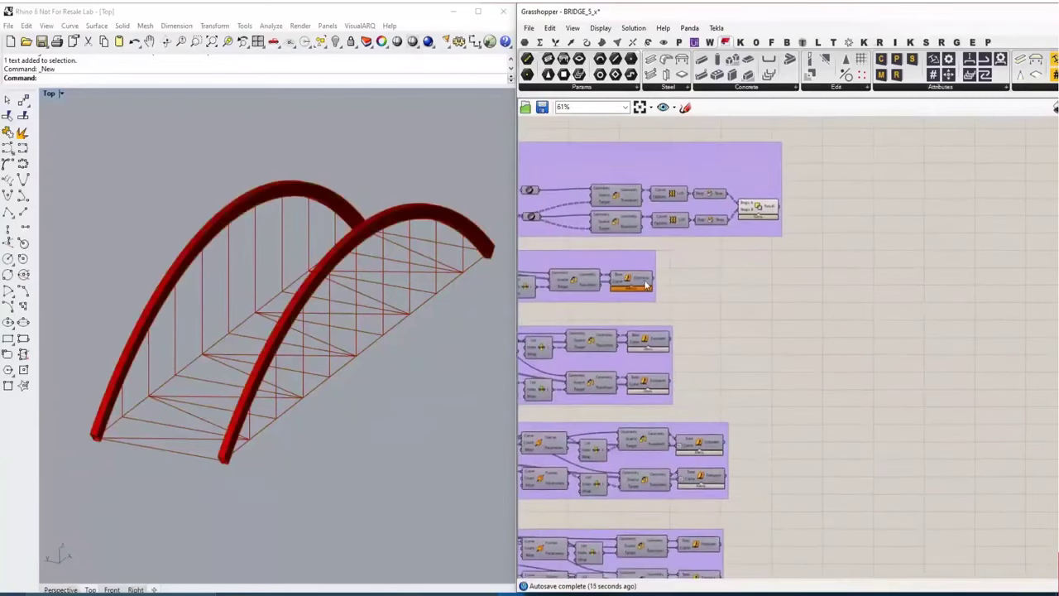
{"action": "left_click", "coordinate": [651, 346], "text": "shift"}
{"action": "left_click", "coordinate": [654, 385], "text": "shift"}
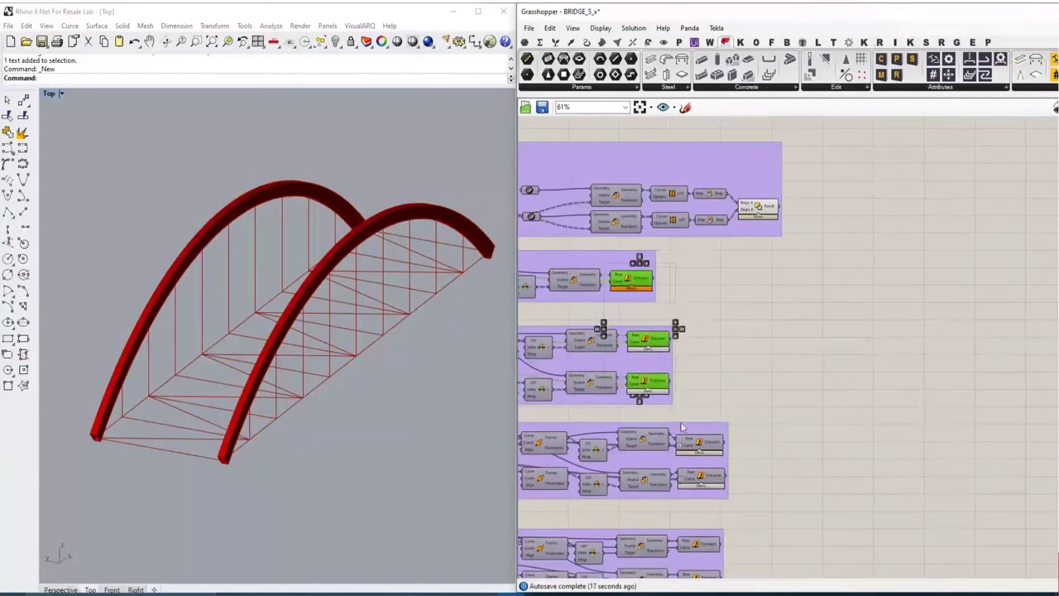
{"action": "left_click", "coordinate": [699, 444], "text": "shift"}
{"action": "left_click", "coordinate": [703, 479], "text": "shift"}
{"action": "scroll", "coordinate": [774, 517], "scroll_direction": "down", "scroll_amount": 1}
{"action": "right_click_drag", "start_coordinate": [774, 518], "coordinate": [768, 393]}
{"action": "scroll", "coordinate": [696, 419], "scroll_direction": "up", "scroll_amount": 2}
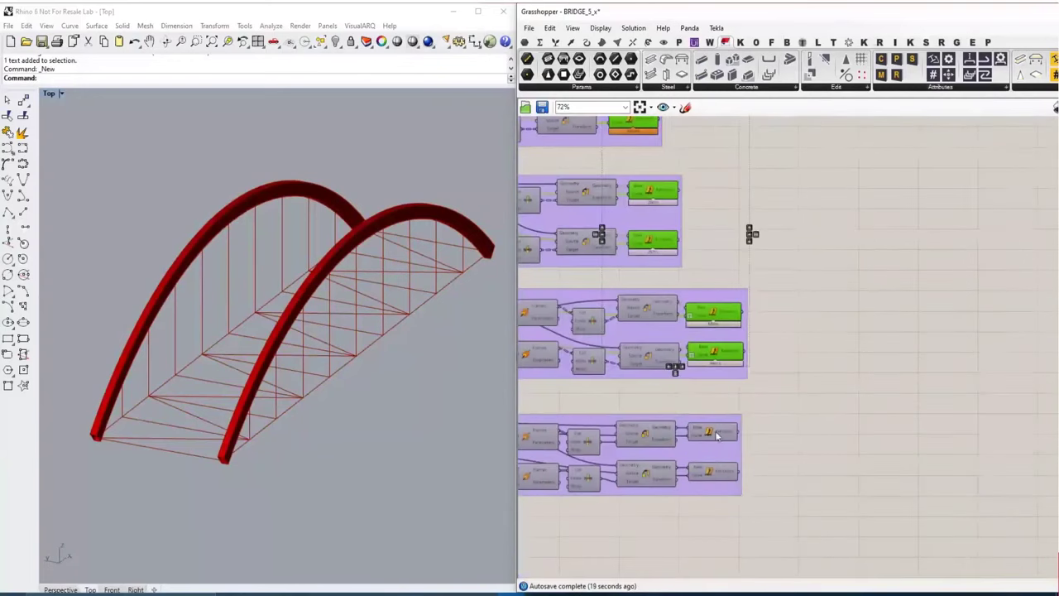
{"action": "left_click", "coordinate": [709, 433], "text": "shift"}
{"action": "left_click", "coordinate": [711, 478], "text": "shift"}
{"action": "right_click", "coordinate": [779, 389]}
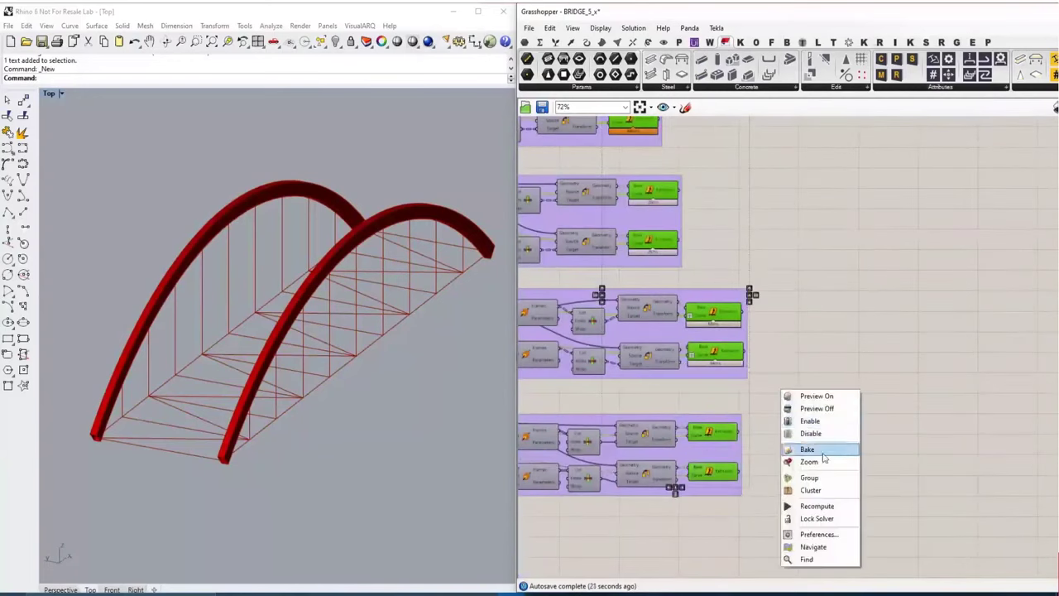
{"action": "left_click", "coordinate": [824, 403]}
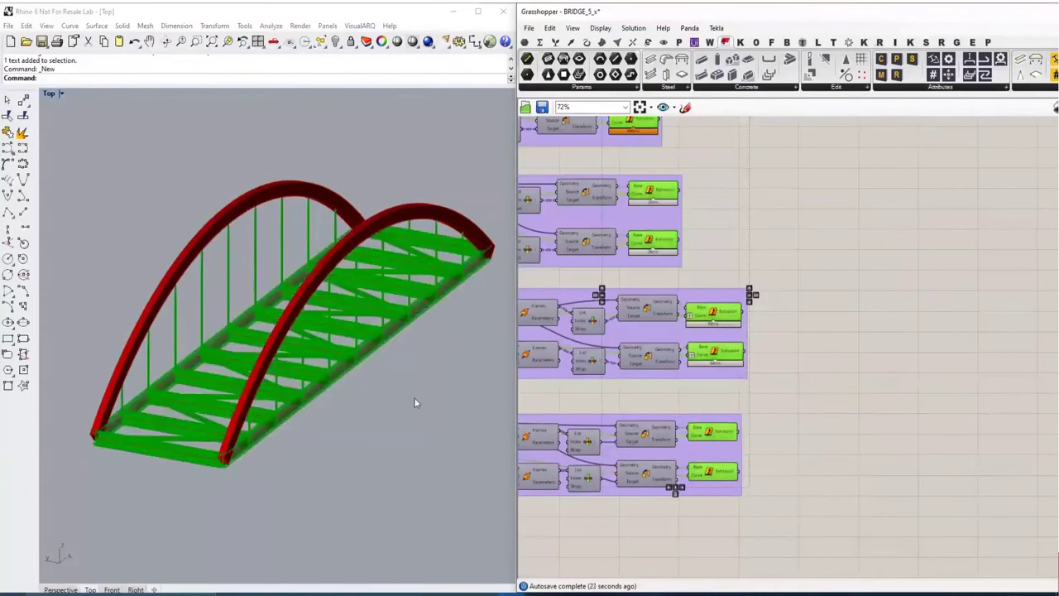
{"action": "left_click", "coordinate": [823, 369]}
Step: Reduce the arch height with the Heigth slider in the input parameters
{"action": "right_click_drag", "start_coordinate": [369, 365], "coordinate": [372, 394]}
{"action": "scroll", "coordinate": [757, 350], "scroll_direction": "down", "scroll_amount": 4}
{"action": "right_click_drag", "start_coordinate": [757, 349], "coordinate": [916, 367]}
{"action": "right_click_drag", "start_coordinate": [572, 353], "coordinate": [737, 353]}
{"action": "scroll", "coordinate": [612, 291], "scroll_direction": "up", "scroll_amount": 3}
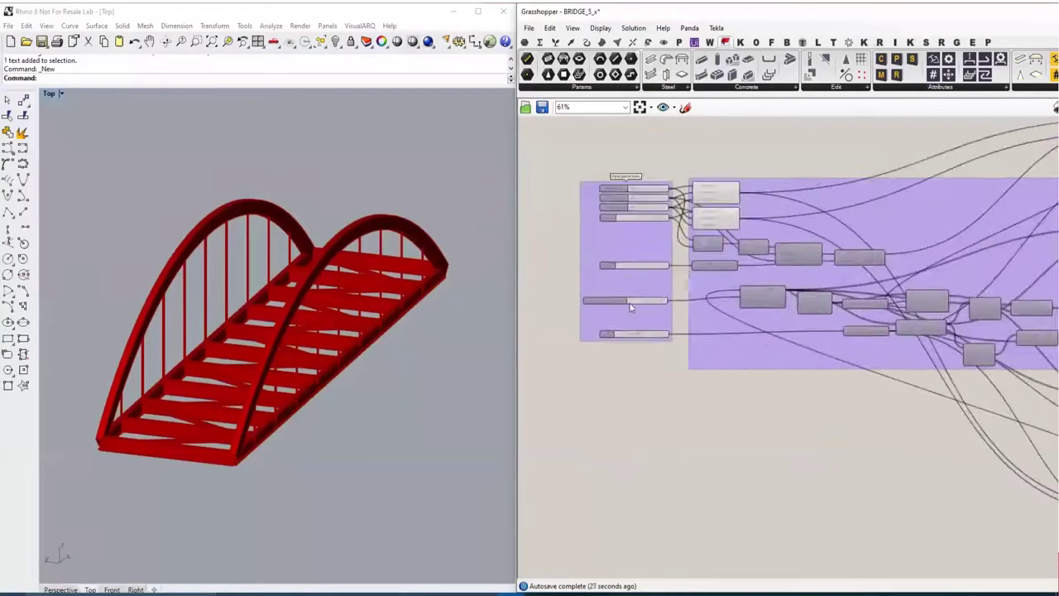
{"action": "scroll", "coordinate": [630, 308], "scroll_direction": "up", "scroll_amount": 5}
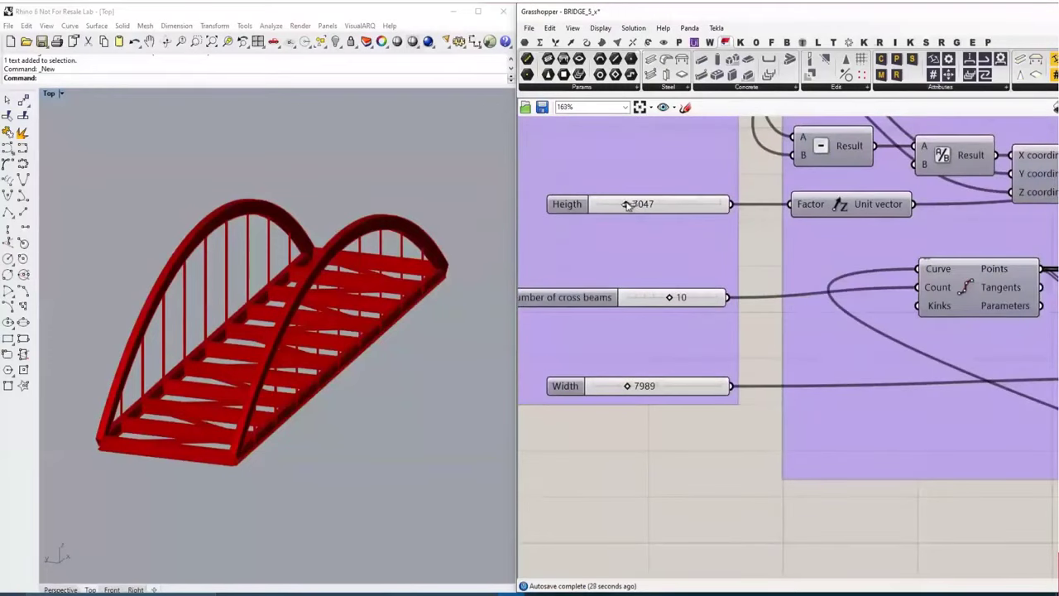
{"action": "mouse_move", "coordinate": [626, 205]}
{"action": "left_mouse_down"}
{"action": "mouse_move", "coordinate": [636, 206]}
{"action": "mouse_move", "coordinate": [620, 205]}
{"action": "left_mouse_up"}
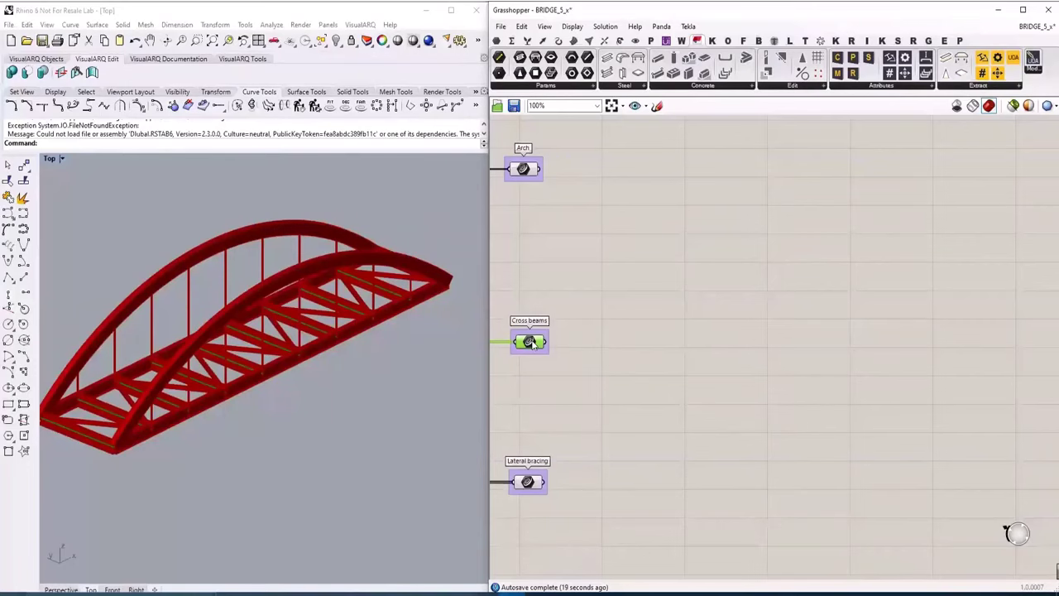
Step: Highlight the Lateral bracing curves in the model, and move the Rhino window out of the way to expose Tekla Structures
{"action": "left_click", "coordinate": [529, 484]}
{"action": "left_click", "coordinate": [569, 430]}
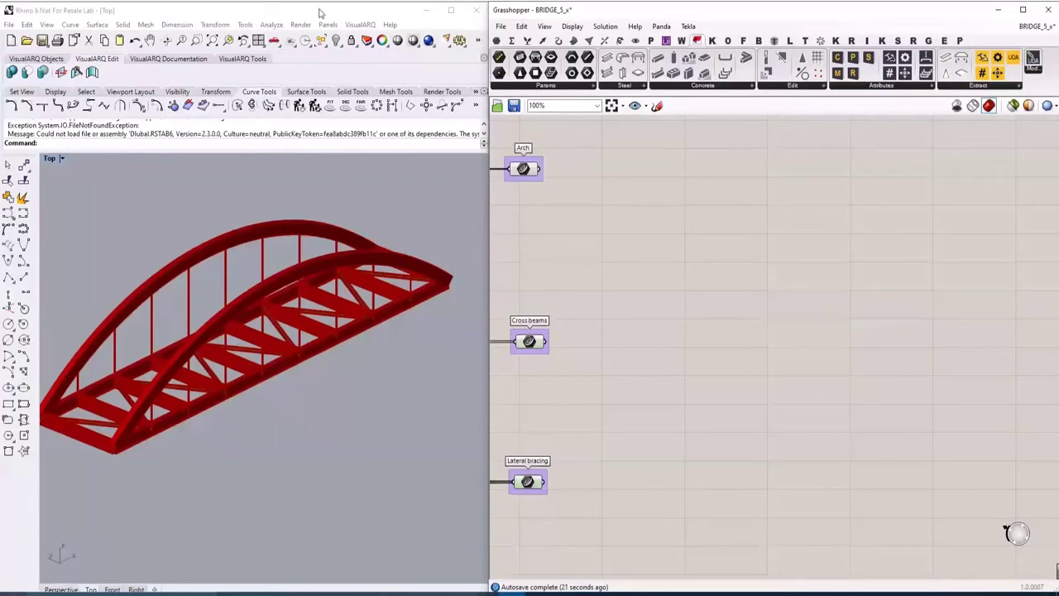
{"action": "left_click_drag", "start_coordinate": [319, 9], "coordinate": [319, 590]}
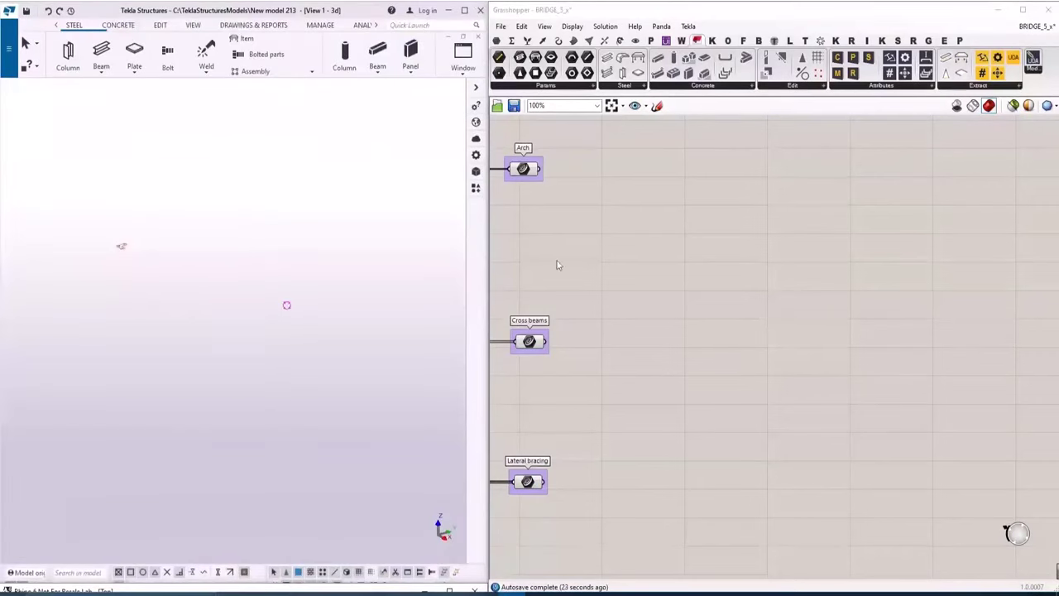
Step: Add a Tekla steel Beam component beside the Arch parameter and feed the Arch curves into its Curve input
{"action": "double_click", "coordinate": [636, 241]}
{"action": "type", "text": "beam"}
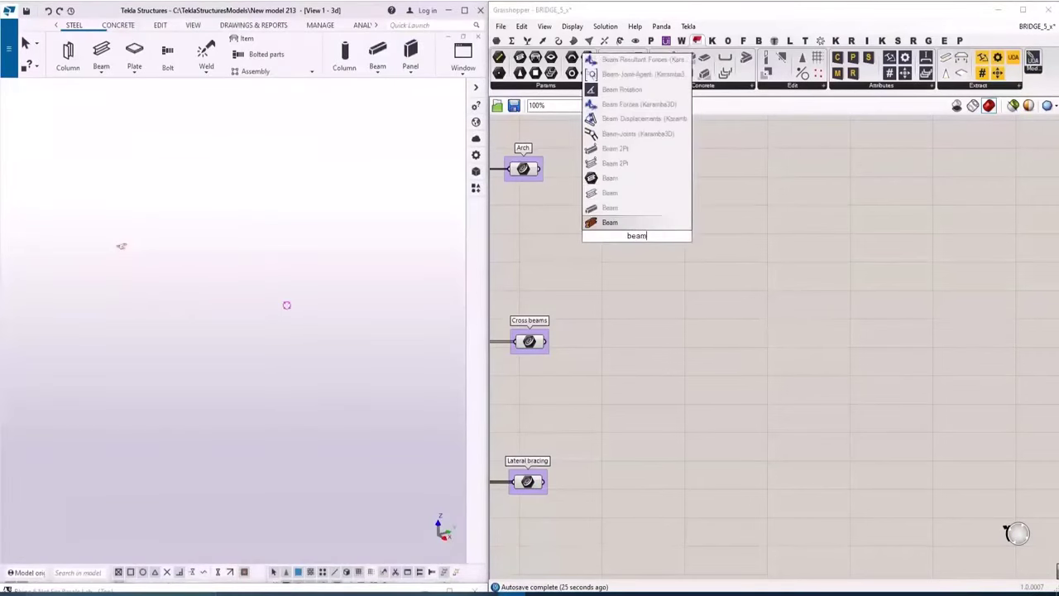
{"action": "key", "text": "Return"}
{"action": "left_click_drag", "start_coordinate": [542, 170], "coordinate": [600, 206]}
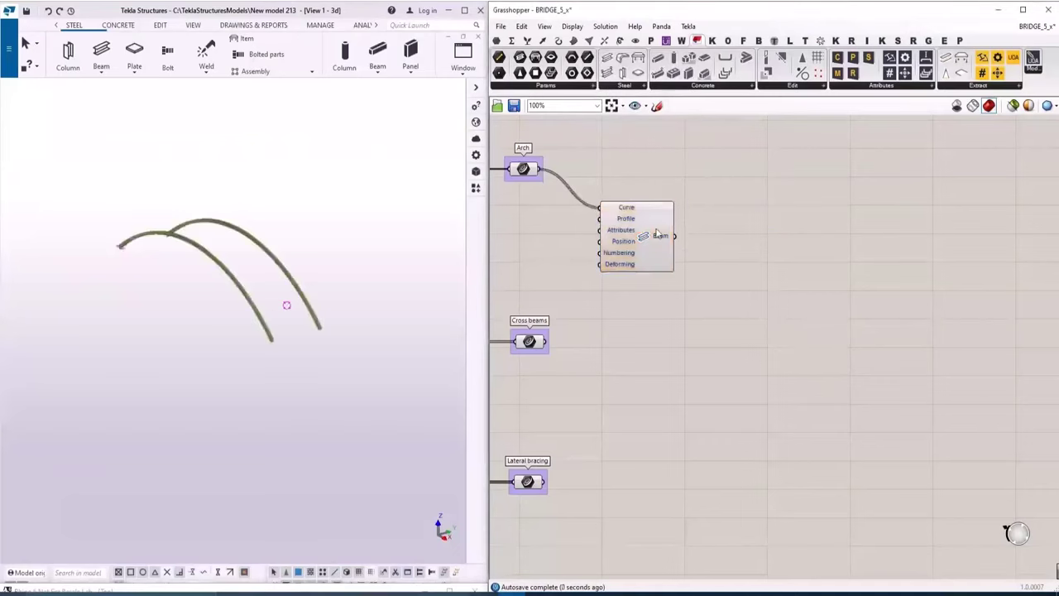
{"action": "left_click_drag", "start_coordinate": [656, 232], "coordinate": [677, 232]}
Step: Add a Tekla Profile component and connect it to the Beam component's Profile input
{"action": "scroll", "coordinate": [266, 339], "scroll_direction": "up", "scroll_amount": 8}
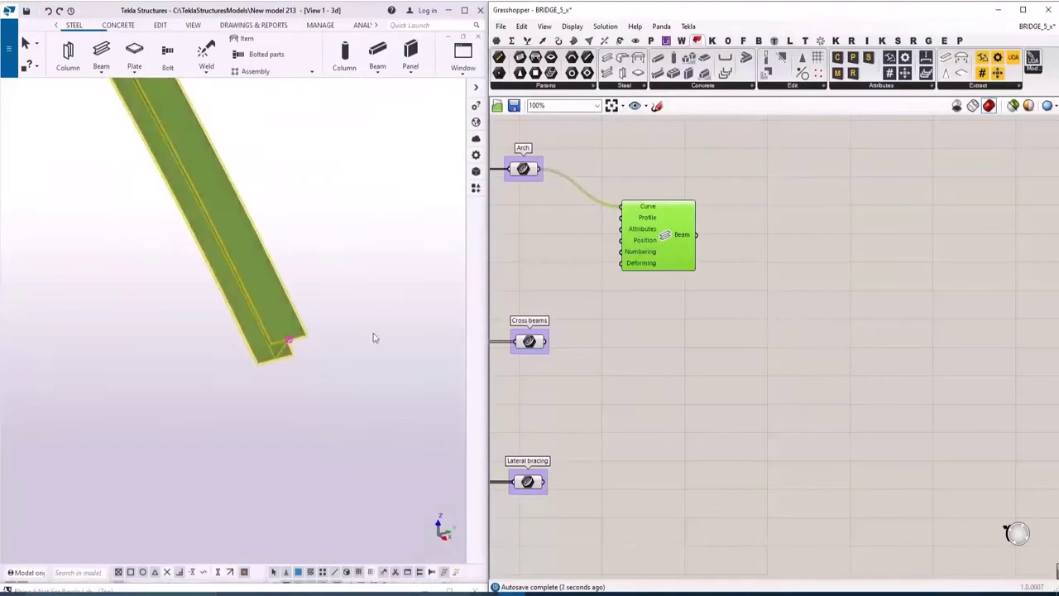
{"action": "double_click", "coordinate": [580, 255]}
{"action": "type", "text": "pro"}
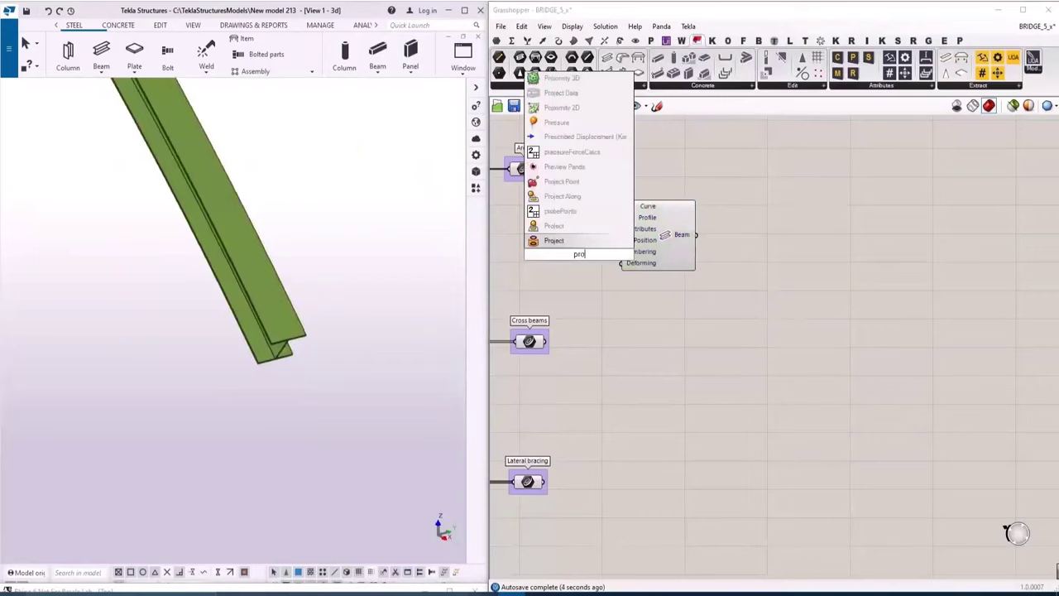
{"action": "type", "text": "file"}
{"action": "key", "text": "Return"}
{"action": "left_click_drag", "start_coordinate": [602, 253], "coordinate": [621, 217]}
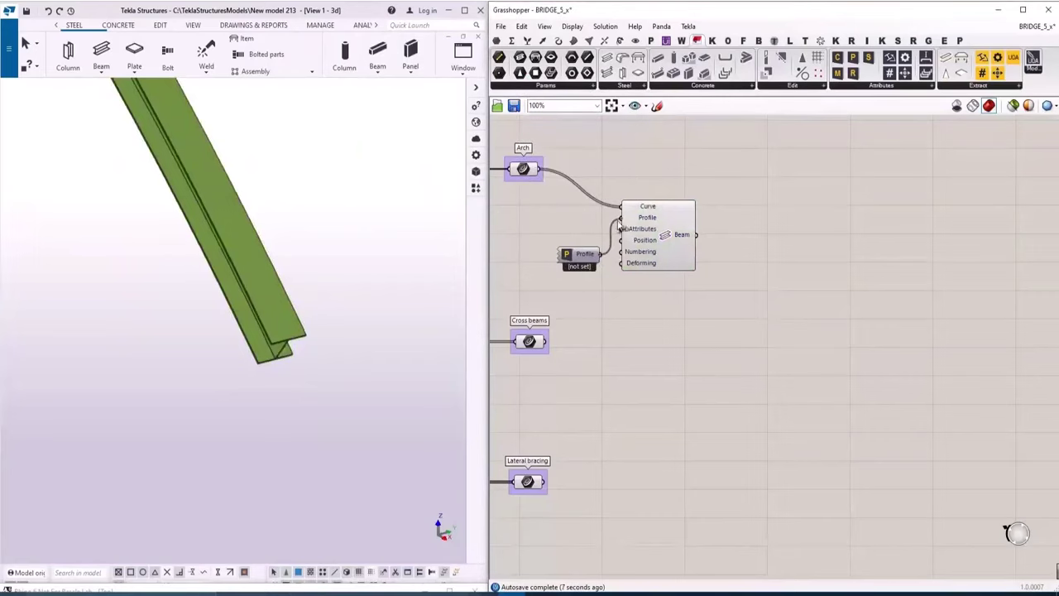
Step: Set the Profile component to the HK300 section from the catalog's welded box profiles
{"action": "double_click", "coordinate": [579, 255]}
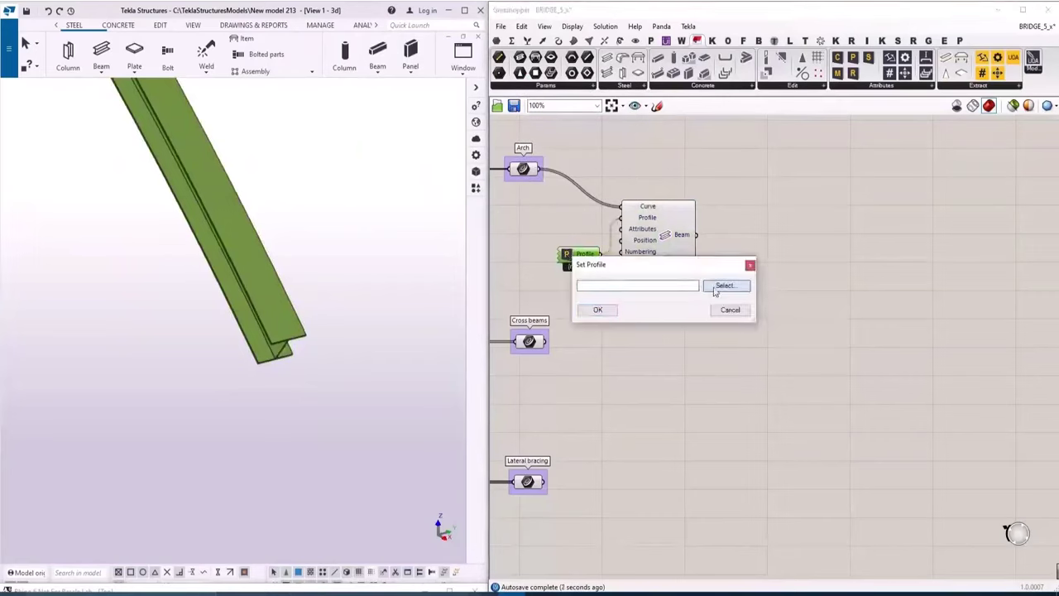
{"action": "left_click", "coordinate": [718, 285]}
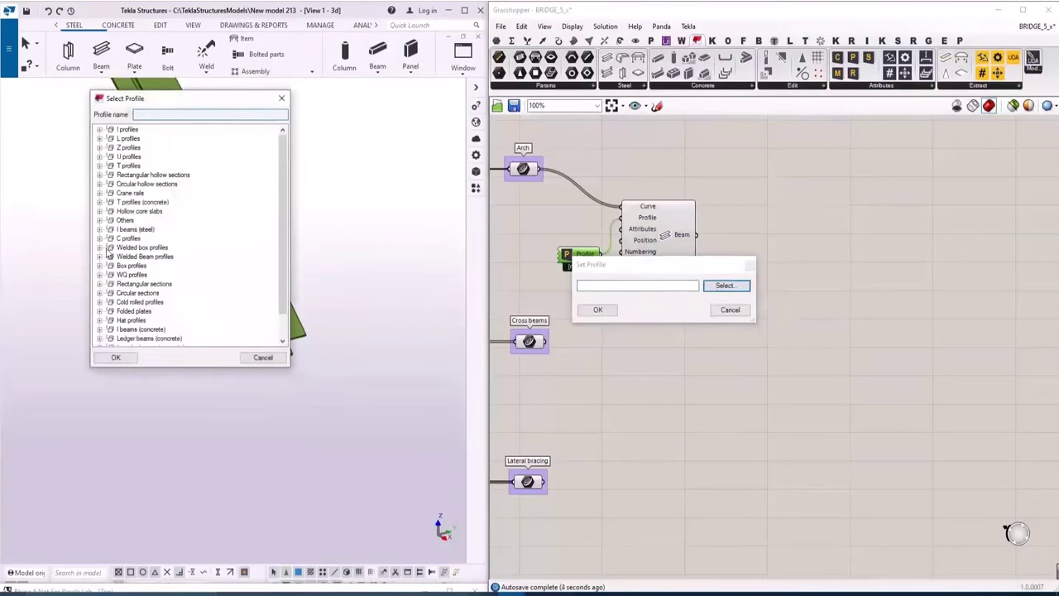
{"action": "left_click", "coordinate": [99, 247]}
{"action": "left_click", "coordinate": [124, 258]}
{"action": "left_click", "coordinate": [122, 358]}
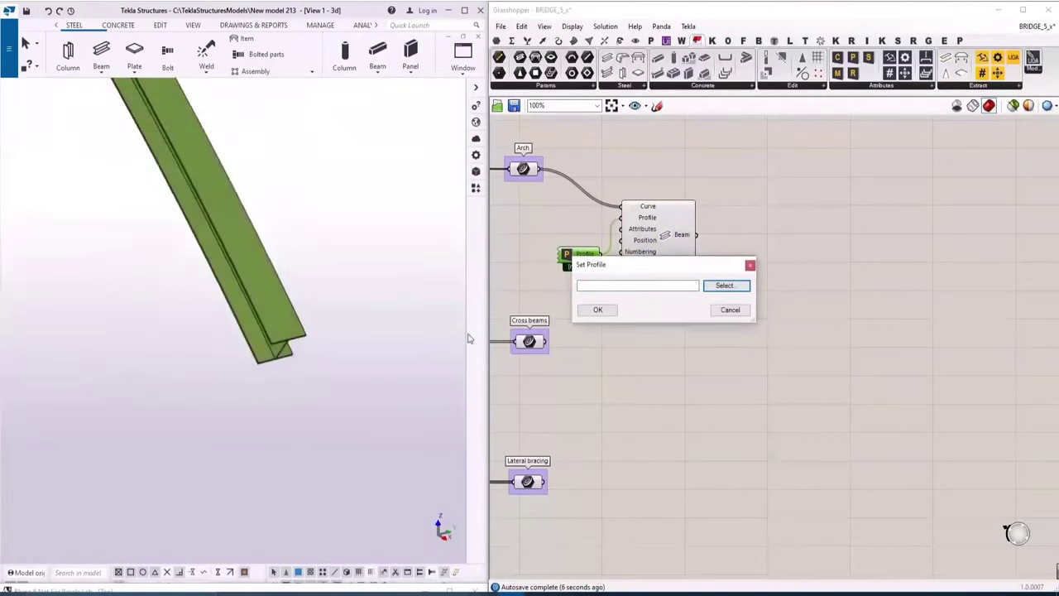
{"action": "left_click", "coordinate": [596, 311]}
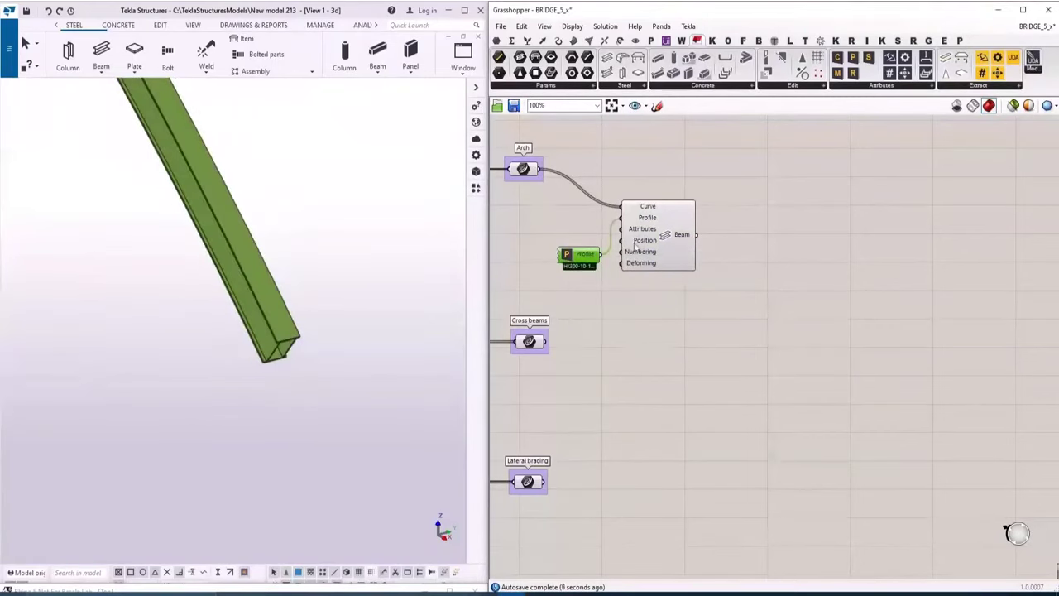
Step: Add a Tekla Position component below the arch's Beam component and connect it to the Beam's Position input
{"action": "scroll", "coordinate": [636, 241], "scroll_direction": "up", "scroll_amount": 1}
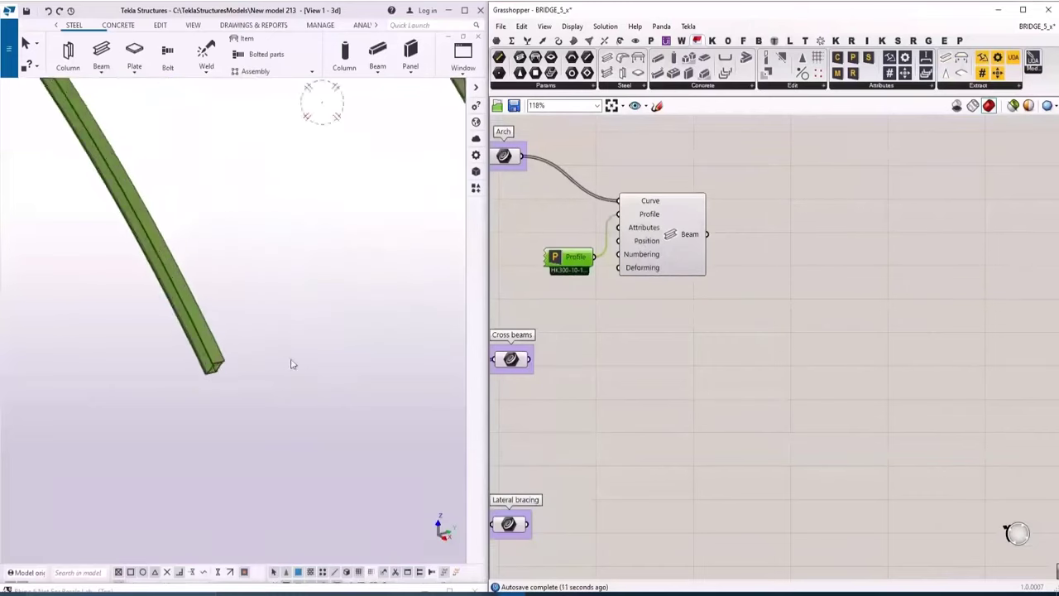
{"action": "left_click", "coordinate": [674, 327]}
{"action": "double_click", "coordinate": [674, 322]}
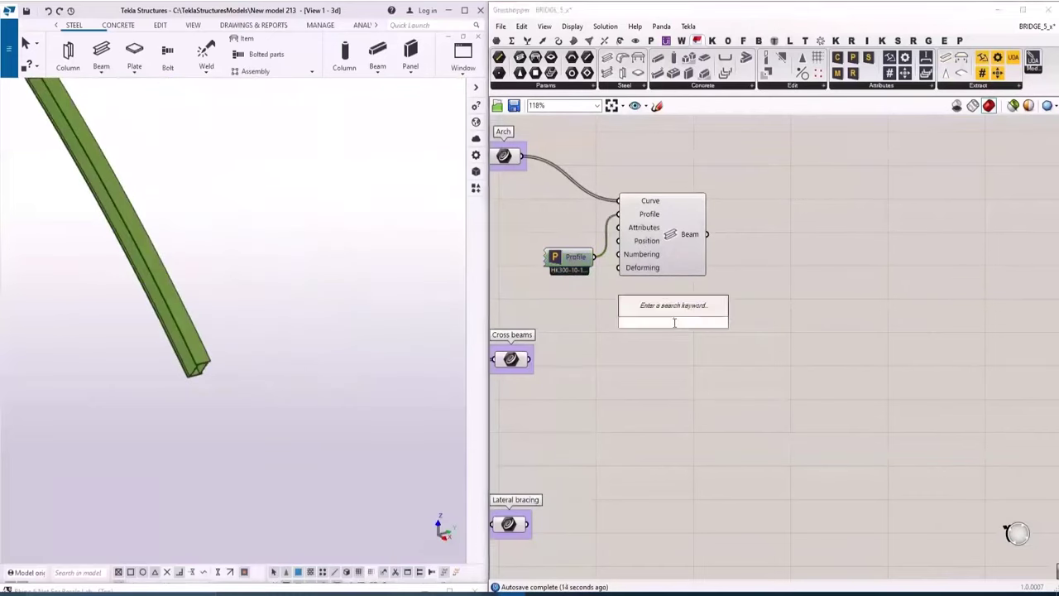
{"action": "type", "text": "pos"}
{"action": "key", "text": "Return"}
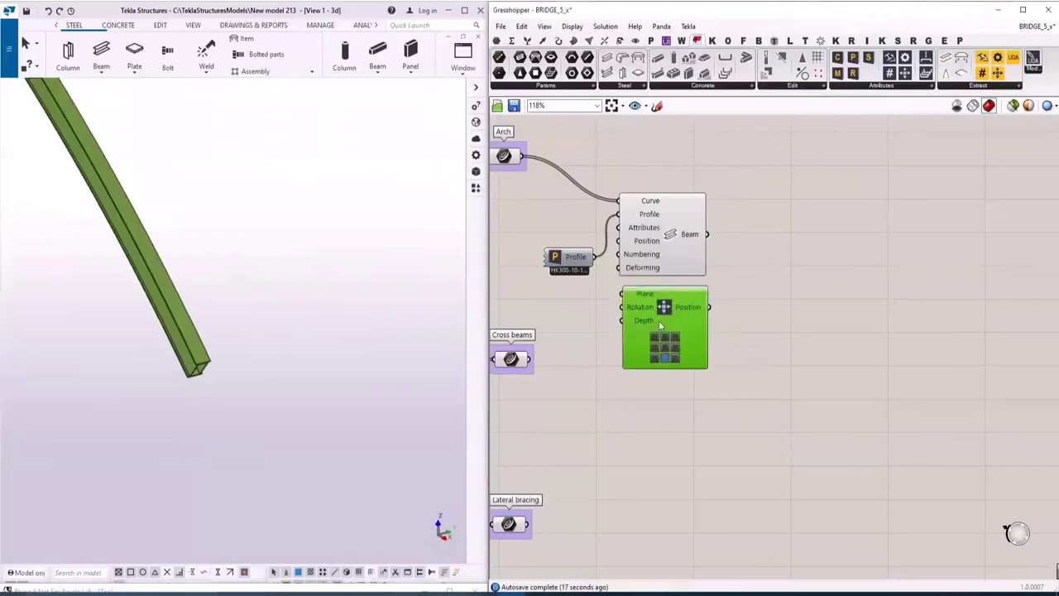
{"action": "left_click_drag", "start_coordinate": [679, 318], "coordinate": [624, 240]}
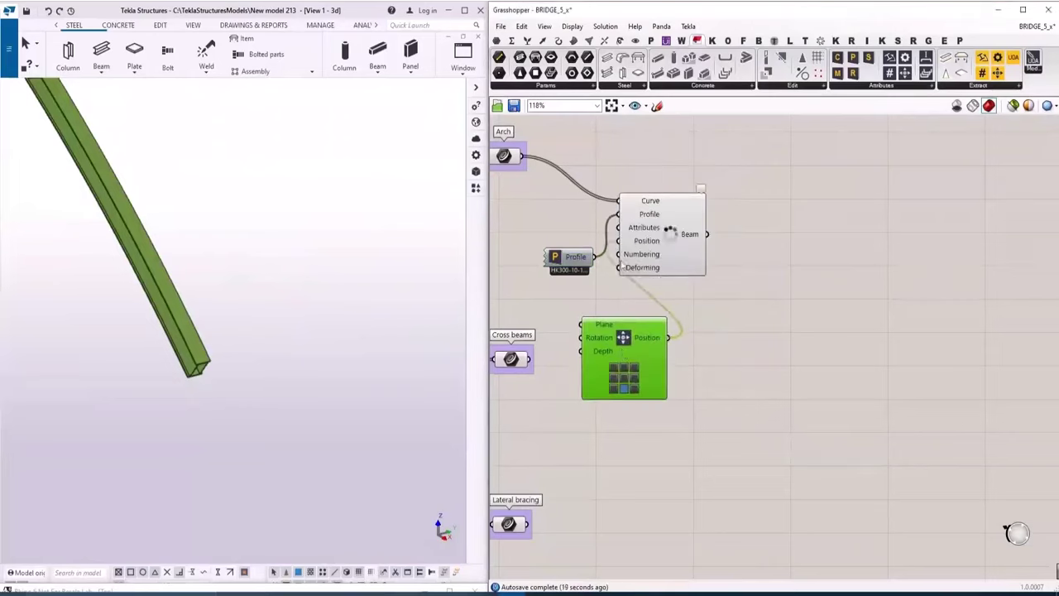
Step: Set the arch's Position component to the centre cell of its alignment grid
{"action": "left_click", "coordinate": [625, 378]}
{"action": "left_click", "coordinate": [631, 382]}
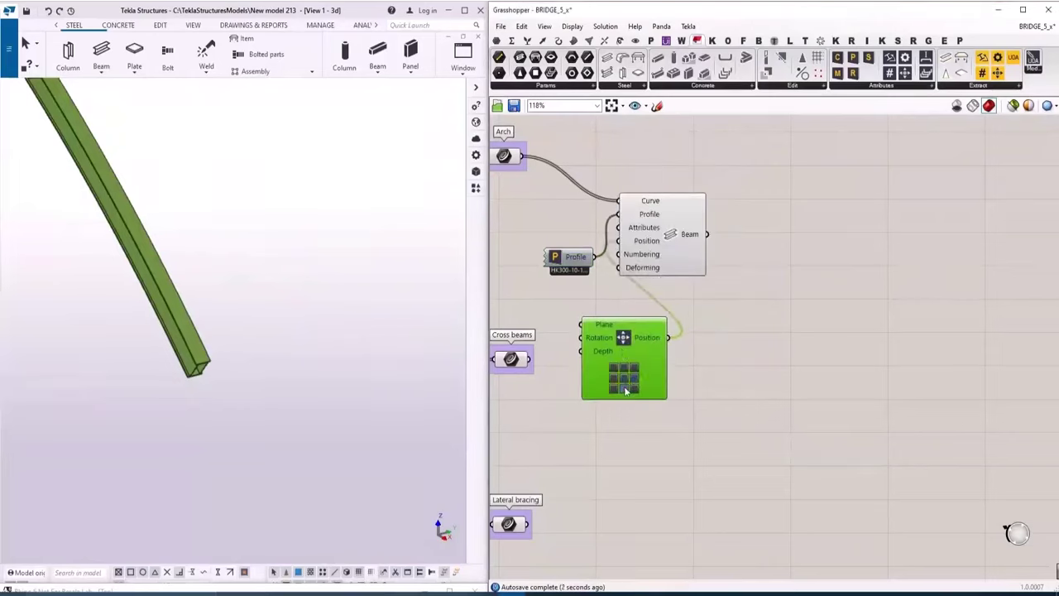
{"action": "left_click", "coordinate": [626, 381]}
{"action": "left_click", "coordinate": [726, 382]}
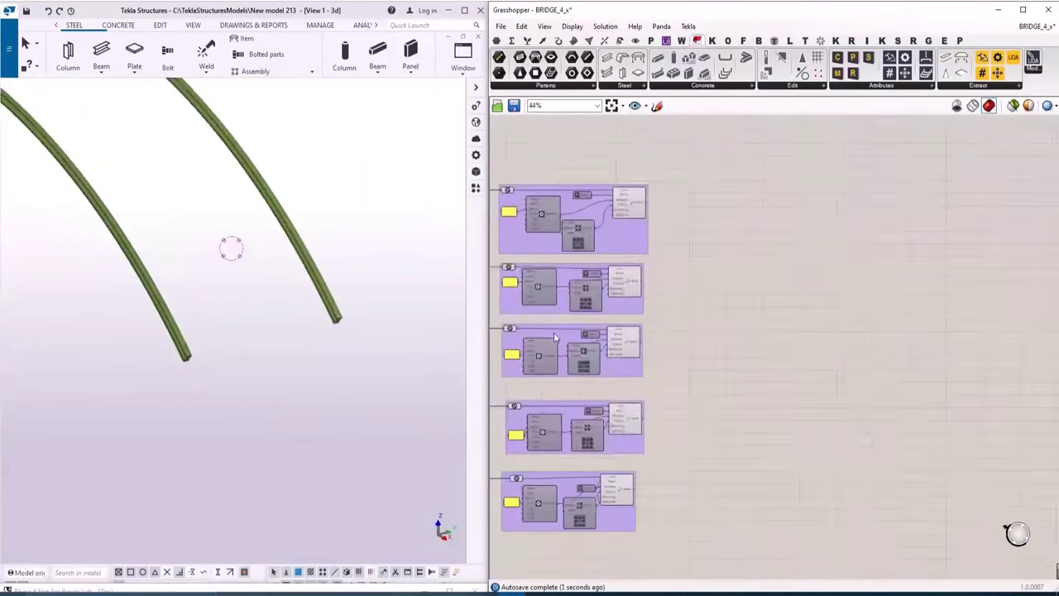
Step: Recompute the Tekla components in the BRIDGE_4 definition to generate all bridge members in Tekla Structures
{"action": "left_click", "coordinate": [687, 25]}
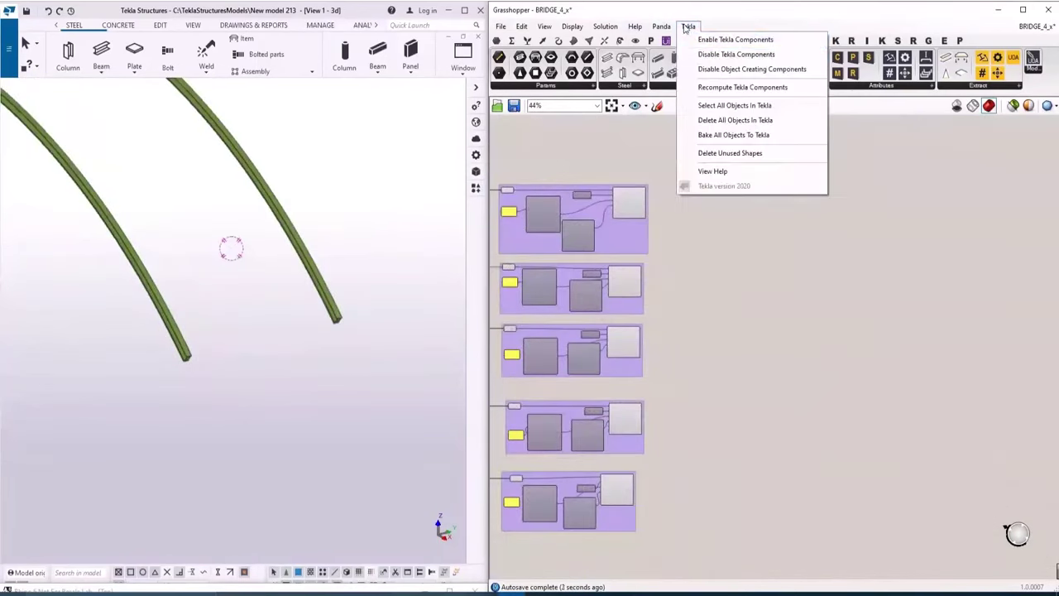
{"action": "left_click", "coordinate": [724, 86]}
{"action": "middle_click_drag", "start_coordinate": [370, 307], "coordinate": [404, 363], "text": "ctrl"}
{"action": "scroll", "coordinate": [695, 368], "scroll_direction": "up", "scroll_amount": 5}
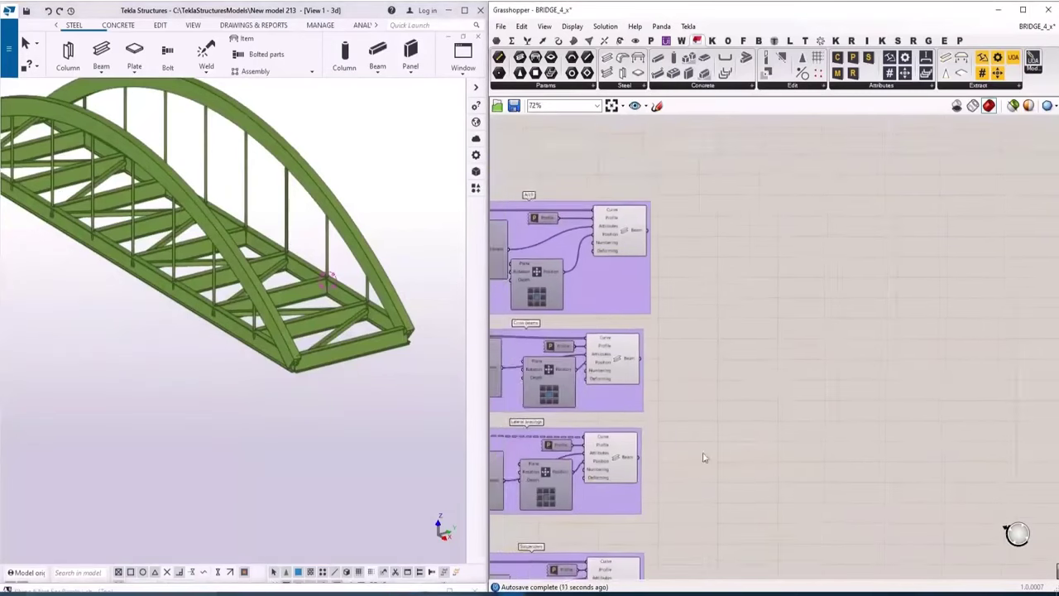
Step: Add a Tekla Component component beside the Suspenders and Main girders groups
{"action": "double_click", "coordinate": [692, 501]}
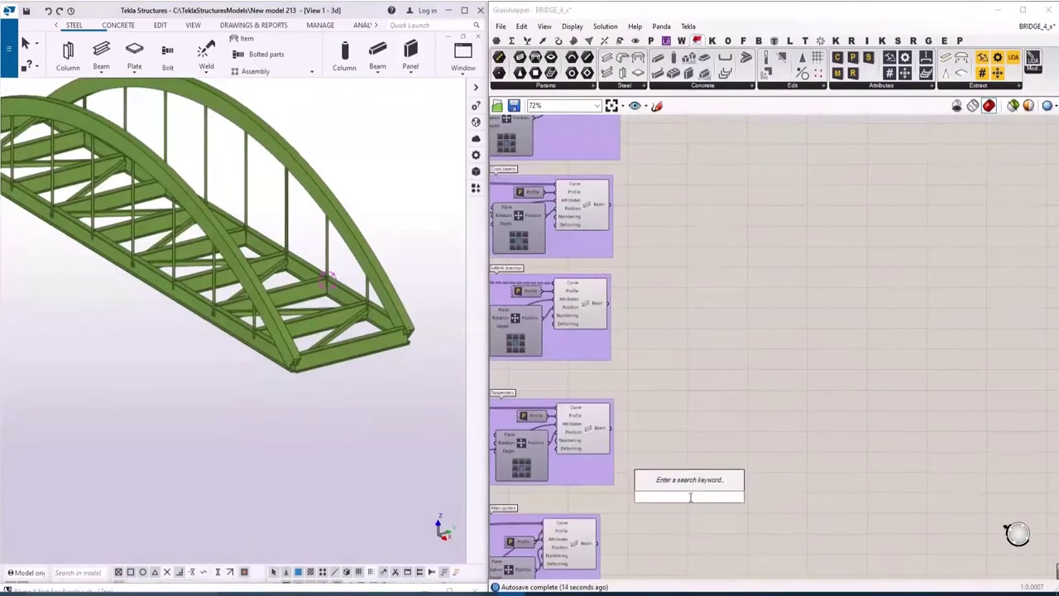
{"action": "type", "text": "comp"}
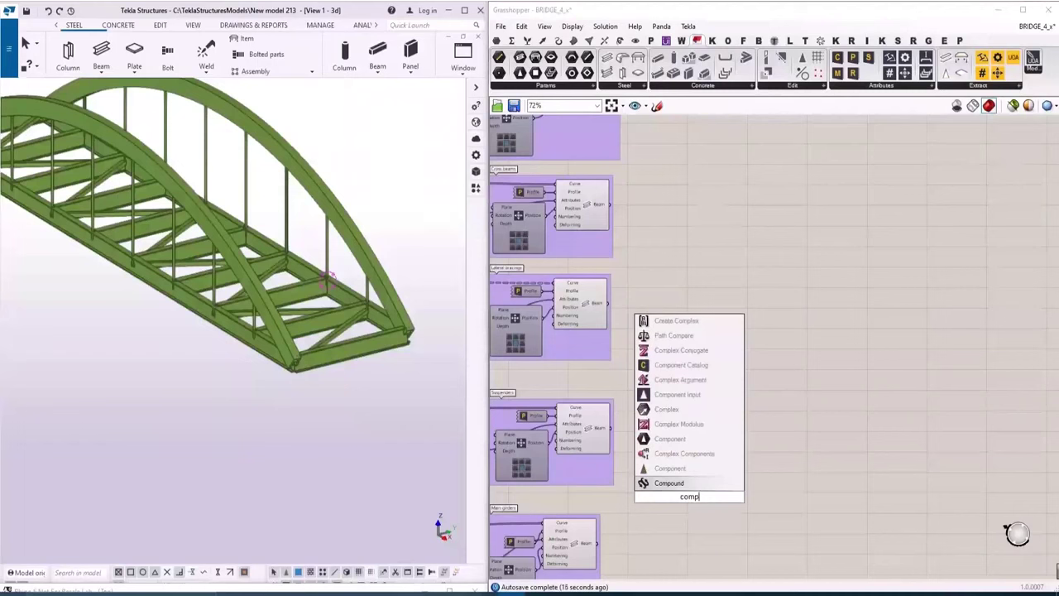
{"action": "left_click", "coordinate": [683, 469]}
{"action": "right_click_drag", "start_coordinate": [709, 454], "coordinate": [757, 372]}
{"action": "scroll", "coordinate": [736, 420], "scroll_direction": "up", "scroll_amount": 2}
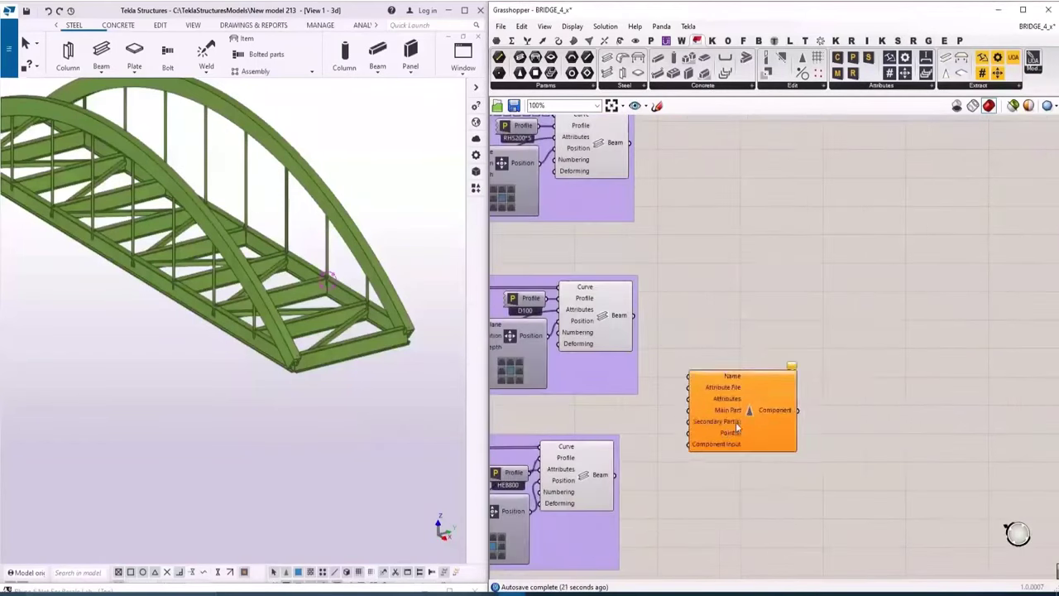
{"action": "left_click_drag", "start_coordinate": [736, 422], "coordinate": [797, 426]}
Step: Connect the main girders' Beam output to the Component's Main Part input and the suspenders' Beam output to Secondary Part(s)
{"action": "left_click", "coordinate": [613, 323]}
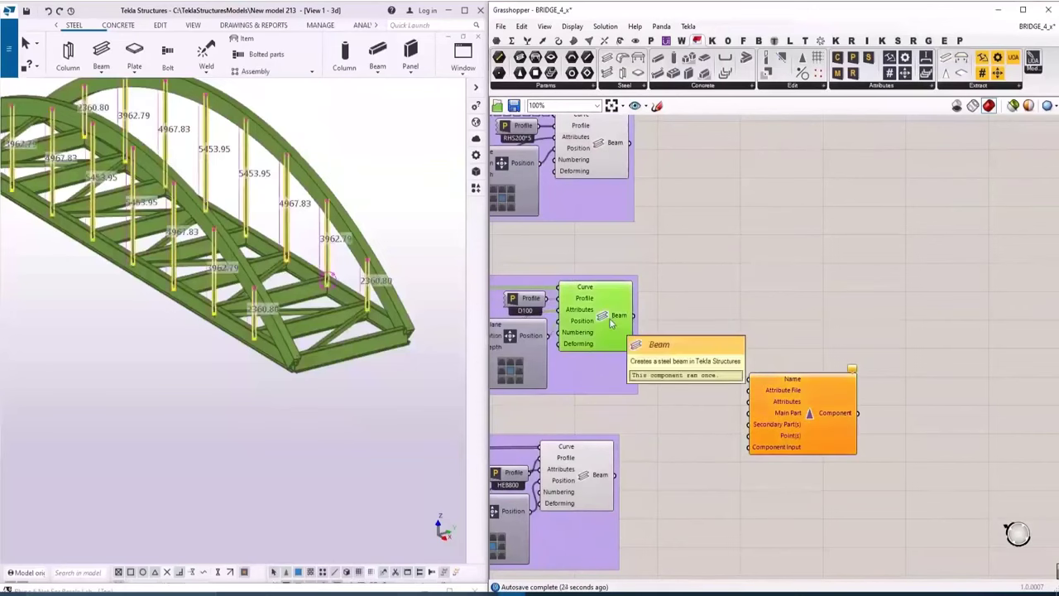
{"action": "left_click", "coordinate": [573, 492]}
{"action": "left_click_drag", "start_coordinate": [615, 475], "coordinate": [749, 413]}
{"action": "left_click_drag", "start_coordinate": [631, 313], "coordinate": [748, 412]}
Step: Add a Component Catalog parameter and connect it to the Component's Name input
{"action": "double_click", "coordinate": [732, 293]}
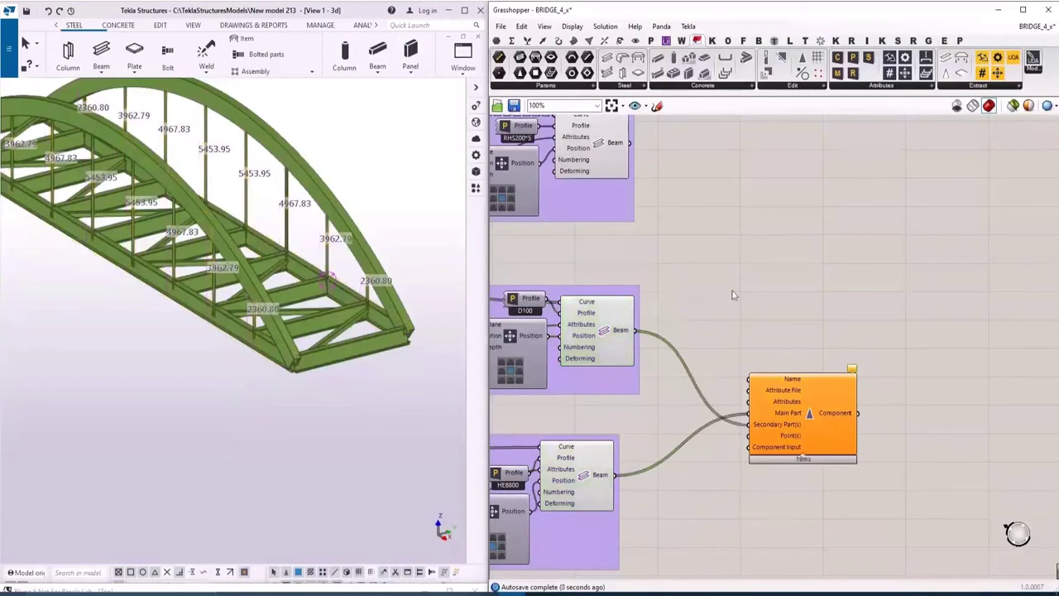
{"action": "type", "text": "compo"}
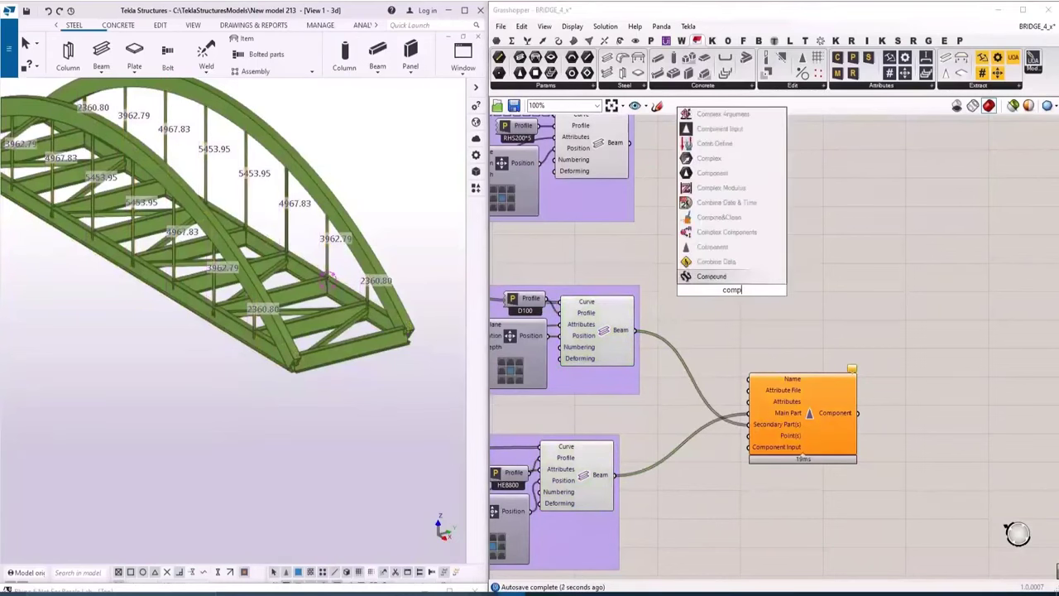
{"action": "left_click", "coordinate": [732, 161]}
{"action": "left_click_drag", "start_coordinate": [732, 293], "coordinate": [695, 361]}
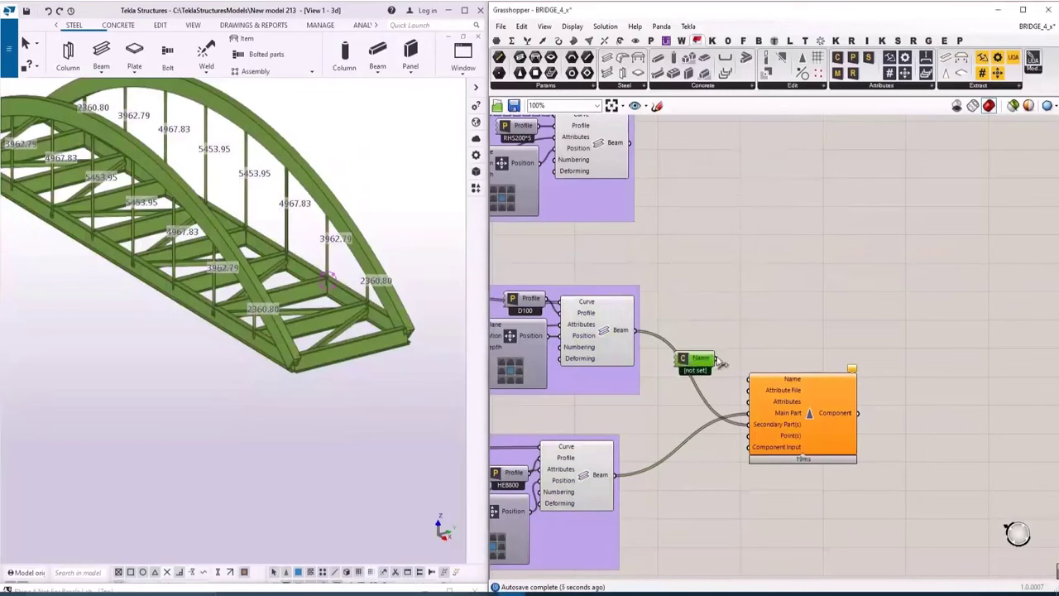
Step: Set the catalog parameter to the Tensioner (7) connection and check the connections at the suspender bases in Tekla Structures
{"action": "double_click", "coordinate": [683, 364]}
{"action": "left_click", "coordinate": [761, 446]}
{"action": "key", "text": "ctrl+a"}
{"action": "key", "text": "BackSpace"}
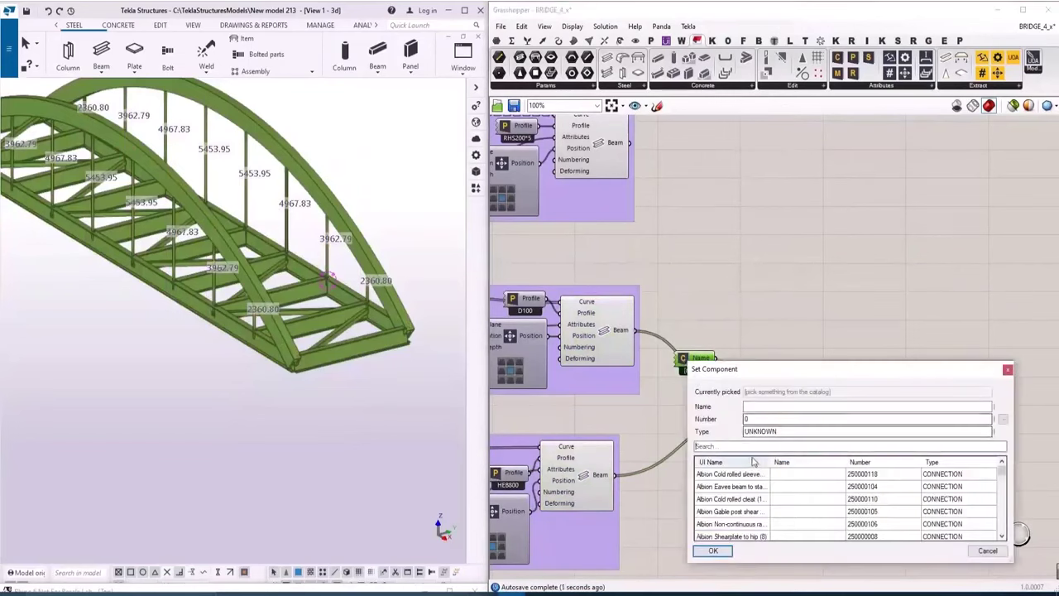
{"action": "type", "text": "tens"}
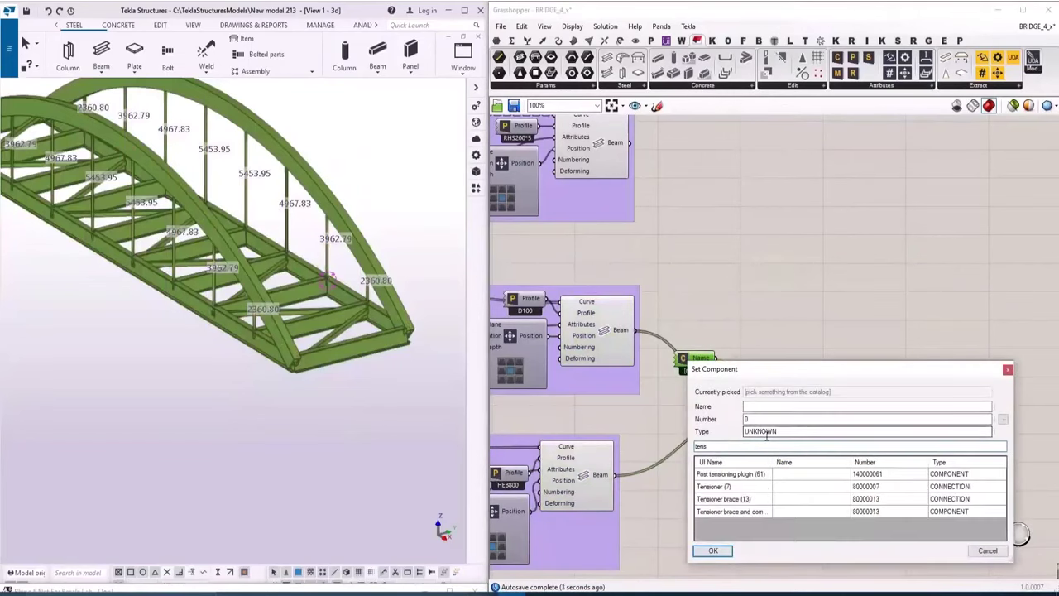
{"action": "double_click", "coordinate": [731, 497]}
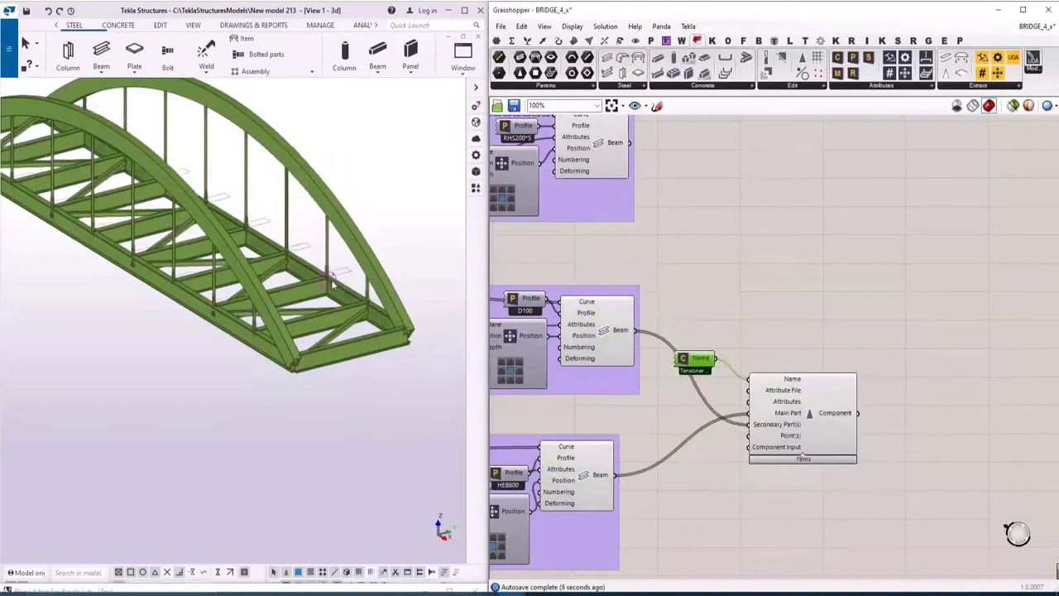
{"action": "scroll", "coordinate": [327, 281], "scroll_direction": "up", "scroll_amount": 8}
{"action": "scroll", "coordinate": [325, 280], "scroll_direction": "down", "scroll_amount": 10}
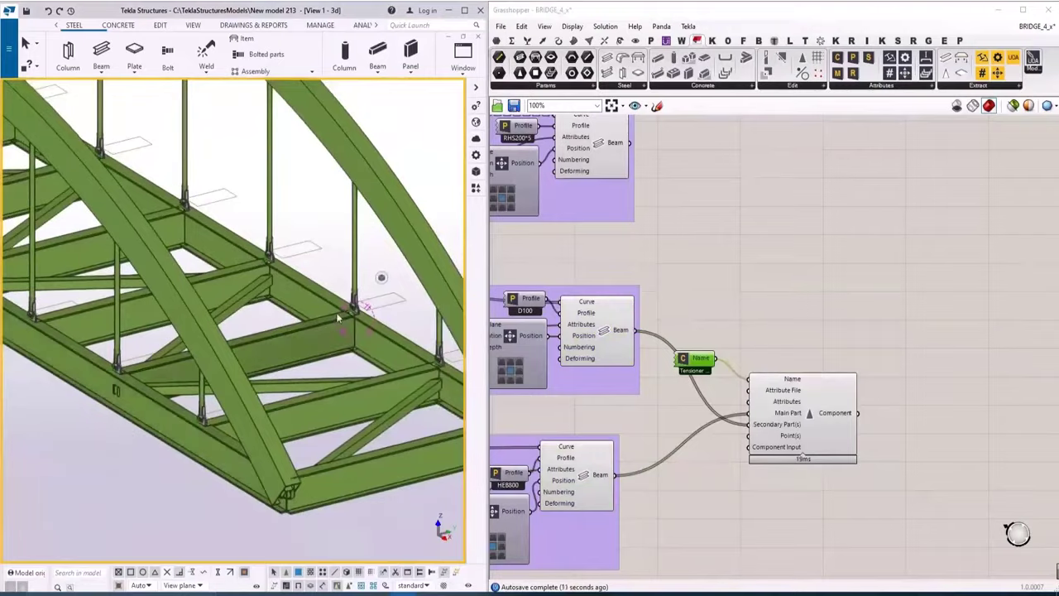
{"action": "scroll", "coordinate": [336, 311], "scroll_direction": "up", "scroll_amount": 8}
{"action": "scroll", "coordinate": [790, 352], "scroll_direction": "down", "scroll_amount": 1}
Step: Duplicate the tensioner Component with its catalog parameter and place the copy beside the Cross beams group
{"action": "right_click_drag", "start_coordinate": [792, 296], "coordinate": [724, 358]}
{"action": "scroll", "coordinate": [725, 358], "scroll_direction": "down", "scroll_amount": 2}
{"action": "scroll", "coordinate": [660, 385], "scroll_direction": "up", "scroll_amount": 1}
{"action": "left_click_drag", "start_coordinate": [634, 382], "coordinate": [803, 526]}
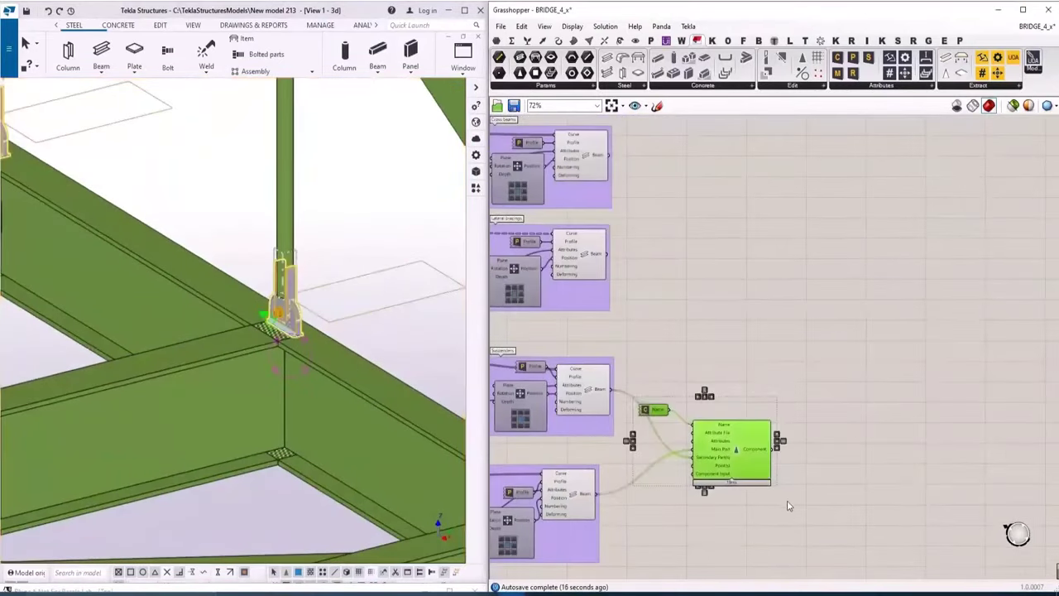
{"action": "key", "text": "ctrl+c"}
{"action": "key", "text": "ctrl+v"}
{"action": "scroll", "coordinate": [740, 459], "scroll_direction": "down", "scroll_amount": 4}
{"action": "left_click_drag", "start_coordinate": [740, 459], "coordinate": [747, 346]}
Step: Replace the suspenders with the cross beams' Beam output on the copied Component's Secondary Part(s) input
{"action": "scroll", "coordinate": [747, 325], "scroll_direction": "up", "scroll_amount": 4}
{"action": "scroll", "coordinate": [721, 319], "scroll_direction": "up", "scroll_amount": 1}
{"action": "left_click", "coordinate": [720, 311]}
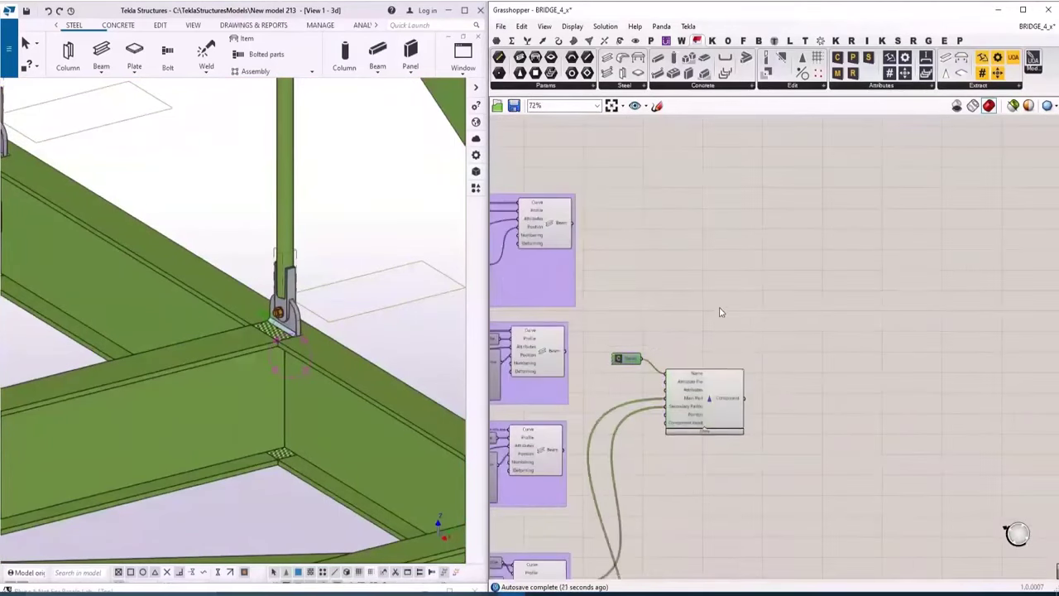
{"action": "scroll", "coordinate": [728, 316], "scroll_direction": "up", "scroll_amount": 1}
{"action": "left_click", "coordinate": [608, 376]}
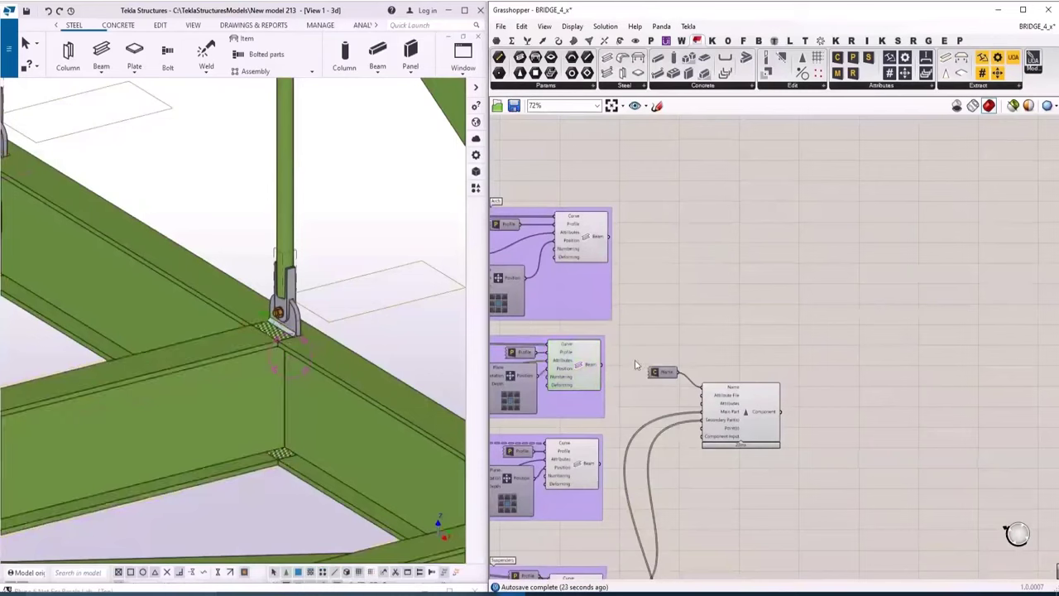
{"action": "scroll", "coordinate": [621, 373], "scroll_direction": "up", "scroll_amount": 2}
{"action": "left_click_drag", "start_coordinate": [597, 364], "coordinate": [722, 438]}
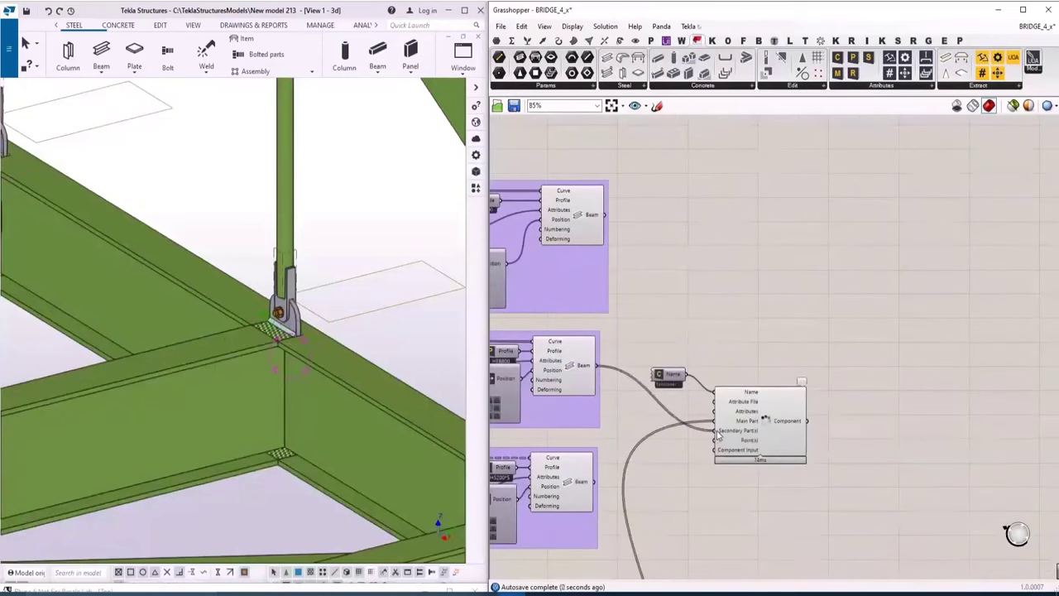
Step: Set the copied catalog parameter to the Full depth (184) connection and check the girder joint in Tekla Structures
{"action": "double_click", "coordinate": [662, 379]}
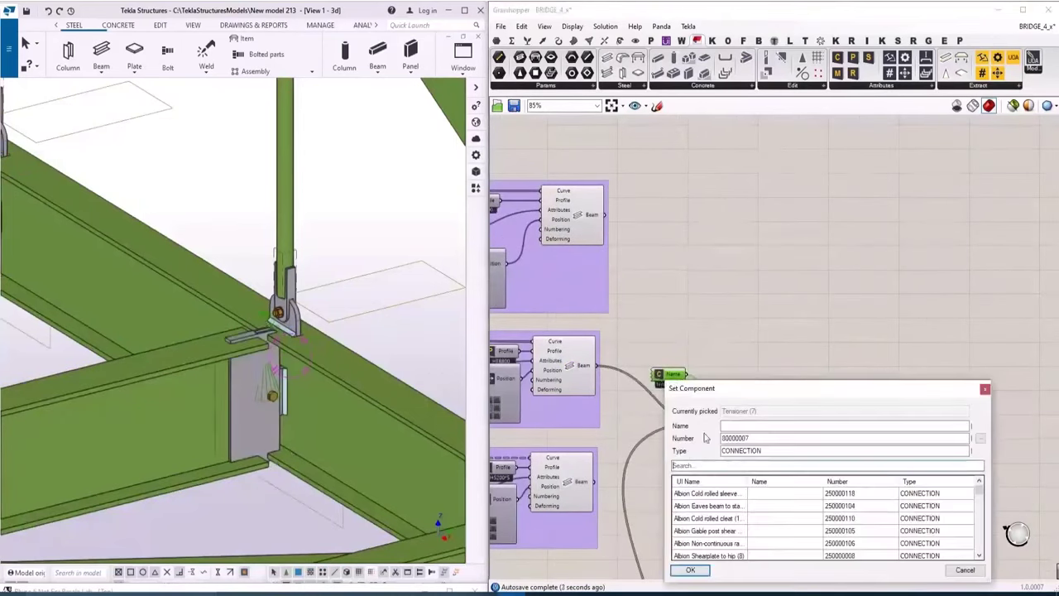
{"action": "type", "text": "184"}
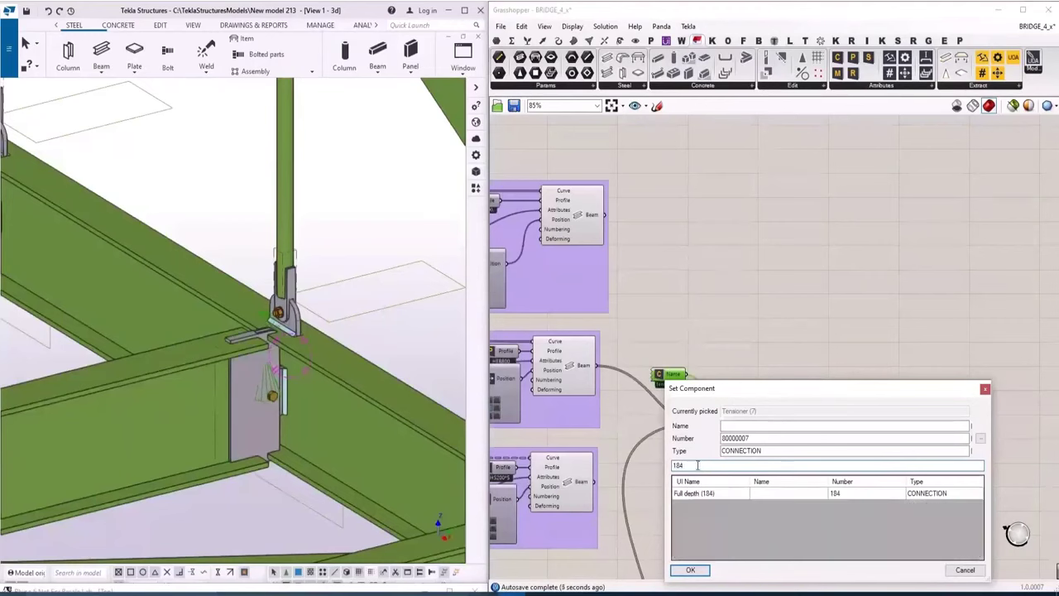
{"action": "double_click", "coordinate": [694, 495]}
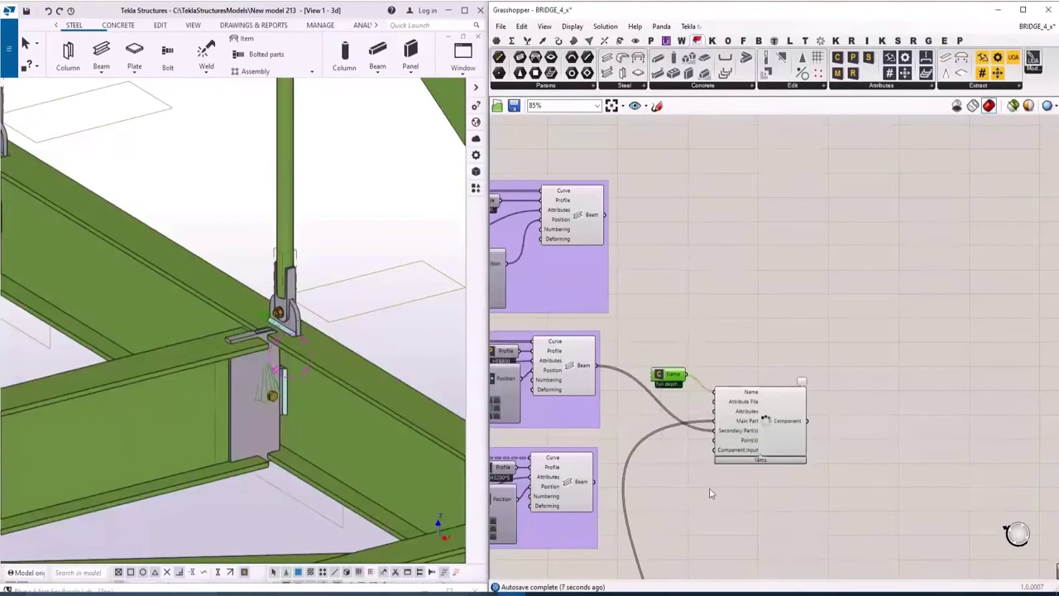
{"action": "scroll", "coordinate": [289, 374], "scroll_direction": "up", "scroll_amount": 1}
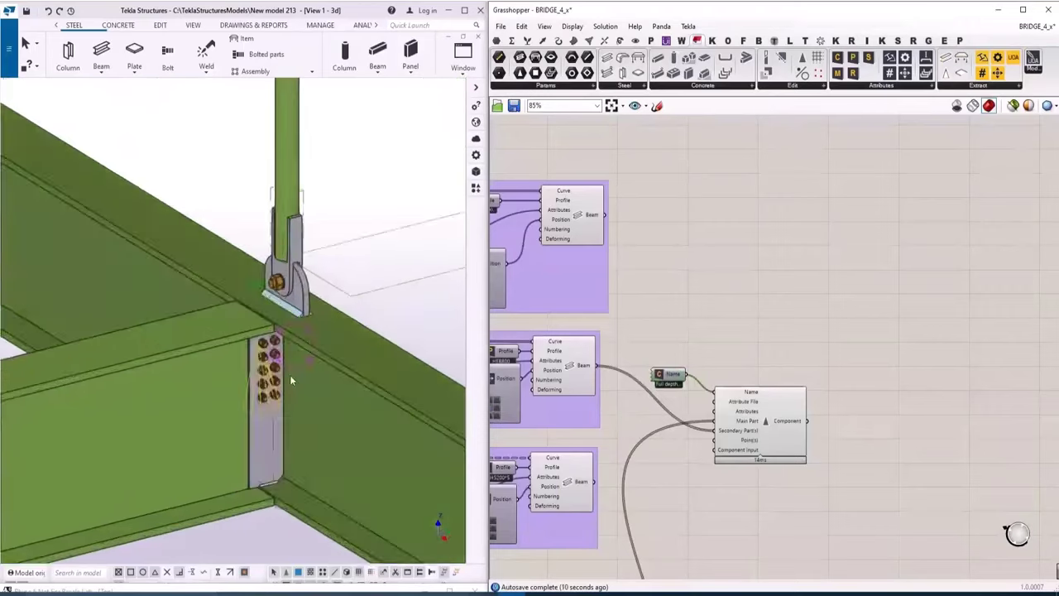
{"action": "scroll", "coordinate": [330, 397], "scroll_direction": "down", "scroll_amount": 2}
{"action": "scroll", "coordinate": [314, 381], "scroll_direction": "up", "scroll_amount": 2}
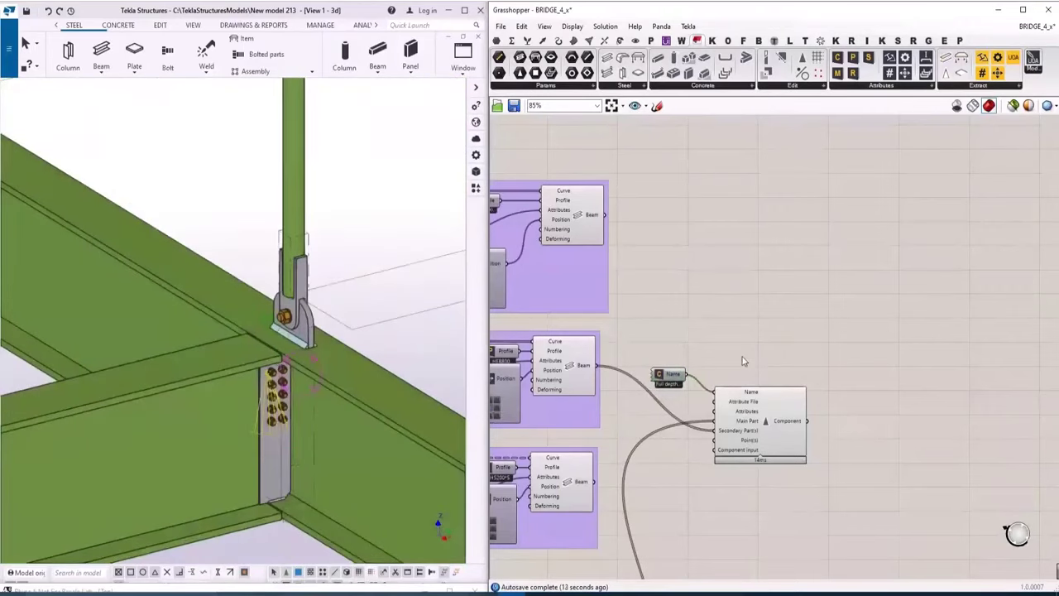
Step: Add a Concatenate component below the Full depth connection's Component
{"action": "scroll", "coordinate": [780, 338], "scroll_direction": "up", "scroll_amount": 2}
{"action": "scroll", "coordinate": [783, 422], "scroll_direction": "down", "scroll_amount": 3}
{"action": "double_click", "coordinate": [755, 462]}
{"action": "type", "text": "con"}
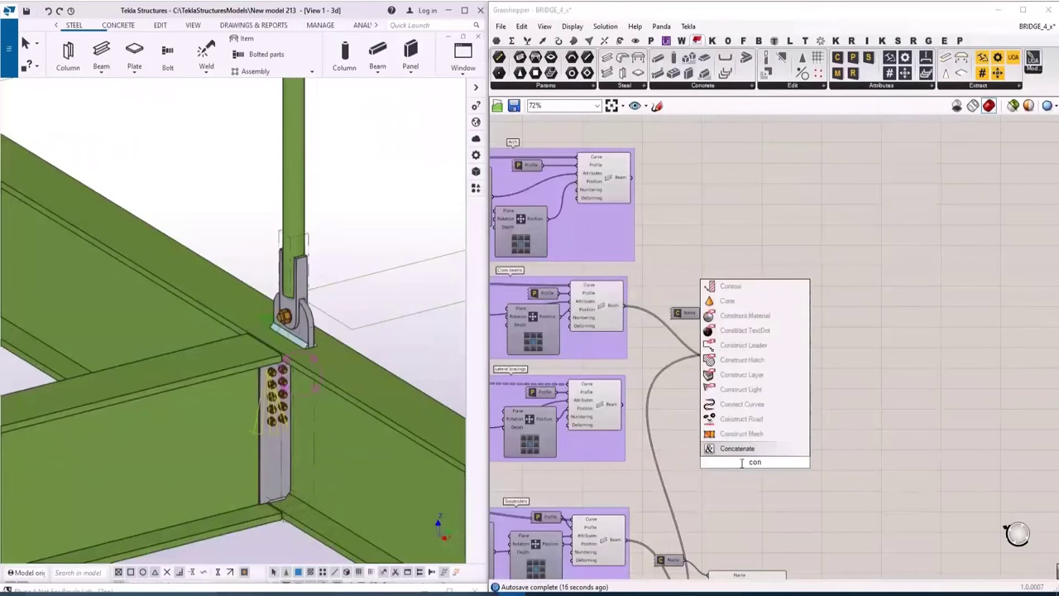
{"action": "left_click", "coordinate": [742, 453]}
Step: Add a number slider with value 1 and connect it to the Concatenate component's Fragment B input
{"action": "scroll", "coordinate": [742, 454], "scroll_direction": "up", "scroll_amount": 3}
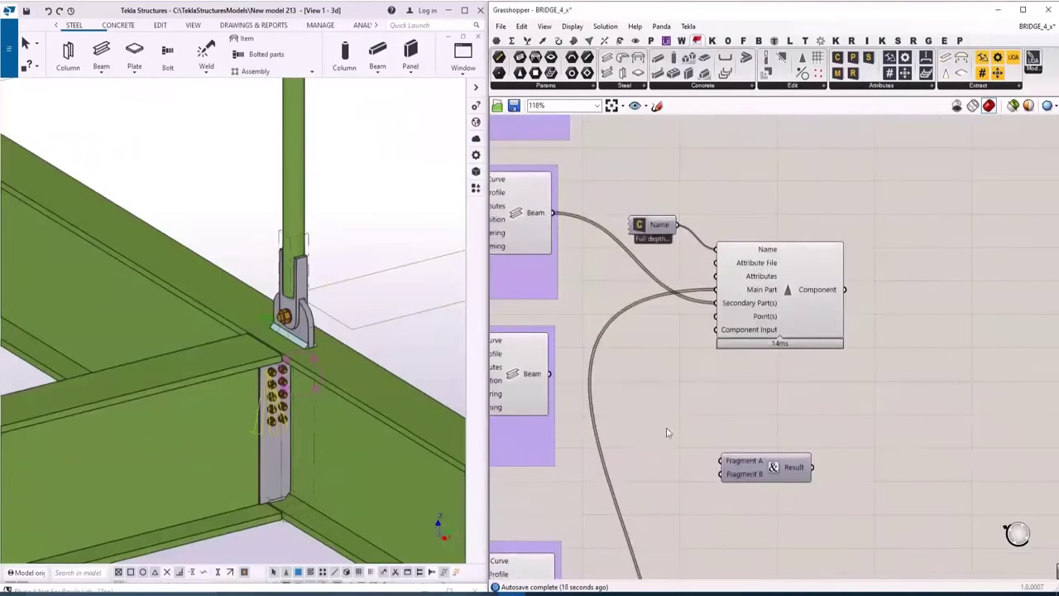
{"action": "double_click", "coordinate": [664, 420]}
{"action": "type", "text": "1.1"}
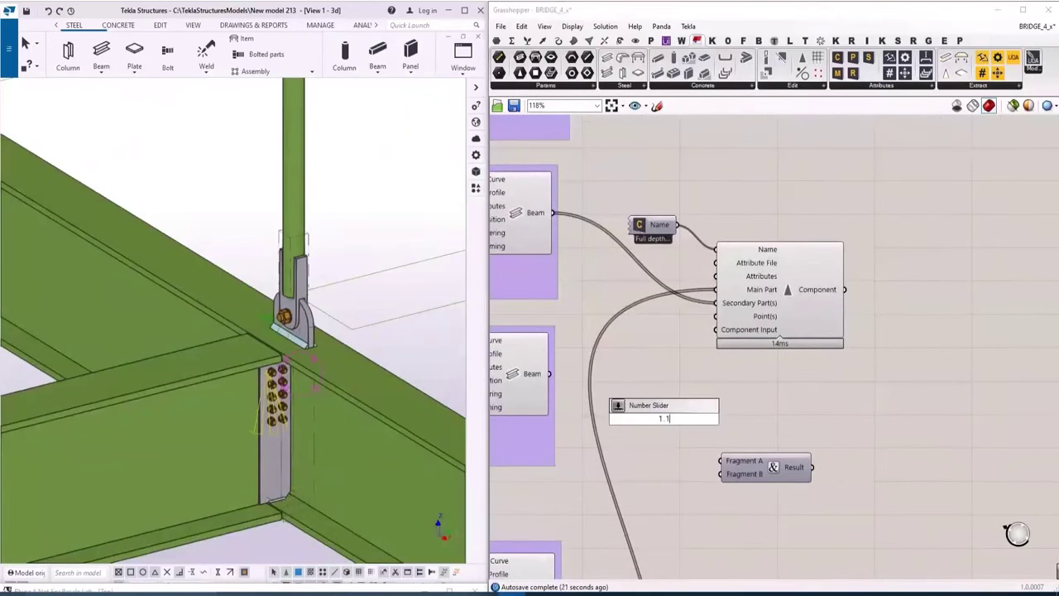
{"action": "key", "text": "Return"}
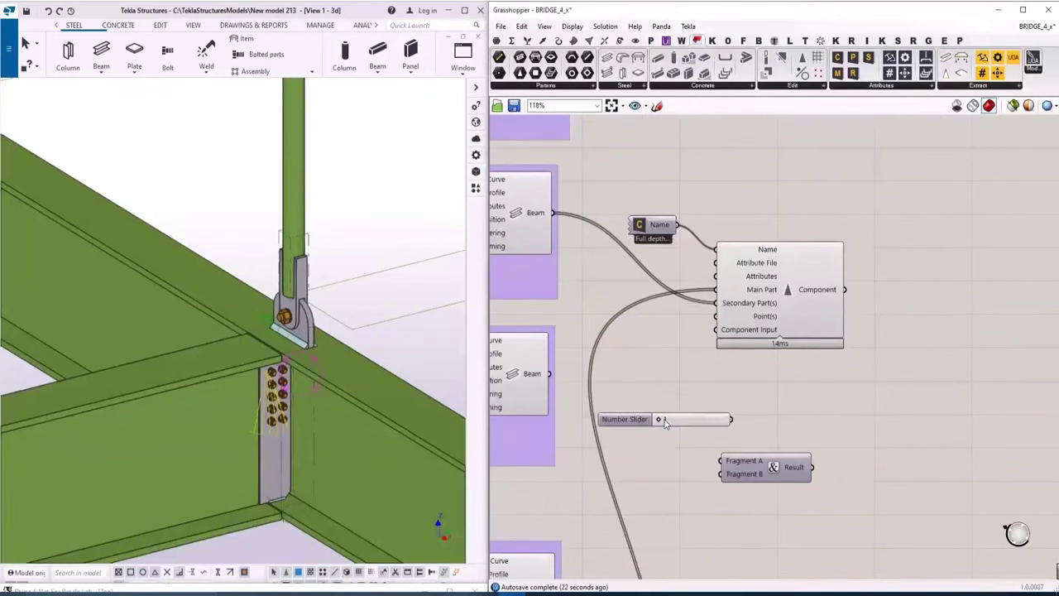
{"action": "left_click_drag", "start_coordinate": [734, 424], "coordinate": [720, 473]}
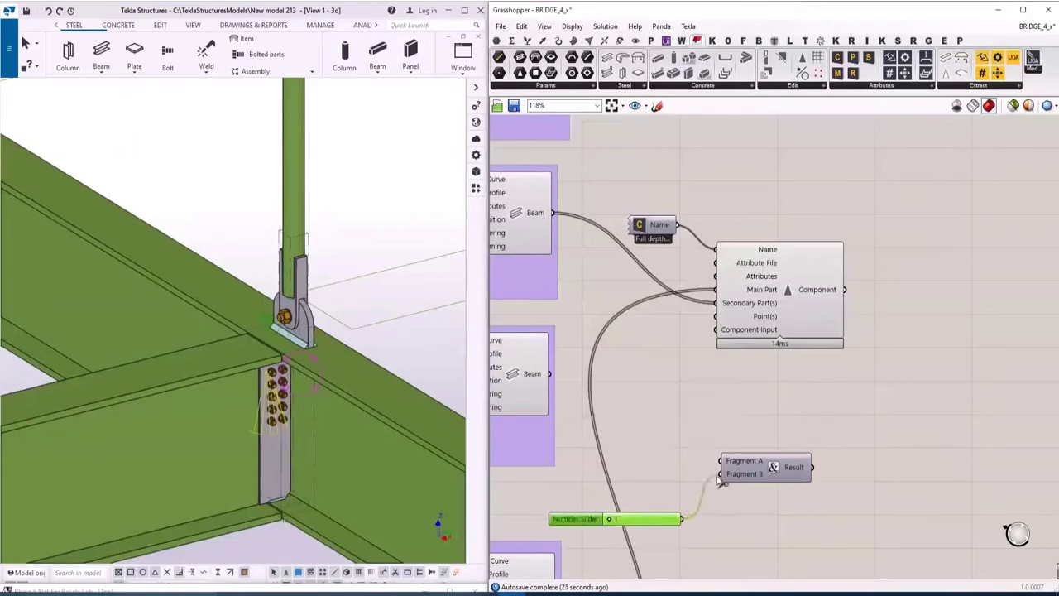
Step: Add a panel containing "nb" and connect it to the Concatenate component's Fragment A input
{"action": "double_click", "coordinate": [651, 424]}
{"action": "type", "text": "panel"}
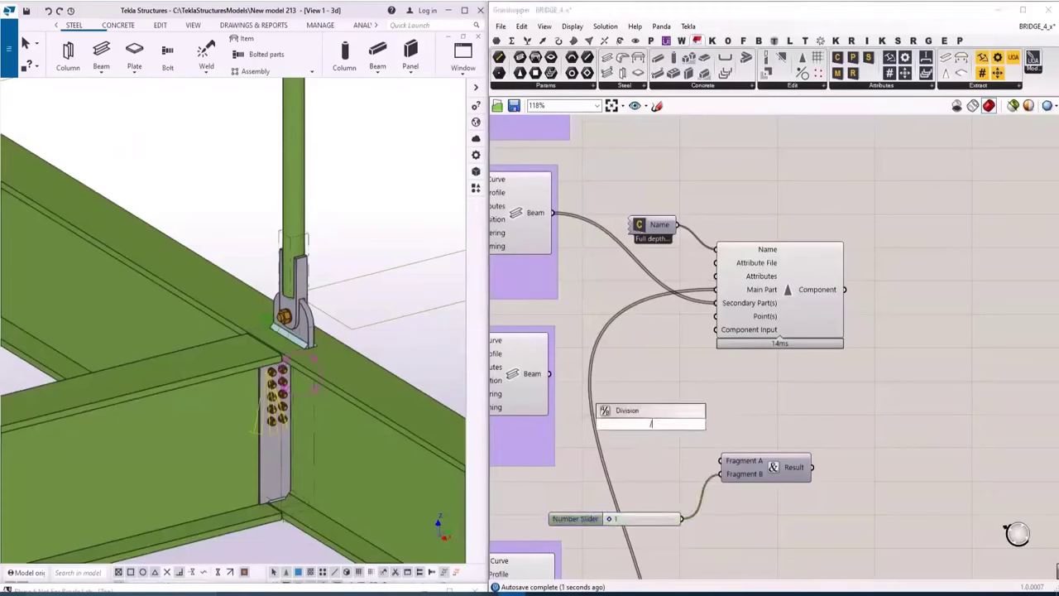
{"action": "key", "text": "Return"}
{"action": "double_click", "coordinate": [651, 425]}
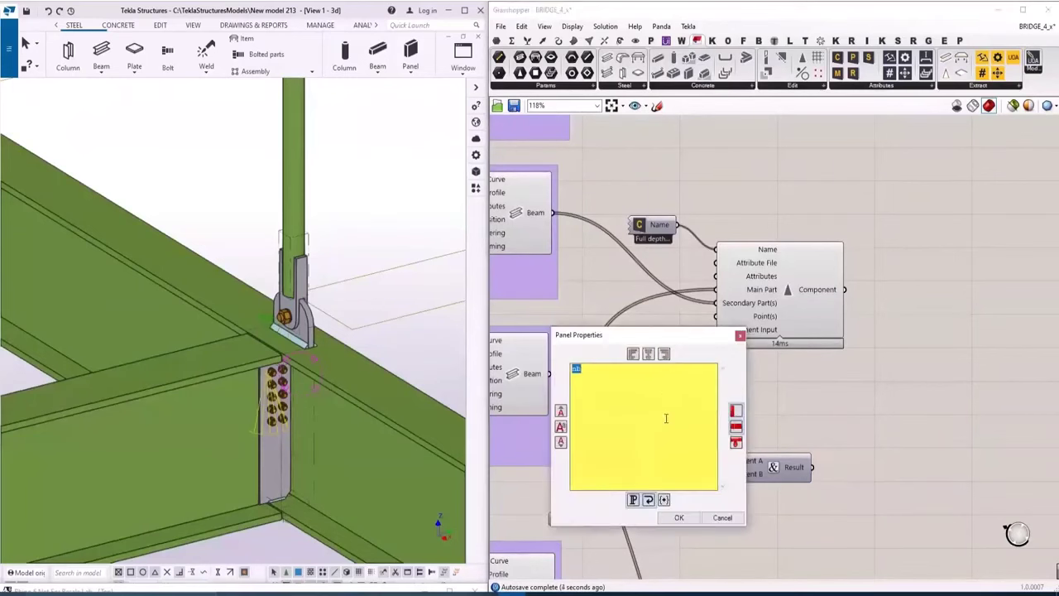
{"action": "left_click", "coordinate": [678, 517]}
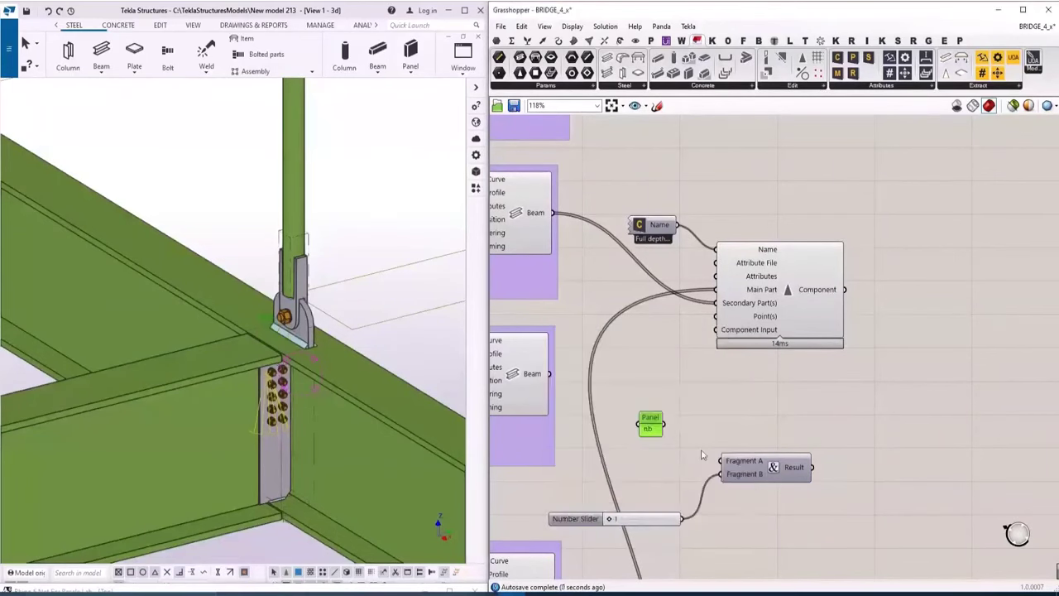
{"action": "scroll", "coordinate": [704, 456], "scroll_direction": "up", "scroll_amount": 1}
{"action": "left_click_drag", "start_coordinate": [653, 433], "coordinate": [724, 462]}
Step: Connect the Concatenate result to the Full depth Component's Attributes input and set the number slider to 9
{"action": "left_click_drag", "start_coordinate": [831, 469], "coordinate": [718, 245]}
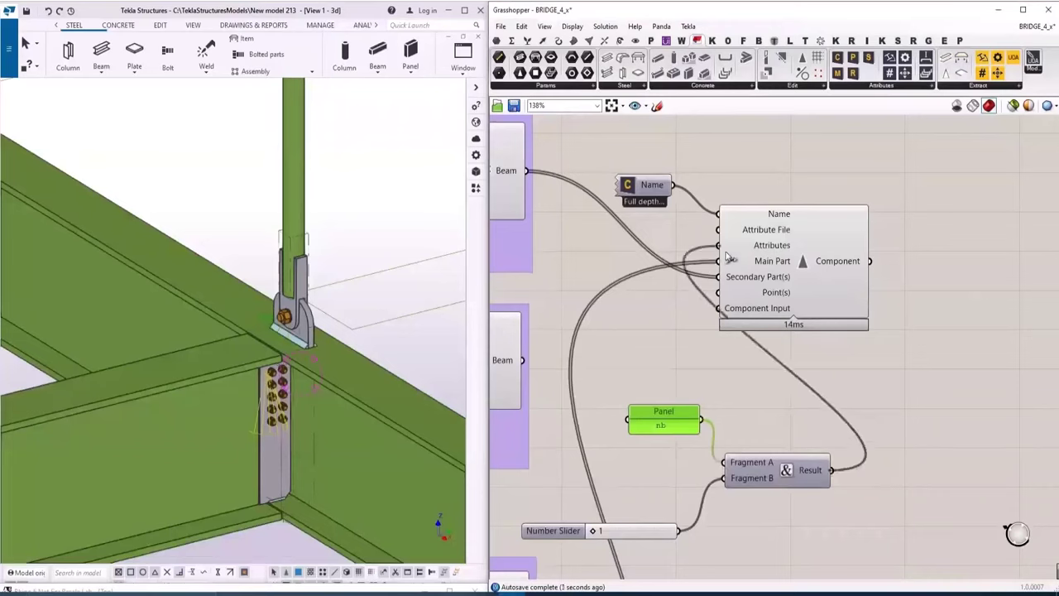
{"action": "left_click_drag", "start_coordinate": [587, 539], "coordinate": [664, 537]}
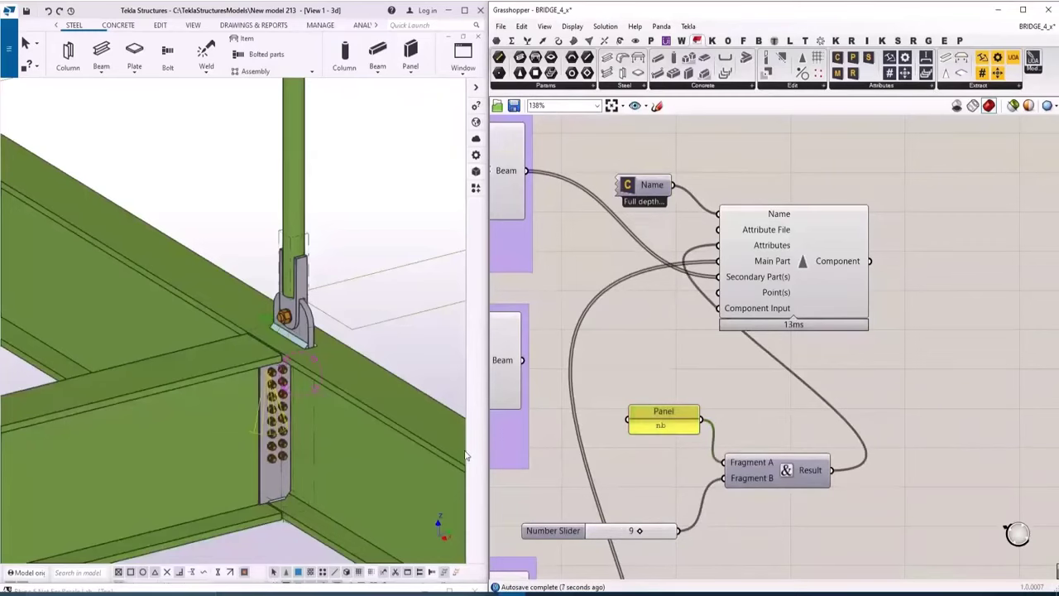
{"action": "scroll", "coordinate": [322, 339], "scroll_direction": "down", "scroll_amount": 10}
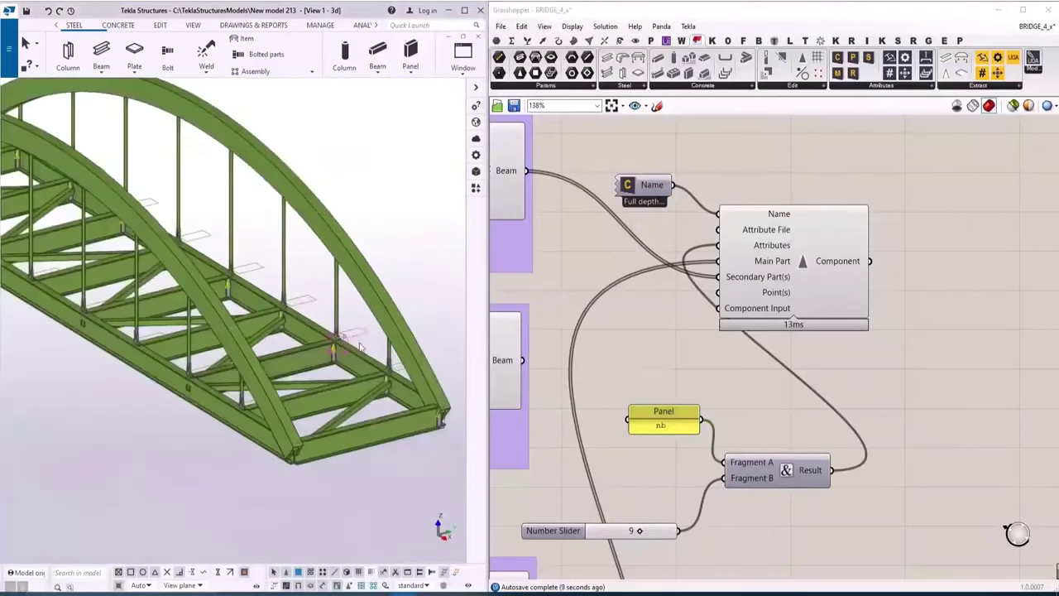
{"action": "middle_click_drag", "start_coordinate": [327, 339], "coordinate": [344, 391], "text": "ctrl"}
{"action": "scroll", "coordinate": [749, 397], "scroll_direction": "down", "scroll_amount": 3}
{"action": "scroll", "coordinate": [749, 397], "scroll_direction": "down", "scroll_amount": 3}
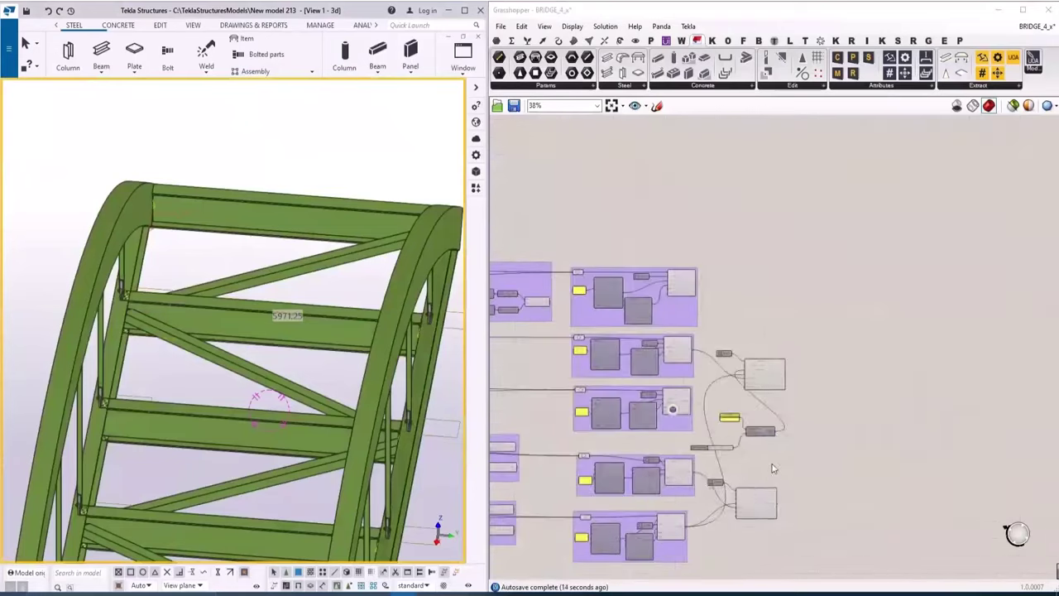
Step: Enable the two disabled lifting Components at the end of the center-of-gravity group
{"action": "right_click_drag", "start_coordinate": [833, 289], "coordinate": [833, 154]}
{"action": "scroll", "coordinate": [544, 377], "scroll_direction": "up", "scroll_amount": 3}
{"action": "scroll", "coordinate": [683, 253], "scroll_direction": "down", "scroll_amount": 5}
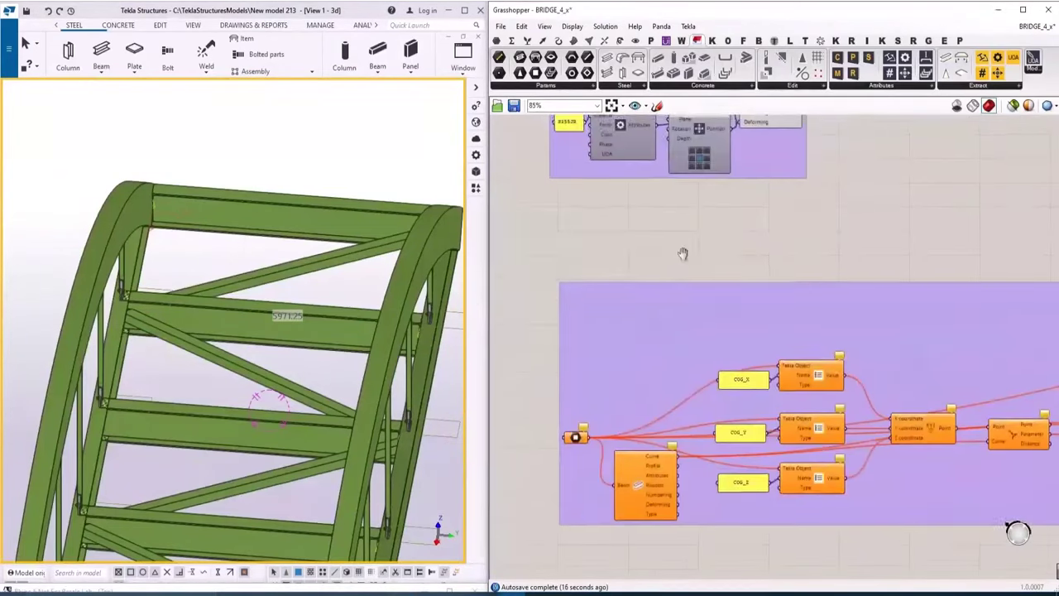
{"action": "left_click_drag", "start_coordinate": [718, 221], "coordinate": [623, 500]}
{"action": "scroll", "coordinate": [638, 500], "scroll_direction": "up", "scroll_amount": 1}
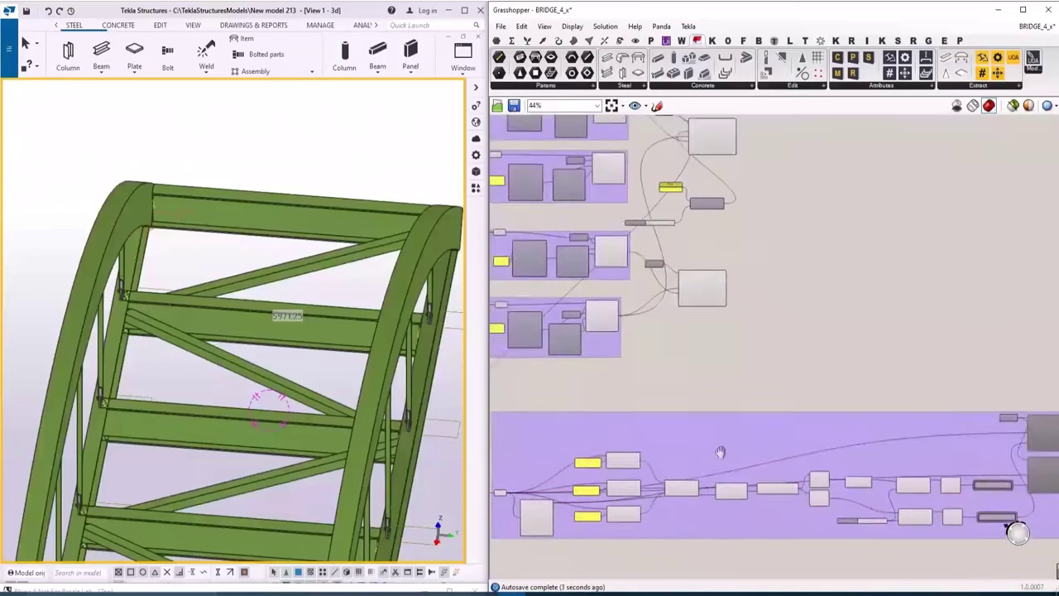
{"action": "scroll", "coordinate": [749, 428], "scroll_direction": "up", "scroll_amount": 5}
{"action": "left_click_drag", "start_coordinate": [643, 279], "coordinate": [838, 503]}
{"action": "right_click", "coordinate": [737, 344]}
{"action": "right_click", "coordinate": [837, 321]}
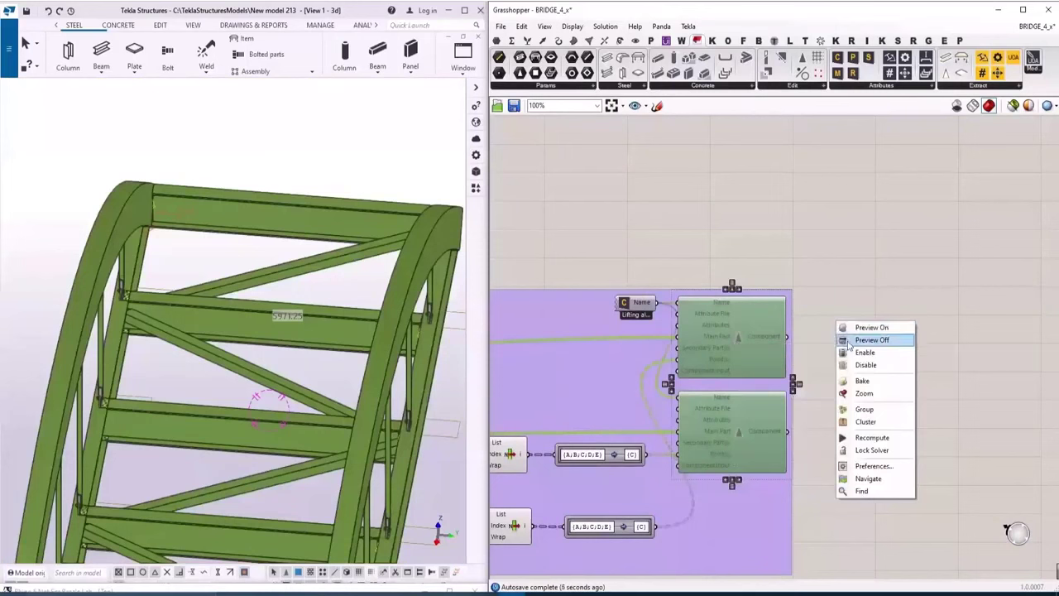
{"action": "left_click", "coordinate": [864, 368]}
Step: Examine the lifting components on top of the cross beams in the Tekla Structures model
{"action": "scroll", "coordinate": [203, 252], "scroll_direction": "up", "scroll_amount": 2}
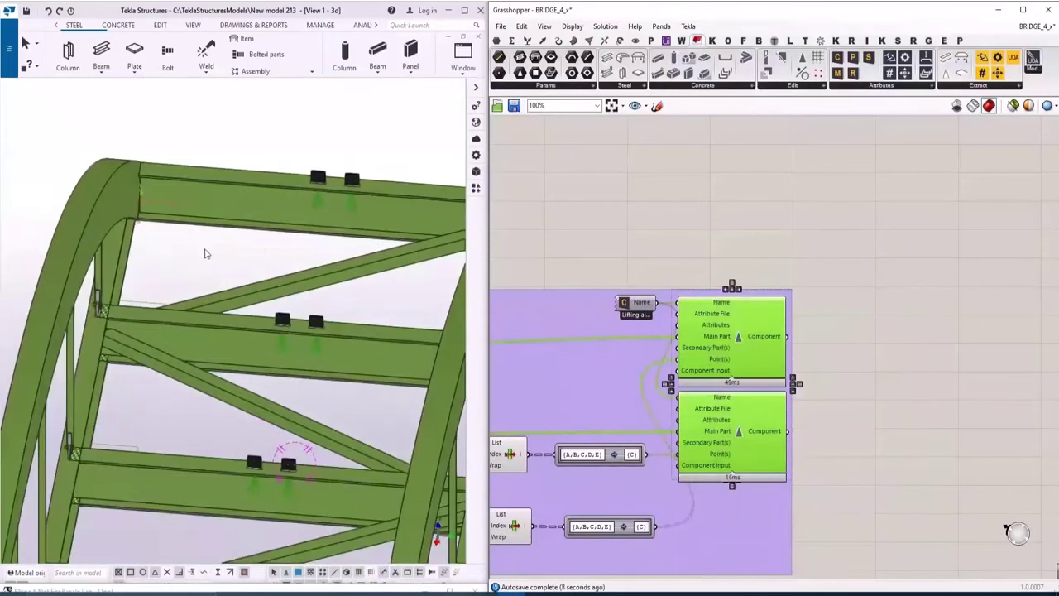
{"action": "right_click", "coordinate": [307, 229]}
{"action": "left_click", "coordinate": [356, 321]}
{"action": "scroll", "coordinate": [333, 383], "scroll_direction": "up", "scroll_amount": 3}
{"action": "middle_click_drag", "start_coordinate": [338, 339], "coordinate": [309, 411]}
{"action": "scroll", "coordinate": [334, 381], "scroll_direction": "up", "scroll_amount": 1}
{"action": "left_click", "coordinate": [312, 412]}
{"action": "double_click", "coordinate": [313, 412]}
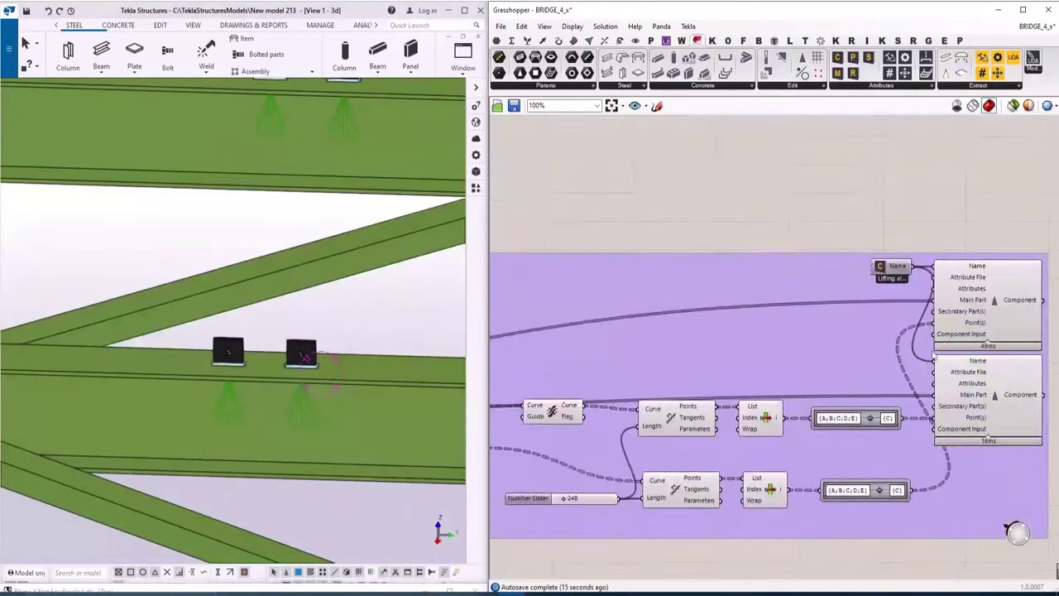
Step: Adjust the number slider feeding the Length inputs that position the lifting components along the cross beams
{"action": "scroll", "coordinate": [918, 347], "scroll_direction": "down", "scroll_amount": 4}
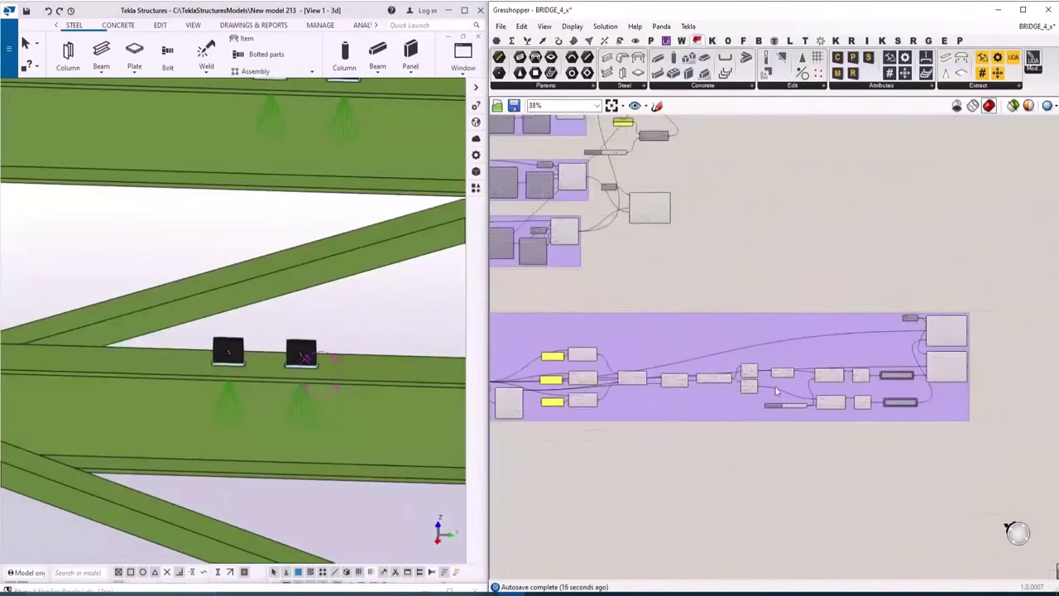
{"action": "scroll", "coordinate": [769, 406], "scroll_direction": "up", "scroll_amount": 7}
{"action": "left_click_drag", "start_coordinate": [796, 409], "coordinate": [882, 407]}
{"action": "left_click", "coordinate": [405, 336]}
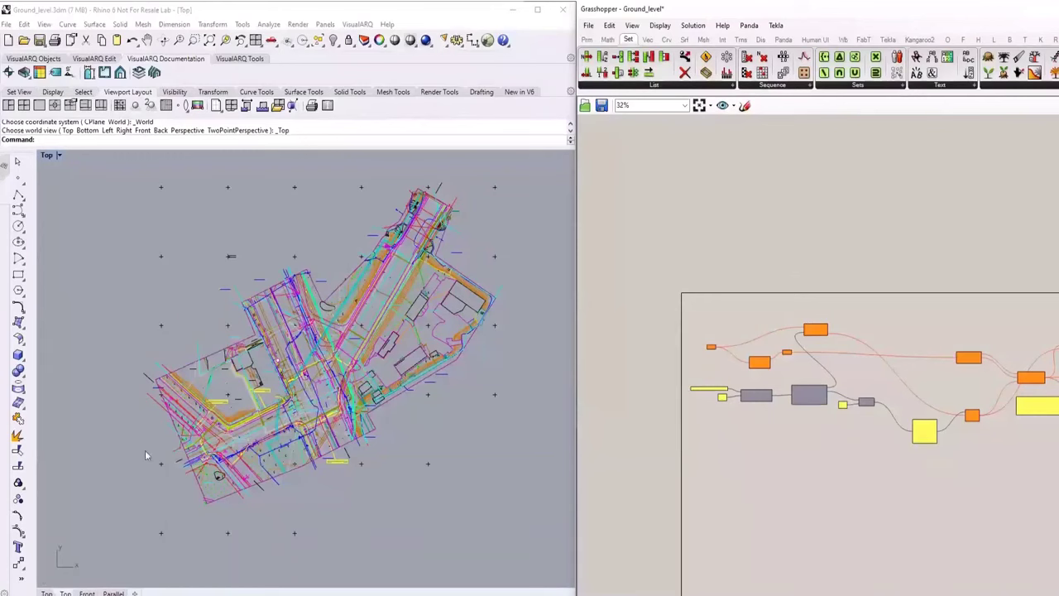
Step: In the Ground_level Rhino drawing, inspect the 3.00 elevation text and the small curve marking its survey point
{"action": "scroll", "coordinate": [145, 450], "scroll_direction": "up", "scroll_amount": 7}
{"action": "right_click_drag", "start_coordinate": [470, 395], "coordinate": [406, 402]}
{"action": "scroll", "coordinate": [289, 365], "scroll_direction": "up", "scroll_amount": 6}
{"action": "scroll", "coordinate": [287, 339], "scroll_direction": "up", "scroll_amount": 15}
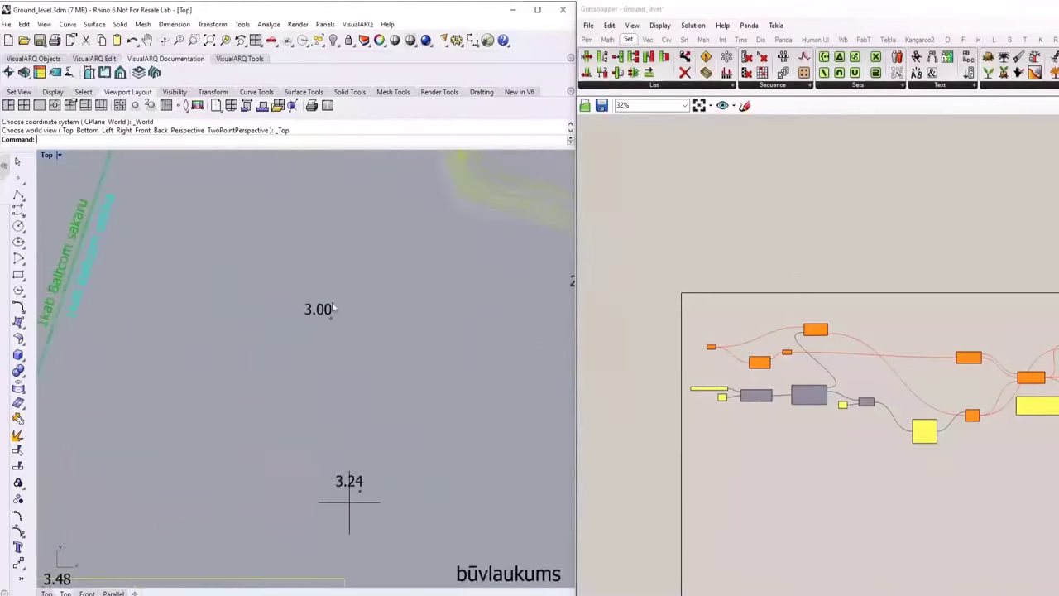
{"action": "left_click", "coordinate": [321, 316]}
{"action": "left_click", "coordinate": [342, 347]}
{"action": "left_click", "coordinate": [336, 327]}
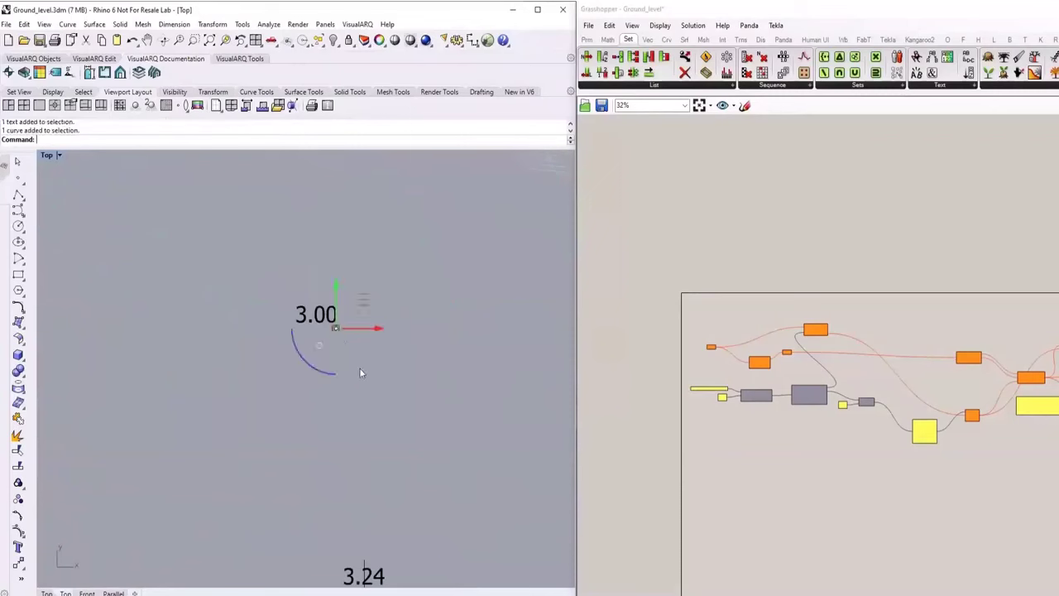
{"action": "key", "text": "Escape"}
Step: Select all objects on the RELJ_ELEM_####_####_# layer
{"action": "left_click", "coordinate": [364, 40]}
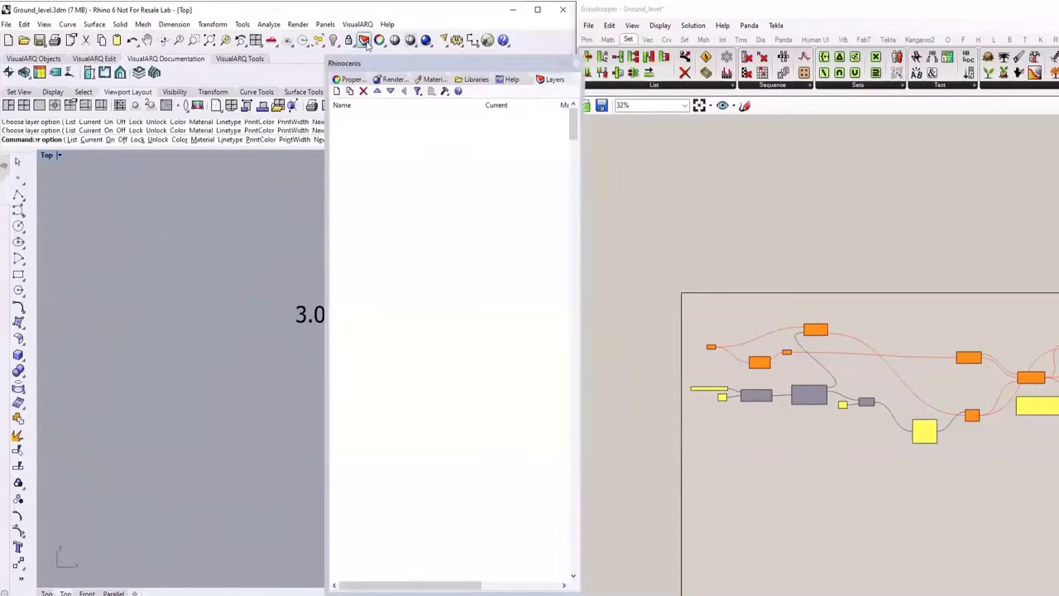
{"action": "scroll", "coordinate": [229, 293], "scroll_direction": "down", "scroll_amount": 4}
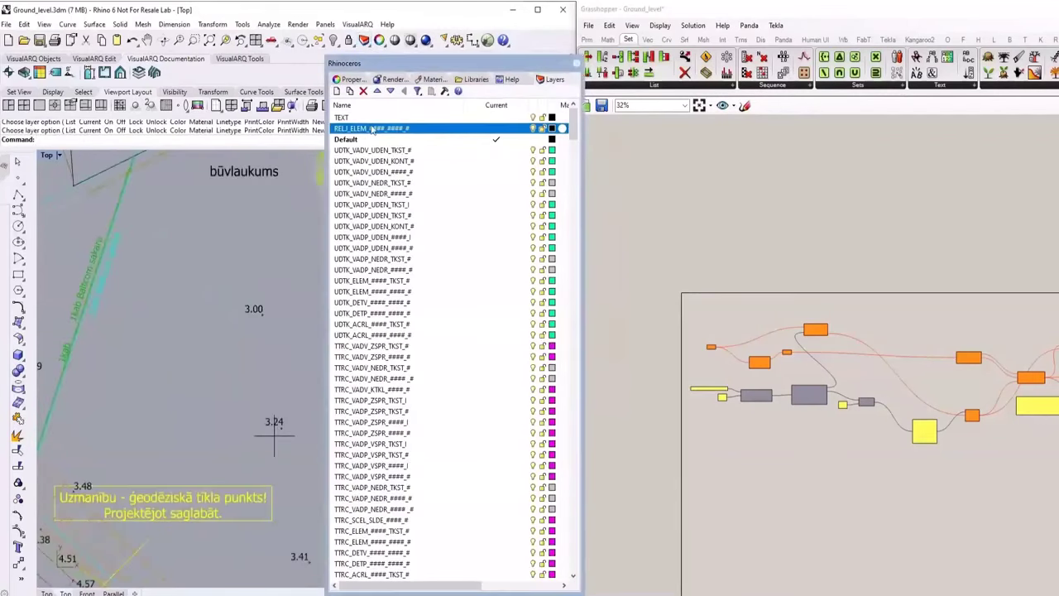
{"action": "right_click", "coordinate": [372, 129]}
{"action": "left_click", "coordinate": [409, 301]}
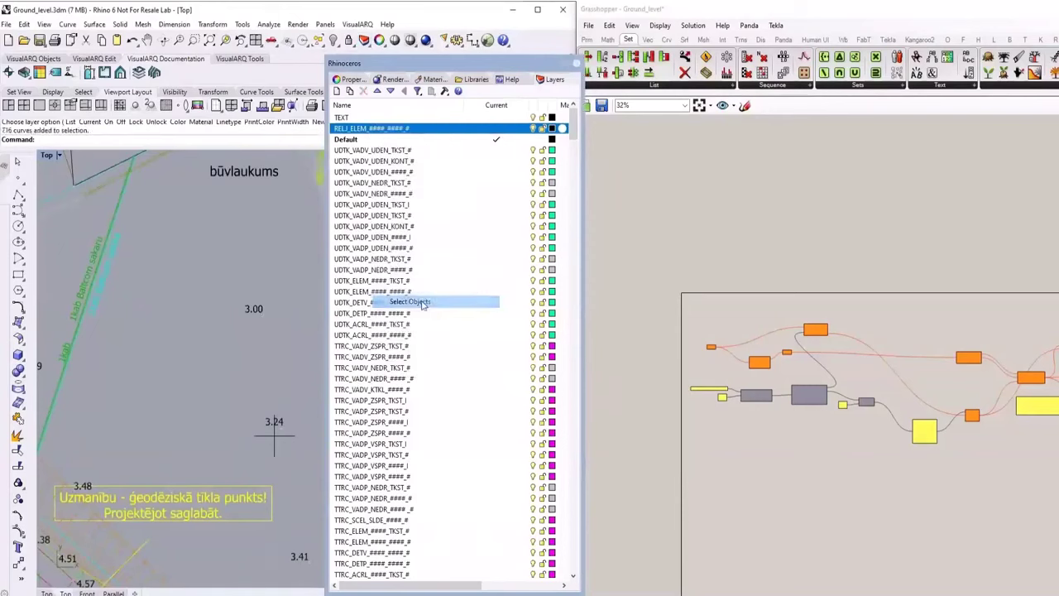
{"action": "scroll", "coordinate": [159, 350], "scroll_direction": "down", "scroll_amount": 3}
{"action": "scroll", "coordinate": [161, 355], "scroll_direction": "down", "scroll_amount": 5}
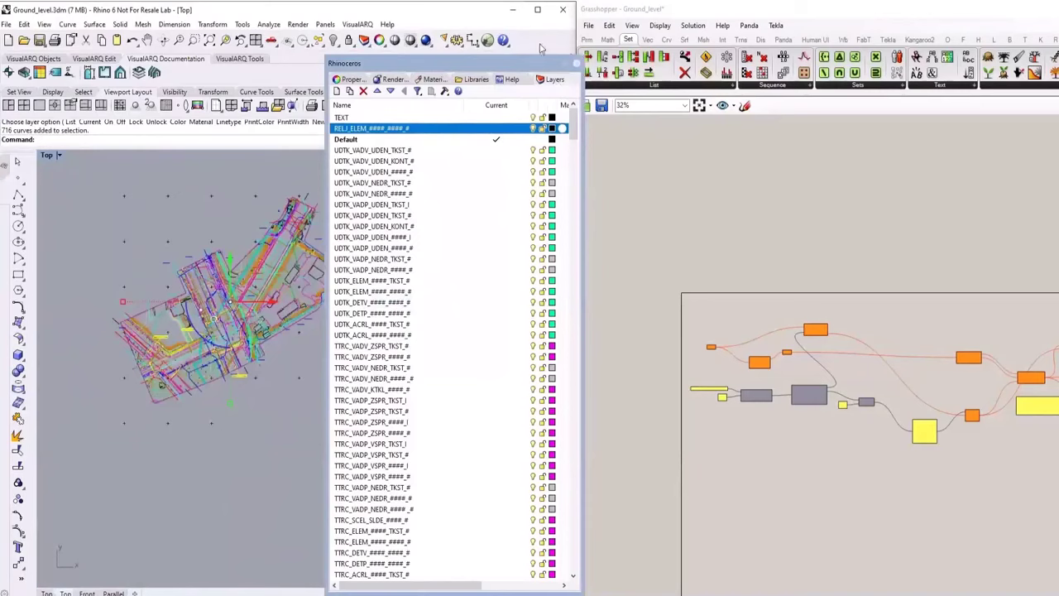
{"action": "left_click", "coordinate": [572, 67]}
Step: Assign the selected survey curves to the Grasshopper Curve parameter as multiple curves
{"action": "scroll", "coordinate": [722, 331], "scroll_direction": "up", "scroll_amount": 6}
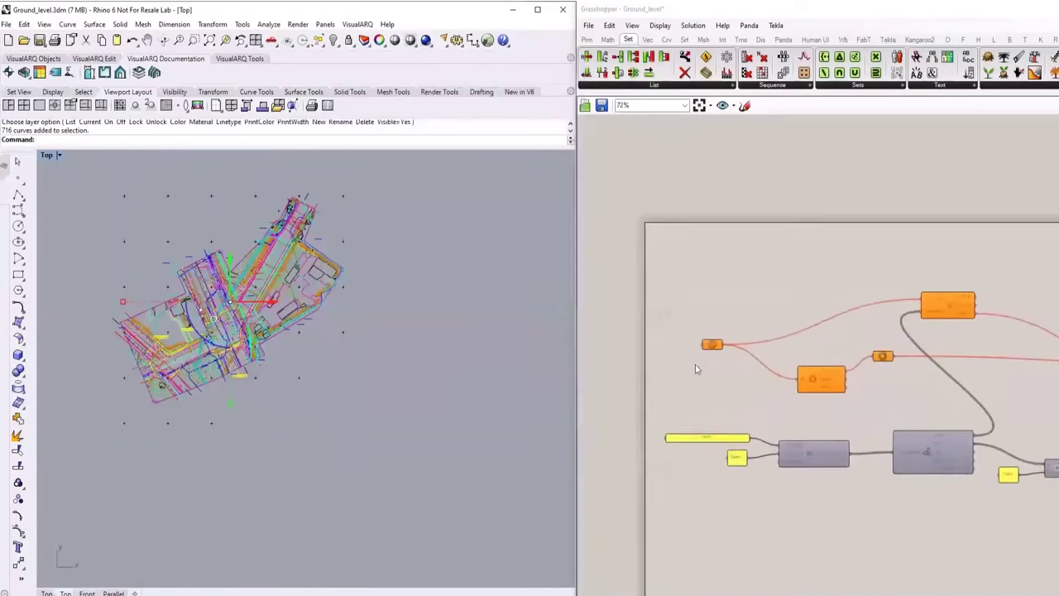
{"action": "left_click", "coordinate": [729, 331]}
{"action": "right_click", "coordinate": [729, 332]}
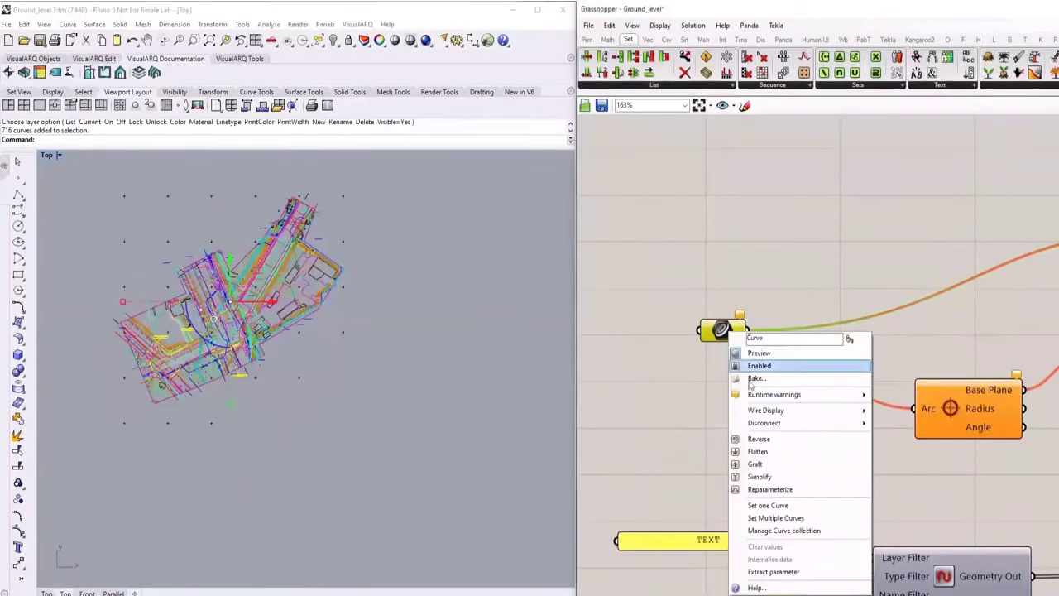
{"action": "left_click", "coordinate": [792, 518]}
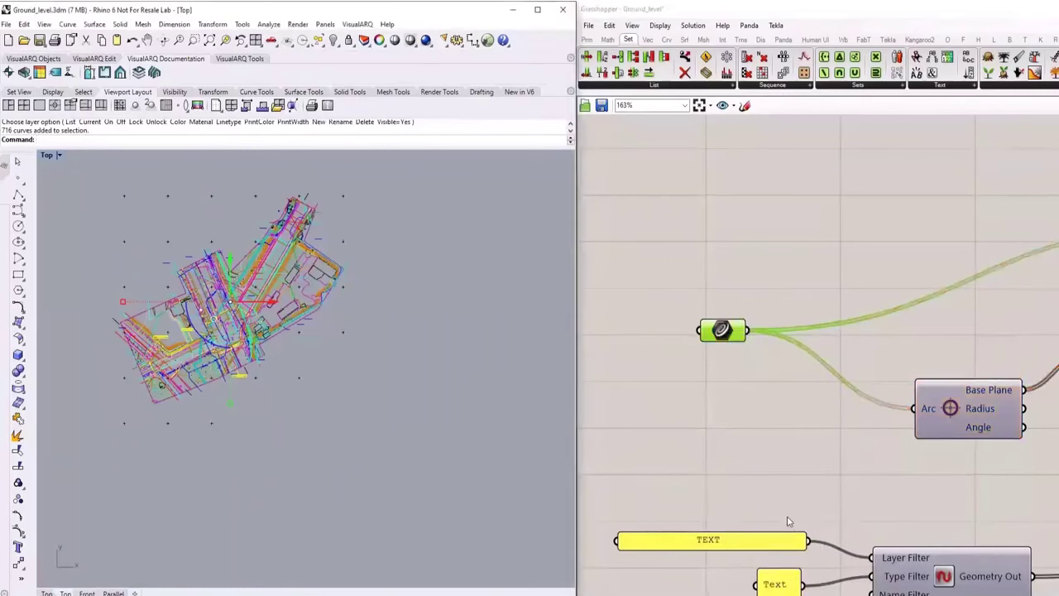
Step: Turn on the preview of the Construct Point component and inspect the survey points in an angled view
{"action": "scroll", "coordinate": [790, 413], "scroll_direction": "down", "scroll_amount": 5}
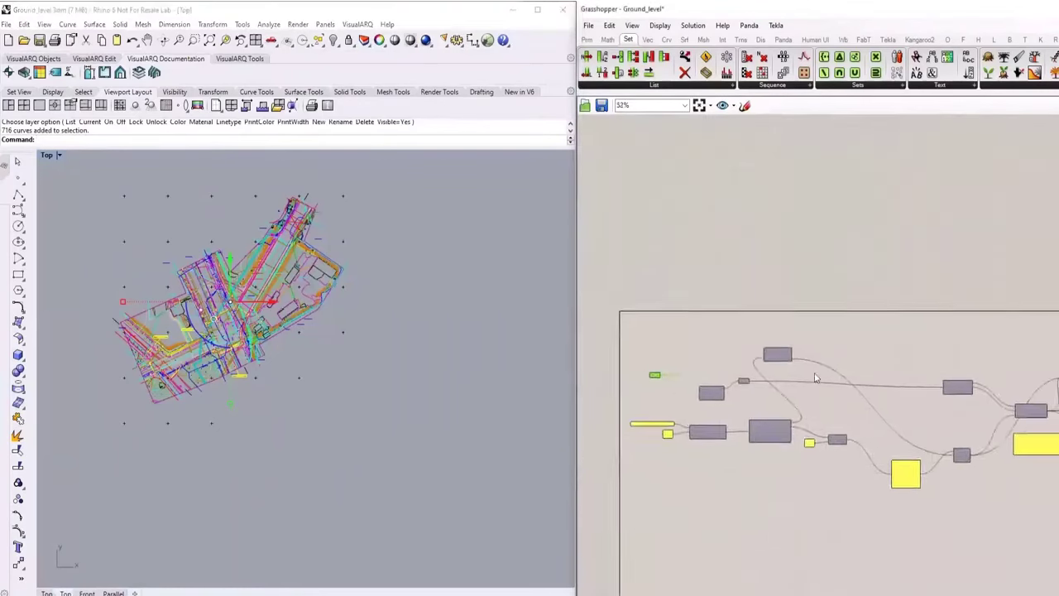
{"action": "scroll", "coordinate": [877, 379], "scroll_direction": "up", "scroll_amount": 3}
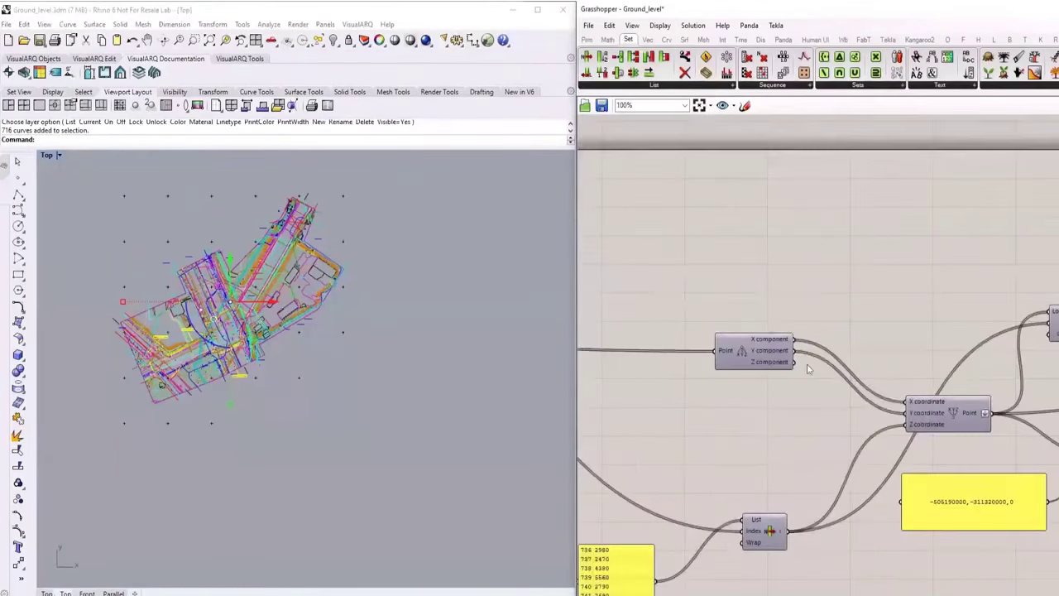
{"action": "right_click_drag", "start_coordinate": [904, 359], "coordinate": [783, 317]}
{"action": "scroll", "coordinate": [751, 370], "scroll_direction": "up", "scroll_amount": 4}
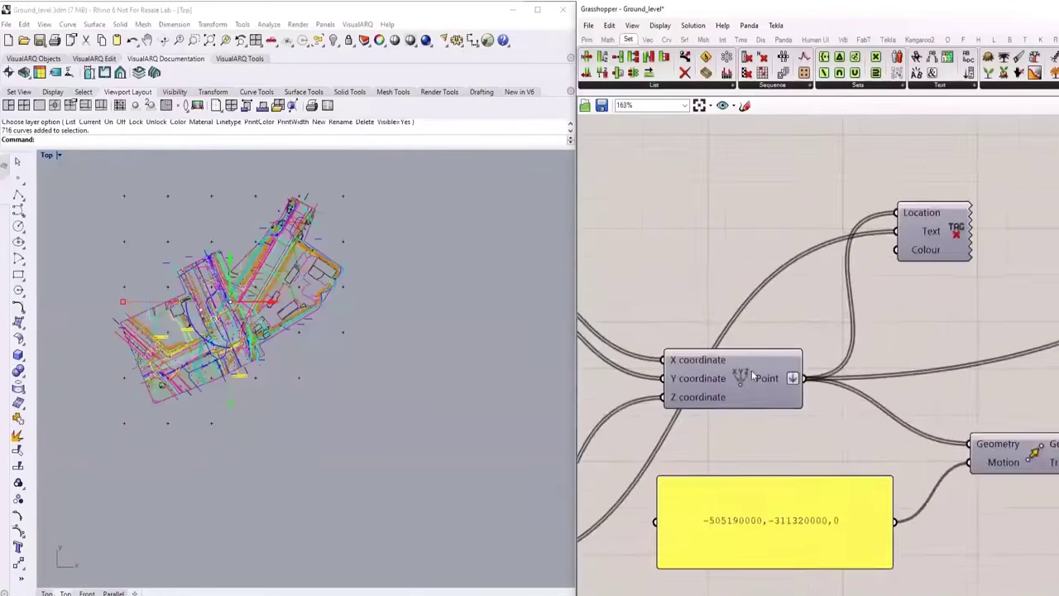
{"action": "left_click", "coordinate": [742, 381]}
{"action": "right_click", "coordinate": [742, 385]}
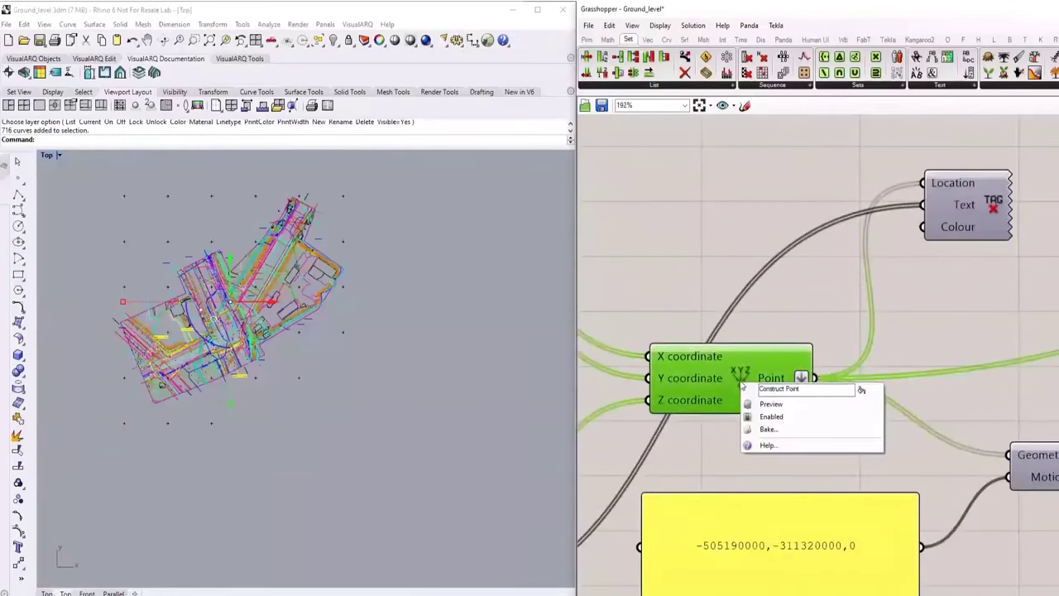
{"action": "left_click", "coordinate": [770, 404]}
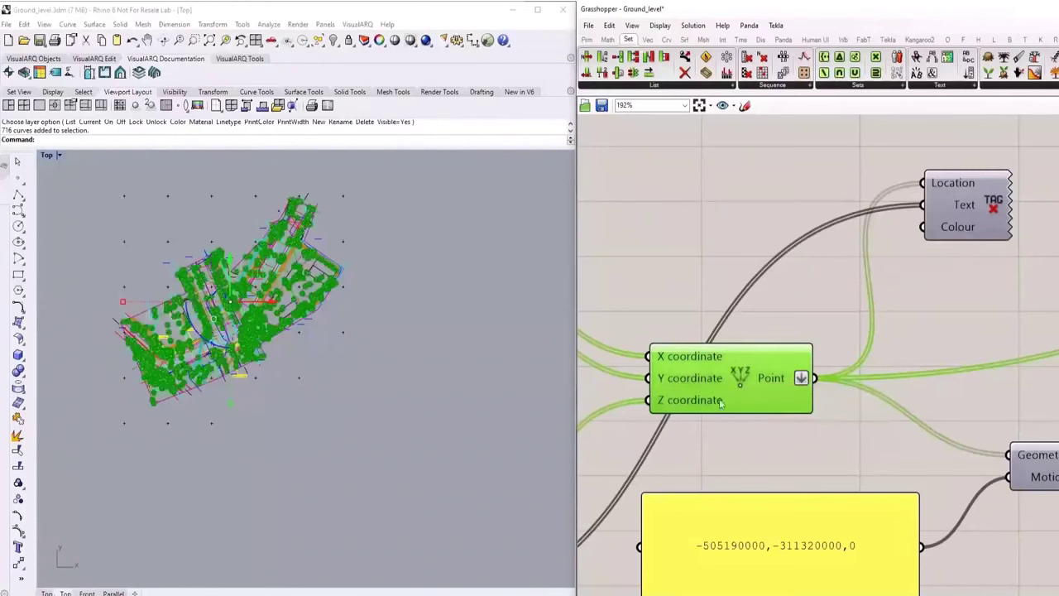
{"action": "scroll", "coordinate": [420, 301], "scroll_direction": "up", "scroll_amount": 6}
{"action": "scroll", "coordinate": [309, 303], "scroll_direction": "down", "scroll_amount": 3}
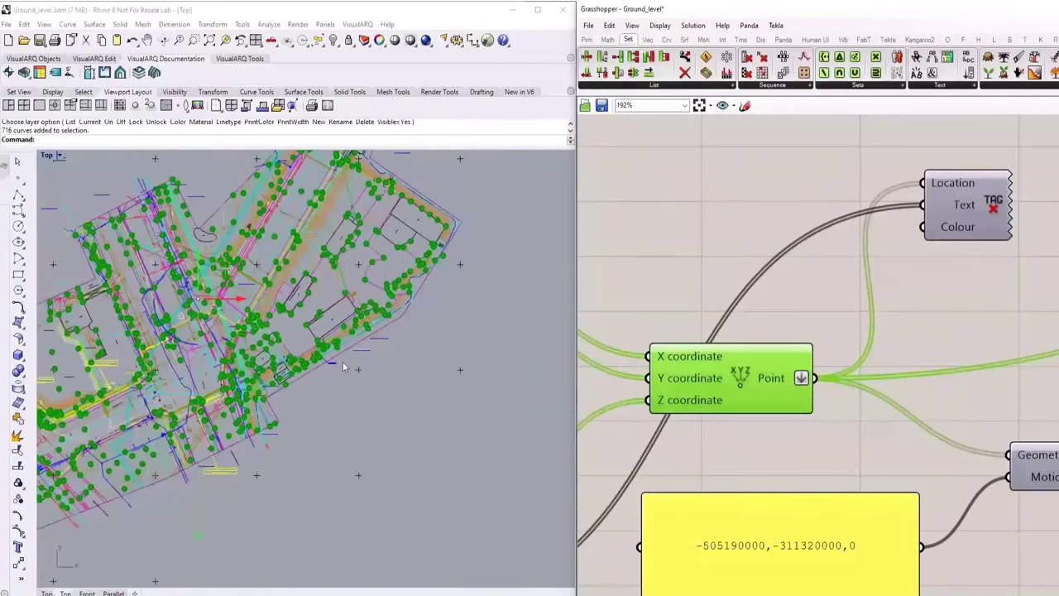
{"action": "right_click_drag", "start_coordinate": [360, 319], "coordinate": [407, 273], "text": "ctrl+shift"}
Step: Turn on the preview of the Patch component and inspect the terrain surface through the survey points
{"action": "scroll", "coordinate": [714, 324], "scroll_direction": "down", "scroll_amount": 6}
{"action": "right_click_drag", "start_coordinate": [992, 300], "coordinate": [786, 313]}
{"action": "scroll", "coordinate": [786, 313], "scroll_direction": "up", "scroll_amount": 6}
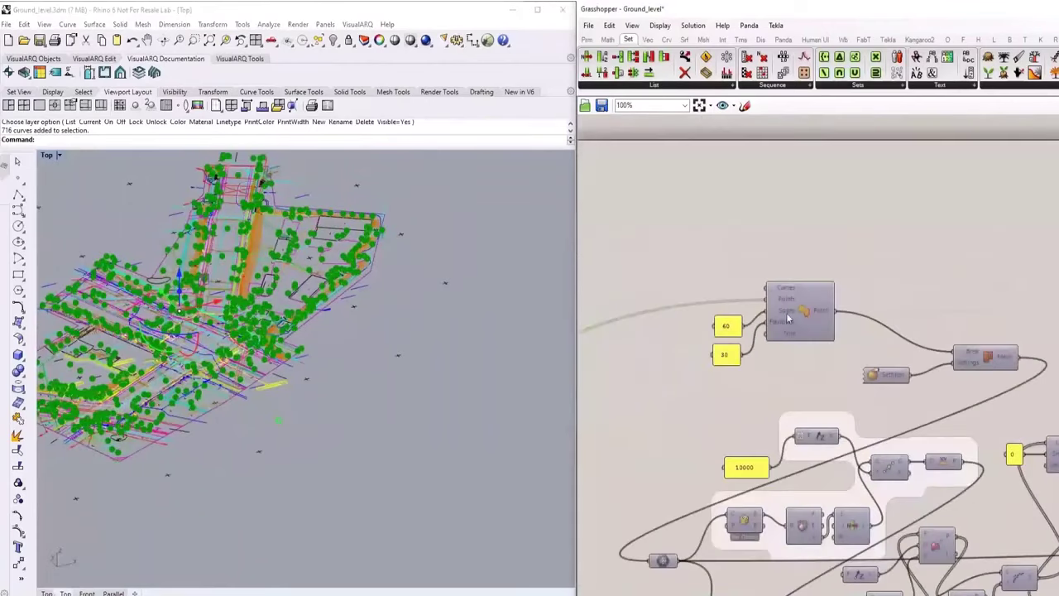
{"action": "left_click", "coordinate": [824, 316]}
{"action": "right_click", "coordinate": [824, 316]}
{"action": "left_click", "coordinate": [852, 337]}
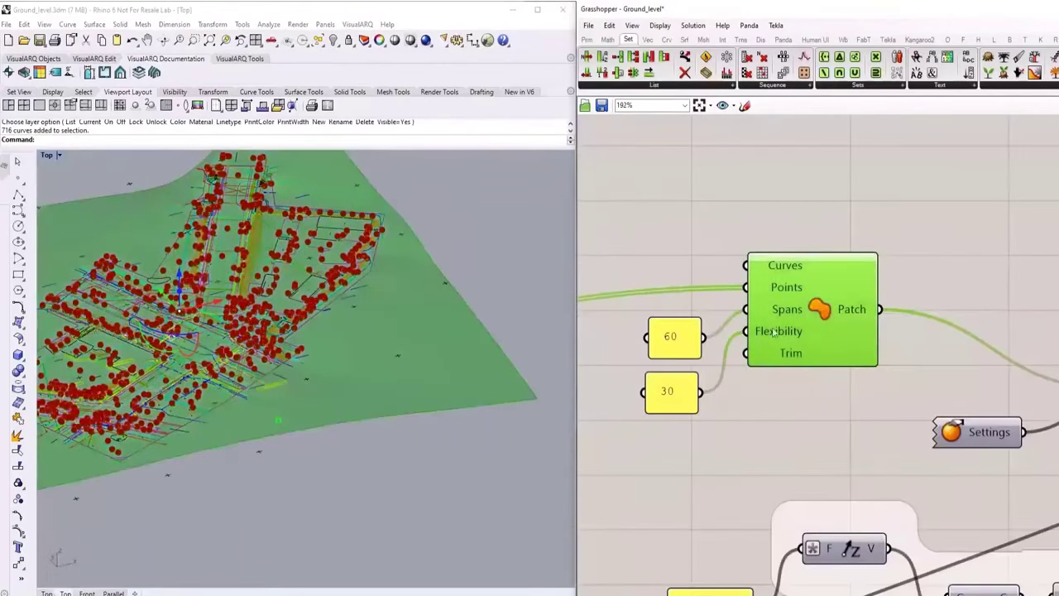
{"action": "scroll", "coordinate": [358, 407], "scroll_direction": "down", "scroll_amount": 3}
{"action": "right_click_drag", "start_coordinate": [358, 407], "coordinate": [322, 348], "text": "ctrl+shift"}
{"action": "scroll", "coordinate": [374, 306], "scroll_direction": "up", "scroll_amount": 6}
{"action": "right_click_drag", "start_coordinate": [425, 345], "coordinate": [414, 364], "text": "ctrl+shift"}
Step: Turn on the preview of the final mesh join component and inspect the solid ground block
{"action": "scroll", "coordinate": [796, 303], "scroll_direction": "down", "scroll_amount": 4}
{"action": "scroll", "coordinate": [781, 303], "scroll_direction": "down", "scroll_amount": 4}
{"action": "right_click_drag", "start_coordinate": [1044, 399], "coordinate": [882, 369]}
{"action": "scroll", "coordinate": [876, 367], "scroll_direction": "up", "scroll_amount": 10}
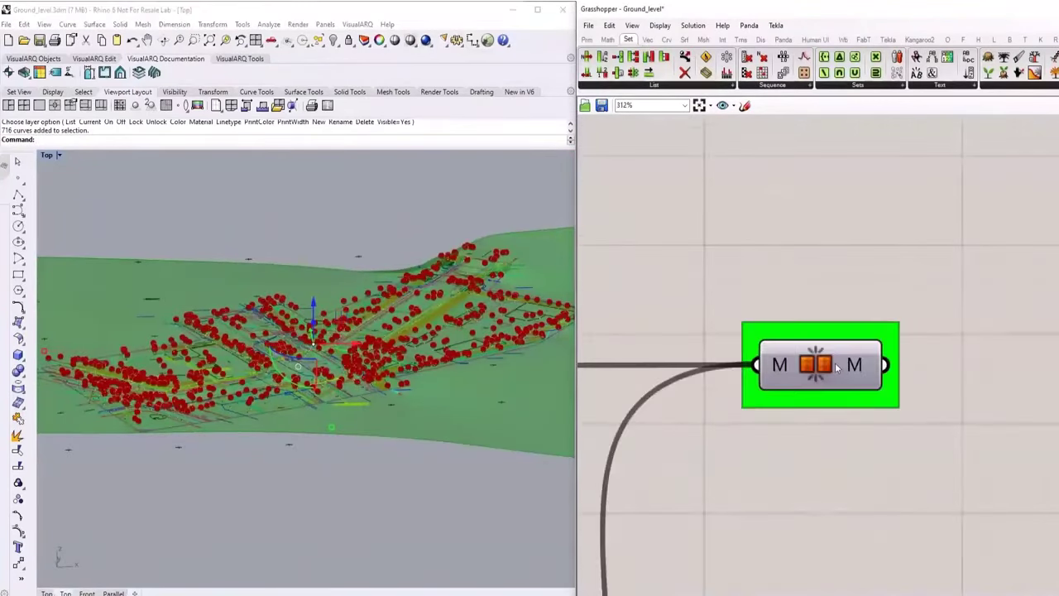
{"action": "left_click", "coordinate": [822, 370]}
{"action": "right_click", "coordinate": [819, 366]}
{"action": "left_click", "coordinate": [834, 387]}
{"action": "scroll", "coordinate": [365, 377], "scroll_direction": "down", "scroll_amount": 8}
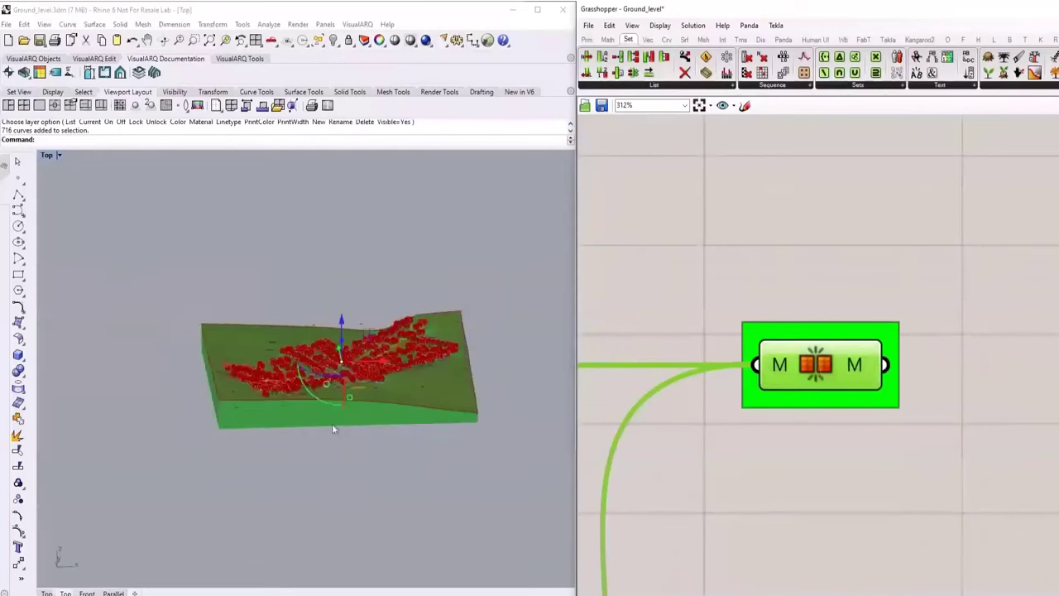
{"action": "right_click_drag", "start_coordinate": [332, 424], "coordinate": [286, 417], "text": "ctrl+shift"}
Step: Add the Tekla concrete Item component beside the final mesh join and connect the joined mesh to its Geometry input
{"action": "left_click", "coordinate": [777, 440]}
{"action": "scroll", "coordinate": [778, 434], "scroll_direction": "down", "scroll_amount": 3}
{"action": "right_click_drag", "start_coordinate": [924, 403], "coordinate": [807, 387]}
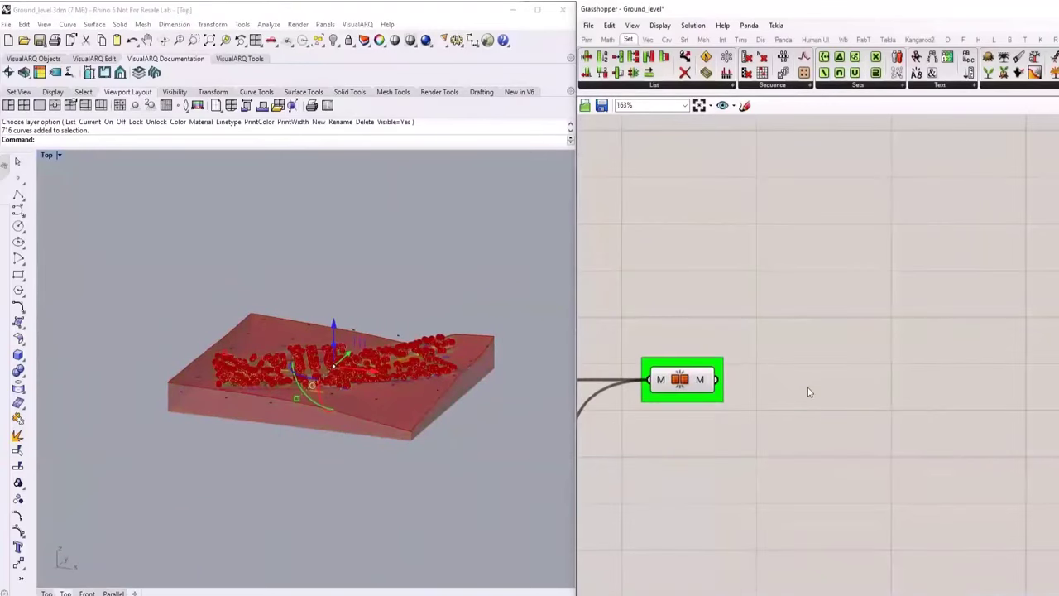
{"action": "double_click", "coordinate": [818, 384]}
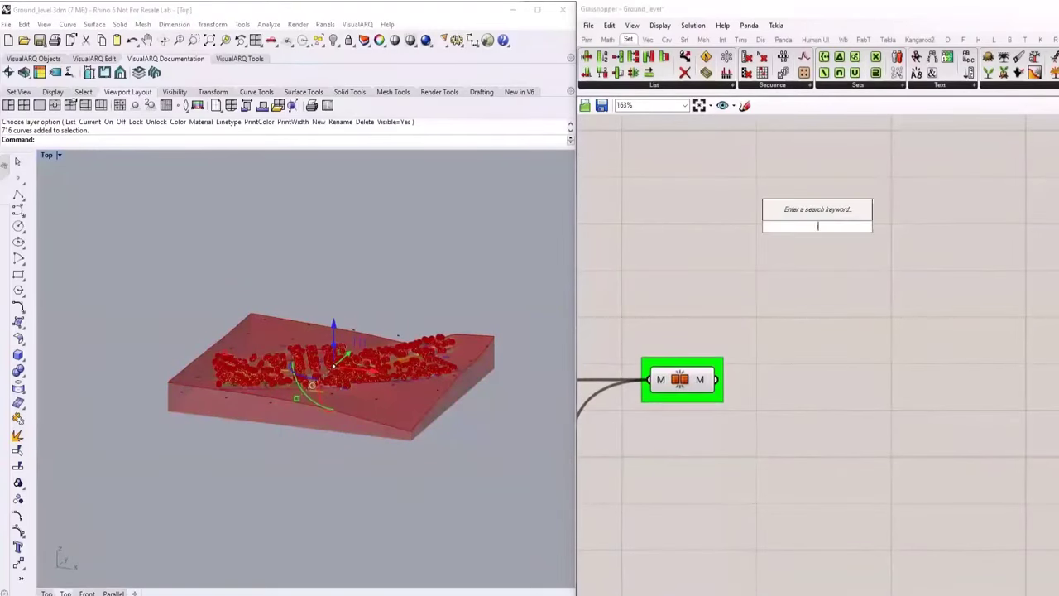
{"action": "type", "text": "item"}
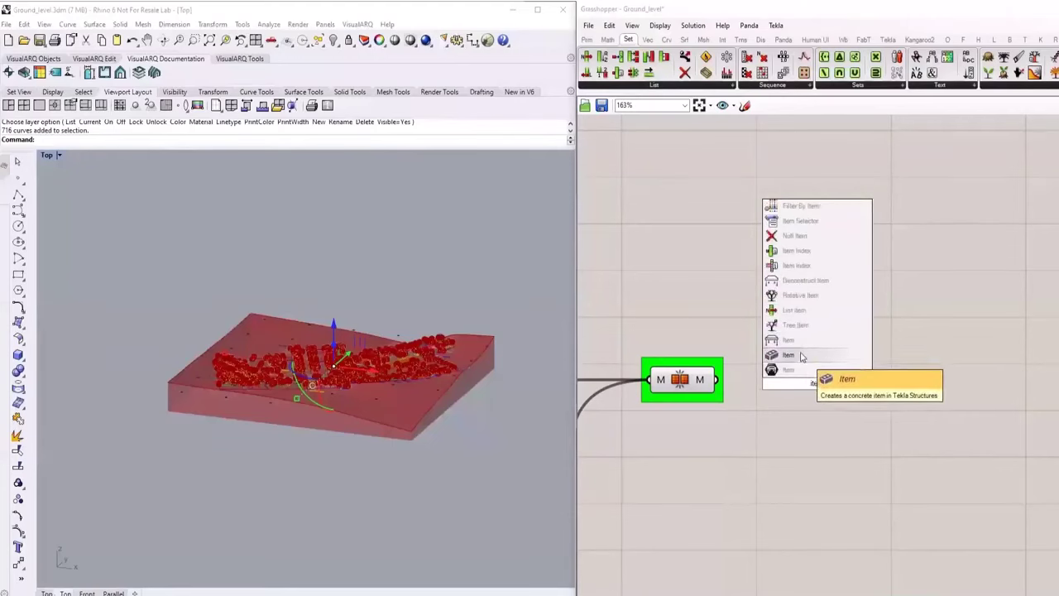
{"action": "left_click", "coordinate": [816, 357]}
{"action": "left_click_drag", "start_coordinate": [720, 382], "coordinate": [815, 377]}
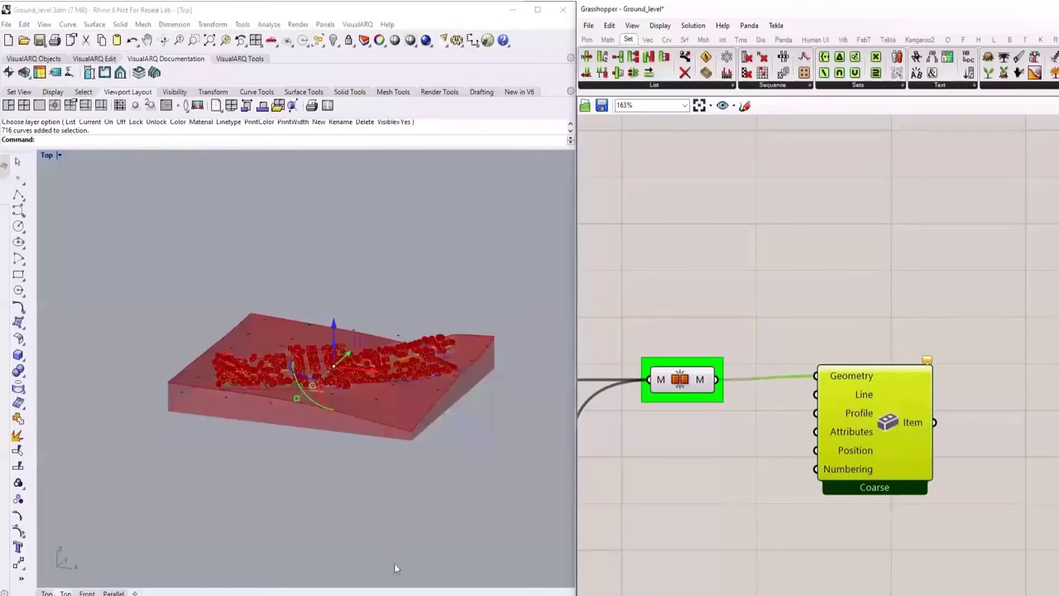
Step: Switch to Tekla Structures and inspect the generated ground-level concrete item in the 3D view
{"action": "key", "text": "alt+Tab"}
{"action": "scroll", "coordinate": [357, 322], "scroll_direction": "up", "scroll_amount": 2}
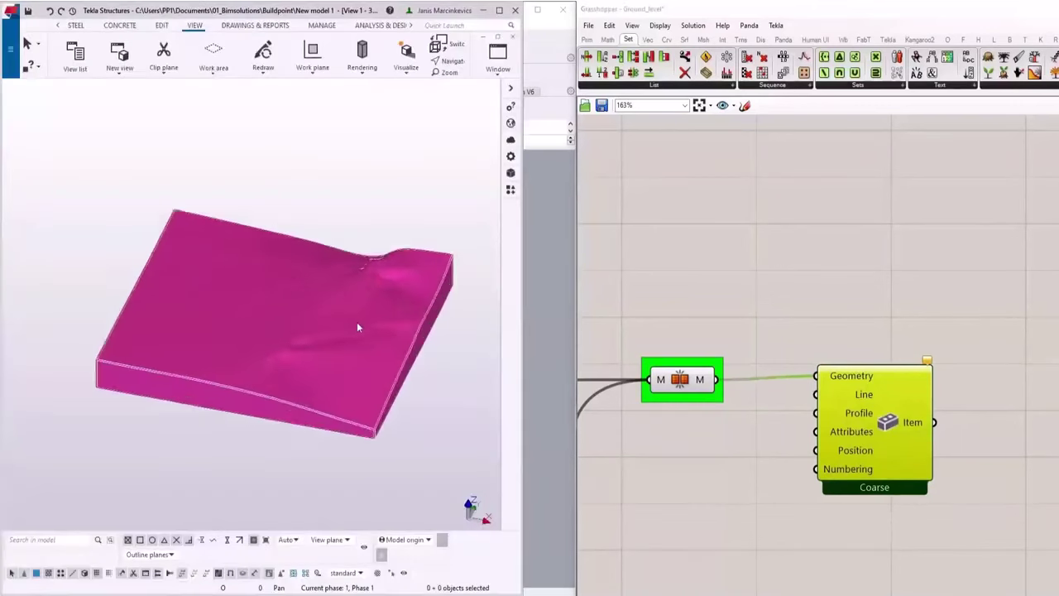
{"action": "right_click", "coordinate": [451, 436]}
{"action": "left_click", "coordinate": [402, 487]}
{"action": "middle_click_drag", "start_coordinate": [434, 472], "coordinate": [303, 255], "text": "ctrl"}
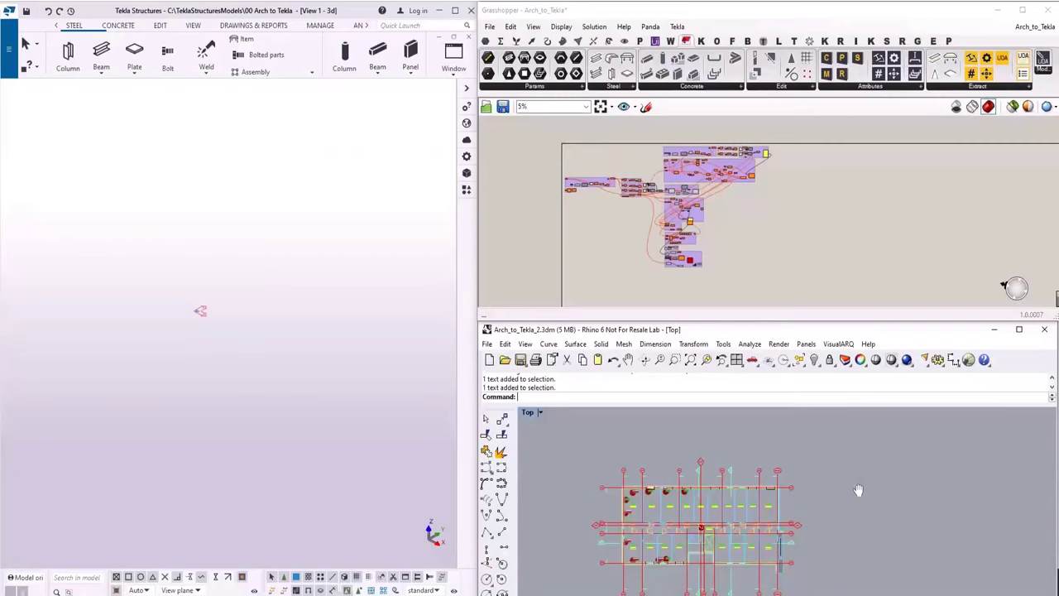
Step: Start referencing multiple curves for the Grid lines Curve parameter and pick the vertical grid lines along the plan's upper edge
{"action": "scroll", "coordinate": [709, 494], "scroll_direction": "up", "scroll_amount": 6}
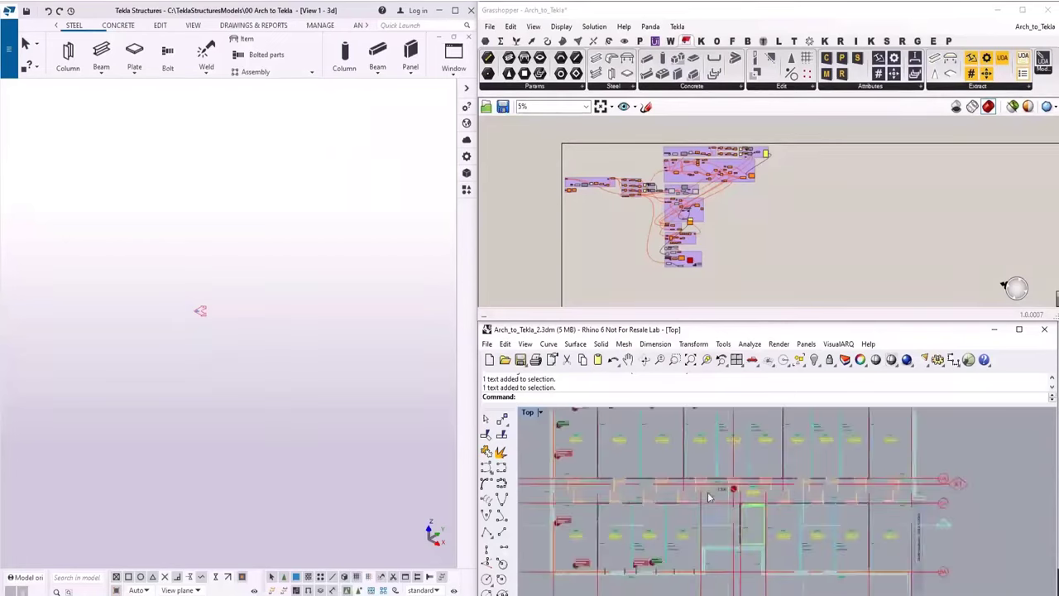
{"action": "scroll", "coordinate": [709, 493], "scroll_direction": "down", "scroll_amount": 5}
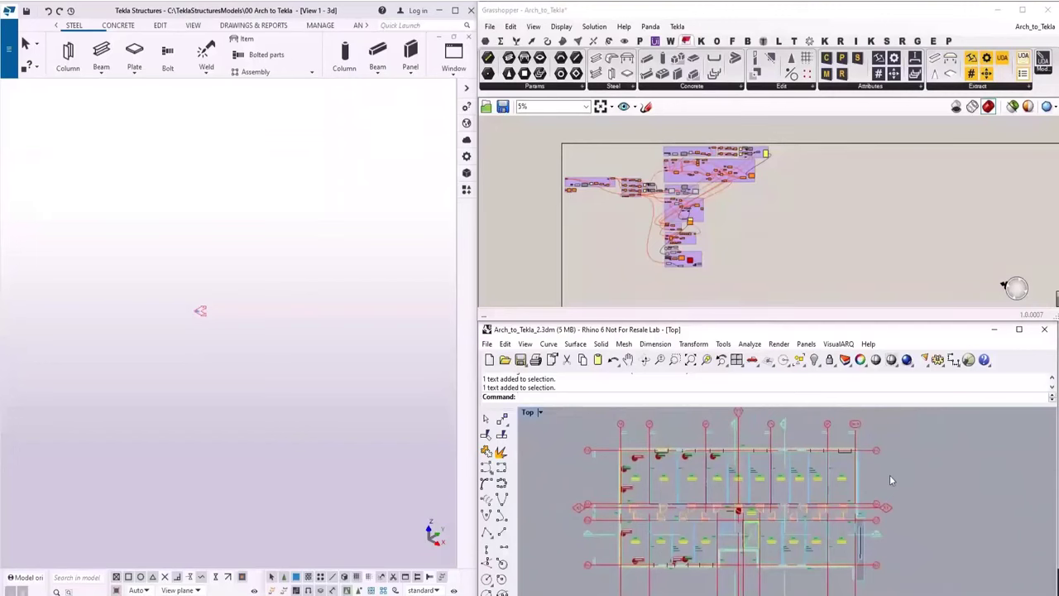
{"action": "scroll", "coordinate": [612, 248], "scroll_direction": "up", "scroll_amount": 10}
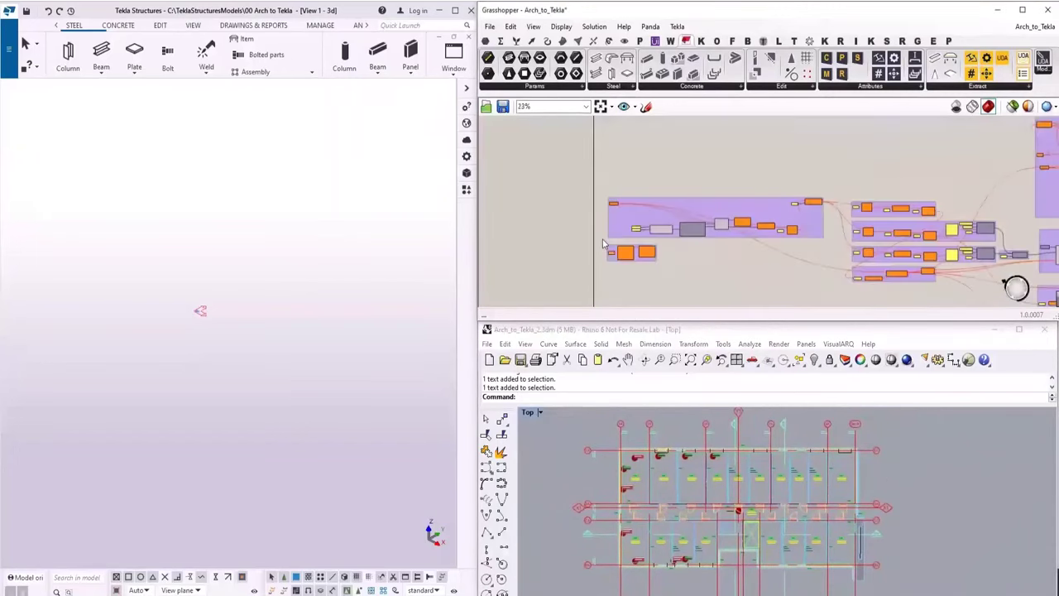
{"action": "scroll", "coordinate": [617, 257], "scroll_direction": "up", "scroll_amount": 1}
{"action": "right_click", "coordinate": [608, 242]}
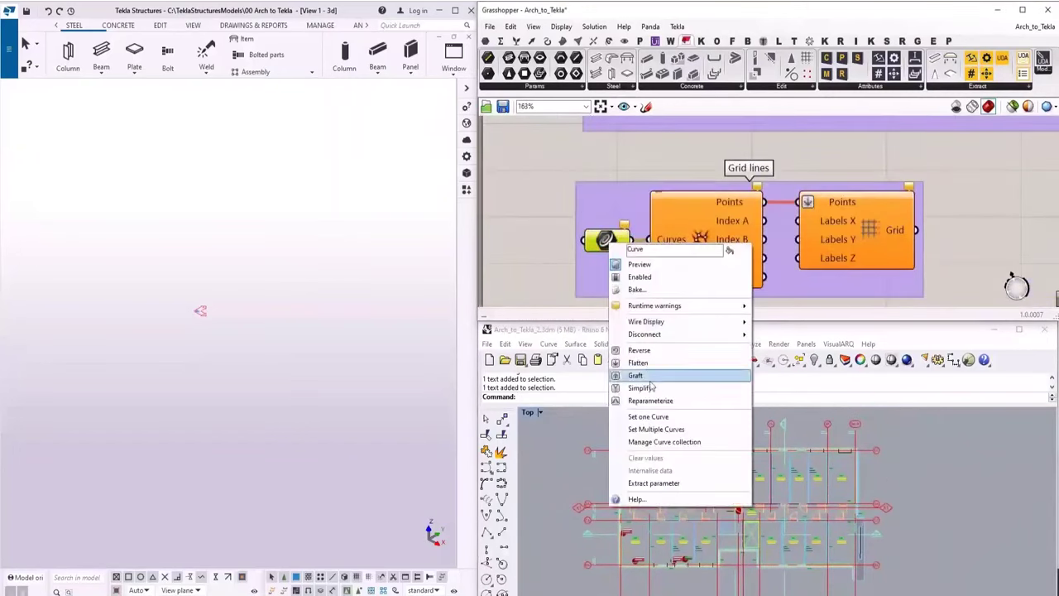
{"action": "left_click", "coordinate": [659, 429]}
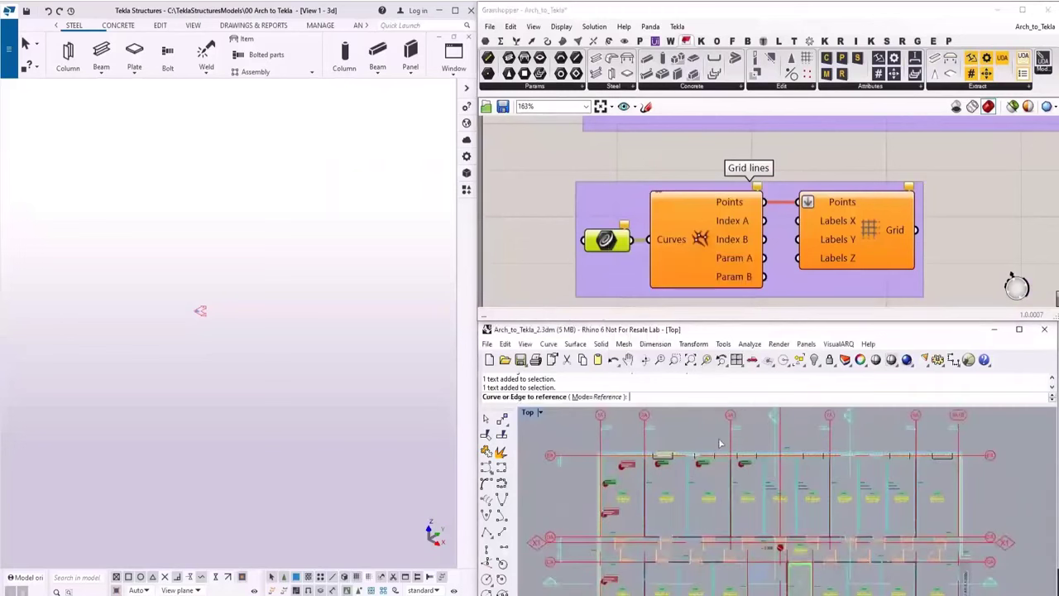
{"action": "left_click", "coordinate": [602, 442]}
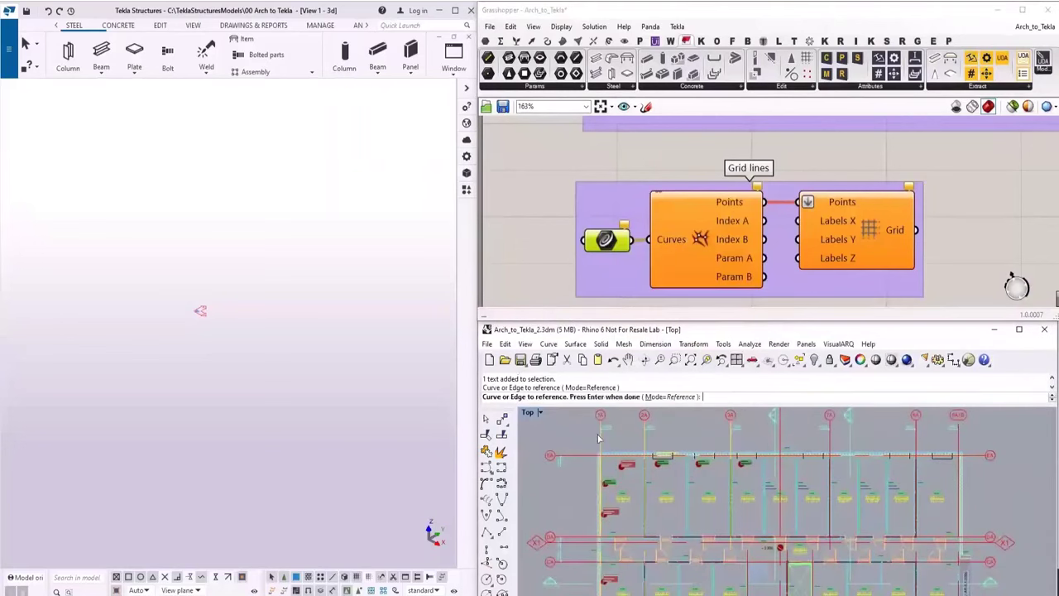
{"action": "left_click", "coordinate": [832, 441]}
{"action": "left_click_drag", "start_coordinate": [972, 447], "coordinate": [900, 439]}
{"action": "scroll", "coordinate": [627, 477], "scroll_direction": "down", "scroll_amount": 5}
Step: Add the horizontal grid lines and the remaining vertical ones below the plan, and finish the selection to generate the Tekla grid
{"action": "scroll", "coordinate": [605, 526], "scroll_direction": "up", "scroll_amount": 5}
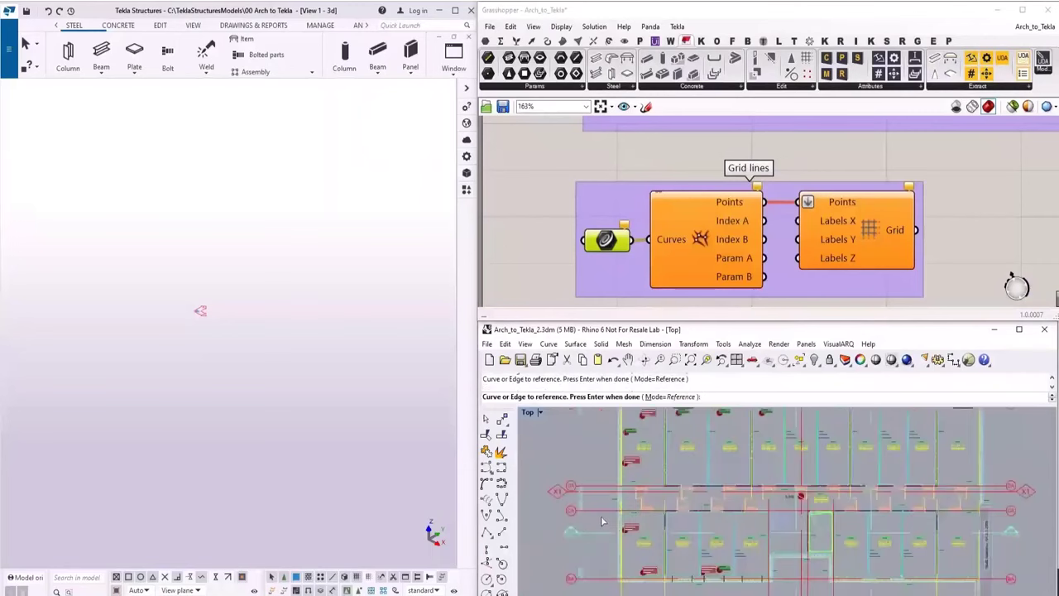
{"action": "scroll", "coordinate": [604, 519], "scroll_direction": "down", "scroll_amount": 2}
{"action": "left_click_drag", "start_coordinate": [604, 519], "coordinate": [601, 419]}
{"action": "left_click", "coordinate": [595, 566]}
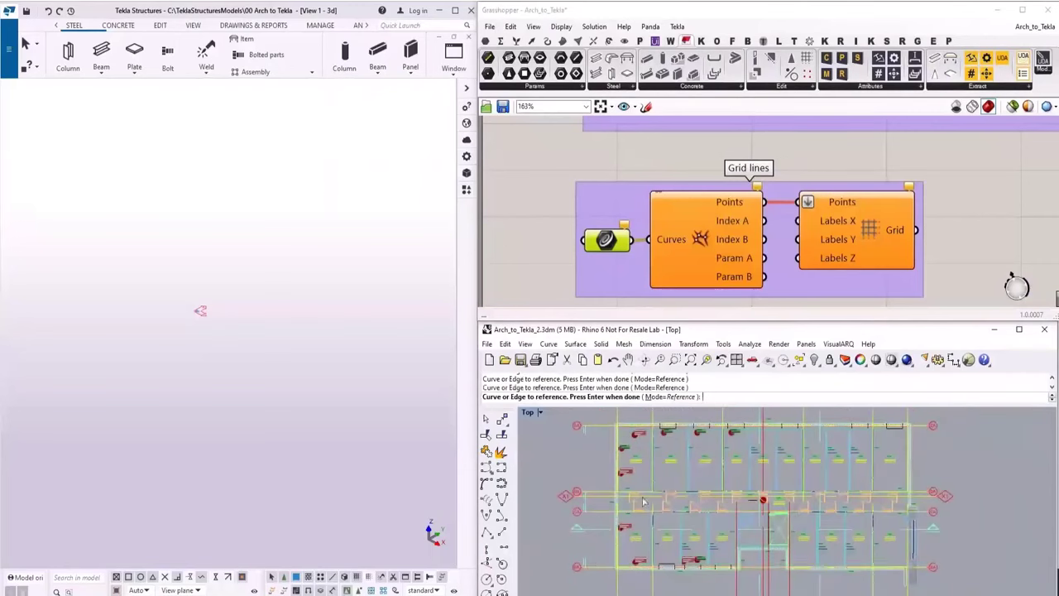
{"action": "scroll", "coordinate": [642, 498], "scroll_direction": "down", "scroll_amount": 5}
{"action": "scroll", "coordinate": [695, 546], "scroll_direction": "up", "scroll_amount": 6}
{"action": "left_click", "coordinate": [686, 533]}
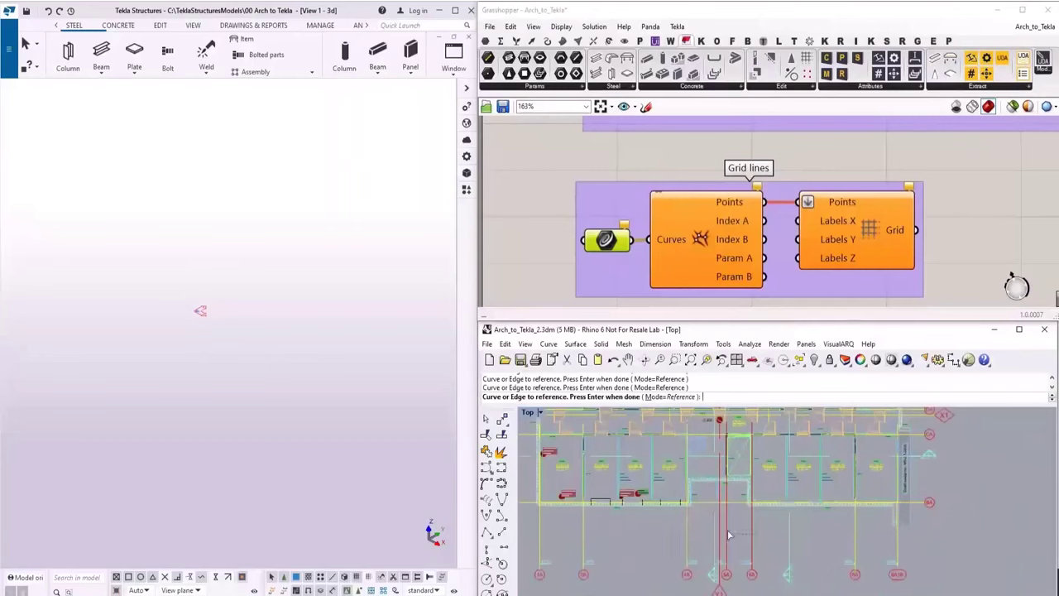
{"action": "left_click", "coordinate": [724, 534]}
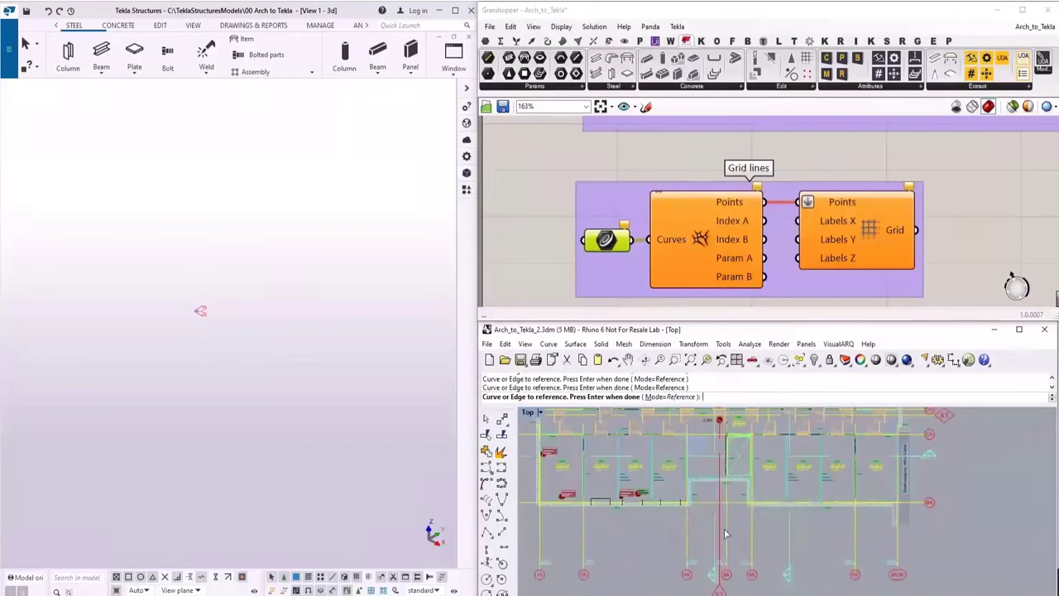
{"action": "key", "text": "Return"}
{"action": "right_click", "coordinate": [251, 340]}
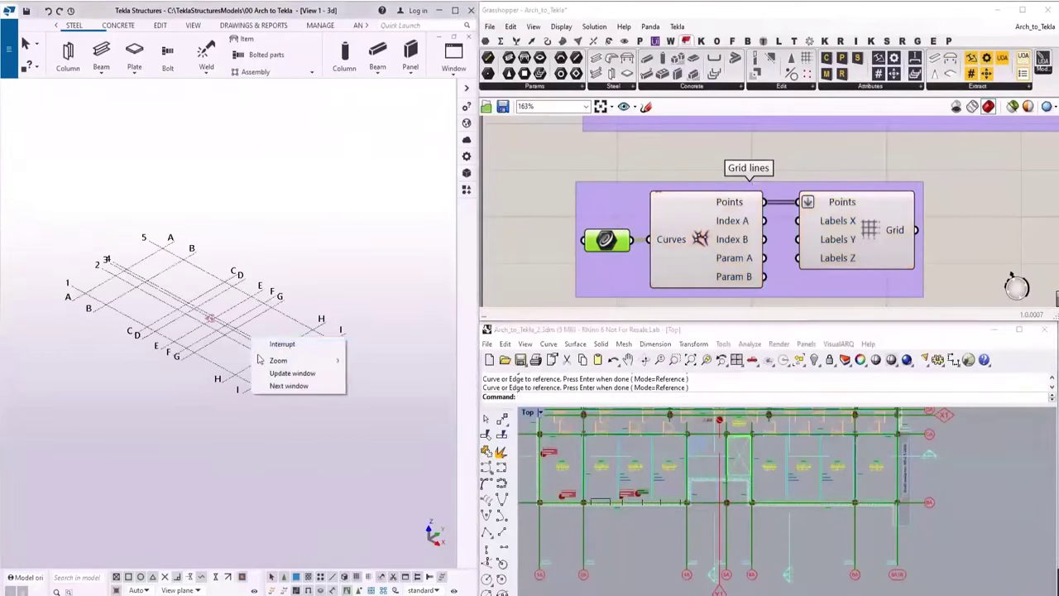
{"action": "left_click", "coordinate": [621, 506]}
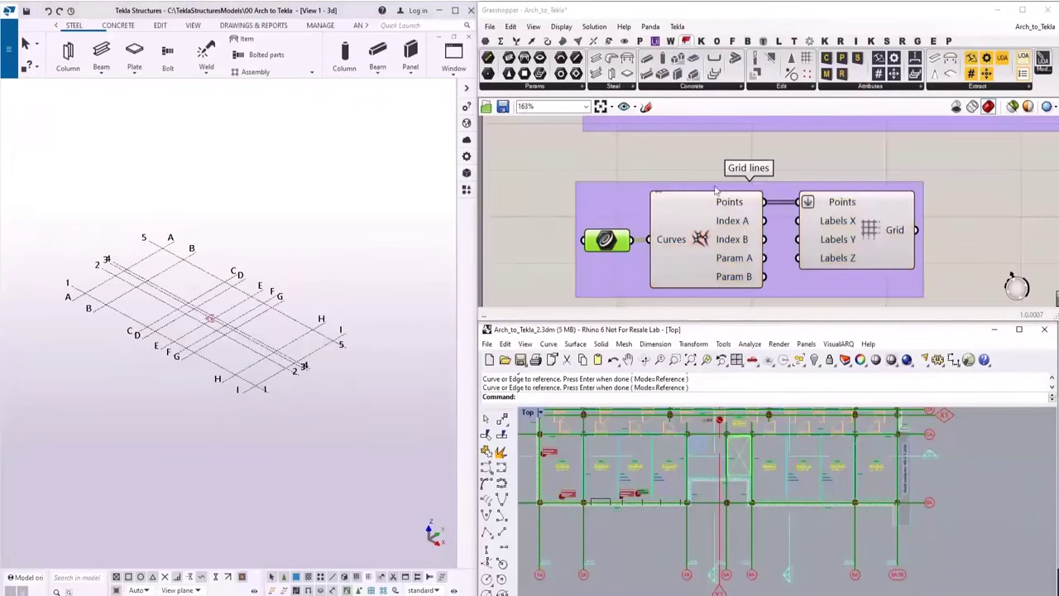
Step: Reference the wall line beside the SW-100-100-100 label as the single curve of the grafted Curve parameter
{"action": "scroll", "coordinate": [713, 199], "scroll_direction": "down", "scroll_amount": 6}
{"action": "right_click_drag", "start_coordinate": [820, 224], "coordinate": [811, 288]}
{"action": "scroll", "coordinate": [680, 188], "scroll_direction": "up", "scroll_amount": 3}
{"action": "scroll", "coordinate": [665, 195], "scroll_direction": "up", "scroll_amount": 5}
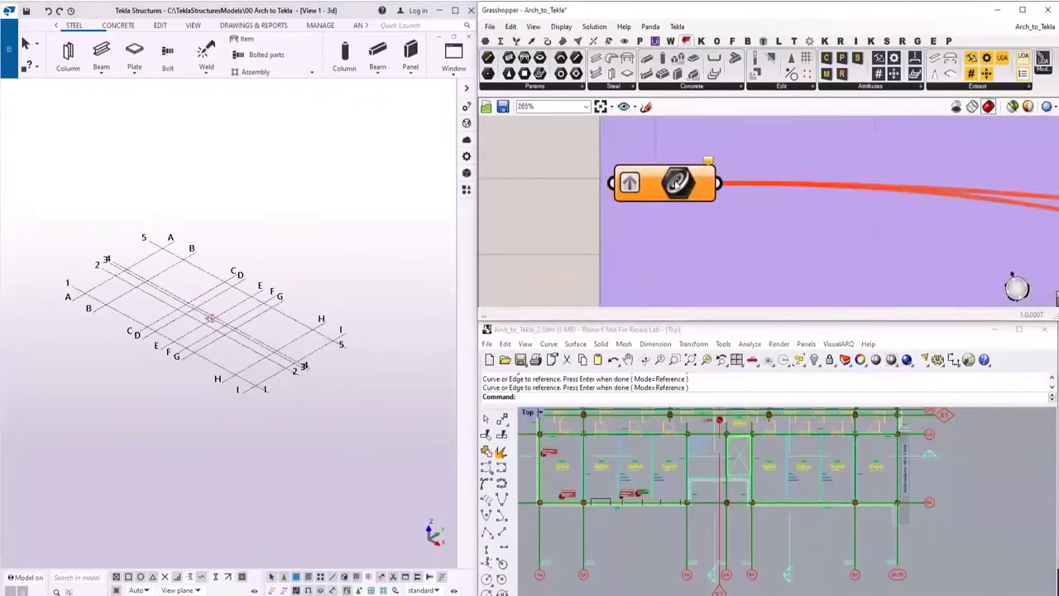
{"action": "right_click", "coordinate": [674, 180]}
{"action": "left_click", "coordinate": [733, 353]}
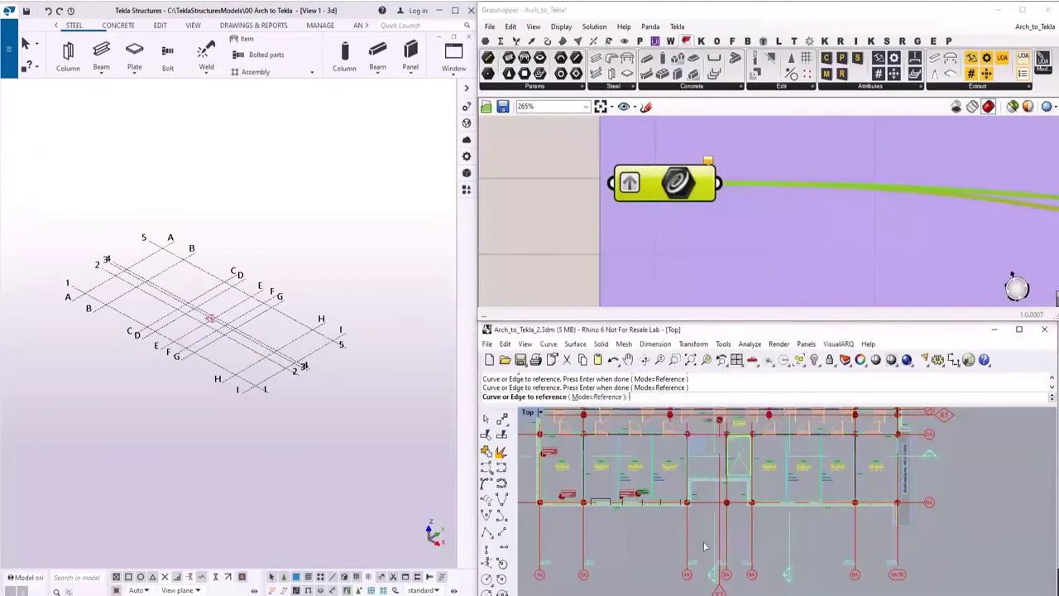
{"action": "scroll", "coordinate": [649, 481], "scroll_direction": "down", "scroll_amount": 2}
{"action": "scroll", "coordinate": [652, 483], "scroll_direction": "up", "scroll_amount": 8}
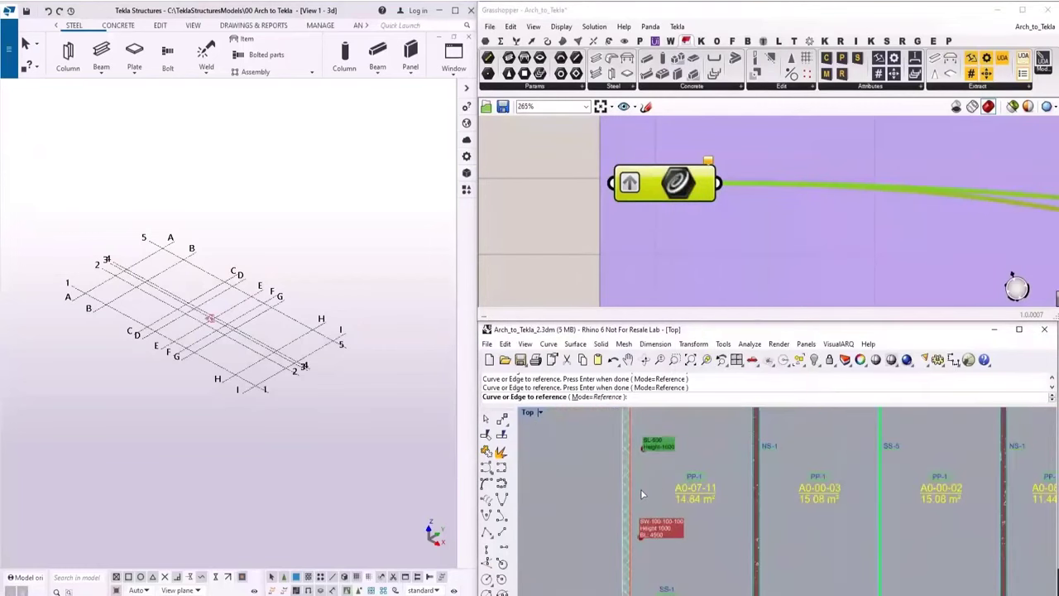
{"action": "left_click", "coordinate": [638, 496]}
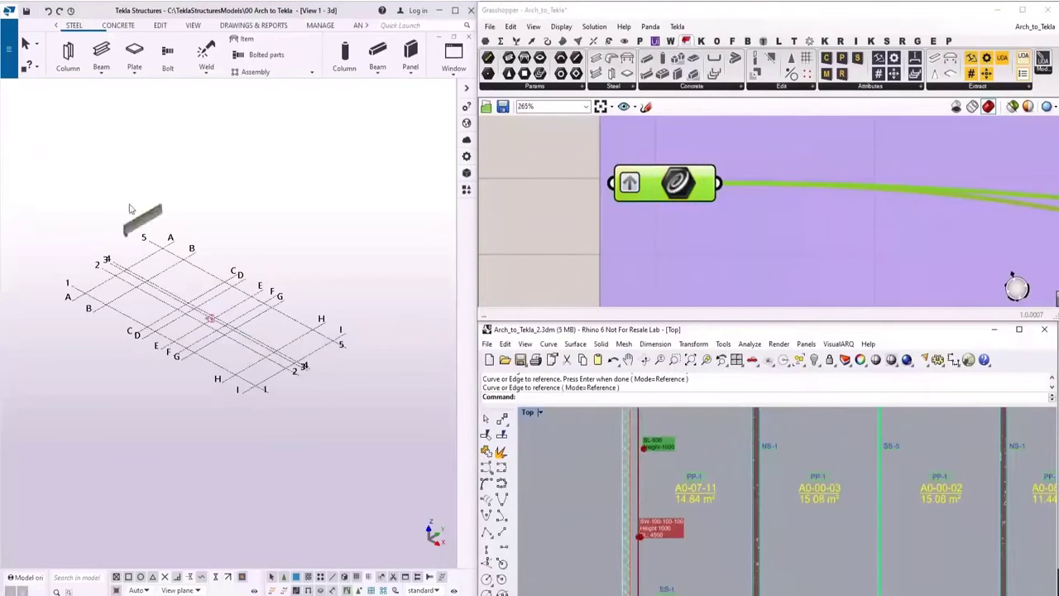
Step: Change the sandwich wall's Rhino label to SW-150-100-100
{"action": "scroll", "coordinate": [129, 208], "scroll_direction": "up", "scroll_amount": 7}
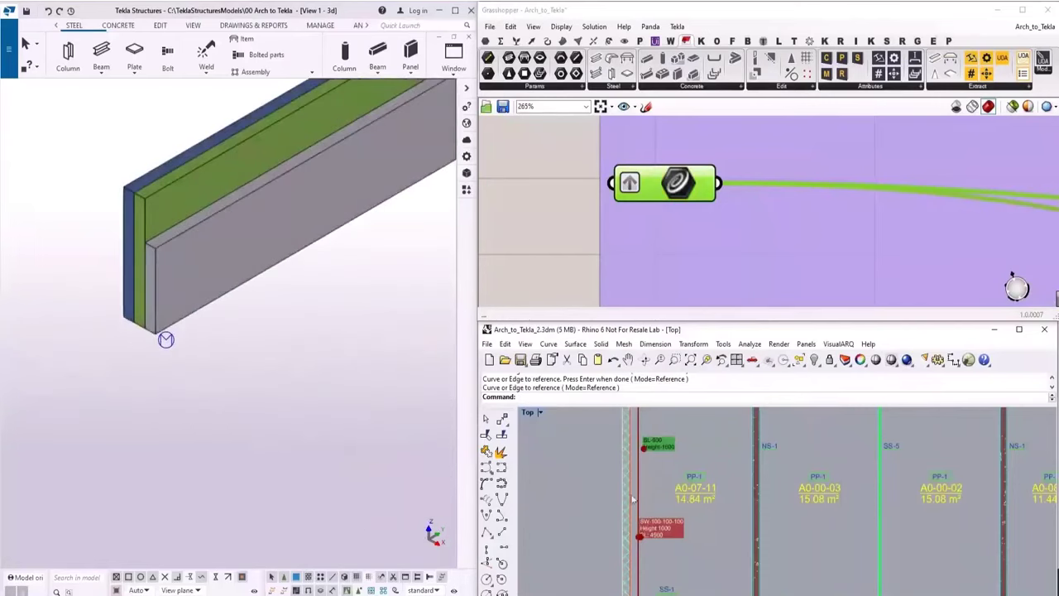
{"action": "scroll", "coordinate": [678, 553], "scroll_direction": "up", "scroll_amount": 5}
{"action": "left_click", "coordinate": [675, 510]}
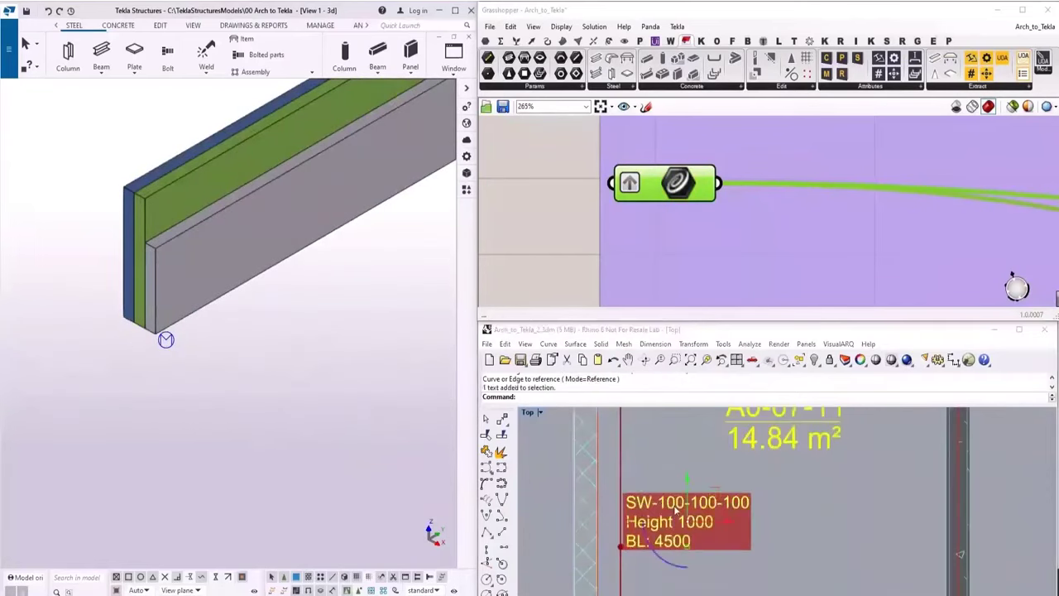
{"action": "double_click", "coordinate": [675, 510]}
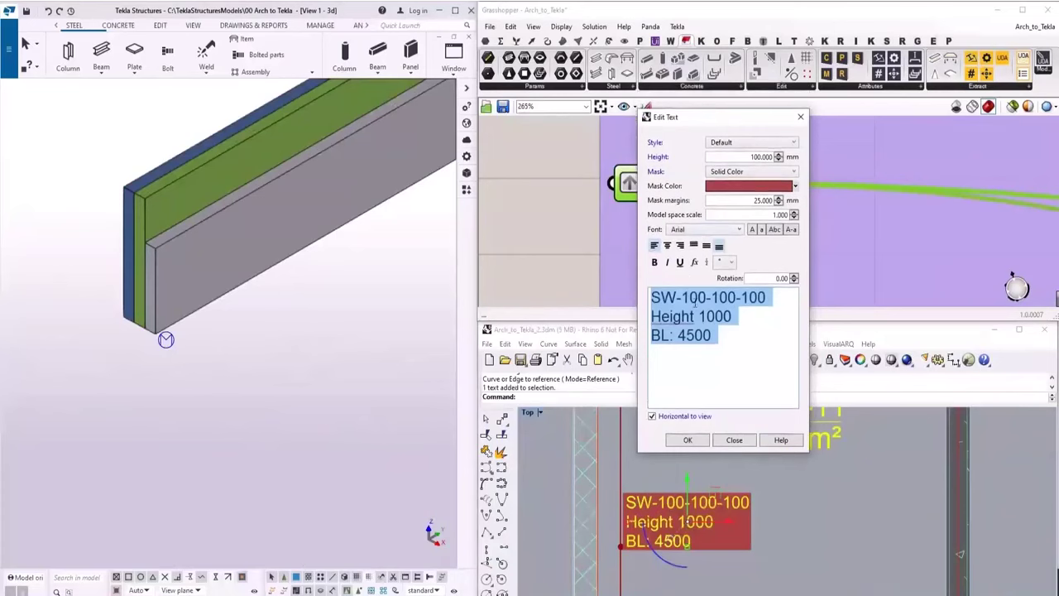
{"action": "left_click", "coordinate": [705, 298]}
{"action": "double_click", "coordinate": [695, 297]}
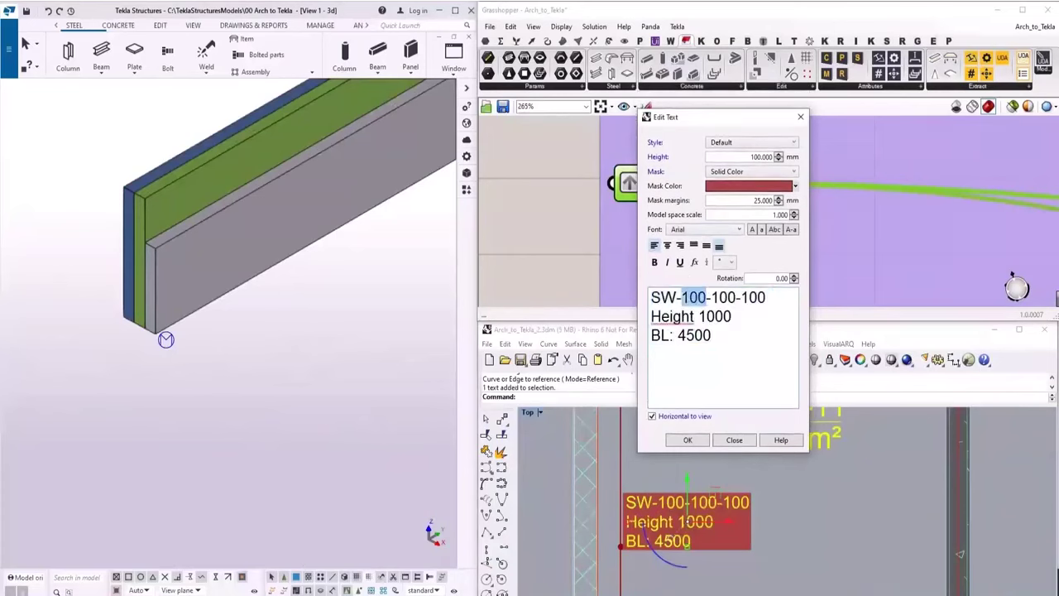
{"action": "type", "text": "150"}
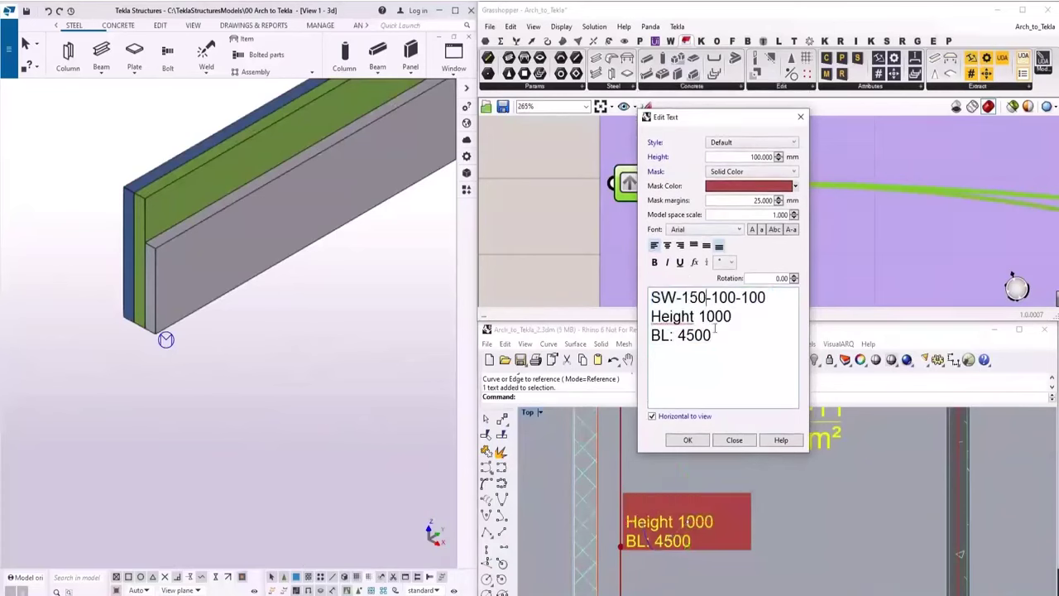
{"action": "left_click", "coordinate": [688, 439]}
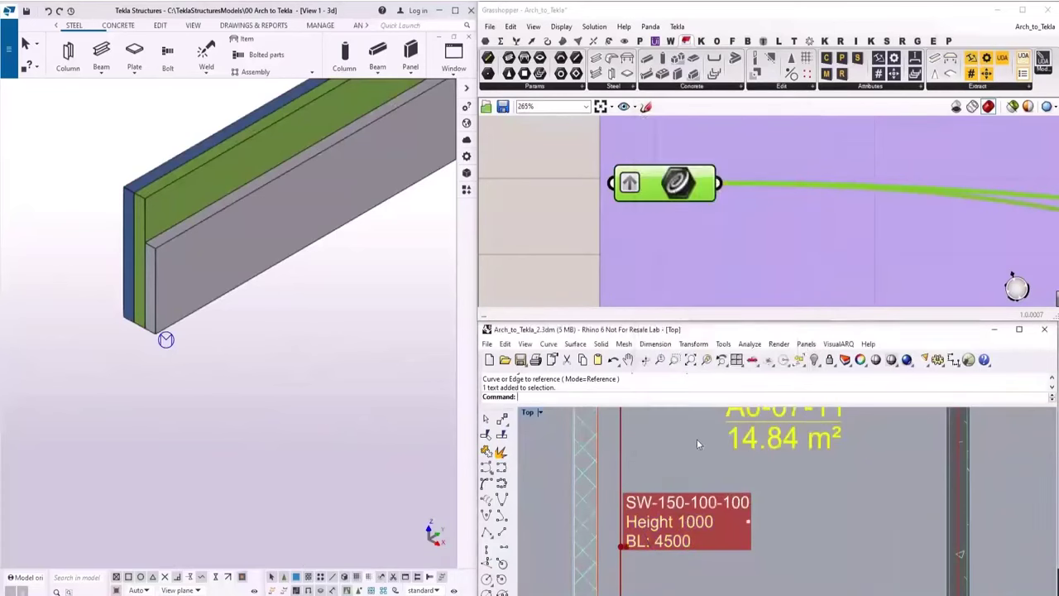
Step: Change the sandwich wall label to SW-150-220-80 with Height 3300
{"action": "double_click", "coordinate": [675, 516]}
{"action": "left_click", "coordinate": [722, 380]}
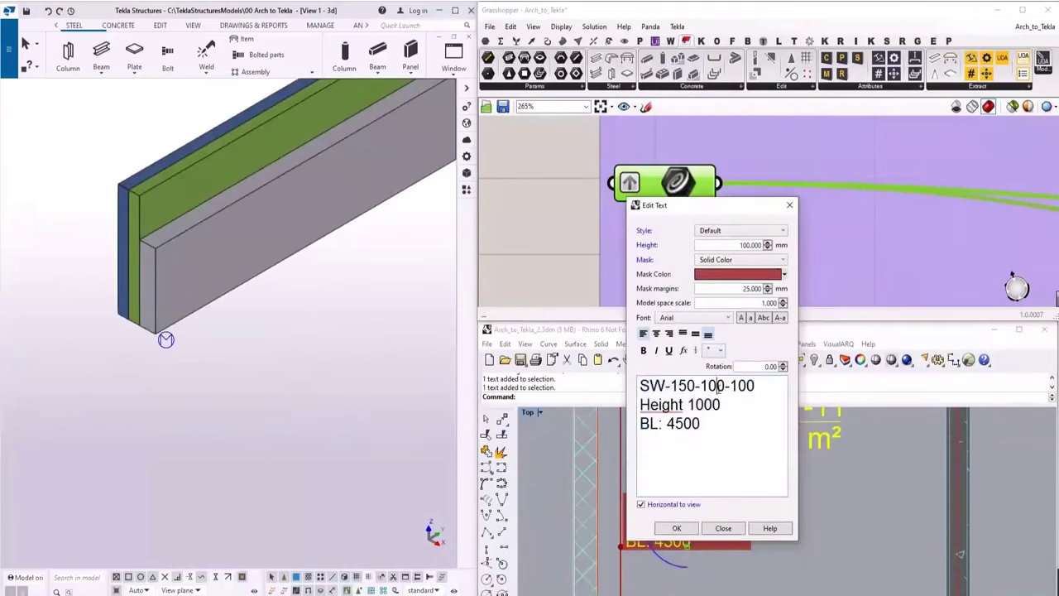
{"action": "double_click", "coordinate": [712, 384]}
{"action": "type", "text": "220"}
{"action": "double_click", "coordinate": [742, 385]}
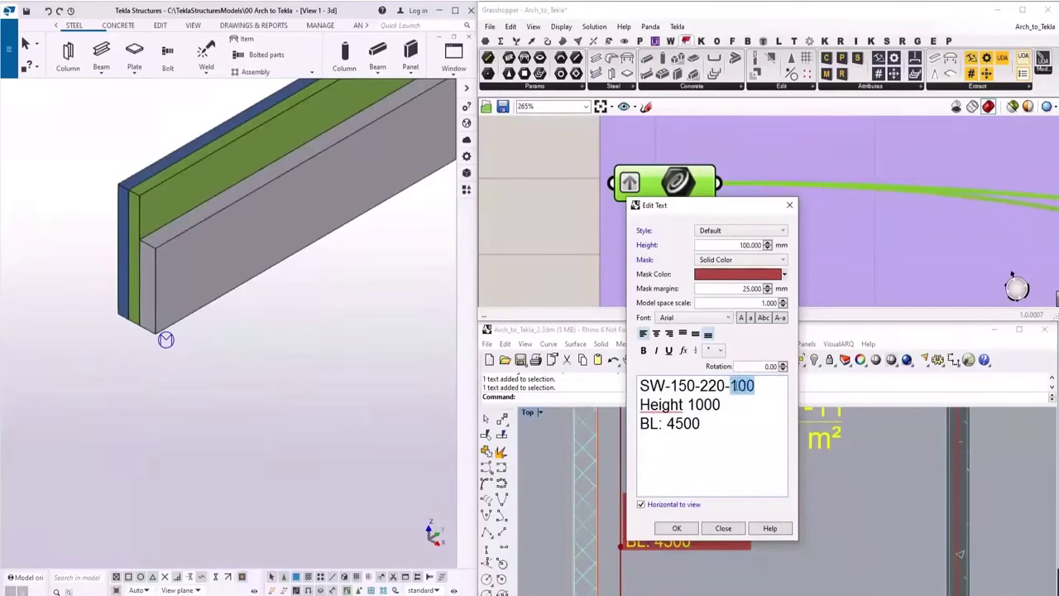
{"action": "type", "text": "80"}
{"action": "double_click", "coordinate": [711, 404]}
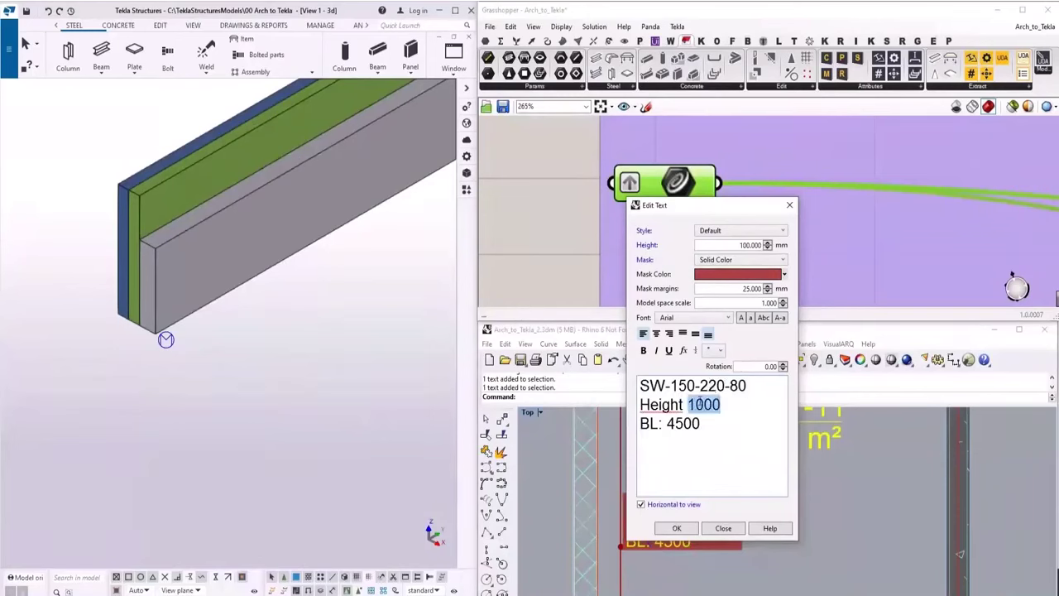
{"action": "type", "text": "3300"}
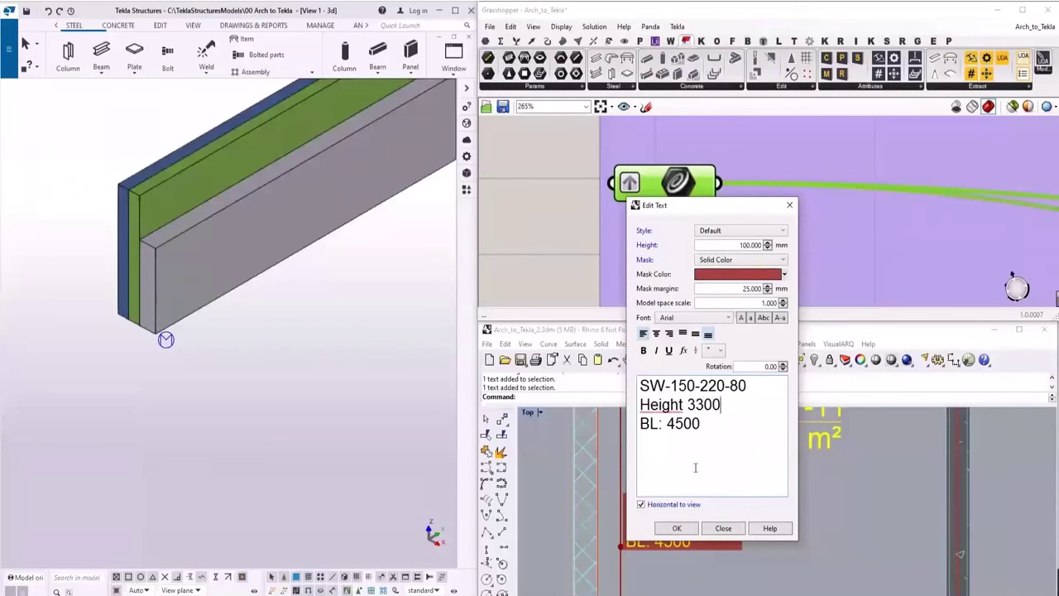
{"action": "left_click", "coordinate": [676, 528]}
{"action": "scroll", "coordinate": [149, 371], "scroll_direction": "down", "scroll_amount": 5}
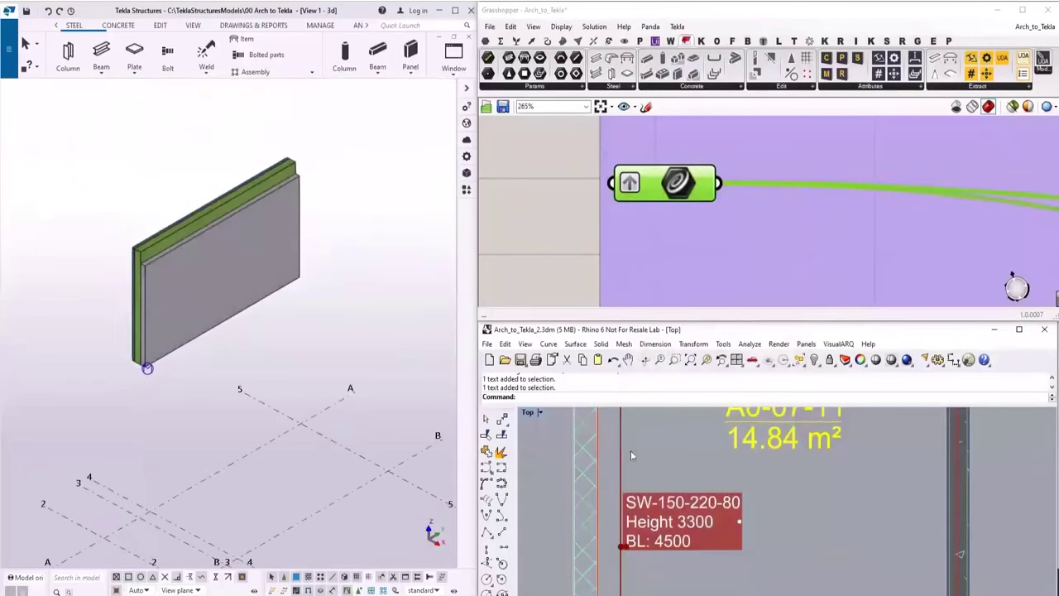
Step: Reference the opening line beside the BL-900 Height-1600 label as the single curve of the empty Curve parameter for the wall opening
{"action": "scroll", "coordinate": [699, 492], "scroll_direction": "down", "scroll_amount": 6}
{"action": "scroll", "coordinate": [709, 494], "scroll_direction": "down", "scroll_amount": 2}
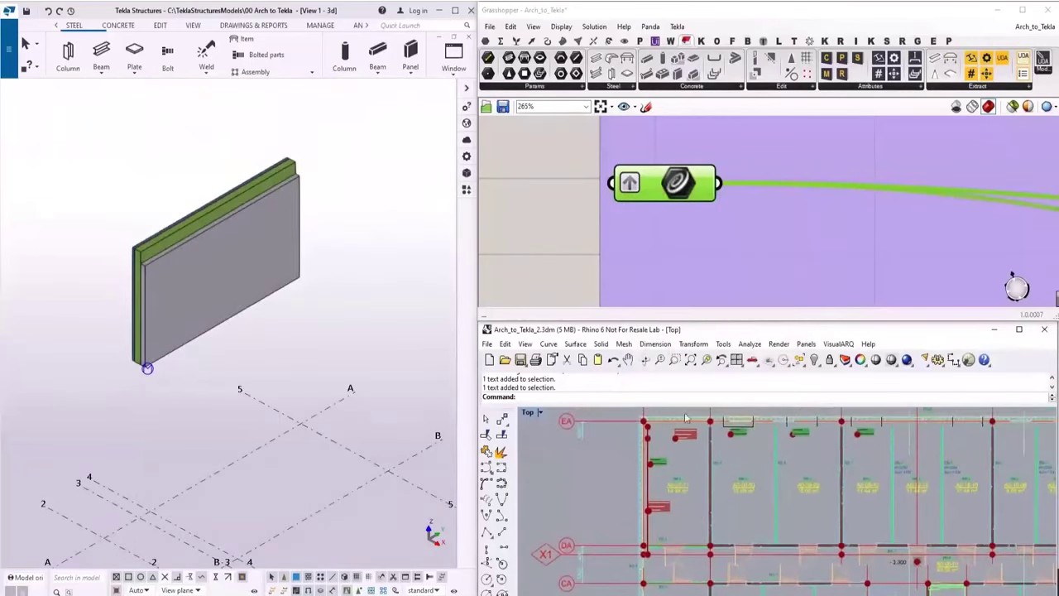
{"action": "scroll", "coordinate": [568, 229], "scroll_direction": "down", "scroll_amount": 10}
{"action": "scroll", "coordinate": [769, 232], "scroll_direction": "up", "scroll_amount": 8}
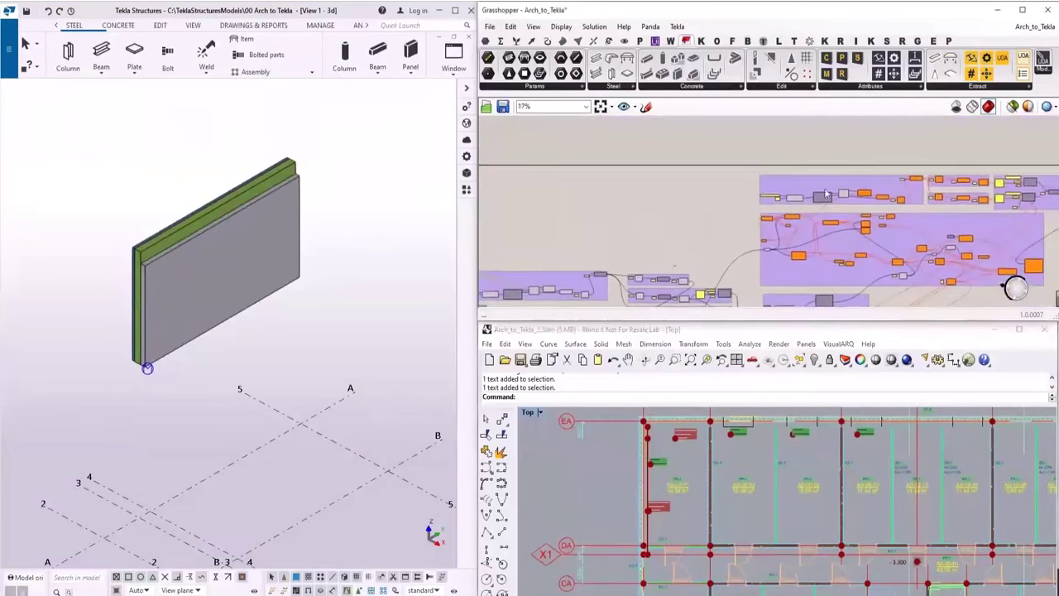
{"action": "right_click", "coordinate": [748, 250]}
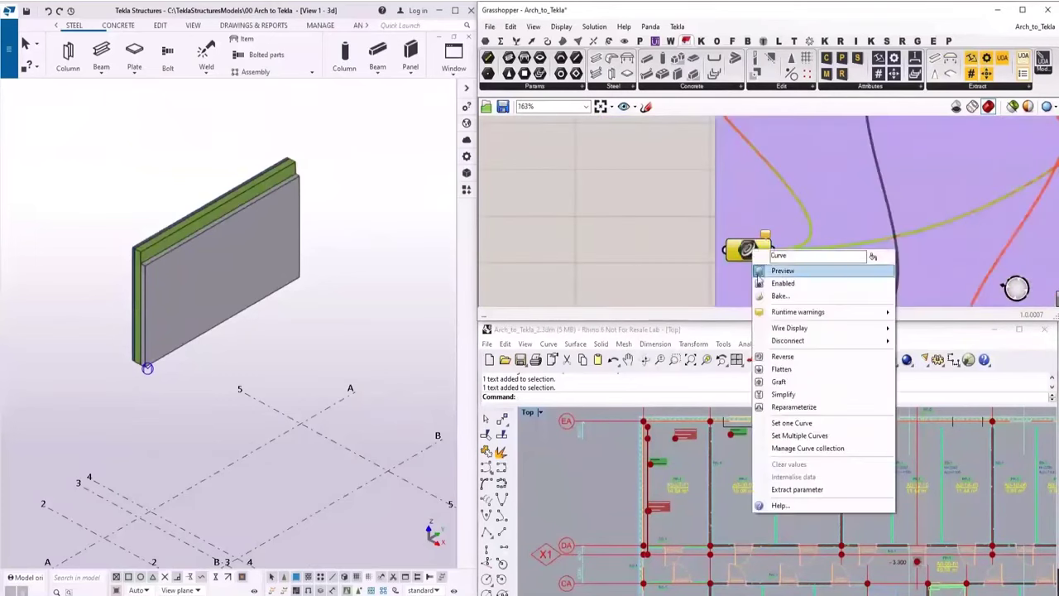
{"action": "left_click", "coordinate": [792, 422]}
{"action": "scroll", "coordinate": [702, 453], "scroll_direction": "up", "scroll_amount": 5}
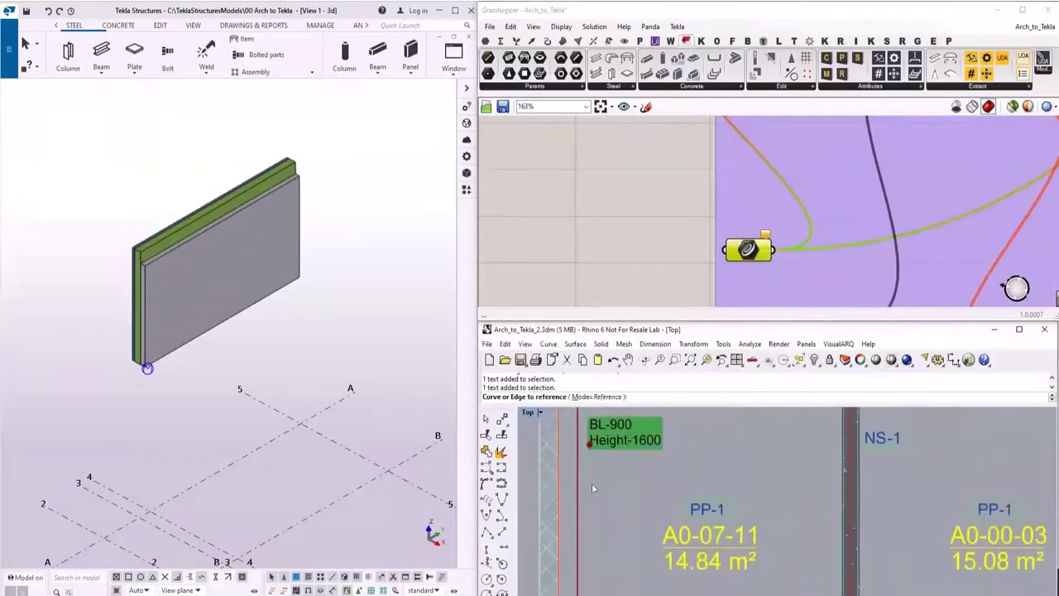
{"action": "scroll", "coordinate": [613, 545], "scroll_direction": "down", "scroll_amount": 5}
{"action": "scroll", "coordinate": [612, 506], "scroll_direction": "up", "scroll_amount": 5}
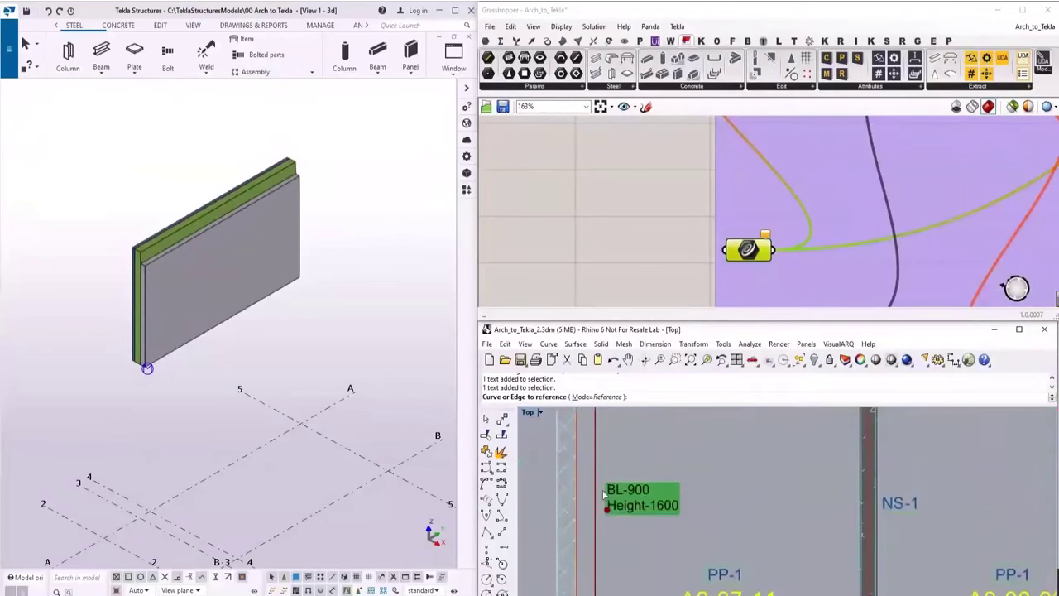
{"action": "left_click", "coordinate": [597, 494]}
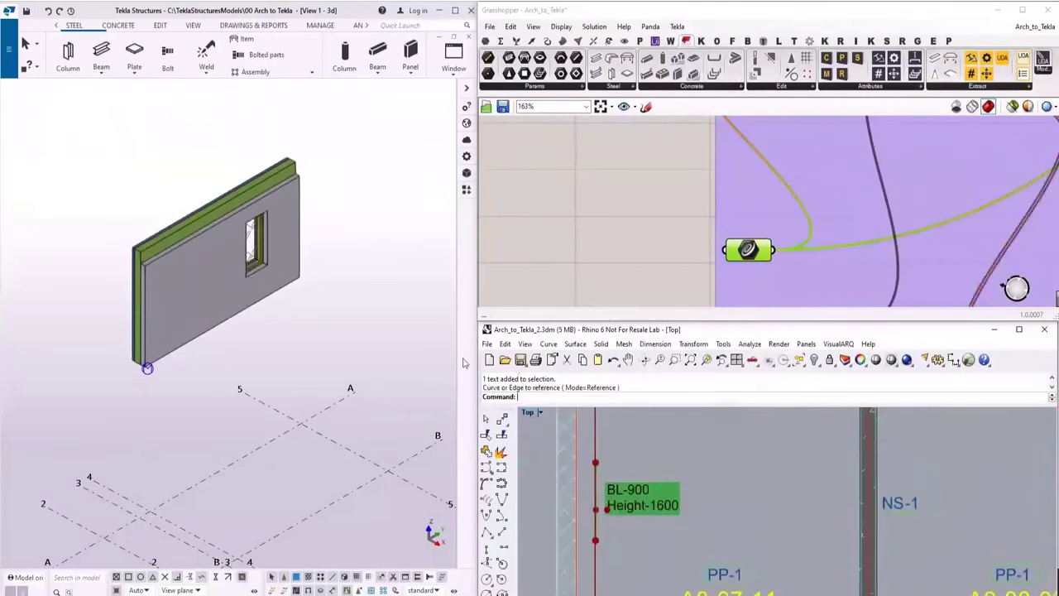
Step: Change the BL-900 value in the window opening's Rhino label to BL-700
{"action": "scroll", "coordinate": [654, 482], "scroll_direction": "down", "scroll_amount": 5}
{"action": "scroll", "coordinate": [652, 488], "scroll_direction": "up", "scroll_amount": 5}
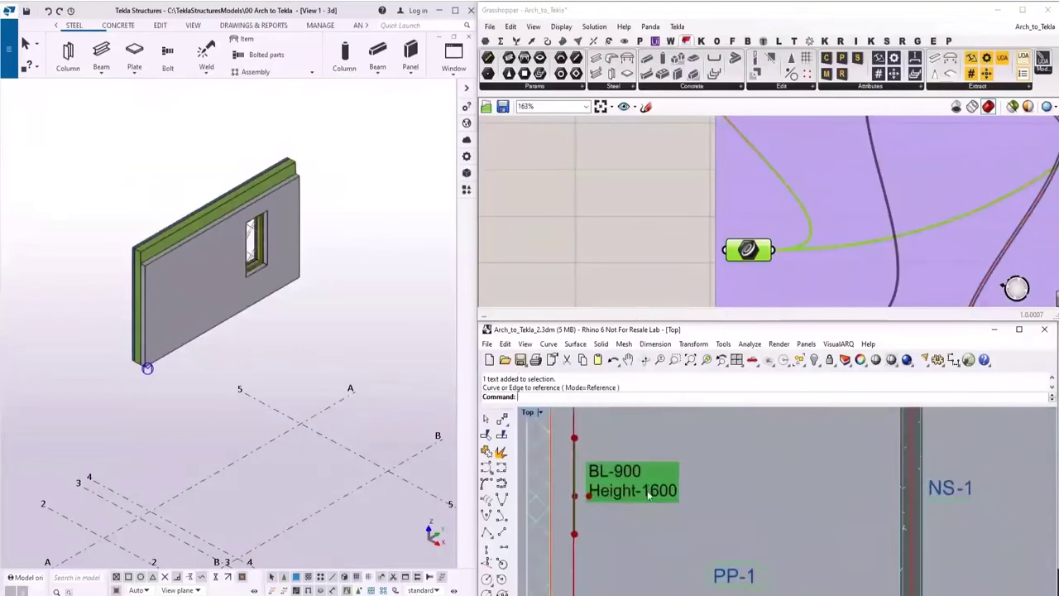
{"action": "double_click", "coordinate": [650, 493]}
{"action": "left_click_drag", "start_coordinate": [801, 476], "coordinate": [760, 248]}
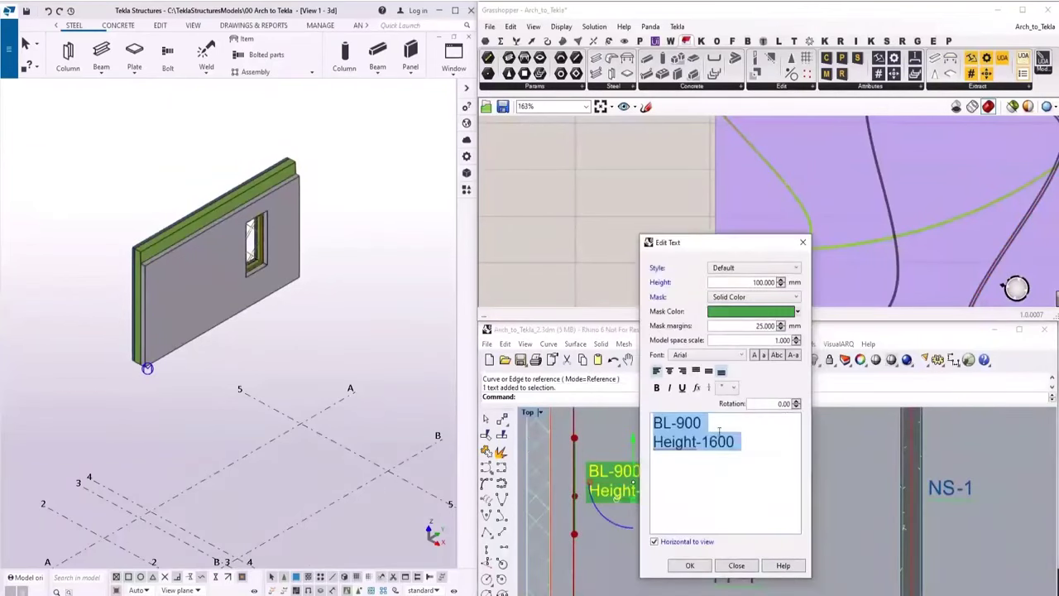
{"action": "left_click", "coordinate": [709, 438]}
{"action": "double_click", "coordinate": [700, 423]}
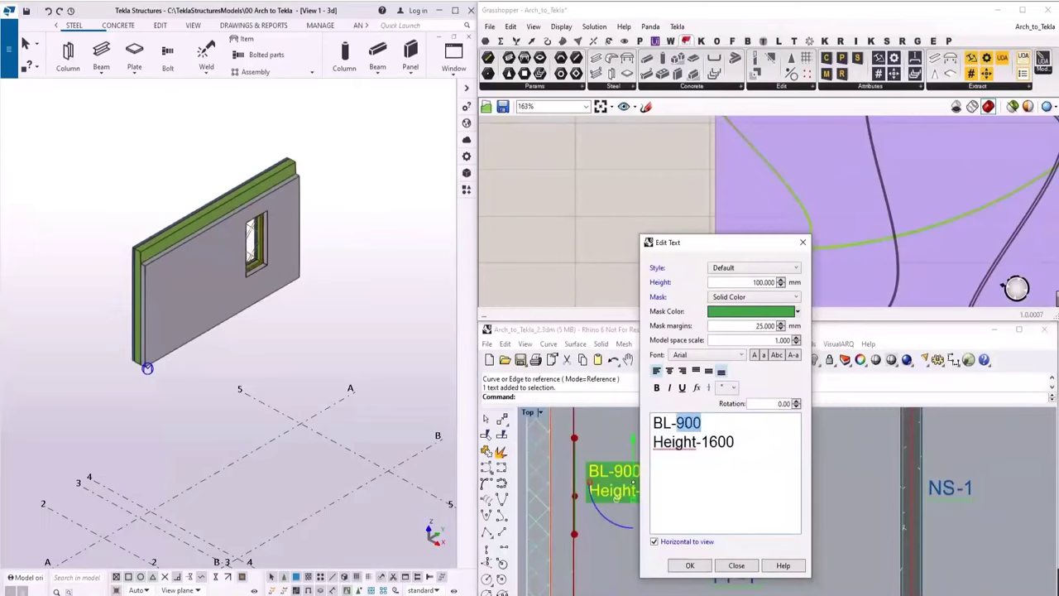
{"action": "type", "text": "700"}
{"action": "left_click", "coordinate": [690, 565]}
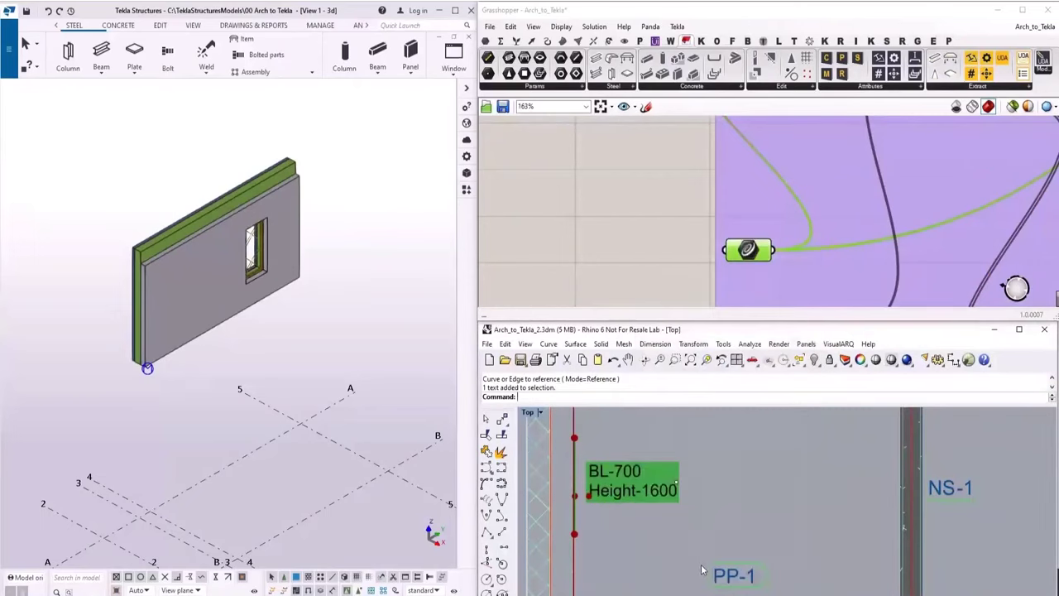
Step: Set the height in the window opening's Rhino label to 2000
{"action": "double_click", "coordinate": [659, 495]}
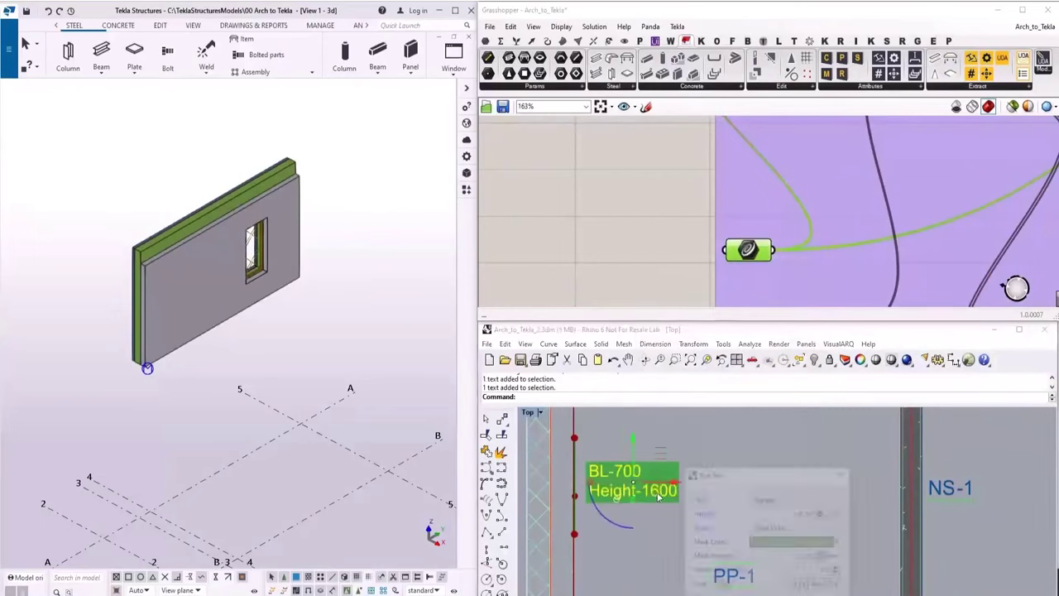
{"action": "left_click_drag", "start_coordinate": [787, 476], "coordinate": [720, 218]}
{"action": "left_click", "coordinate": [694, 409]}
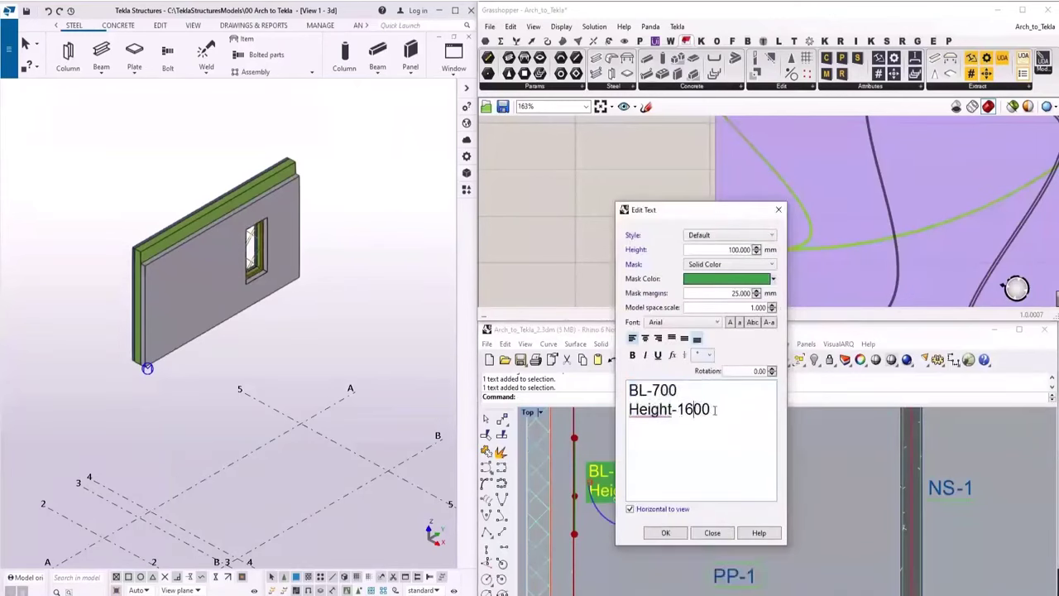
{"action": "left_click_drag", "start_coordinate": [715, 409], "coordinate": [683, 408]}
{"action": "key", "text": "BackSpace"}
{"action": "key", "text": "BackSpace"}
{"action": "type", "text": "2000"}
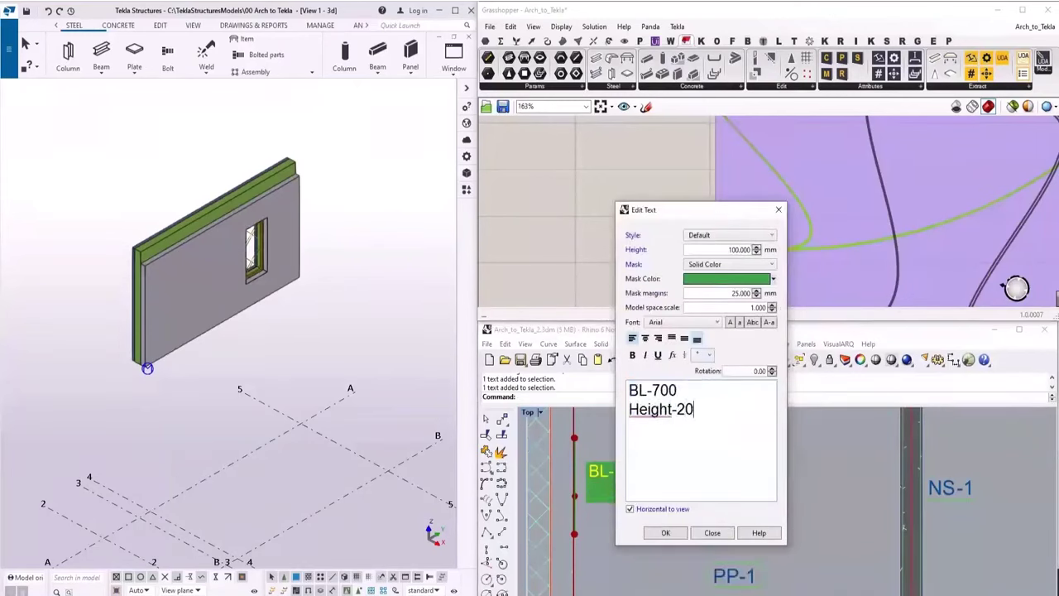
{"action": "left_click", "coordinate": [666, 533]}
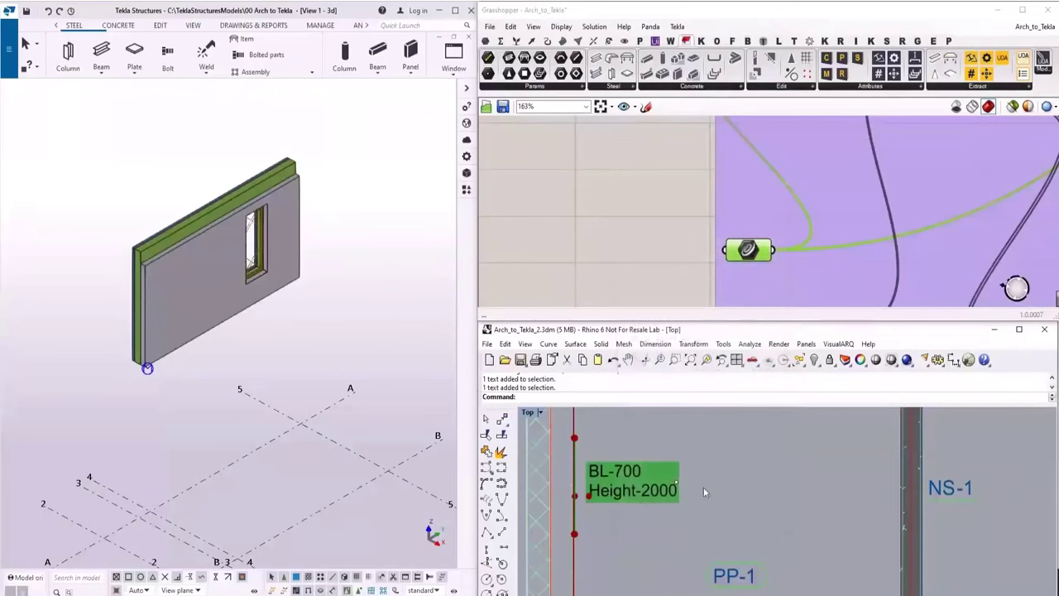
Step: Try moving the window opening's line along the wall beside the BL-700 label
{"action": "scroll", "coordinate": [575, 465], "scroll_direction": "down", "scroll_amount": 2}
{"action": "left_click", "coordinate": [573, 459]}
{"action": "left_click", "coordinate": [629, 489]}
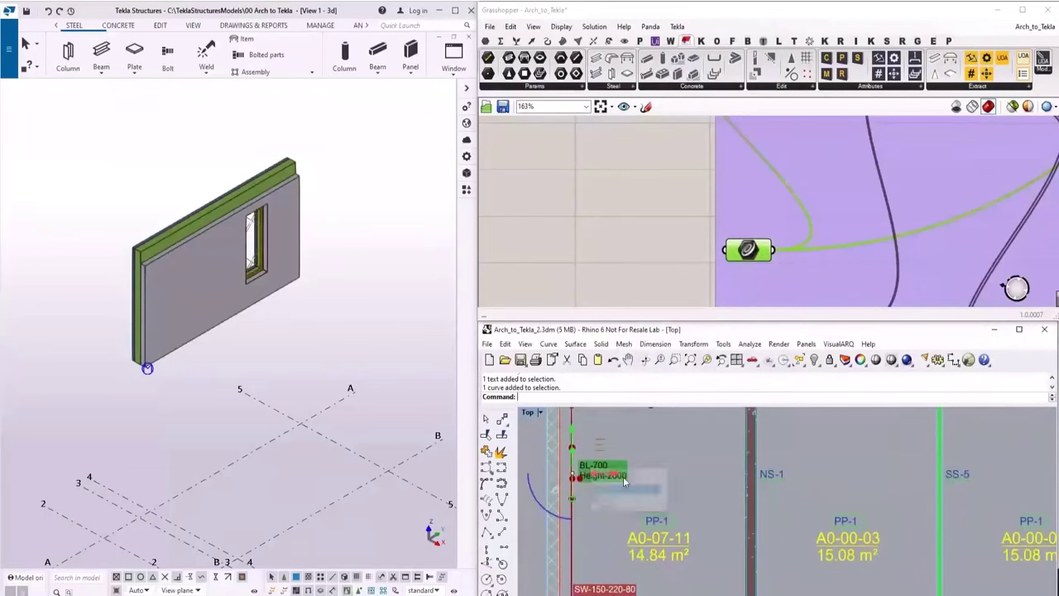
{"action": "mouse_move", "coordinate": [571, 443]}
{"action": "left_mouse_down"}
{"action": "mouse_move", "coordinate": [572, 478]}
{"action": "mouse_move", "coordinate": [570, 439]}
{"action": "mouse_move", "coordinate": [586, 440]}
{"action": "left_mouse_up"}
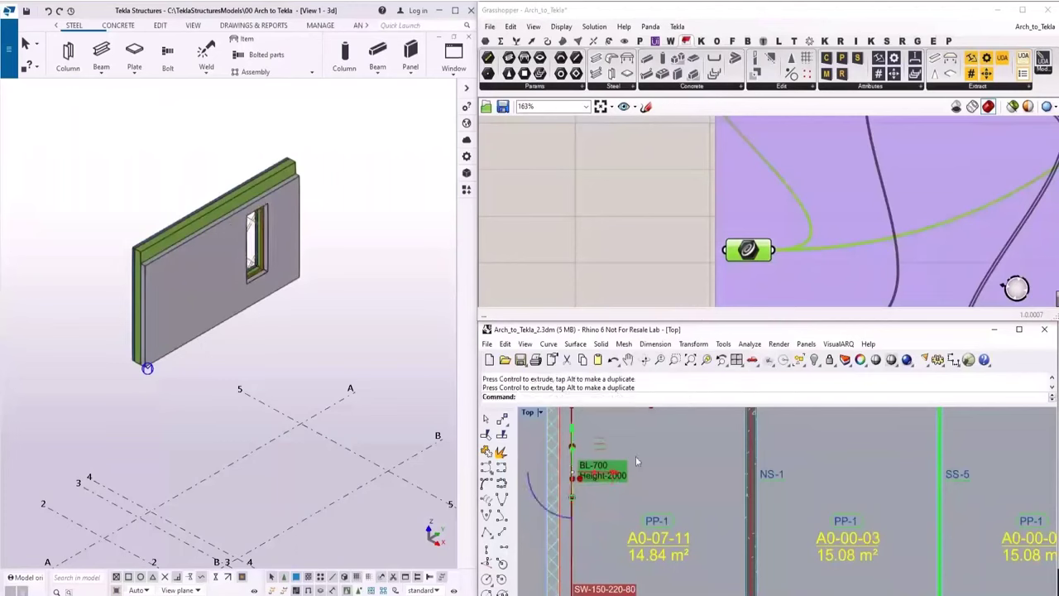
Step: Start referencing multiple curves for the grafted wall Curve parameter and pick the upper outer wall line of the plan
{"action": "scroll", "coordinate": [656, 460], "scroll_direction": "down", "scroll_amount": 8}
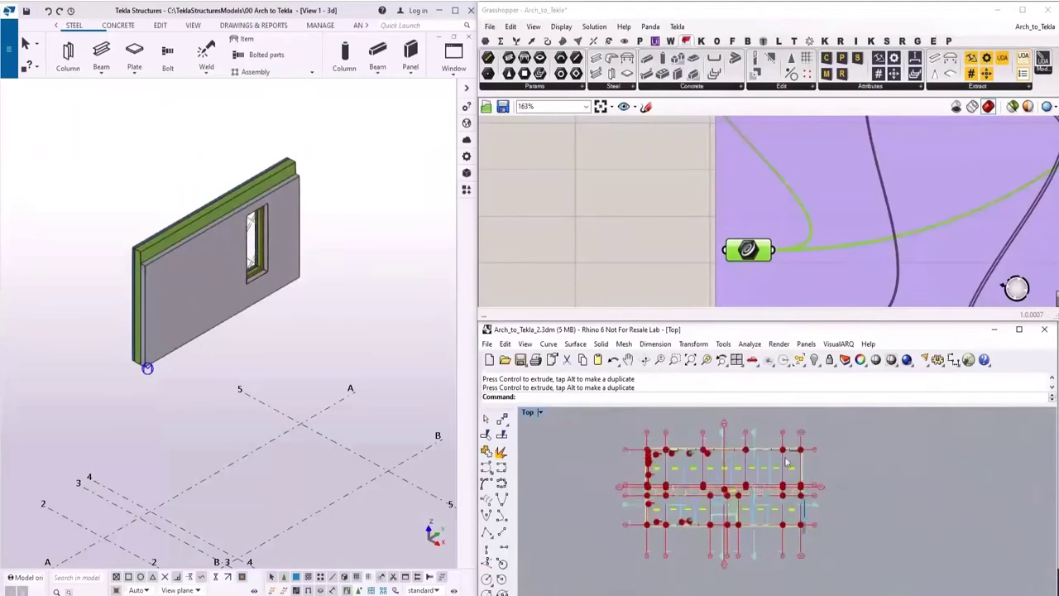
{"action": "left_click", "coordinate": [618, 230]}
{"action": "scroll", "coordinate": [612, 225], "scroll_direction": "down", "scroll_amount": 10}
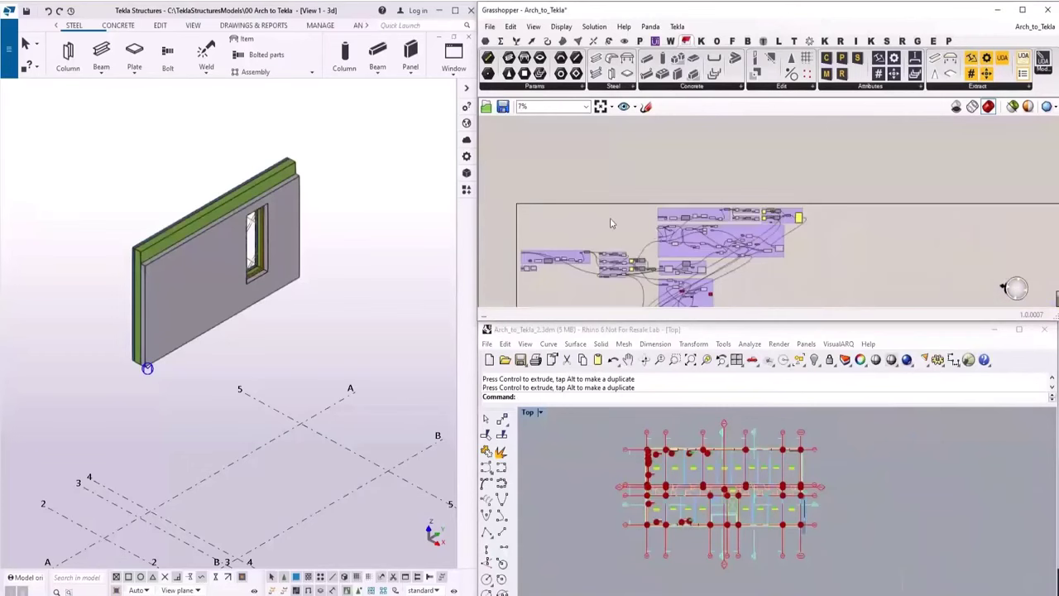
{"action": "scroll", "coordinate": [612, 223], "scroll_direction": "up", "scroll_amount": 10}
{"action": "right_click", "coordinate": [635, 275]}
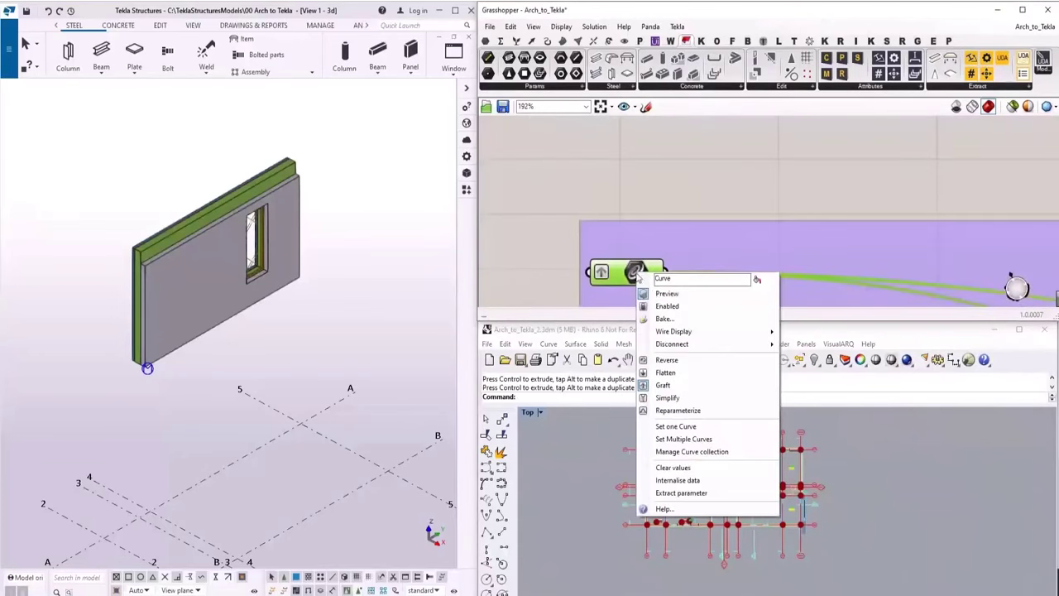
{"action": "left_click", "coordinate": [687, 426]}
{"action": "scroll", "coordinate": [652, 478], "scroll_direction": "up", "scroll_amount": 4}
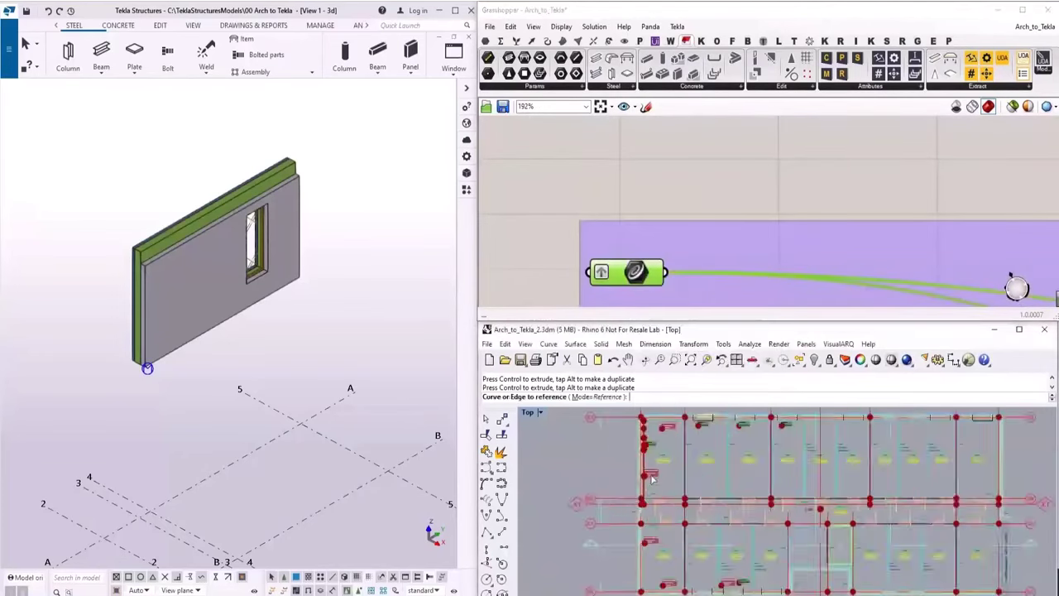
{"action": "scroll", "coordinate": [662, 476], "scroll_direction": "up", "scroll_amount": 8}
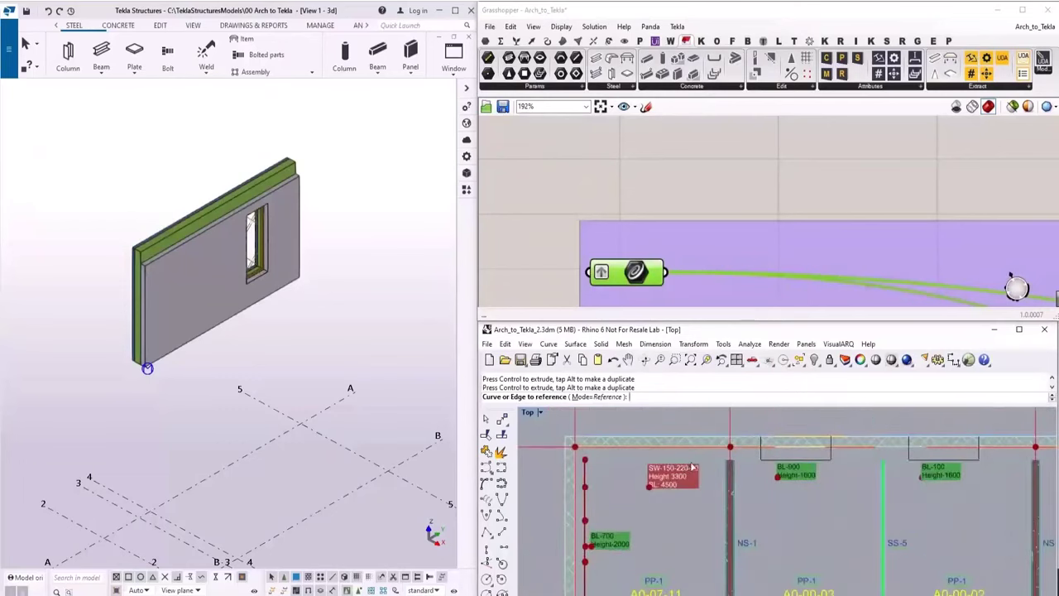
{"action": "left_click", "coordinate": [700, 460]}
Step: Add the right outer wall line and the lower-right outer wall line of the plan to the curve selection
{"action": "scroll", "coordinate": [697, 461], "scroll_direction": "down", "scroll_amount": 10}
{"action": "right_click_drag", "start_coordinate": [827, 479], "coordinate": [533, 460]}
{"action": "scroll", "coordinate": [810, 455], "scroll_direction": "up", "scroll_amount": 3}
{"action": "scroll", "coordinate": [810, 454], "scroll_direction": "up", "scroll_amount": 4}
{"action": "left_click", "coordinate": [812, 453]}
{"action": "scroll", "coordinate": [812, 453], "scroll_direction": "down", "scroll_amount": 10}
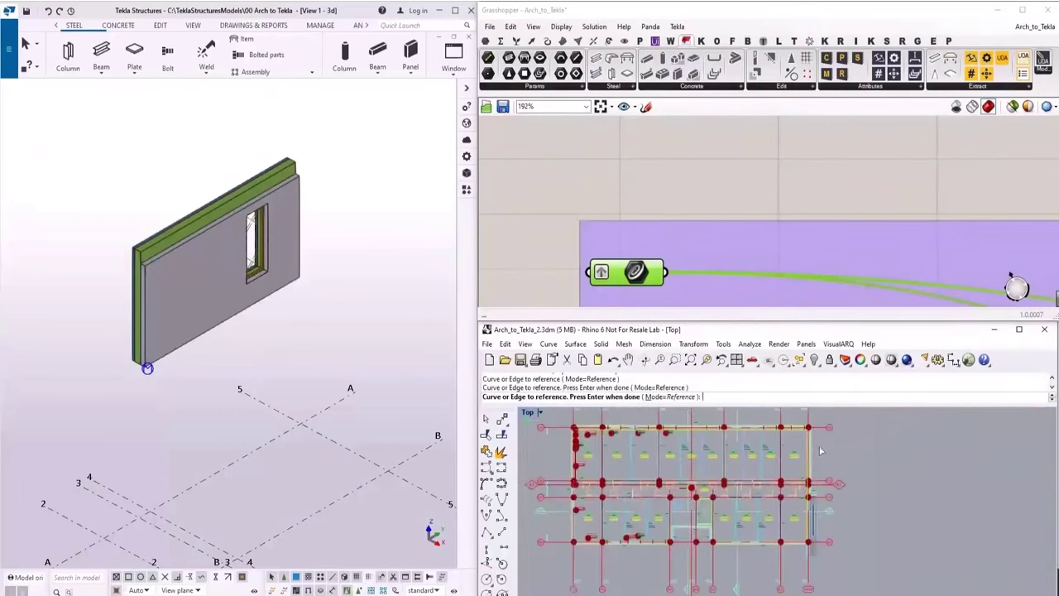
{"action": "right_click_drag", "start_coordinate": [809, 529], "coordinate": [816, 488]}
{"action": "scroll", "coordinate": [816, 488], "scroll_direction": "up", "scroll_amount": 6}
{"action": "left_click", "coordinate": [792, 537]}
{"action": "scroll", "coordinate": [792, 537], "scroll_direction": "down", "scroll_amount": 5}
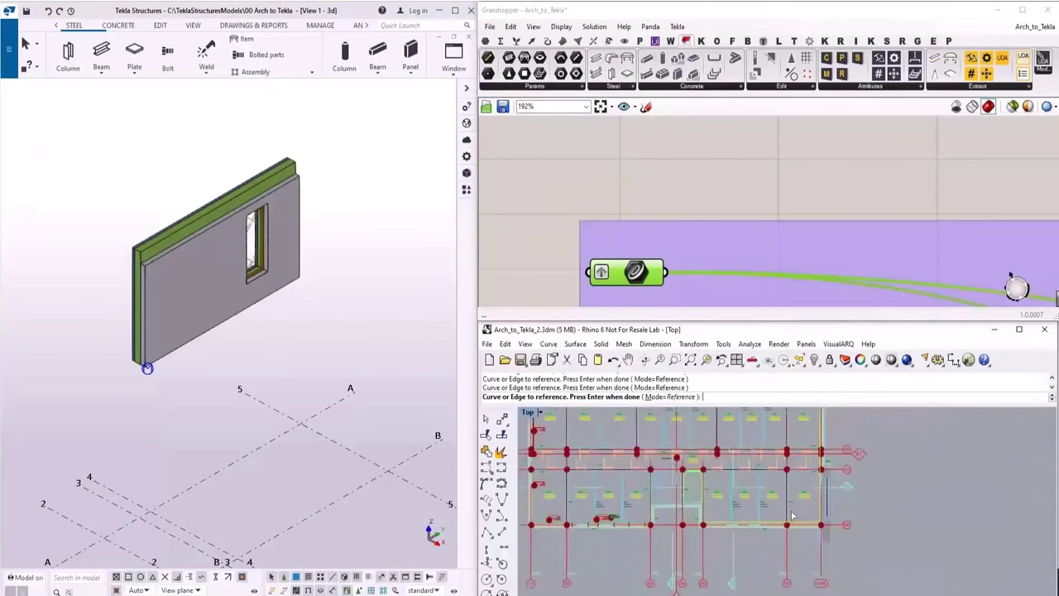
Step: Add the wall lines around the lower recess, the lower-left and the left outer wall lines, and finish the selection to generate the Tekla walls
{"action": "scroll", "coordinate": [728, 512], "scroll_direction": "up", "scroll_amount": 6}
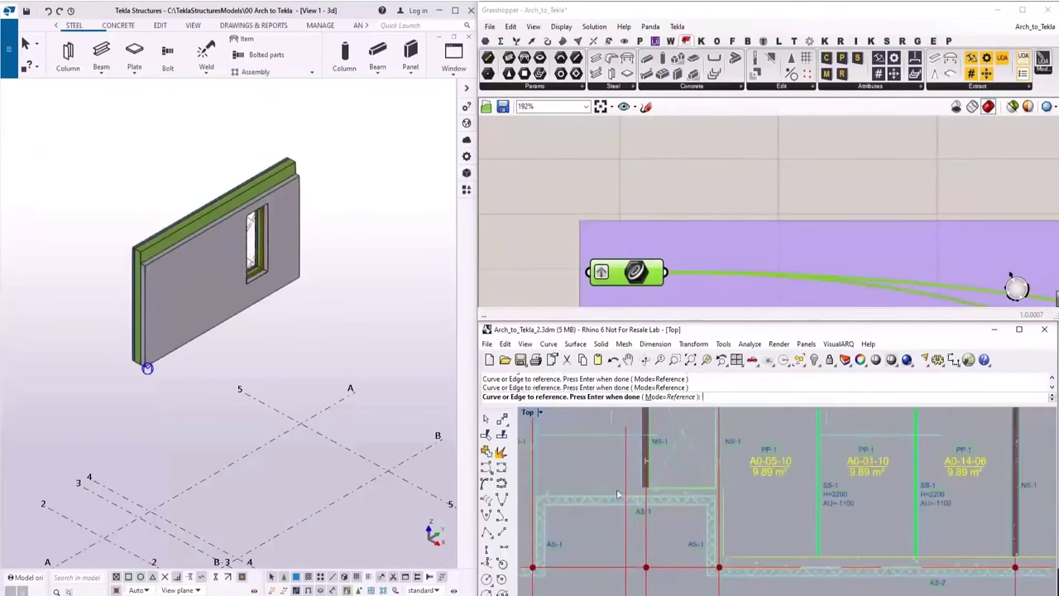
{"action": "scroll", "coordinate": [724, 511], "scroll_direction": "down", "scroll_amount": 5}
{"action": "scroll", "coordinate": [737, 497], "scroll_direction": "up", "scroll_amount": 5}
{"action": "scroll", "coordinate": [745, 501], "scroll_direction": "up", "scroll_amount": 4}
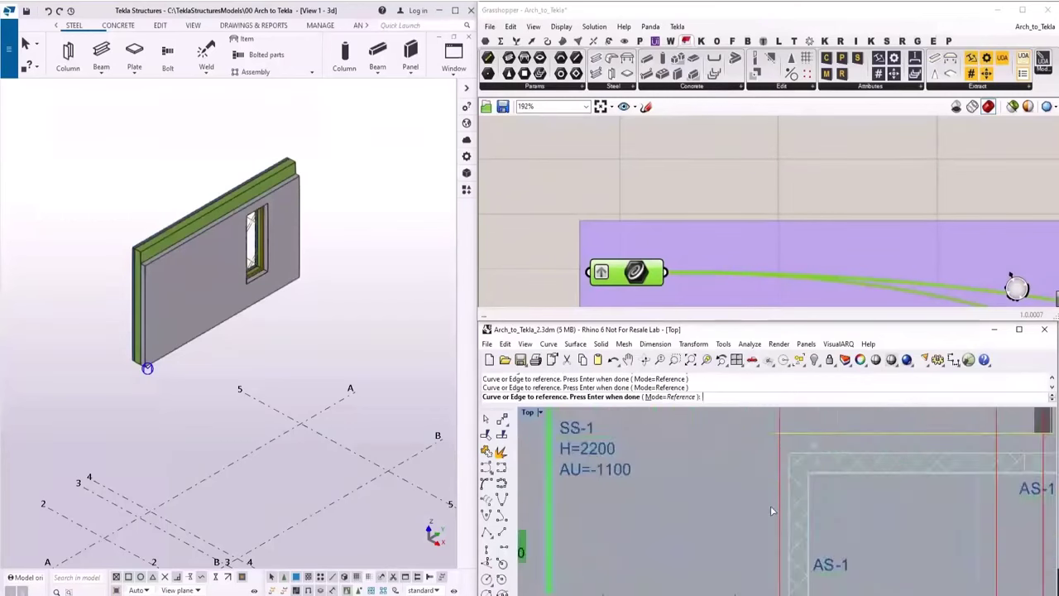
{"action": "scroll", "coordinate": [778, 506], "scroll_direction": "down", "scroll_amount": 5}
{"action": "scroll", "coordinate": [879, 509], "scroll_direction": "up", "scroll_amount": 2}
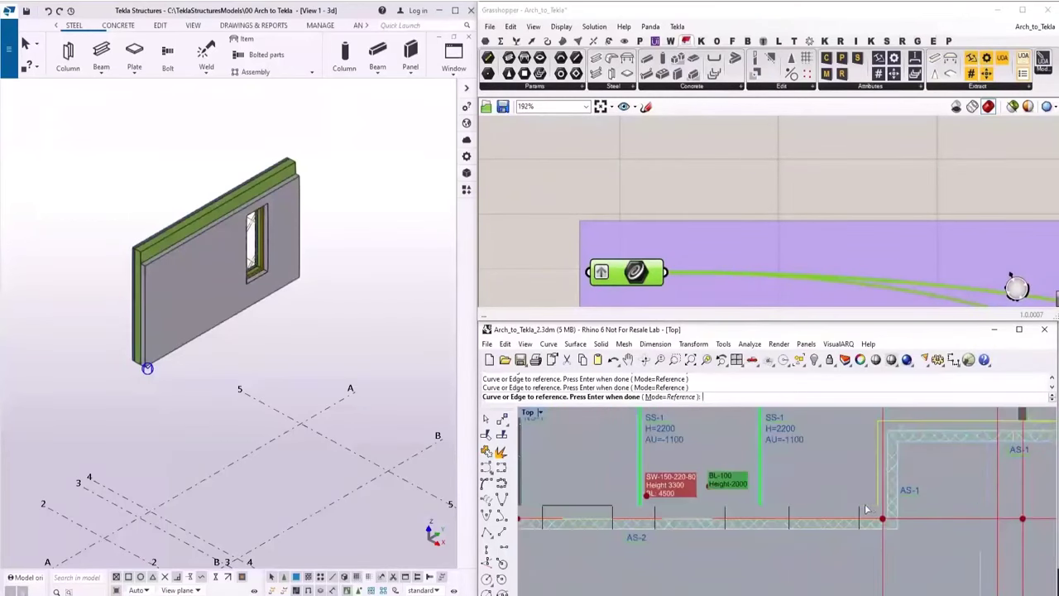
{"action": "scroll", "coordinate": [880, 507], "scroll_direction": "down", "scroll_amount": 4}
{"action": "scroll", "coordinate": [742, 490], "scroll_direction": "up", "scroll_amount": 4}
{"action": "scroll", "coordinate": [724, 493], "scroll_direction": "down", "scroll_amount": 4}
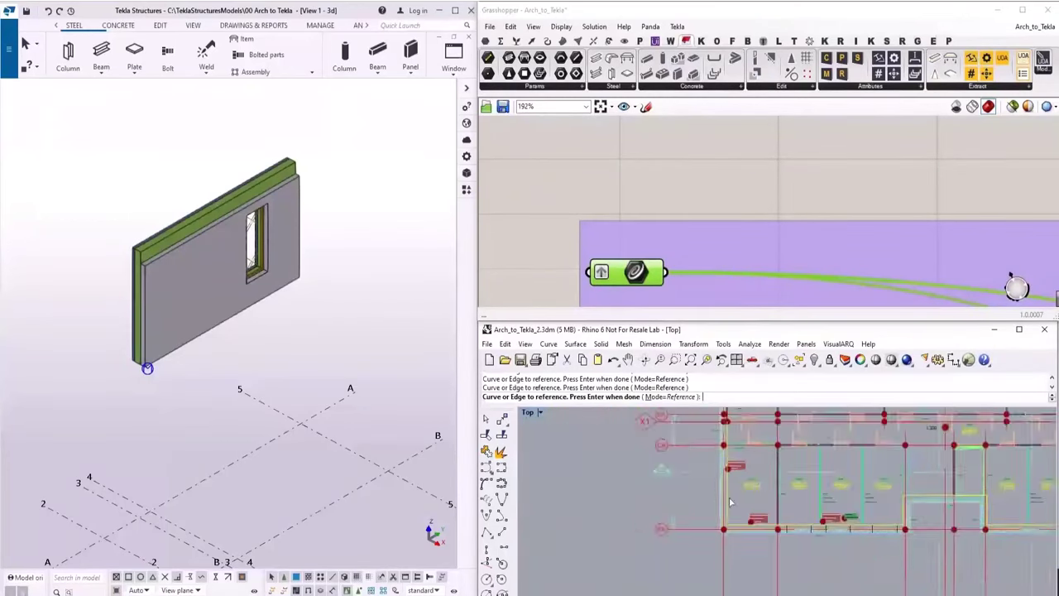
{"action": "scroll", "coordinate": [725, 427], "scroll_direction": "up", "scroll_amount": 4}
{"action": "left_click", "coordinate": [723, 425]}
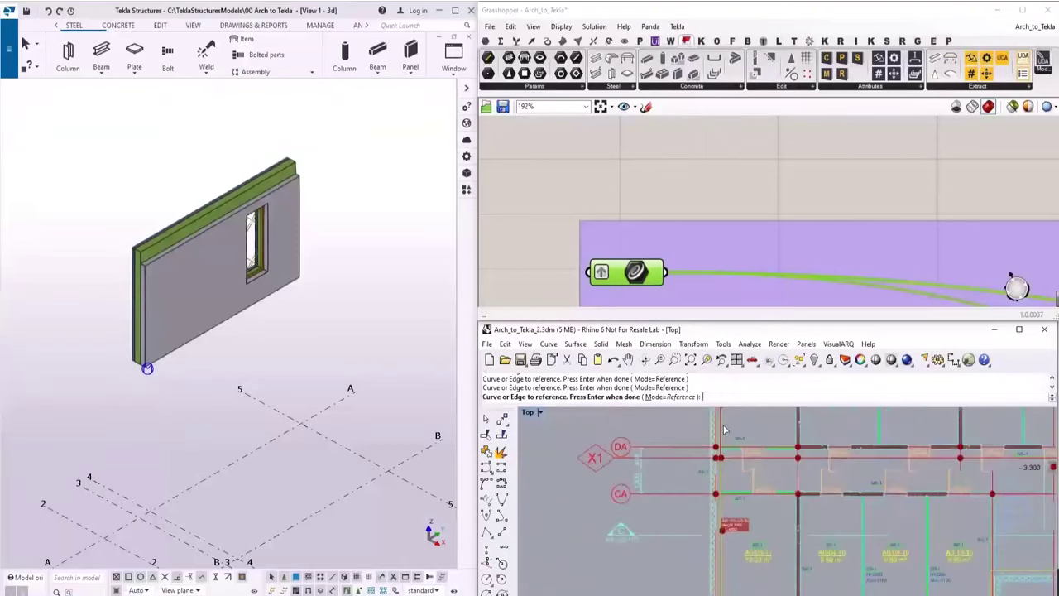
{"action": "key", "text": "Return"}
{"action": "scroll", "coordinate": [249, 269], "scroll_direction": "down", "scroll_amount": 5}
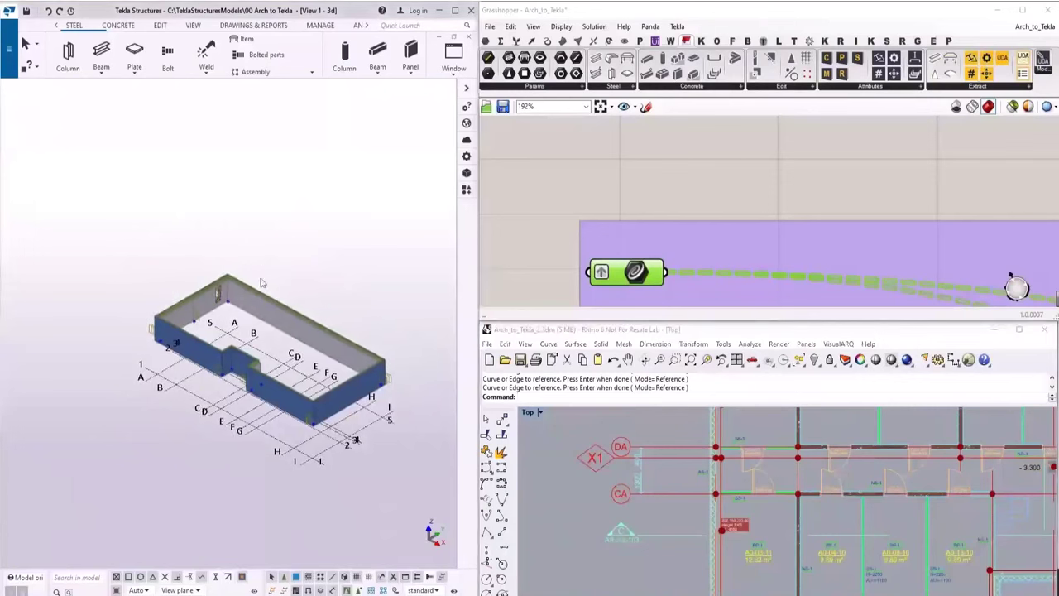
{"action": "scroll", "coordinate": [234, 291], "scroll_direction": "up", "scroll_amount": 6}
{"action": "scroll", "coordinate": [215, 298], "scroll_direction": "down", "scroll_amount": 5}
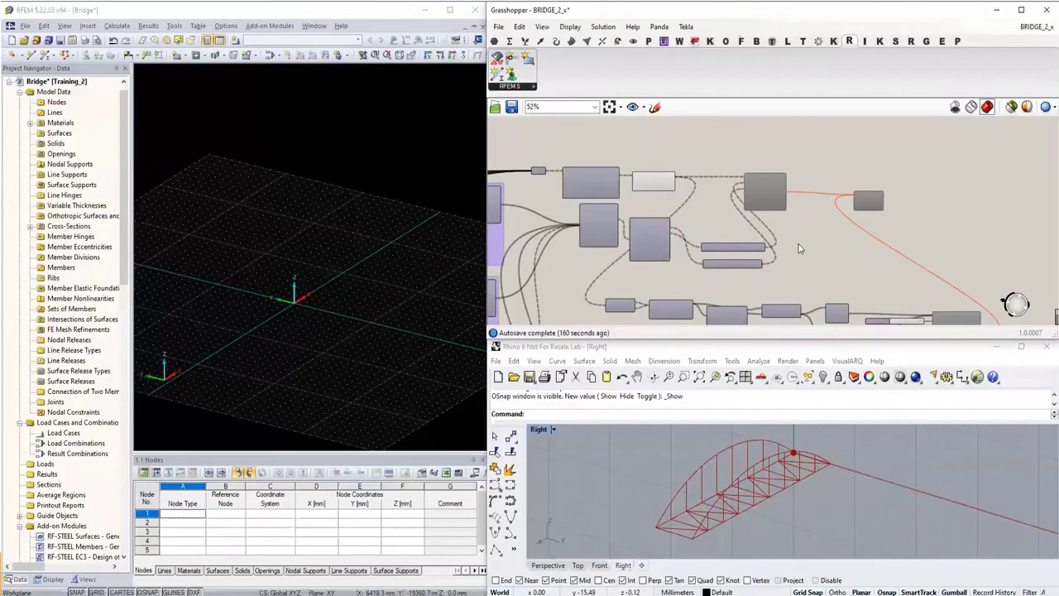
Step: Inspect the bridge geometry output by the scale component and its connection to the RFEM member component
{"action": "scroll", "coordinate": [686, 217], "scroll_direction": "up", "scroll_amount": 4}
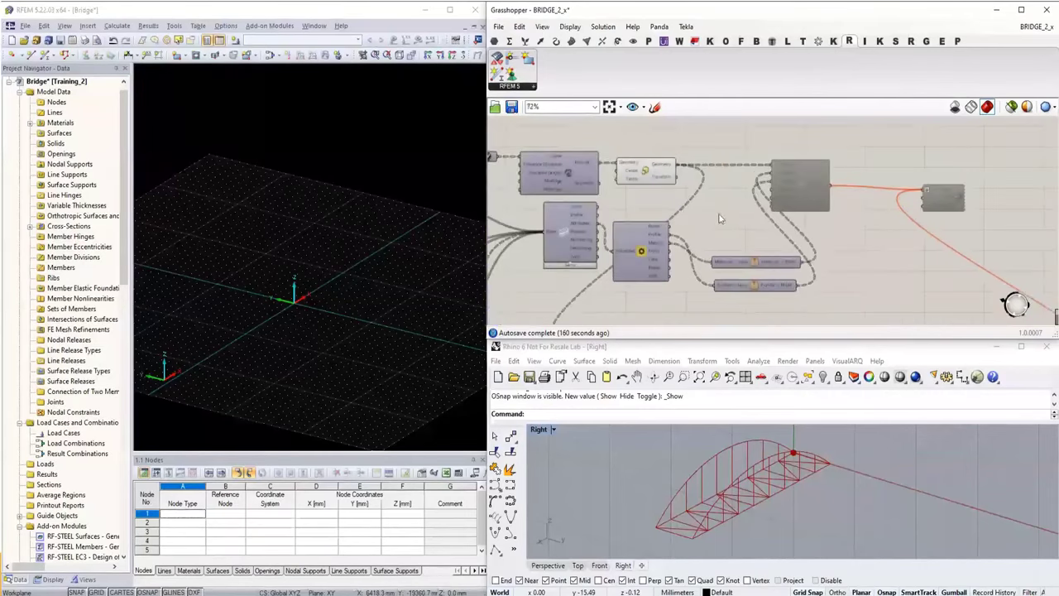
{"action": "left_click", "coordinate": [653, 179]}
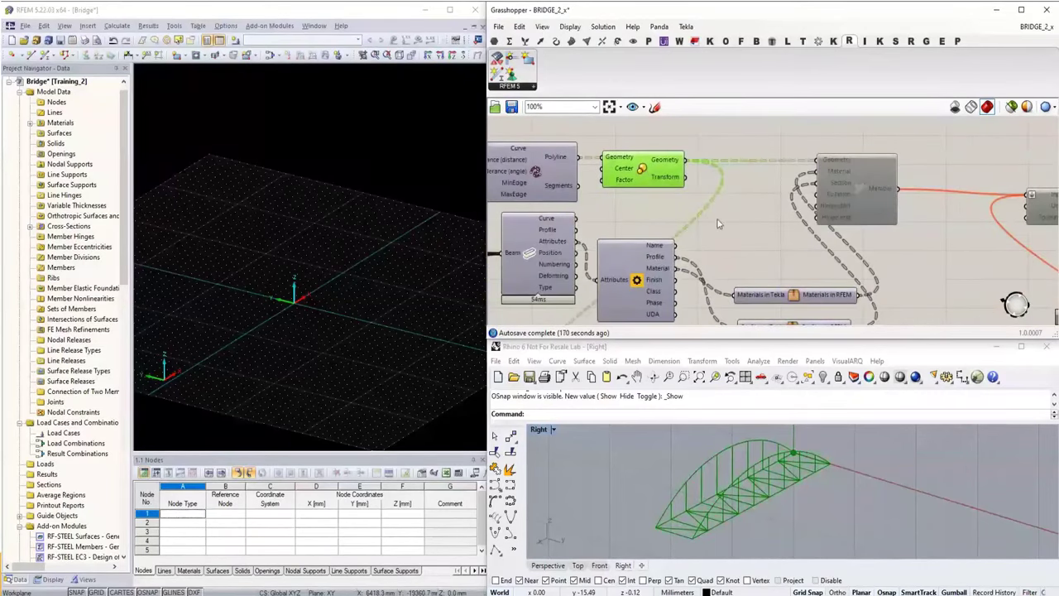
{"action": "scroll", "coordinate": [720, 222], "scroll_direction": "down", "scroll_amount": 2}
{"action": "left_click", "coordinate": [768, 245]}
{"action": "right_click_drag", "start_coordinate": [857, 274], "coordinate": [800, 252]}
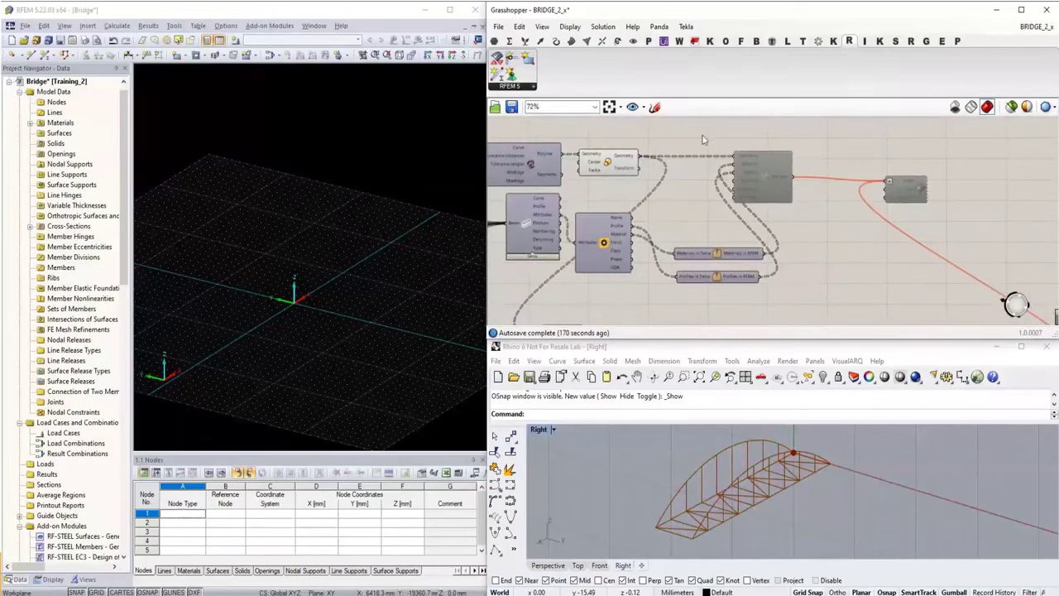
Step: Enable the disabled RFEM member and export components to send the bridge members to RFEM, and view the resulting model
{"action": "left_click_drag", "start_coordinate": [703, 140], "coordinate": [961, 242]}
{"action": "right_click", "coordinate": [824, 232]}
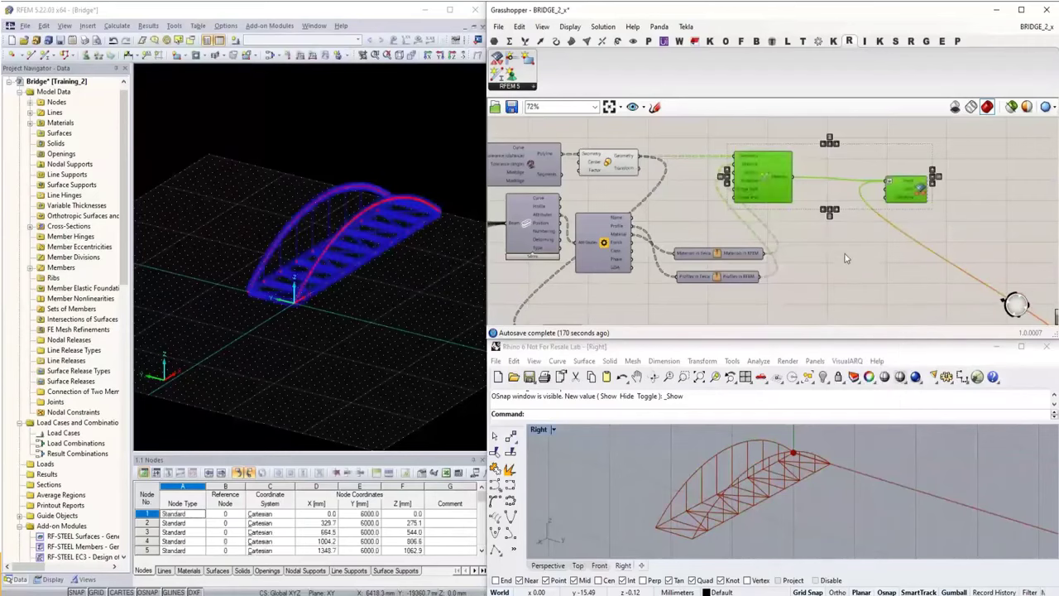
{"action": "left_click", "coordinate": [850, 260]}
{"action": "scroll", "coordinate": [266, 287], "scroll_direction": "up", "scroll_amount": 5}
{"action": "scroll", "coordinate": [230, 321], "scroll_direction": "down", "scroll_amount": 3}
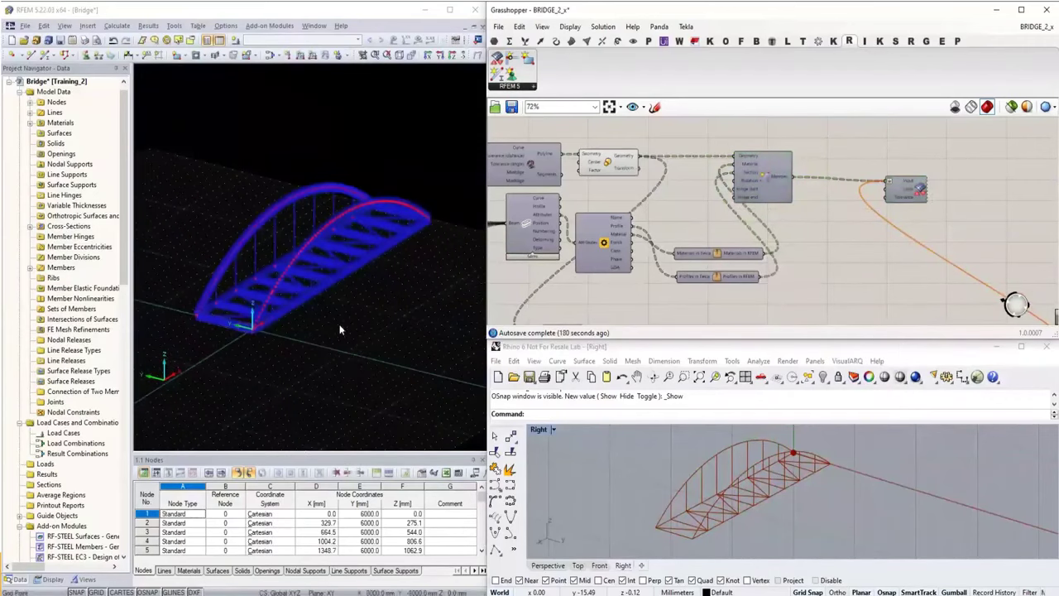
Step: Turn on the preview of the two list item components that pick the bridge's support points
{"action": "mouse_move", "coordinate": [322, 334]}
{"action": "middle_mouse_down", "text": "ctrl"}
{"action": "mouse_move", "coordinate": [389, 334]}
{"action": "mouse_move", "coordinate": [321, 329]}
{"action": "middle_mouse_up", "text": "ctrl"}
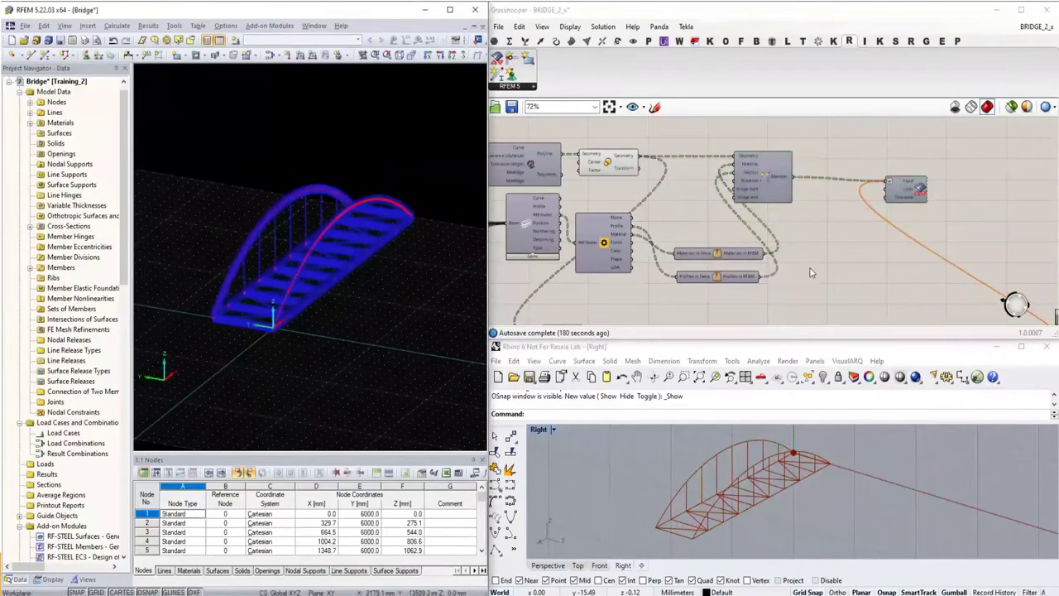
{"action": "left_click", "coordinate": [827, 264]}
{"action": "scroll", "coordinate": [836, 255], "scroll_direction": "down", "scroll_amount": 4}
{"action": "right_click_drag", "start_coordinate": [842, 270], "coordinate": [837, 208]}
{"action": "scroll", "coordinate": [777, 296], "scroll_direction": "up", "scroll_amount": 6}
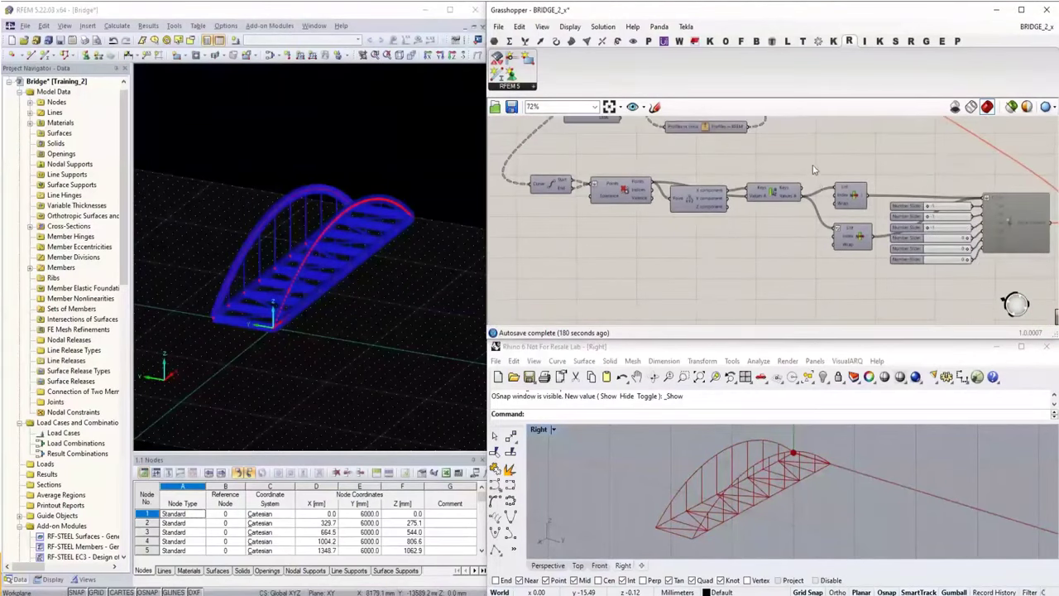
{"action": "left_click_drag", "start_coordinate": [813, 170], "coordinate": [891, 261]}
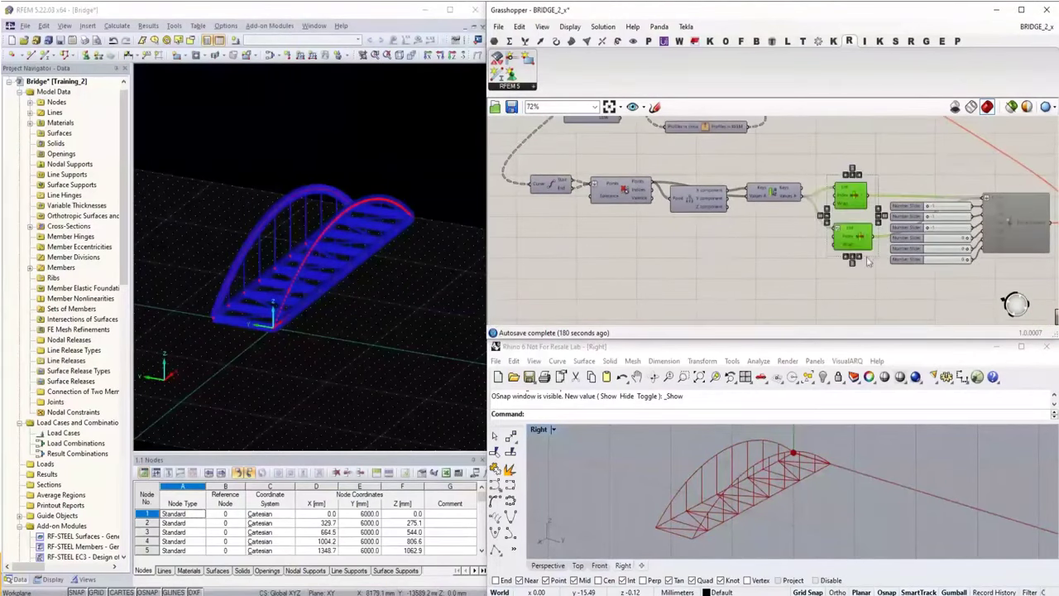
{"action": "right_click", "coordinate": [840, 151]}
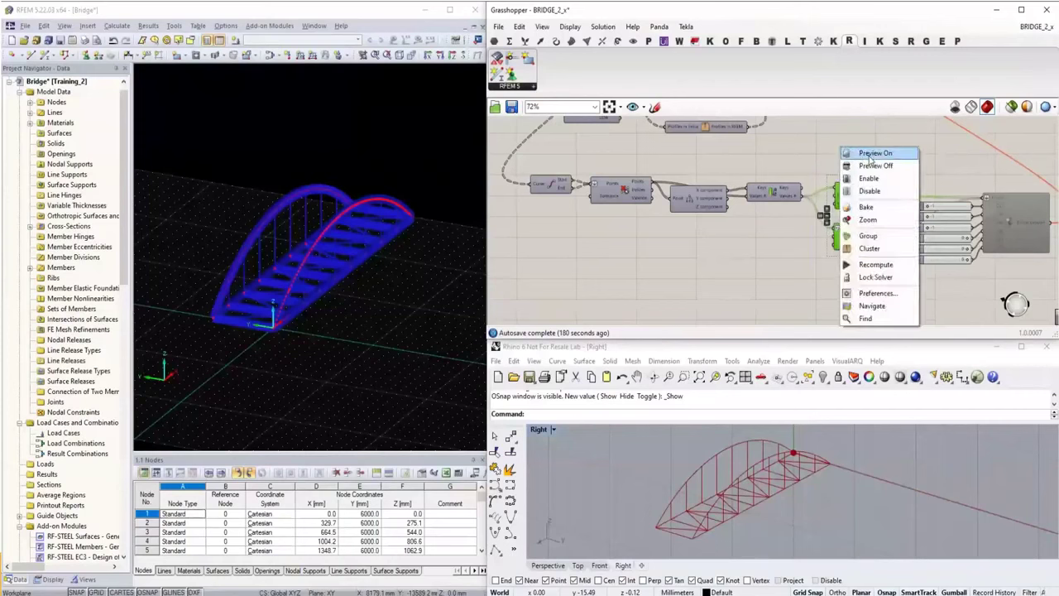
{"action": "left_click", "coordinate": [870, 154]}
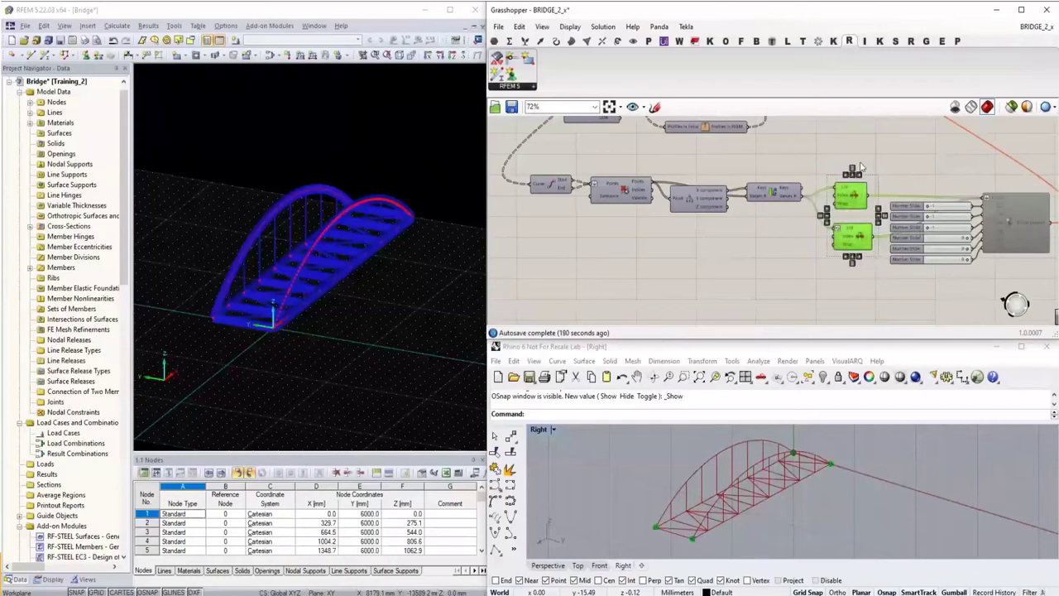
Step: Check which bridge end points each of the two list item components selects
{"action": "left_click", "coordinate": [800, 275]}
{"action": "left_click", "coordinate": [848, 209]}
{"action": "left_click", "coordinate": [851, 245]}
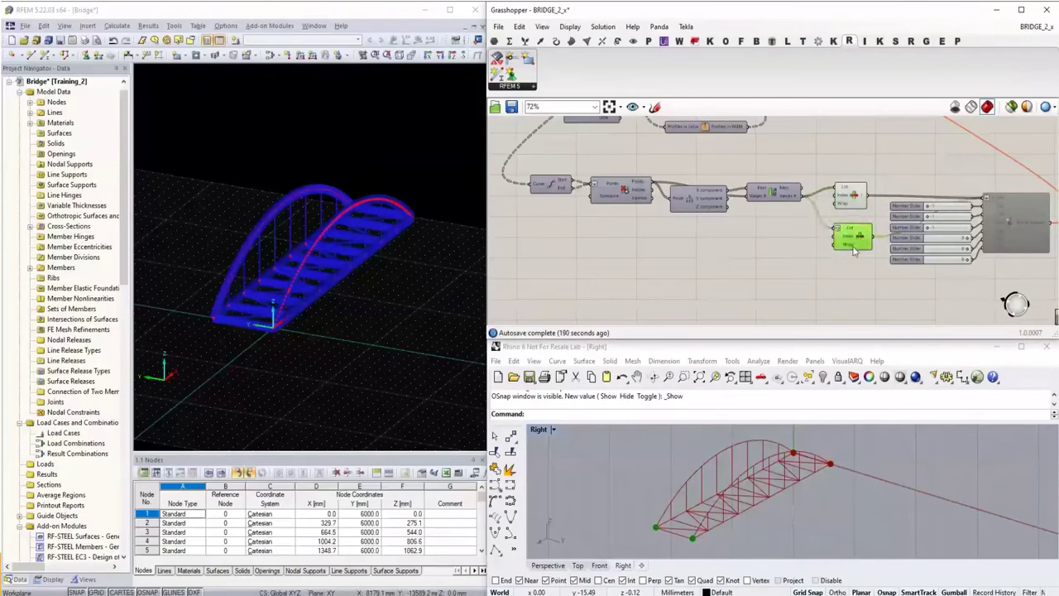
Step: Enable the RFEM 5 nodal support component to send the supports at the bridge ends to RFEM
{"action": "scroll", "coordinate": [843, 265], "scroll_direction": "down", "scroll_amount": 2}
{"action": "right_click_drag", "start_coordinate": [841, 279], "coordinate": [750, 287]}
{"action": "scroll", "coordinate": [865, 276], "scroll_direction": "up", "scroll_amount": 2}
{"action": "left_click", "coordinate": [865, 276]}
{"action": "scroll", "coordinate": [879, 248], "scroll_direction": "up", "scroll_amount": 2}
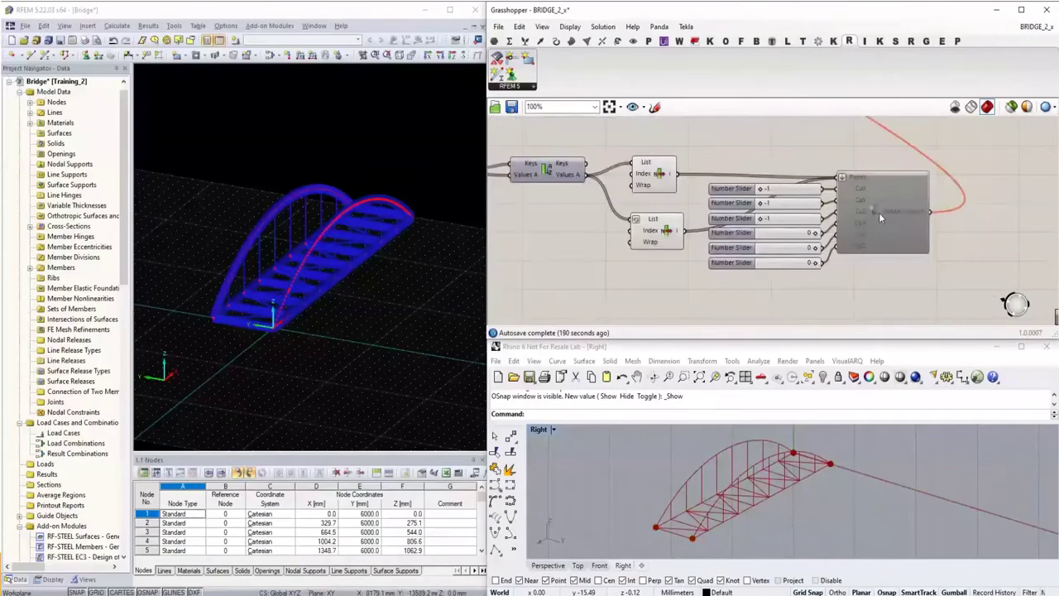
{"action": "left_click", "coordinate": [877, 213]}
{"action": "right_click", "coordinate": [874, 212]}
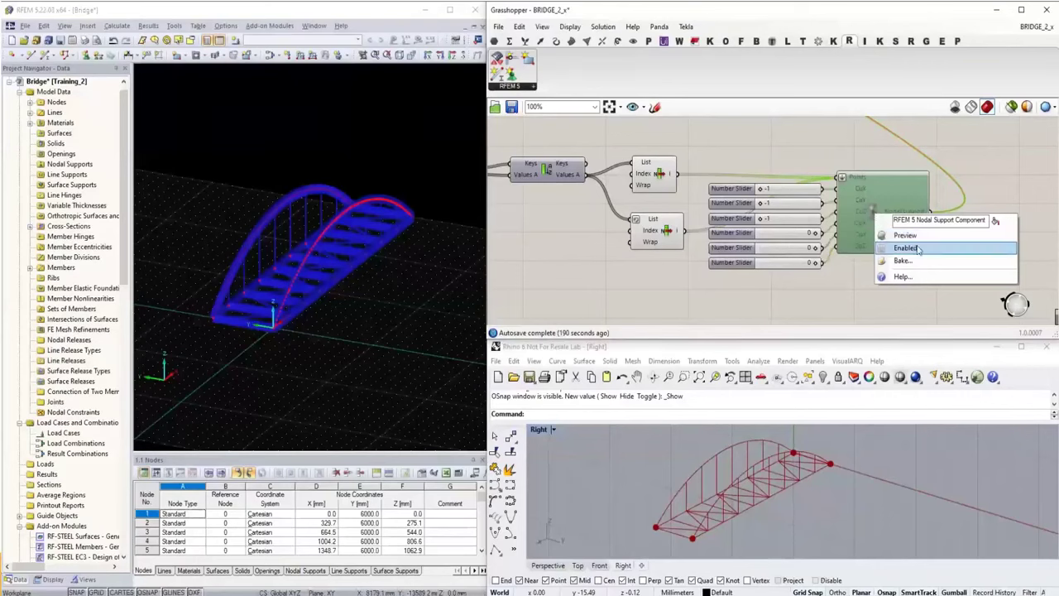
{"action": "left_click", "coordinate": [904, 247]}
{"action": "left_click", "coordinate": [892, 265]}
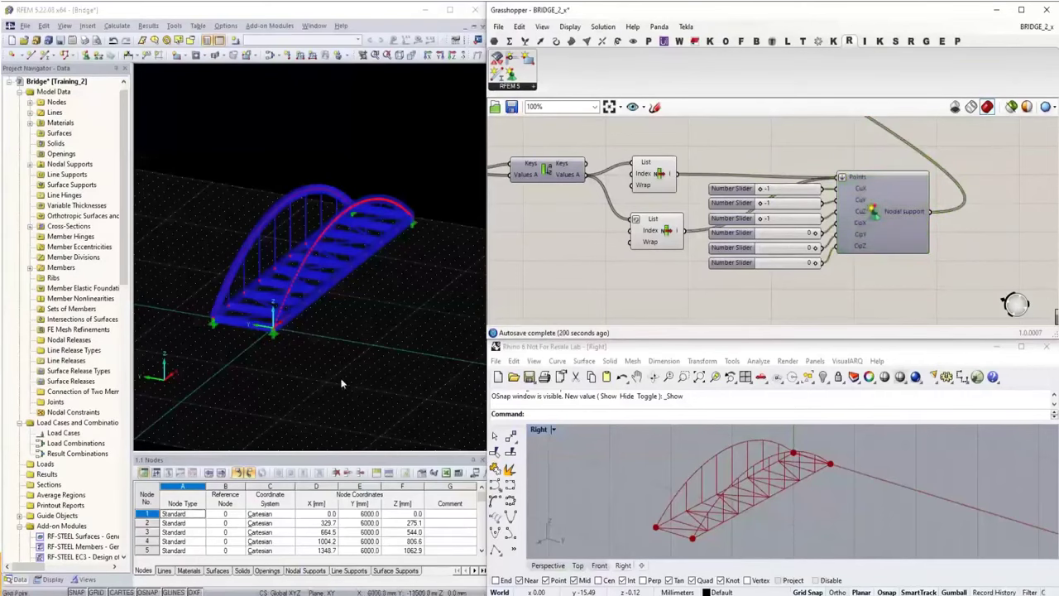
Step: Inspect the support type of the nodal support at the bridge's near corner in RFEM, and close its settings unchanged
{"action": "scroll", "coordinate": [289, 368], "scroll_direction": "up", "scroll_amount": 6}
{"action": "scroll", "coordinate": [285, 374], "scroll_direction": "down", "scroll_amount": 2}
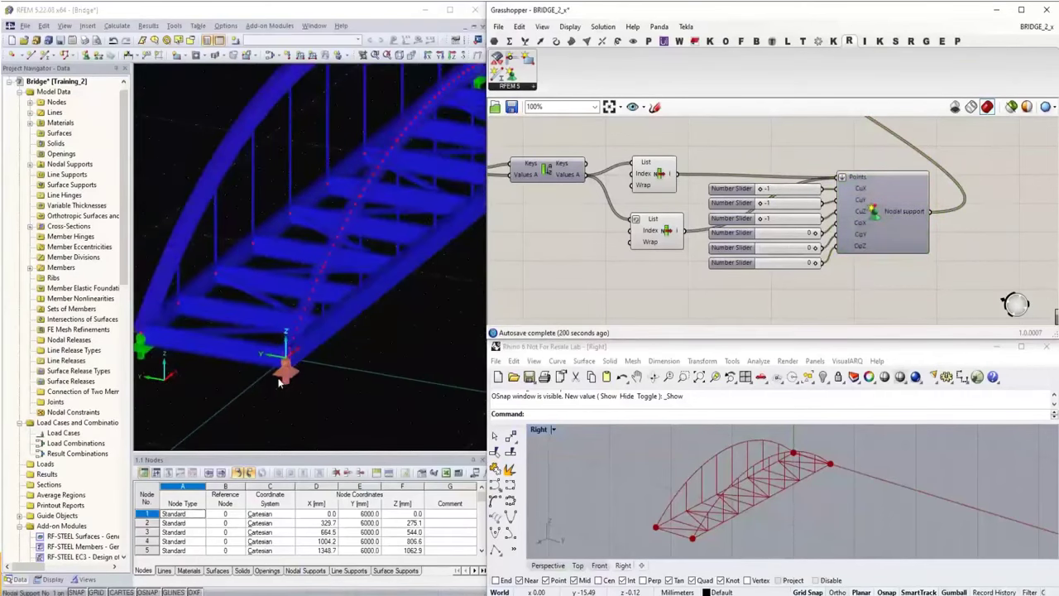
{"action": "double_click", "coordinate": [279, 377]}
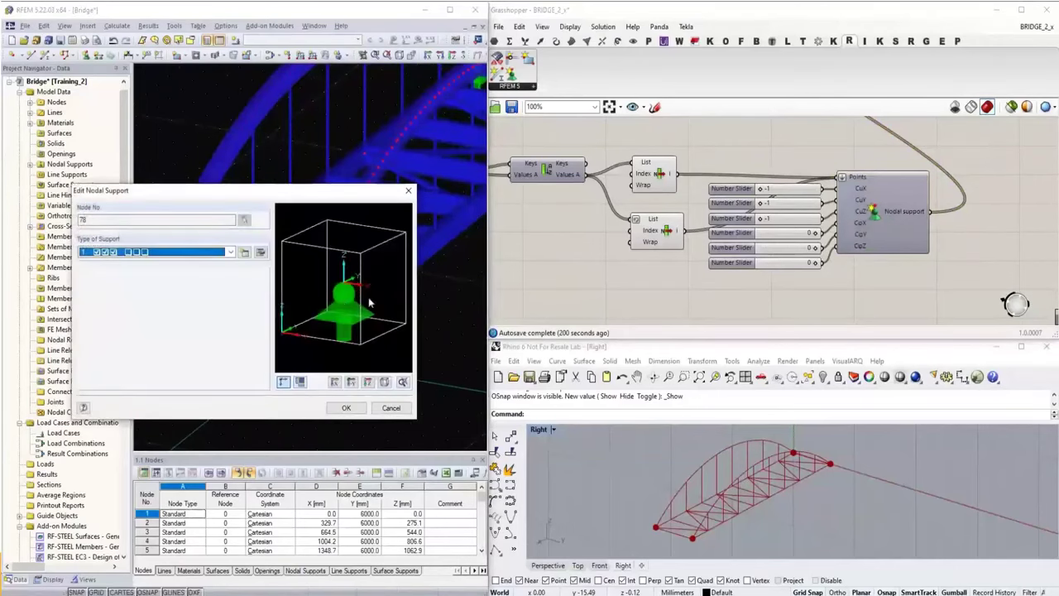
{"action": "left_click", "coordinate": [408, 190]}
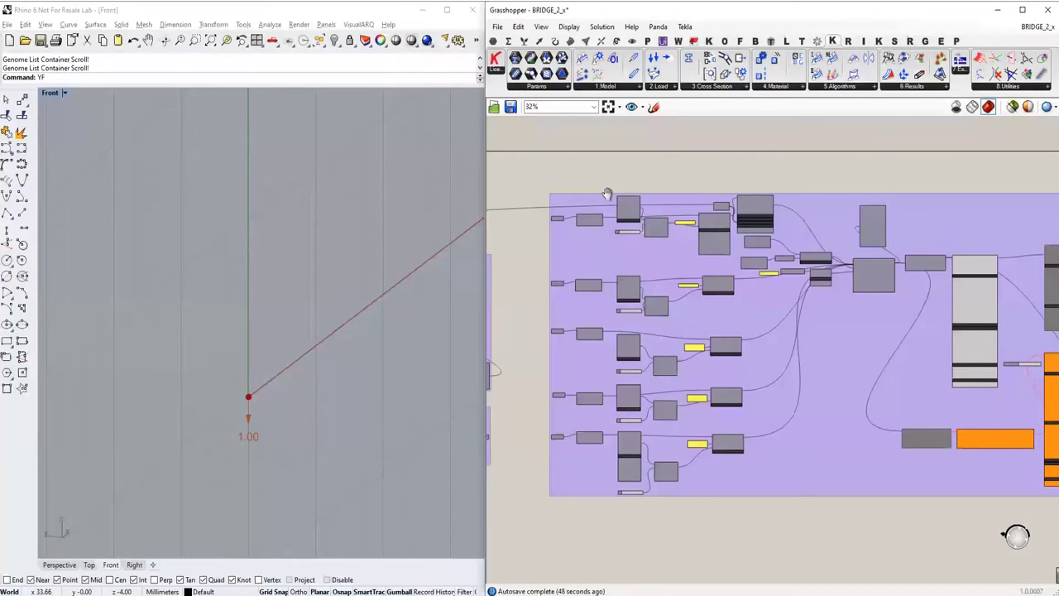
Step: Turn on the preview of the five scaled geometry components feeding the Karamba bridge definition
{"action": "left_click_drag", "start_coordinate": [568, 170], "coordinate": [620, 473]}
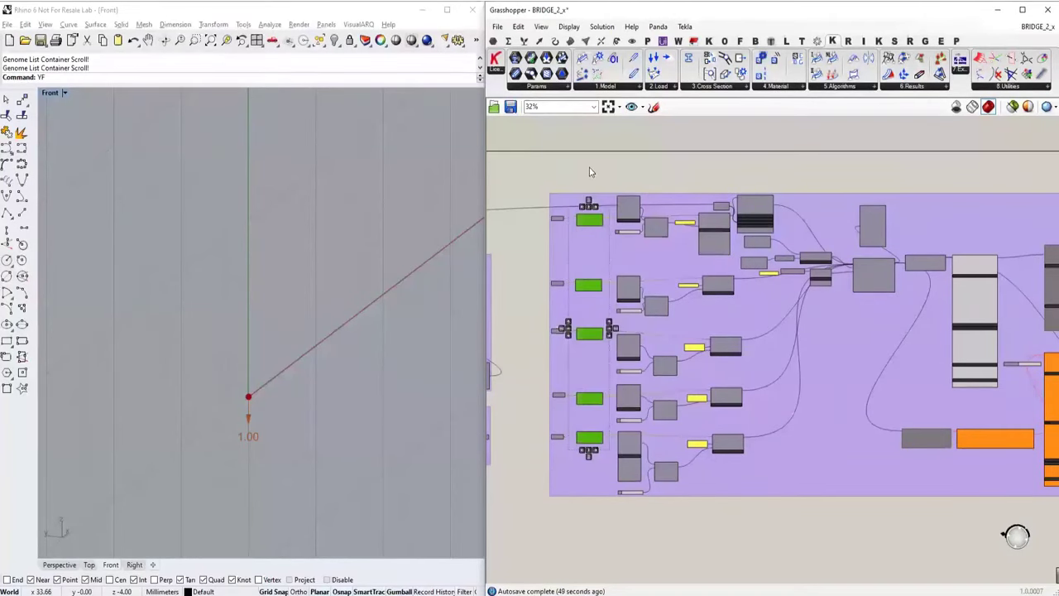
{"action": "middle_click", "coordinate": [590, 172]}
{"action": "left_click", "coordinate": [632, 172]}
{"action": "left_click", "coordinate": [646, 175]}
{"action": "scroll", "coordinate": [660, 216], "scroll_direction": "down", "scroll_amount": 1}
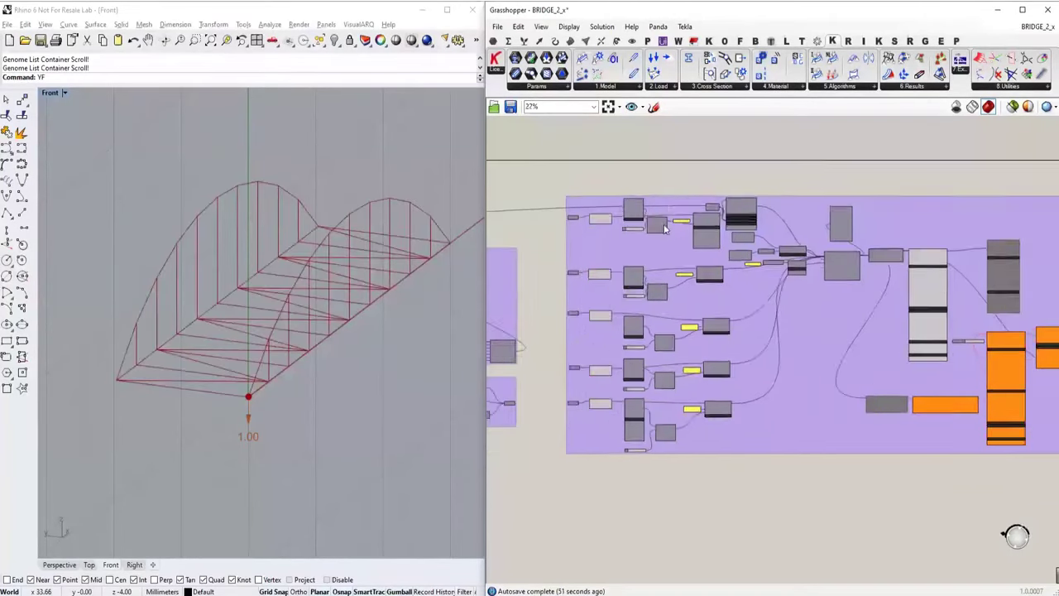
Step: Review the country, shape and family options of the cross beams' cross-section selector and the slider that picks the profile
{"action": "scroll", "coordinate": [612, 407], "scroll_direction": "up", "scroll_amount": 5}
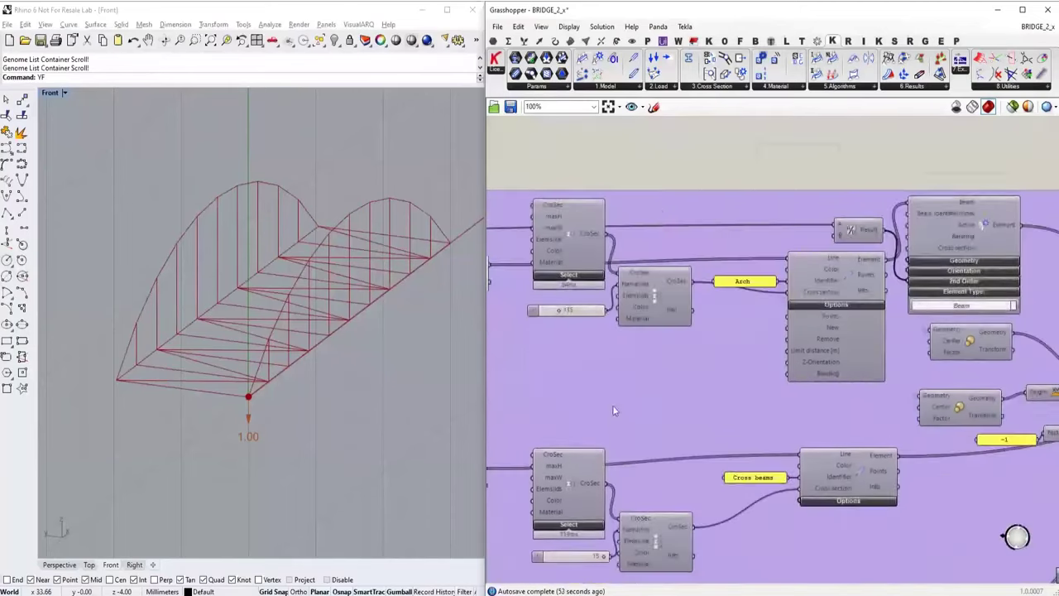
{"action": "scroll", "coordinate": [612, 406], "scroll_direction": "down", "scroll_amount": 4}
{"action": "scroll", "coordinate": [605, 489], "scroll_direction": "up", "scroll_amount": 7}
{"action": "scroll", "coordinate": [628, 332], "scroll_direction": "down", "scroll_amount": 2}
{"action": "left_click", "coordinate": [629, 333]}
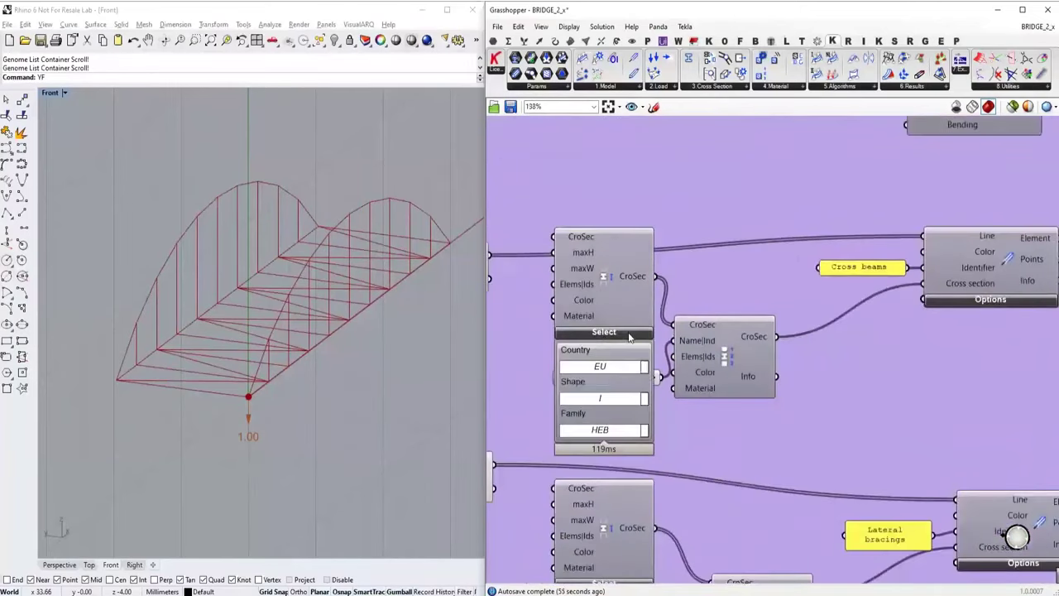
{"action": "left_click", "coordinate": [645, 369]}
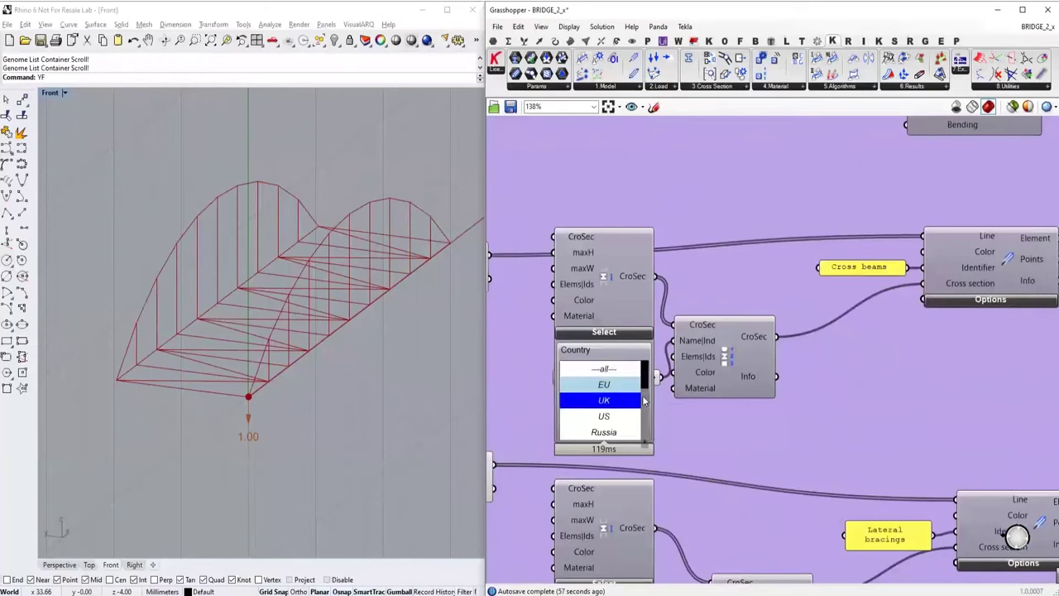
{"action": "left_click", "coordinate": [644, 385]}
{"action": "left_click", "coordinate": [646, 397]}
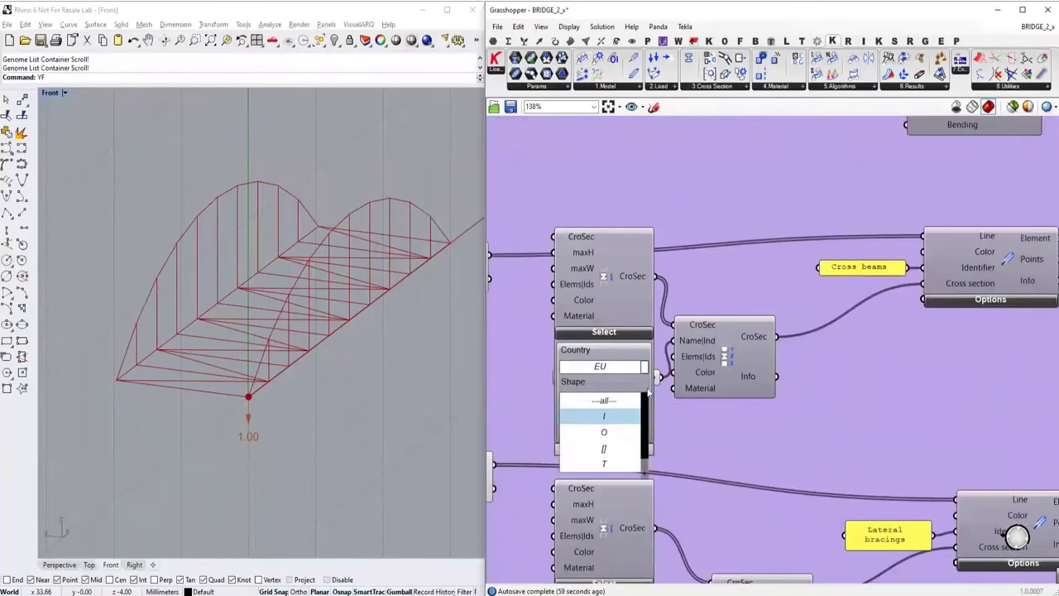
{"action": "left_click", "coordinate": [649, 396]}
{"action": "left_click", "coordinate": [647, 430]}
{"action": "left_click", "coordinate": [650, 422]}
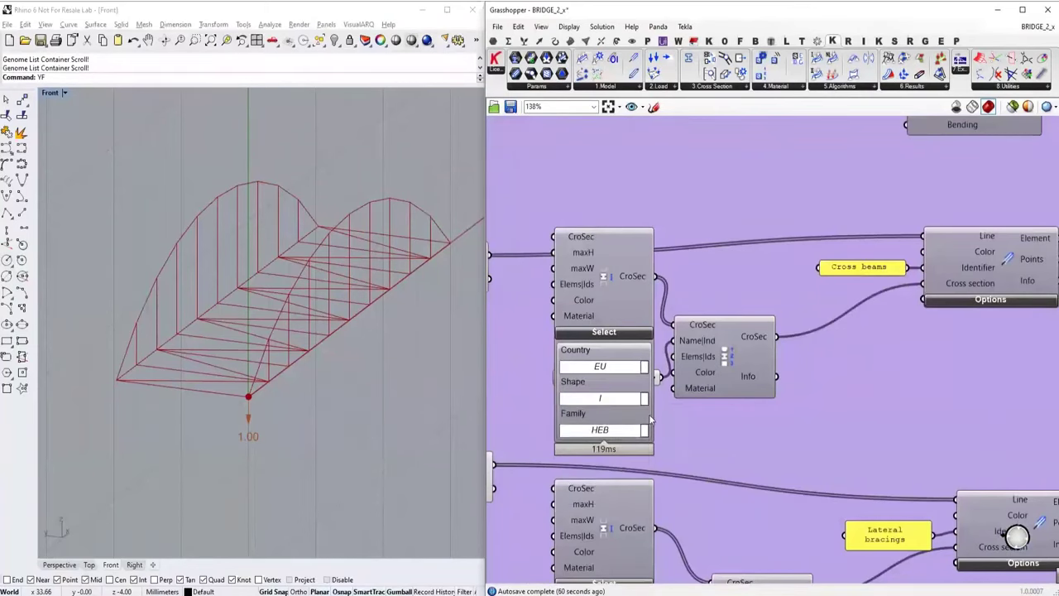
{"action": "scroll", "coordinate": [649, 422], "scroll_direction": "down", "scroll_amount": 2}
{"action": "left_click", "coordinate": [627, 346]}
{"action": "left_click", "coordinate": [649, 383]}
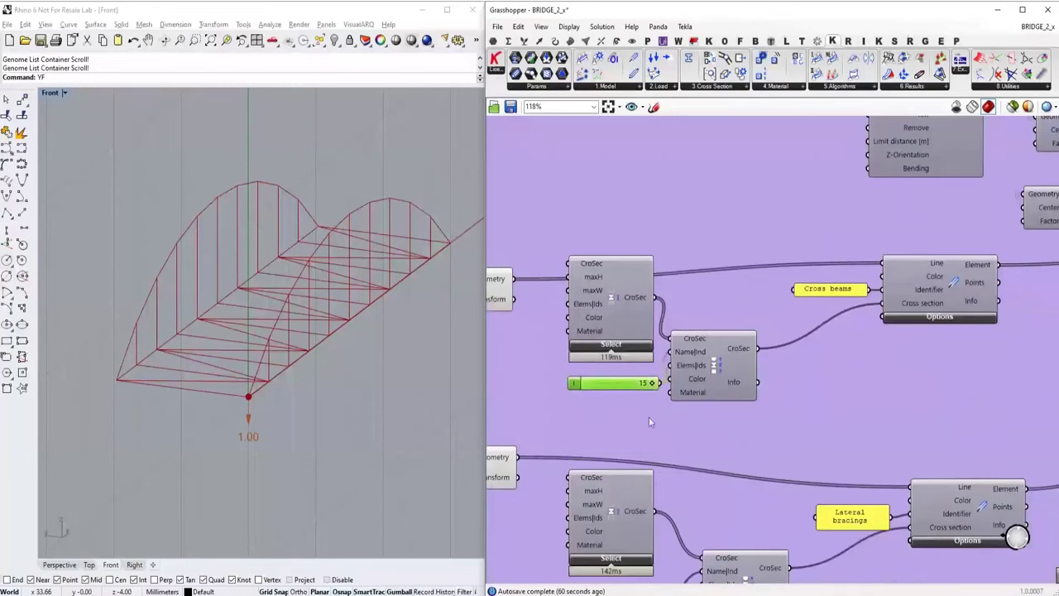
{"action": "left_click", "coordinate": [651, 416]}
Step: Review the load types available on the existing gravity load component
{"action": "scroll", "coordinate": [726, 390], "scroll_direction": "down", "scroll_amount": 2}
{"action": "right_click_drag", "start_coordinate": [814, 369], "coordinate": [692, 365]}
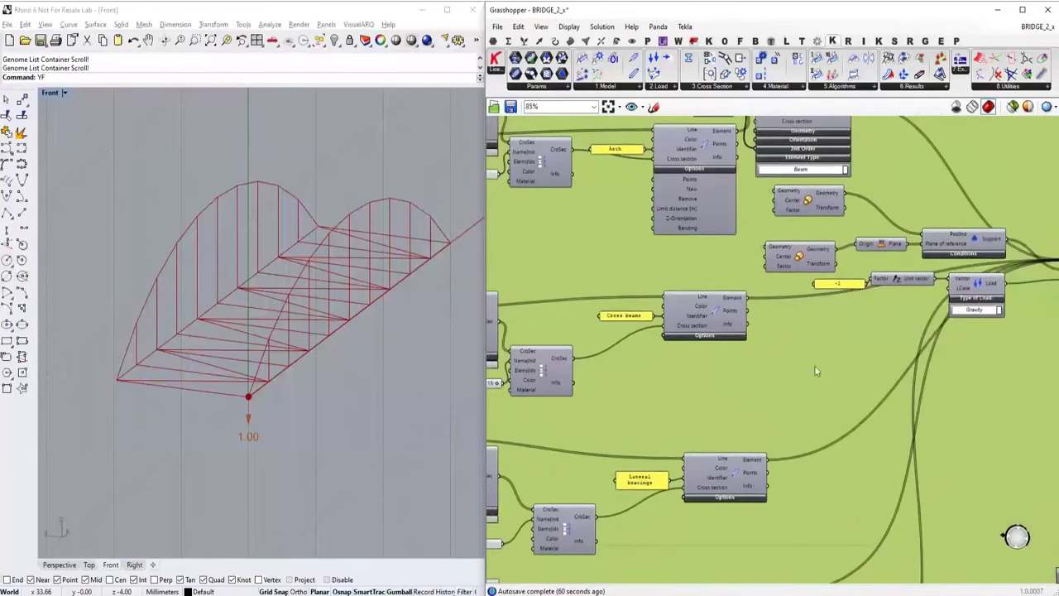
{"action": "right_click_drag", "start_coordinate": [814, 364], "coordinate": [645, 359]}
{"action": "scroll", "coordinate": [806, 296], "scroll_direction": "up", "scroll_amount": 2}
{"action": "left_click", "coordinate": [821, 293]}
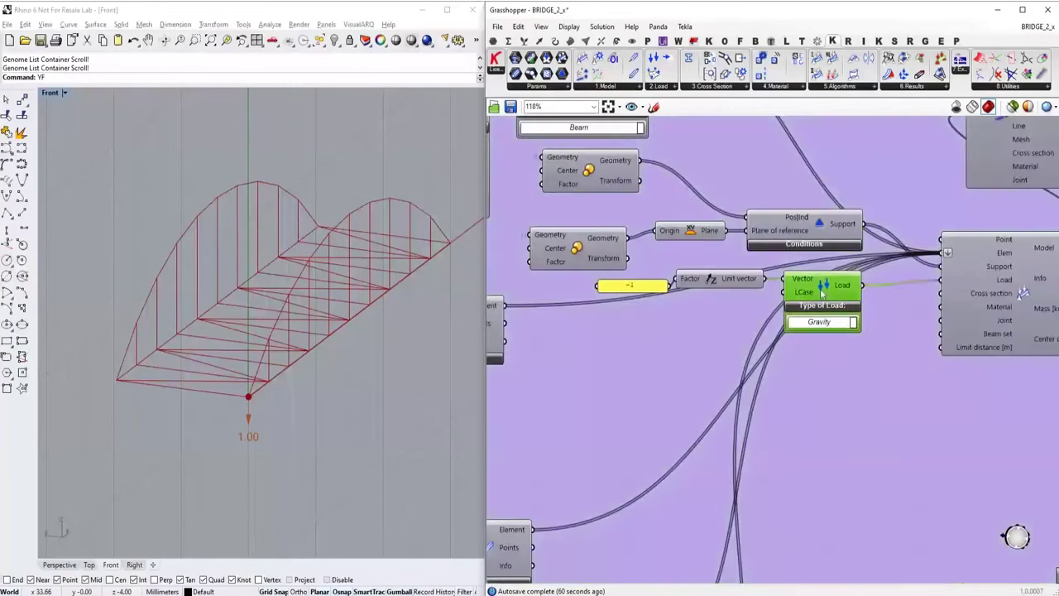
{"action": "left_click", "coordinate": [853, 323]}
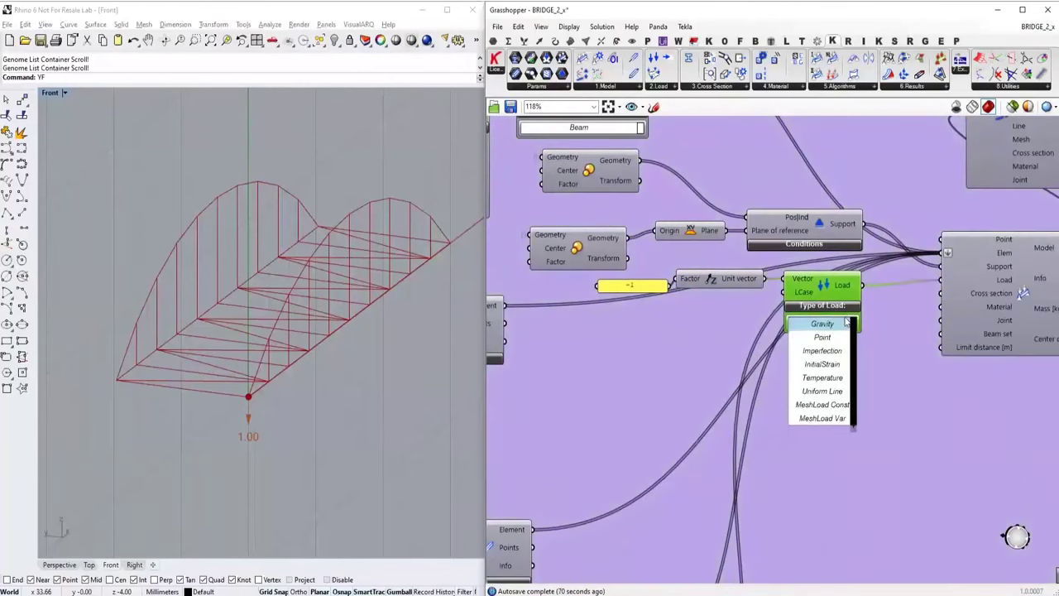
{"action": "left_click", "coordinate": [863, 335]}
Step: Add a second Karamba3D loads component below the gravity load and set its type to MeshLoad Const
{"action": "scroll", "coordinate": [827, 397], "scroll_direction": "down", "scroll_amount": 3}
{"action": "double_click", "coordinate": [823, 413]}
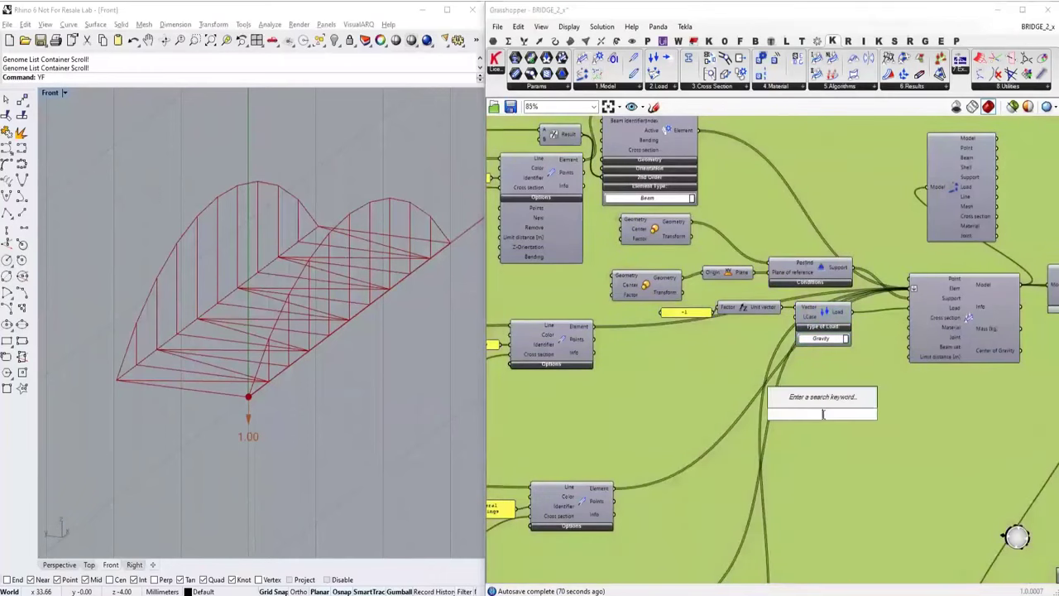
{"action": "type", "text": "load"}
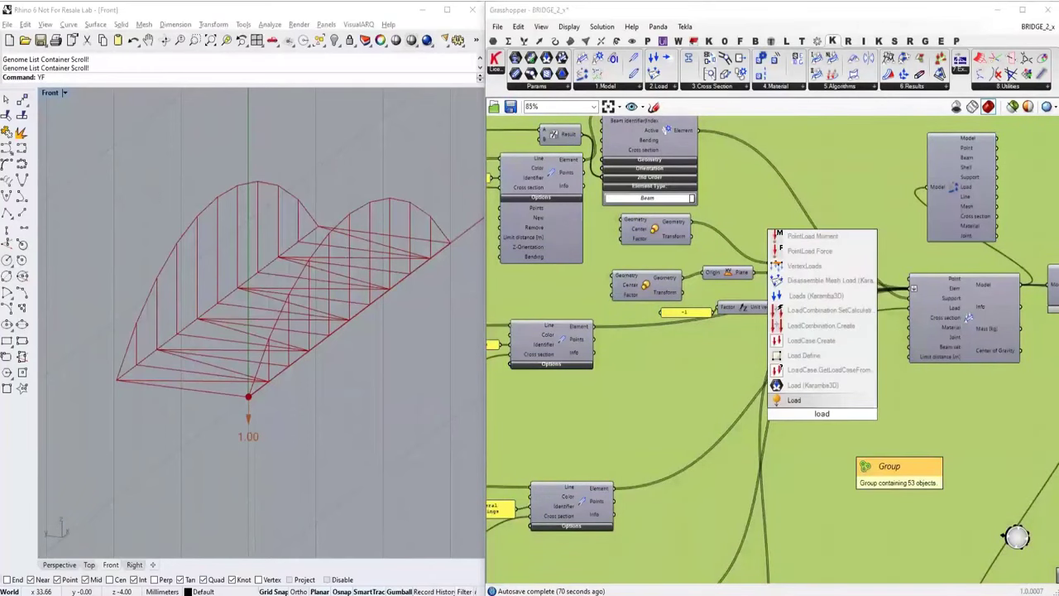
{"action": "left_click", "coordinate": [813, 384]}
{"action": "scroll", "coordinate": [808, 406], "scroll_direction": "up", "scroll_amount": 1}
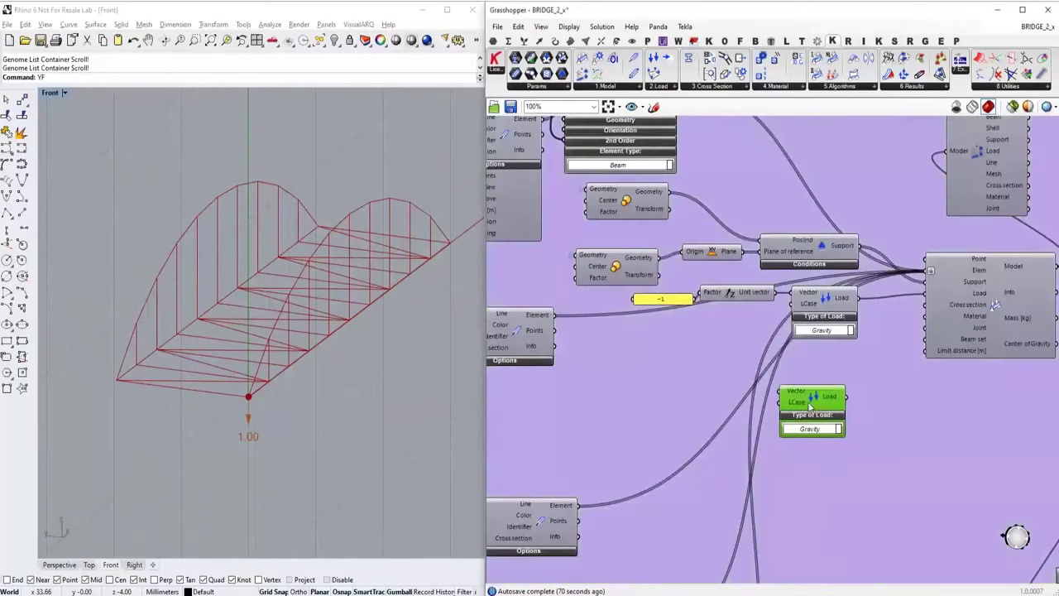
{"action": "left_click", "coordinate": [813, 429]}
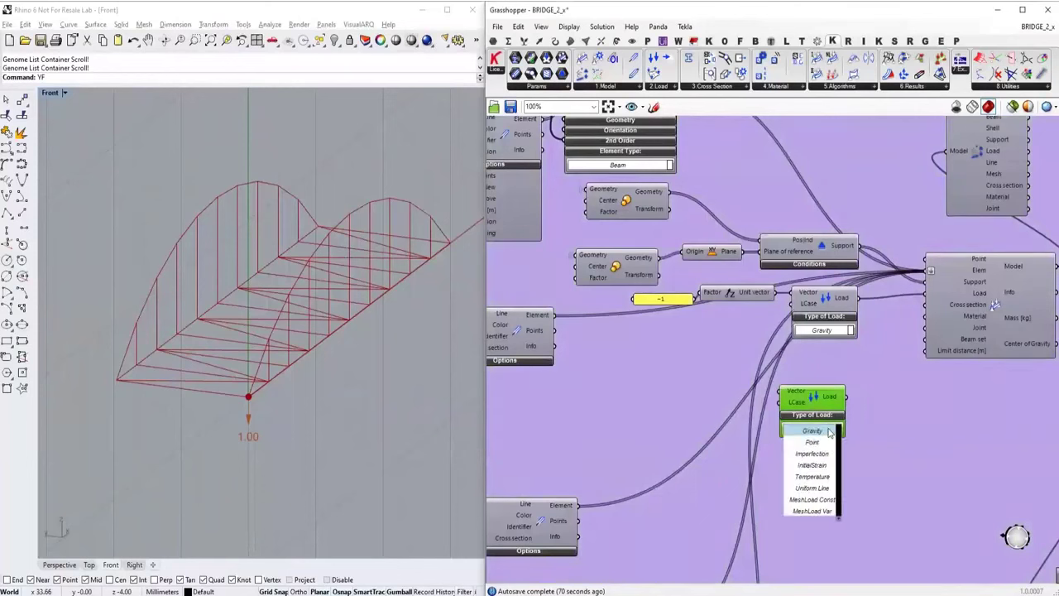
{"action": "left_click", "coordinate": [827, 499]}
{"action": "left_click_drag", "start_coordinate": [821, 389], "coordinate": [843, 389]}
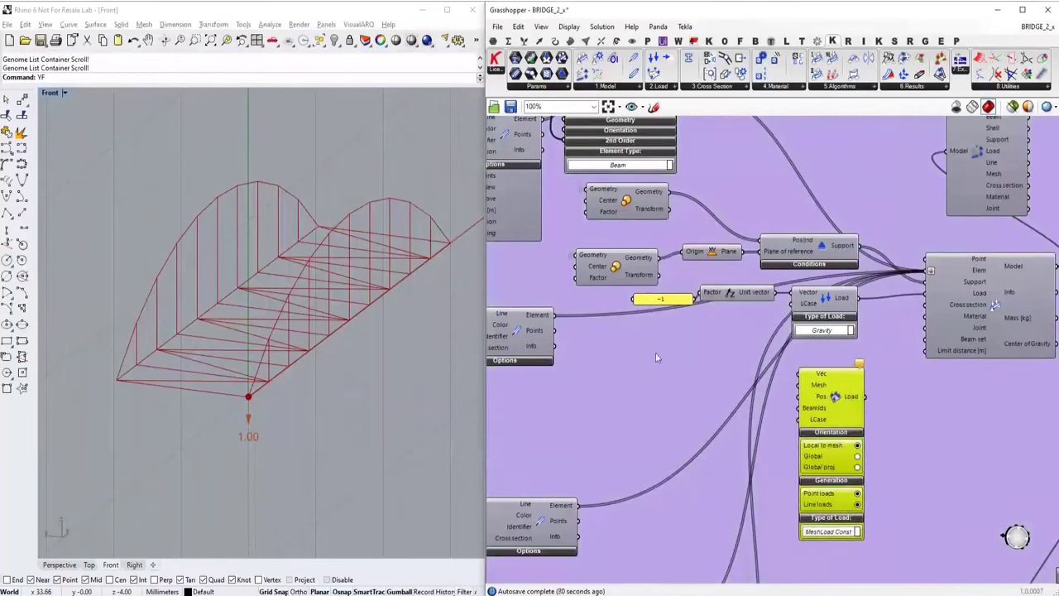
Step: Add a Unit Z component and connect its unit vector to the mesh load's Vec input
{"action": "double_click", "coordinate": [717, 378]}
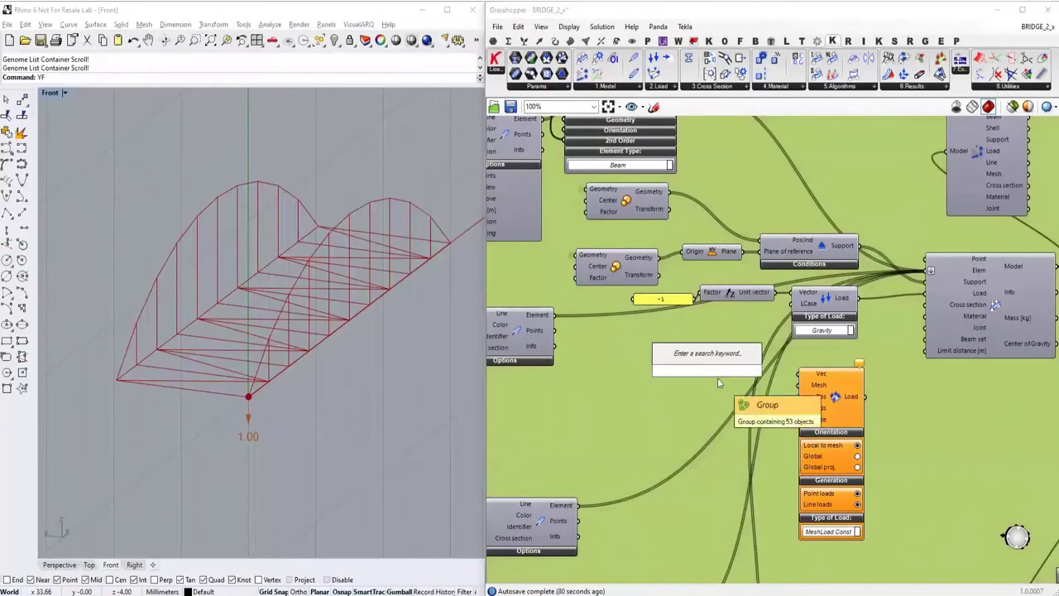
{"action": "type", "text": "z"}
{"action": "key", "text": "Return"}
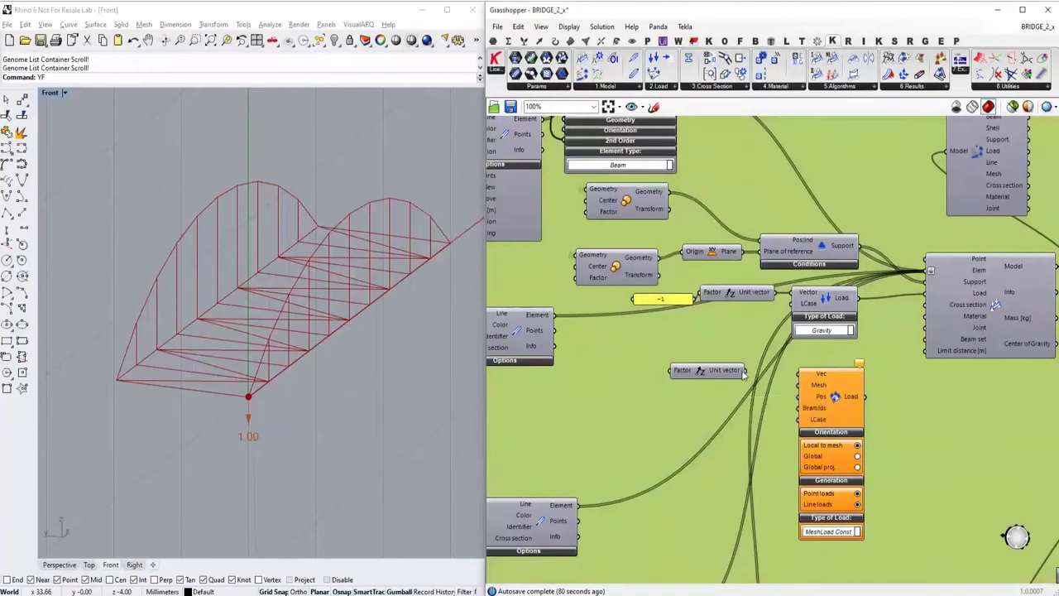
{"action": "left_click_drag", "start_coordinate": [746, 370], "coordinate": [799, 374]}
Step: Add a panel with the value -15 and connect it to the new Unit Z component's Factor input
{"action": "double_click", "coordinate": [636, 375]}
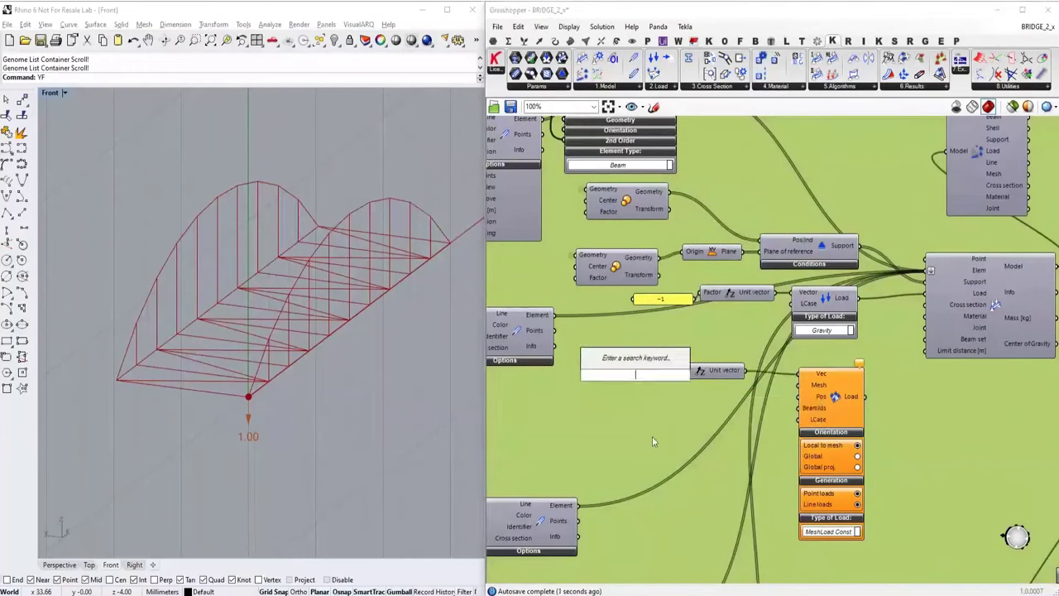
{"action": "type", "text": "//1"}
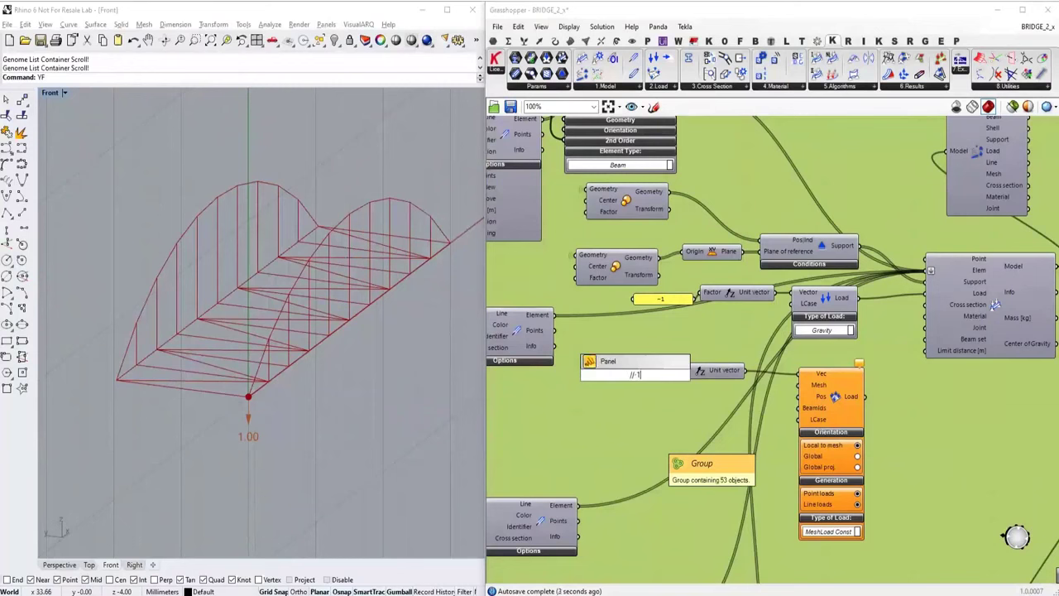
{"action": "type", "text": "-1"}
{"action": "key", "text": "Return"}
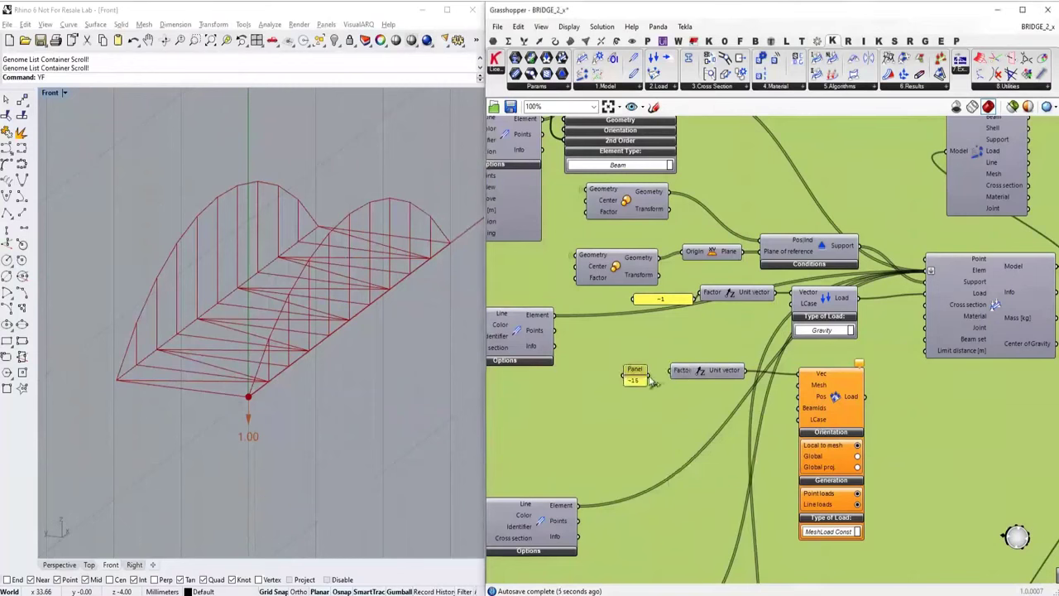
{"action": "left_click_drag", "start_coordinate": [650, 378], "coordinate": [674, 370]}
Step: Add a Loft component below the new Unit Z and connect the second row's scaled Geometry output to its Curves input
{"action": "right_click_drag", "start_coordinate": [913, 414], "coordinate": [877, 378]}
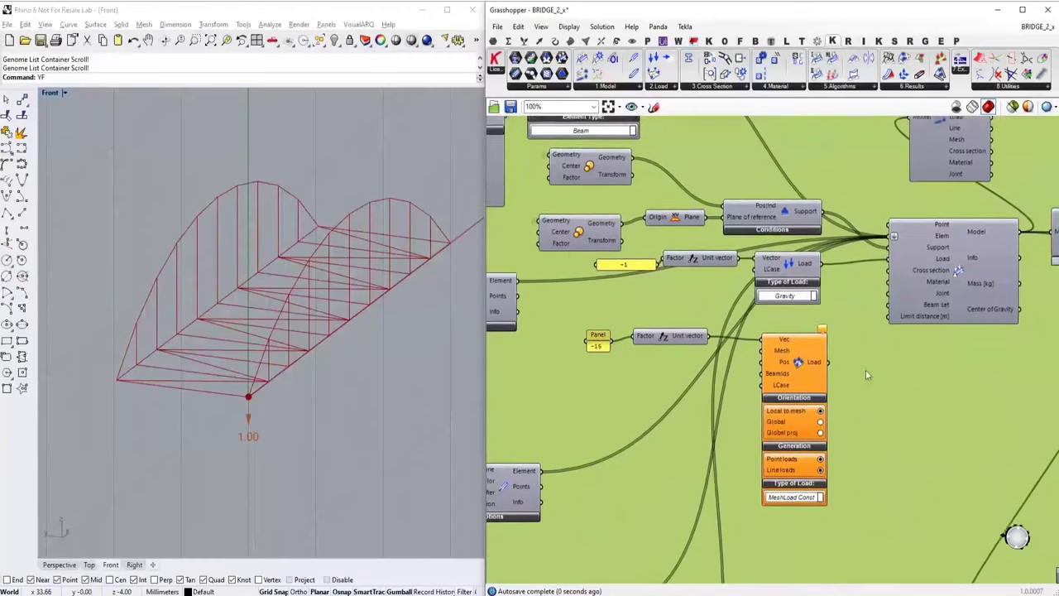
{"action": "double_click", "coordinate": [634, 392]}
{"action": "type", "text": "loft"}
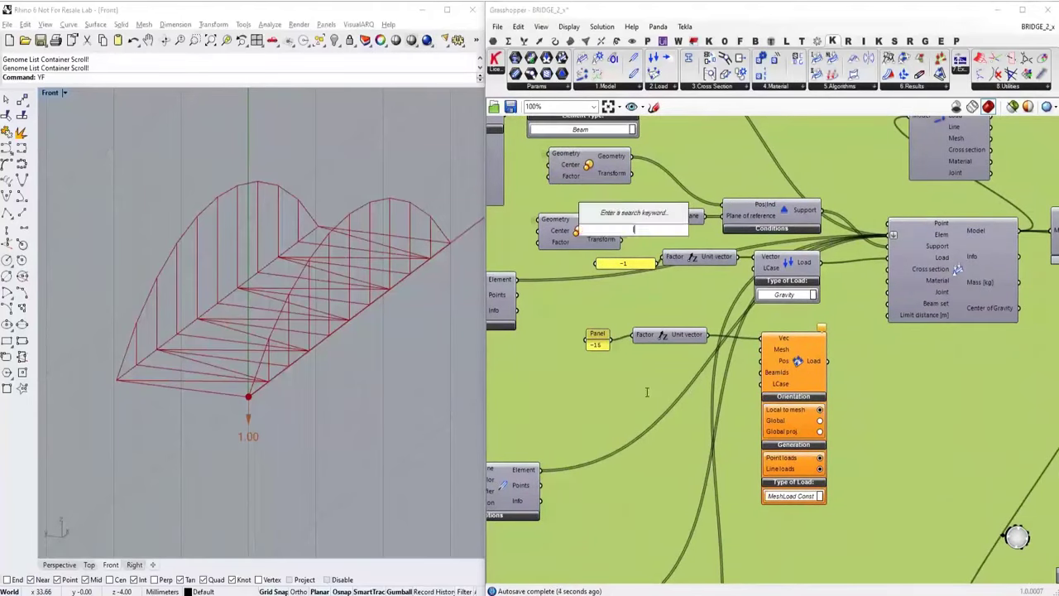
{"action": "left_click", "coordinate": [639, 376]}
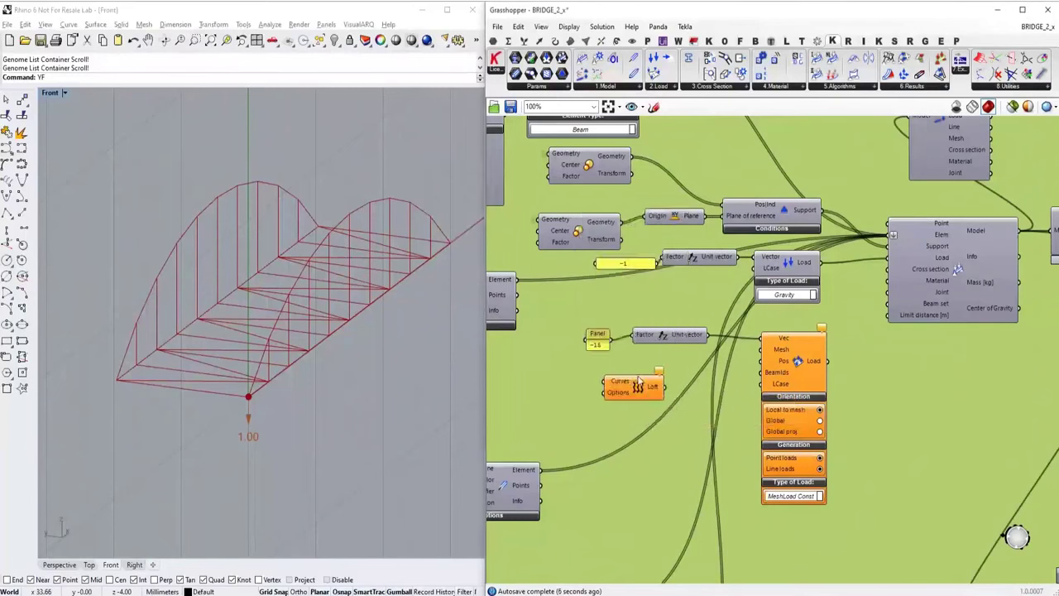
{"action": "scroll", "coordinate": [640, 378], "scroll_direction": "down", "scroll_amount": 3}
{"action": "right_click_drag", "start_coordinate": [627, 402], "coordinate": [749, 366]}
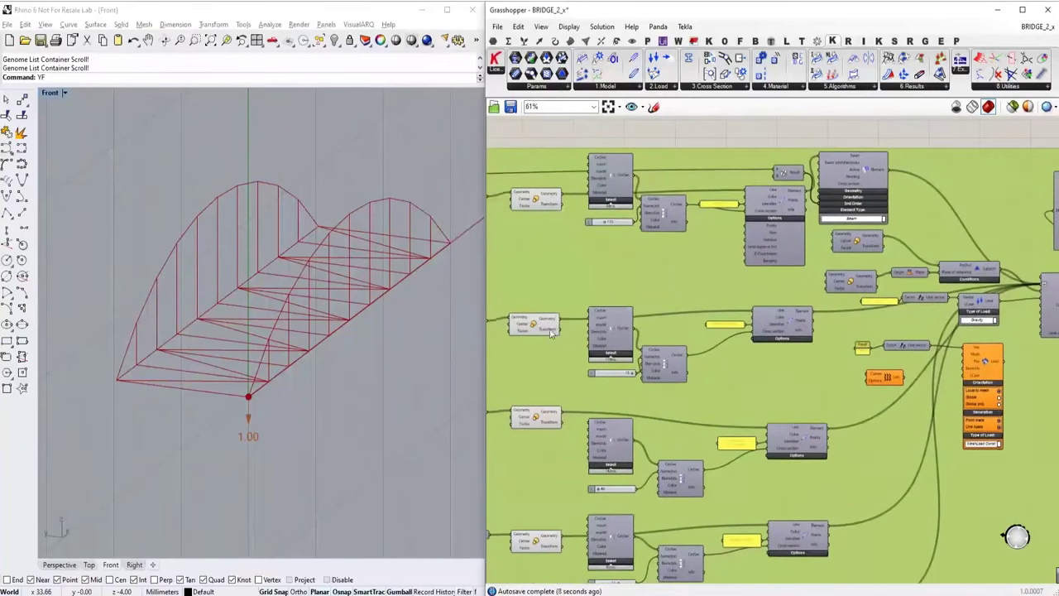
{"action": "left_click", "coordinate": [554, 325]}
{"action": "left_click_drag", "start_coordinate": [560, 323], "coordinate": [870, 377]}
{"action": "right_click_drag", "start_coordinate": [898, 416], "coordinate": [717, 365]}
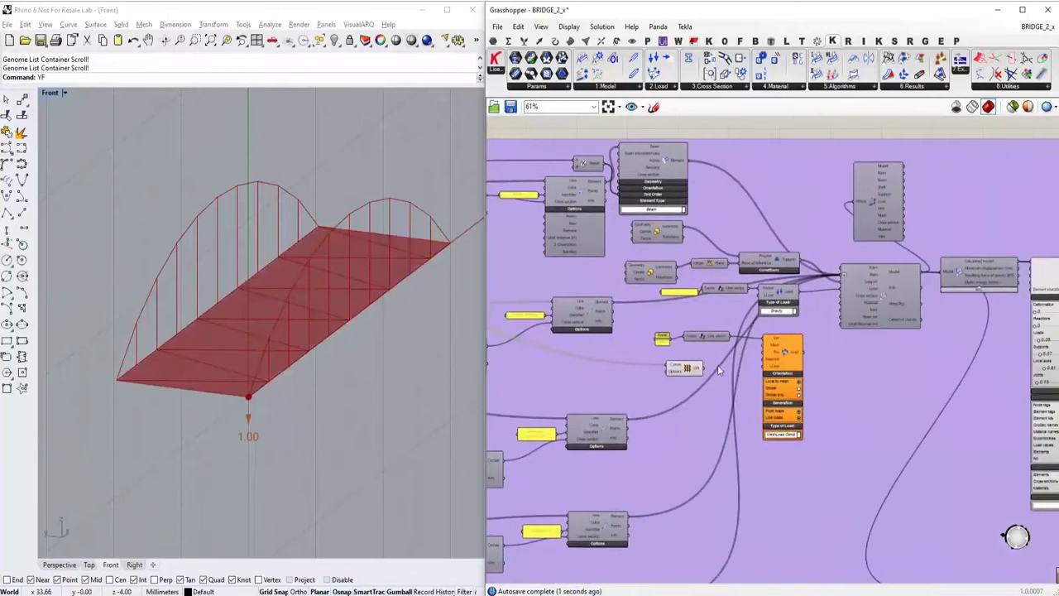
Step: Connect the Loft output to the mesh load's Mesh input and disable the Point loads generation option
{"action": "scroll", "coordinate": [718, 364], "scroll_direction": "up", "scroll_amount": 4}
{"action": "left_click_drag", "start_coordinate": [697, 374], "coordinate": [826, 319]}
{"action": "right_click_drag", "start_coordinate": [809, 378], "coordinate": [750, 370]}
{"action": "right_click_drag", "start_coordinate": [915, 428], "coordinate": [839, 430]}
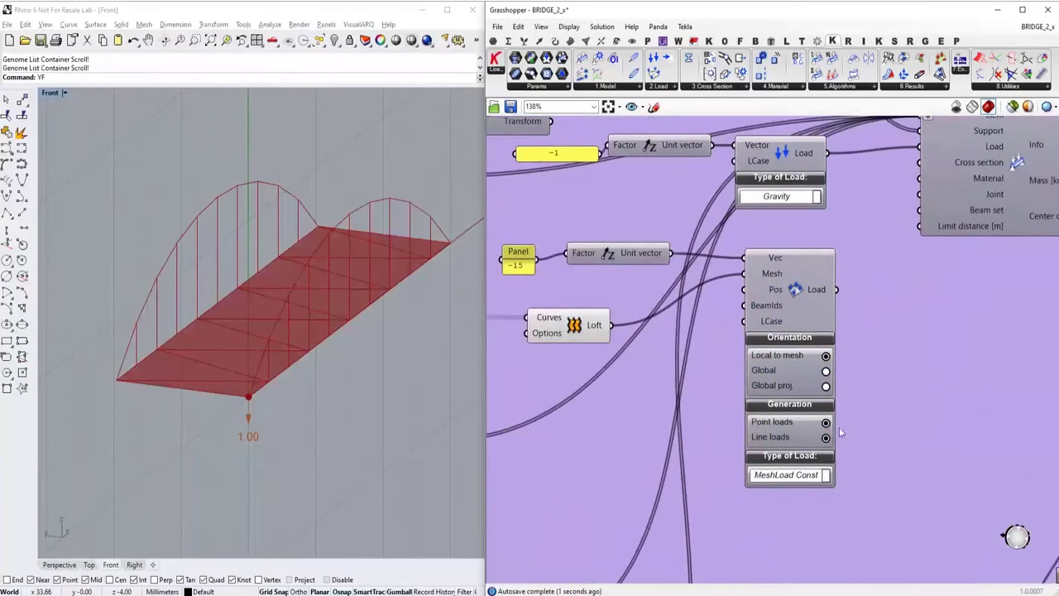
{"action": "scroll", "coordinate": [839, 413], "scroll_direction": "down", "scroll_amount": 2}
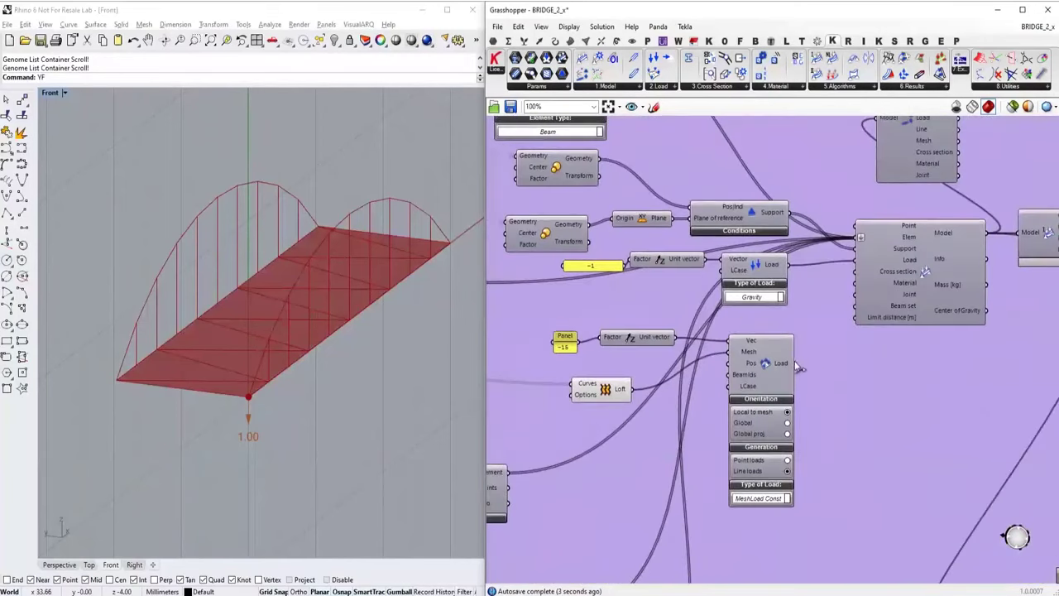
Step: Connect the mesh load to the model assembly's Load input alongside gravity and set its orientation to Global
{"action": "left_click_drag", "start_coordinate": [794, 362], "coordinate": [861, 270]}
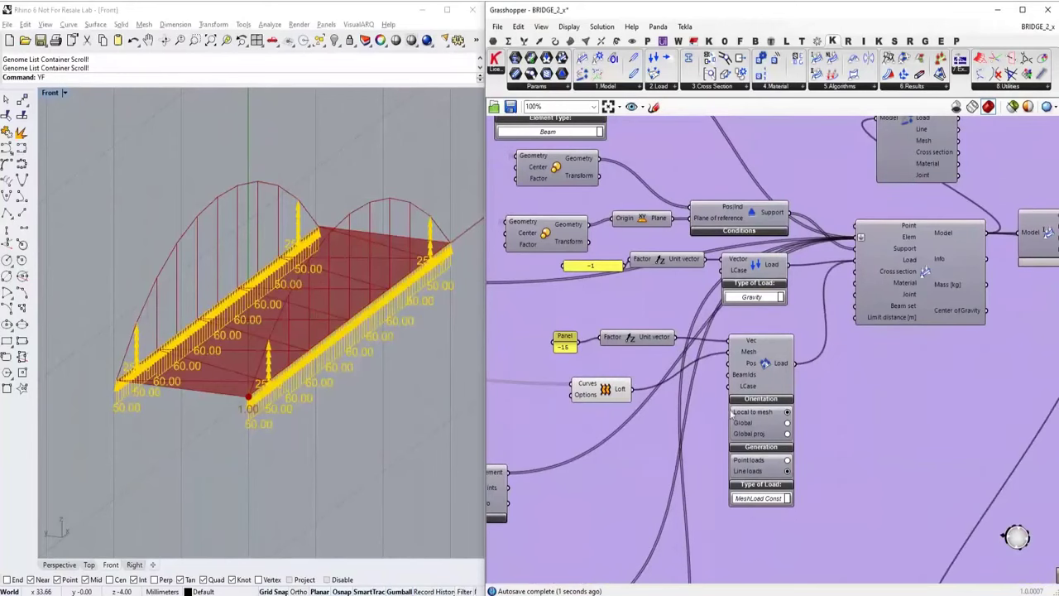
{"action": "scroll", "coordinate": [774, 472], "scroll_direction": "up", "scroll_amount": 2}
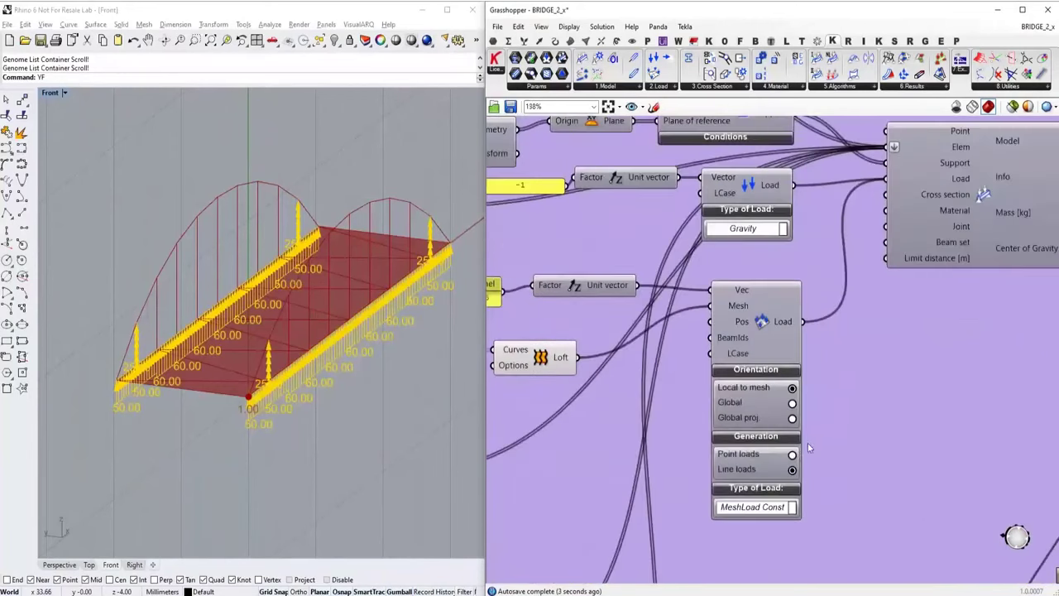
{"action": "left_click", "coordinate": [732, 437]}
{"action": "left_click", "coordinate": [792, 403]}
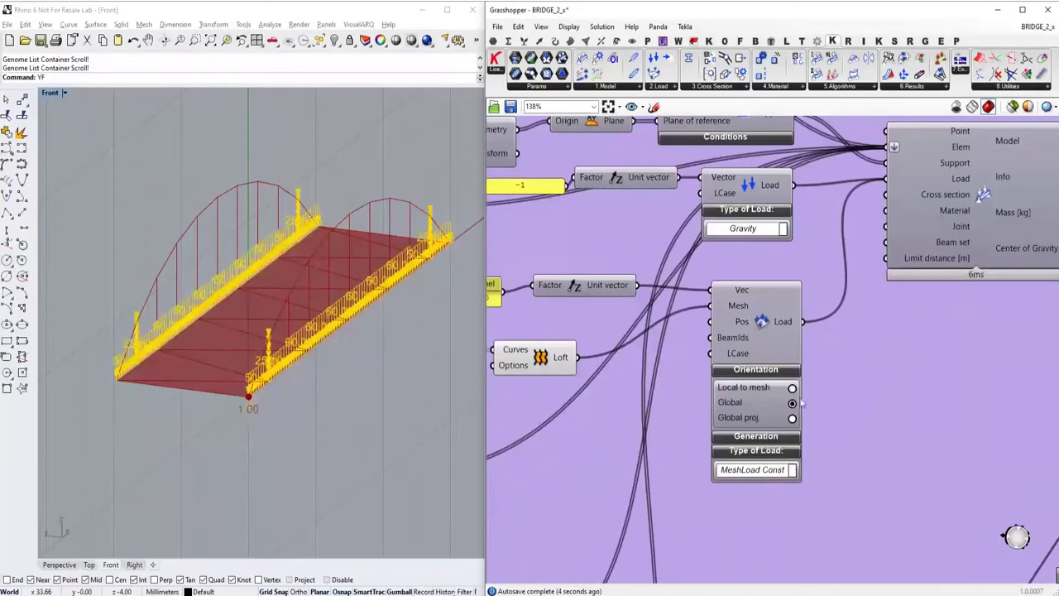
Step: Add a panel reading "Cross beams" and connect it to the mesh load's BeamIds input
{"action": "scroll", "coordinate": [662, 417], "scroll_direction": "down", "scroll_amount": 1}
{"action": "right_click_drag", "start_coordinate": [643, 424], "coordinate": [611, 427]}
{"action": "double_click", "coordinate": [610, 427]}
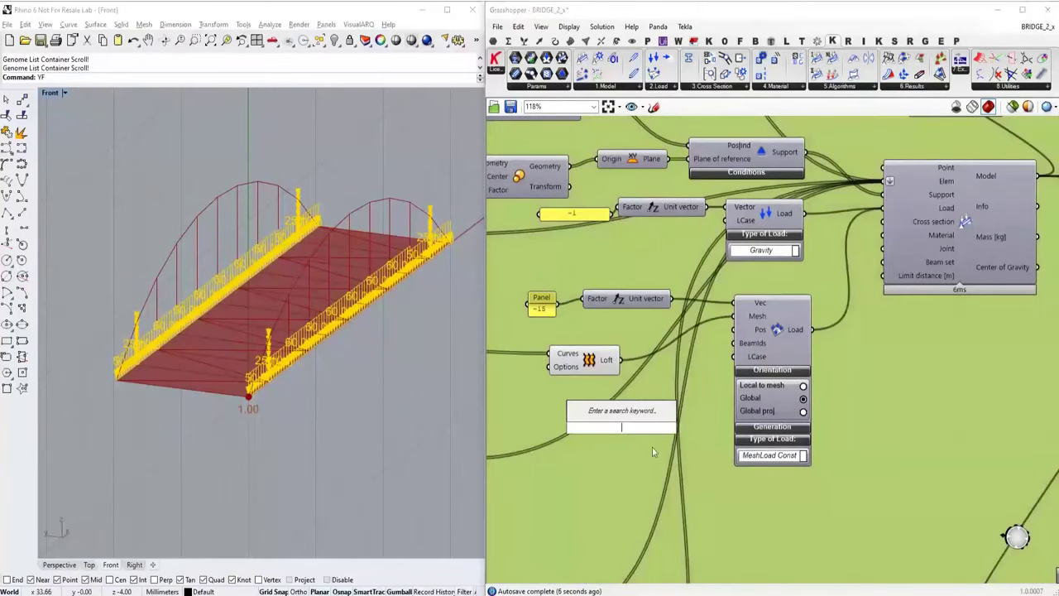
{"action": "type", "text": "//cross"}
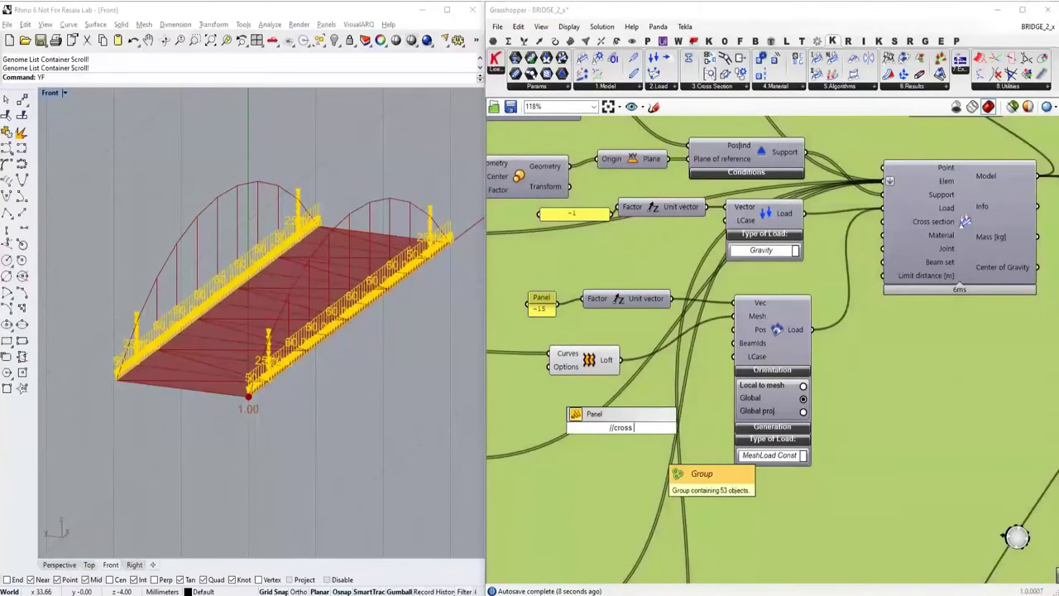
{"action": "type", "text": " beams"}
{"action": "key", "text": "Return"}
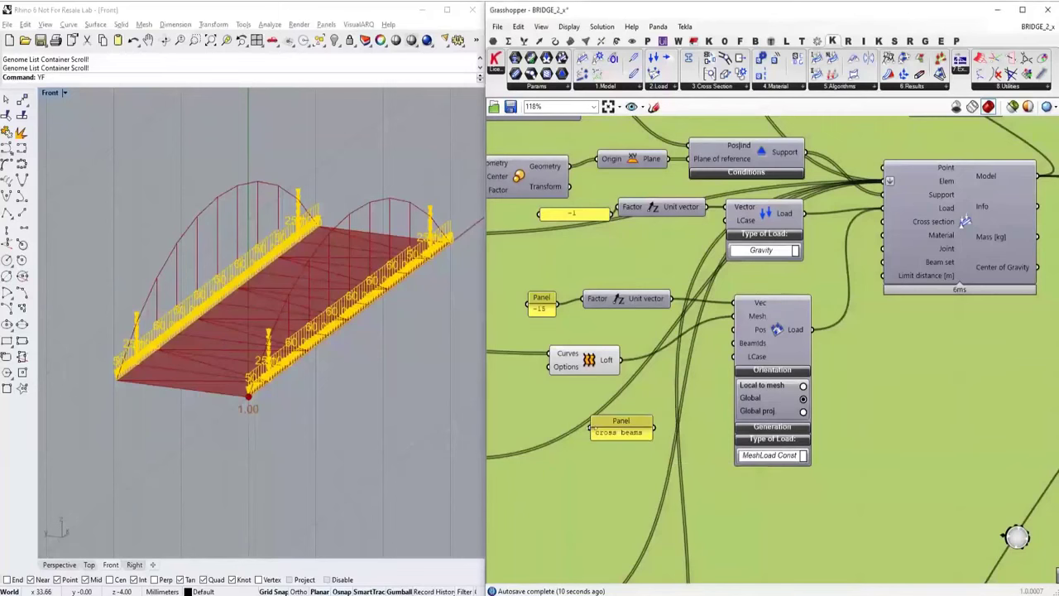
{"action": "double_click", "coordinate": [608, 429]}
{"action": "type", "text": "Cross beams"}
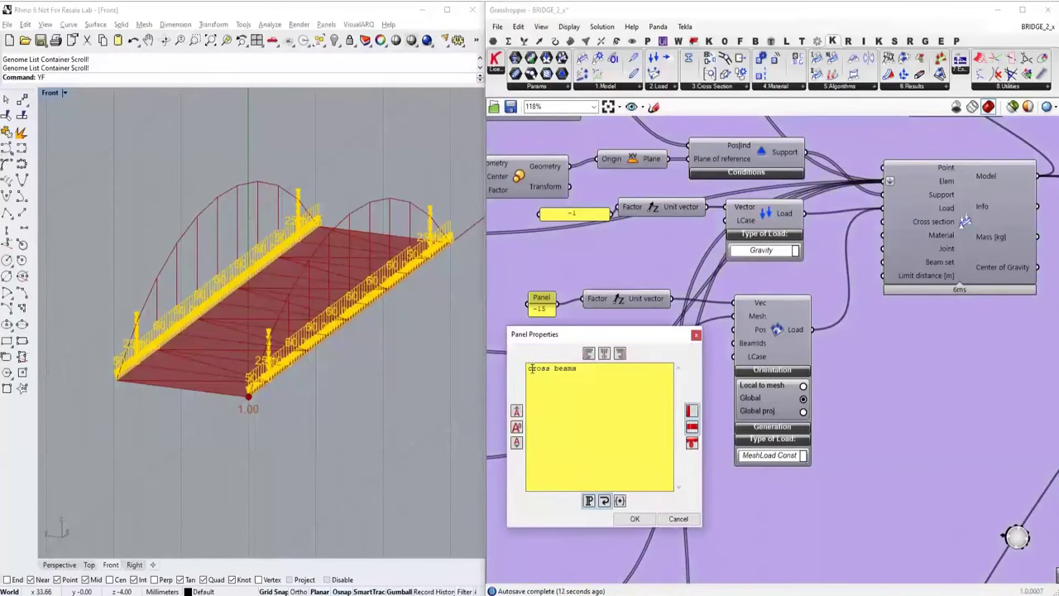
{"action": "left_click", "coordinate": [634, 518]}
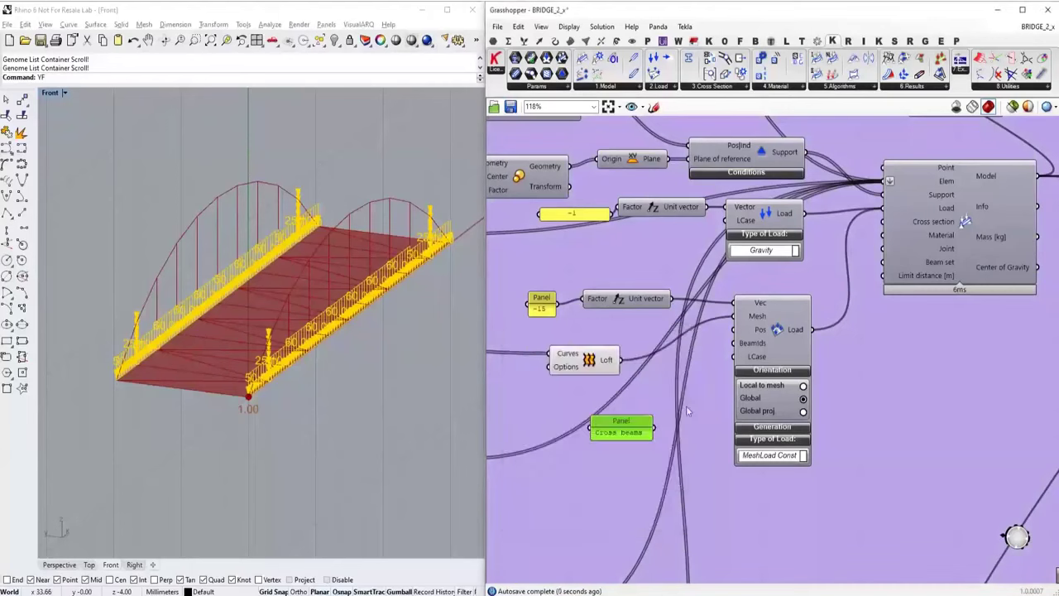
{"action": "left_click_drag", "start_coordinate": [654, 427], "coordinate": [732, 341]}
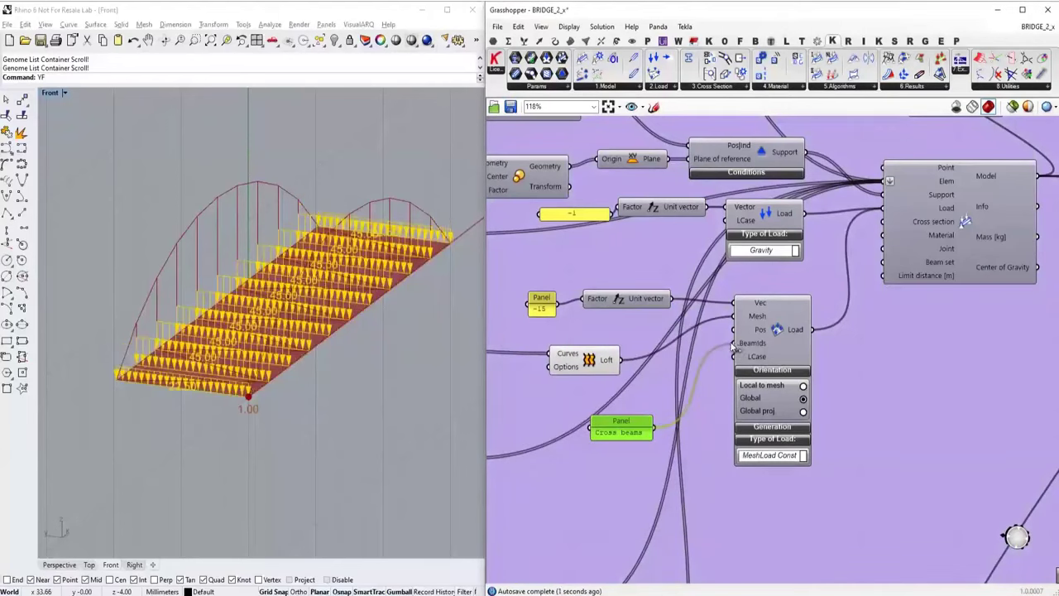
Step: Try the loaded bridge with the Number of cross beams slider at 5 and return the slider to 10
{"action": "scroll", "coordinate": [733, 364], "scroll_direction": "down", "scroll_amount": 6}
{"action": "right_click_drag", "start_coordinate": [733, 369], "coordinate": [964, 363]}
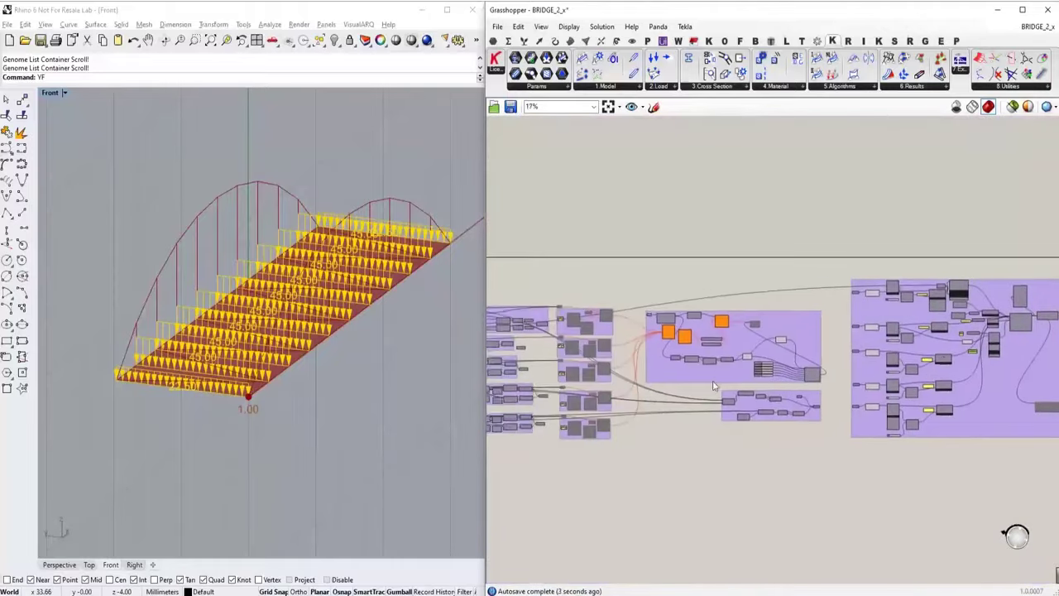
{"action": "right_click_drag", "start_coordinate": [714, 385], "coordinate": [872, 397]}
{"action": "right_click_drag", "start_coordinate": [515, 400], "coordinate": [755, 411]}
{"action": "scroll", "coordinate": [699, 389], "scroll_direction": "up", "scroll_amount": 3}
{"action": "scroll", "coordinate": [699, 381], "scroll_direction": "up", "scroll_amount": 4}
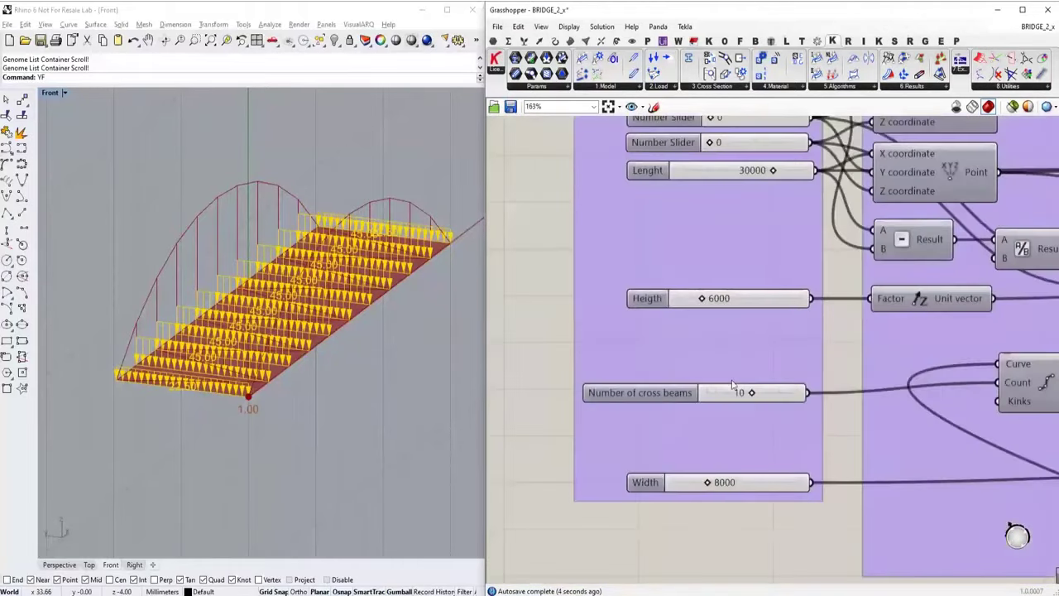
{"action": "left_click", "coordinate": [744, 392]}
{"action": "double_click", "coordinate": [744, 392]}
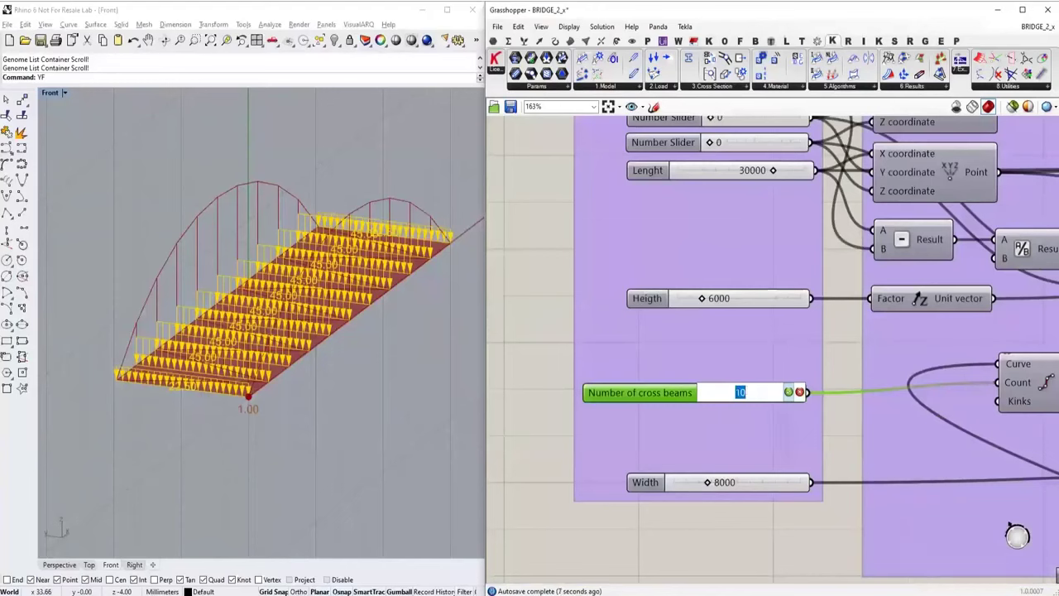
{"action": "type", "text": "5"}
{"action": "left_click", "coordinate": [797, 391]}
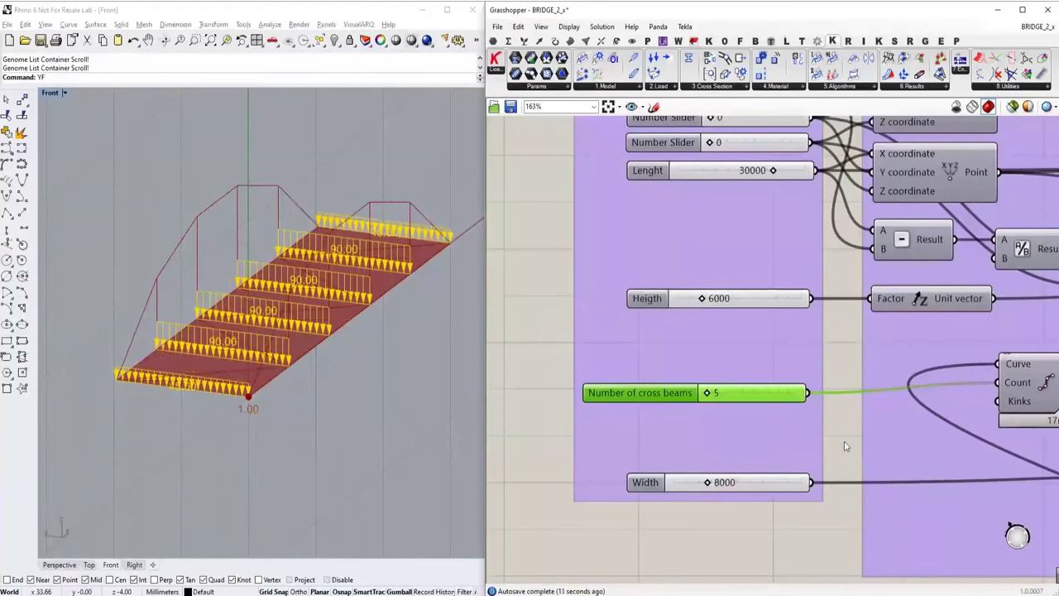
{"action": "double_click", "coordinate": [716, 394]}
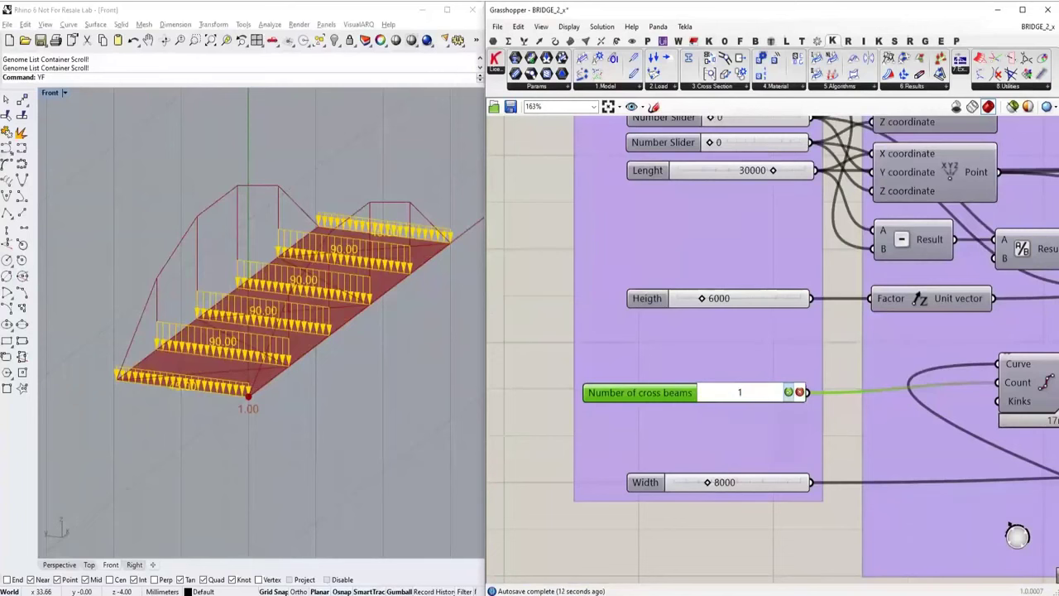
{"action": "key", "text": "Return"}
{"action": "scroll", "coordinate": [721, 342], "scroll_direction": "down", "scroll_amount": 8}
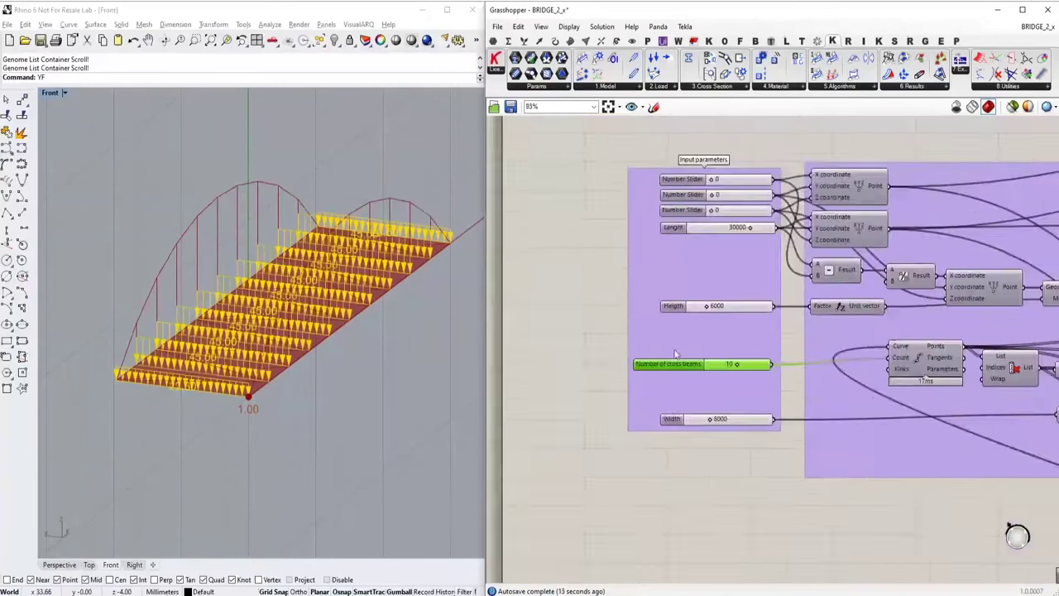
Step: Add a Karamba3D Beam-Joints component below the mesh load and enable Ry and Rz at both the starting and end nodes
{"action": "right_click_drag", "start_coordinate": [827, 406], "coordinate": [618, 415]}
{"action": "scroll", "coordinate": [775, 380], "scroll_direction": "up", "scroll_amount": 5}
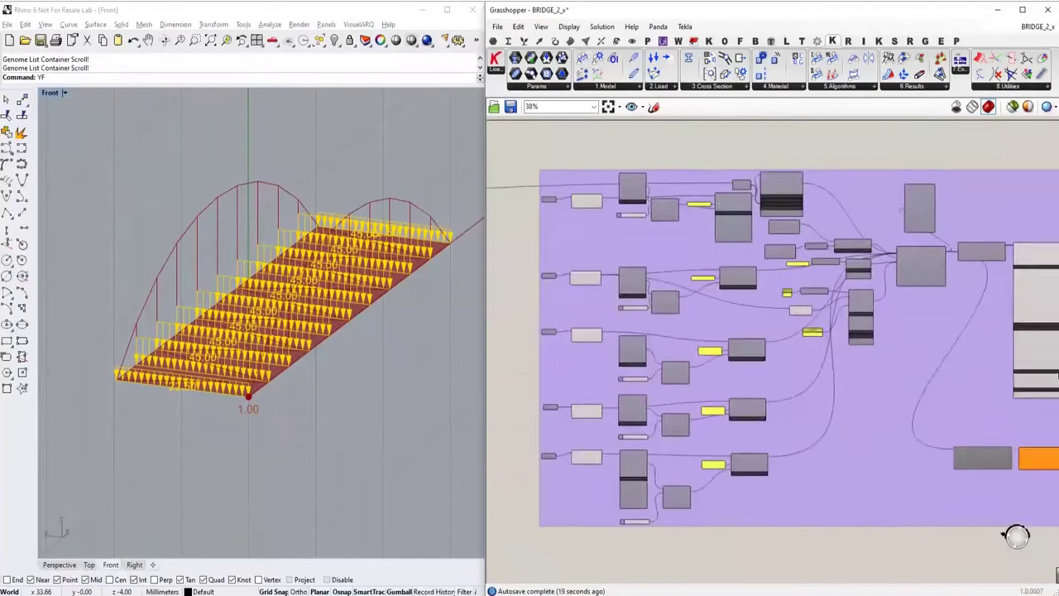
{"action": "right_click_drag", "start_coordinate": [718, 411], "coordinate": [713, 430]}
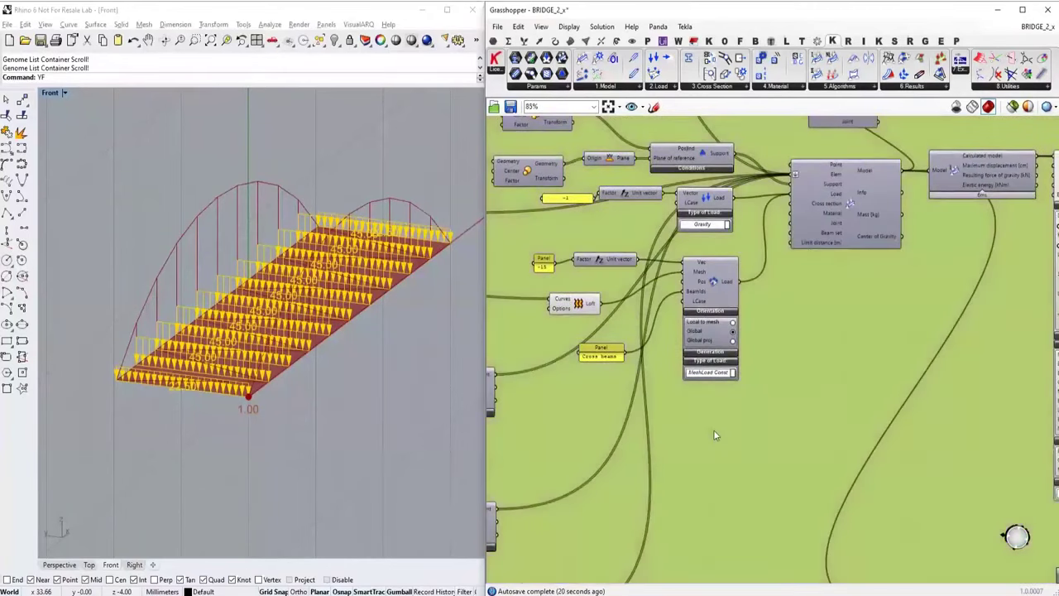
{"action": "double_click", "coordinate": [713, 429]}
{"action": "type", "text": "joint"}
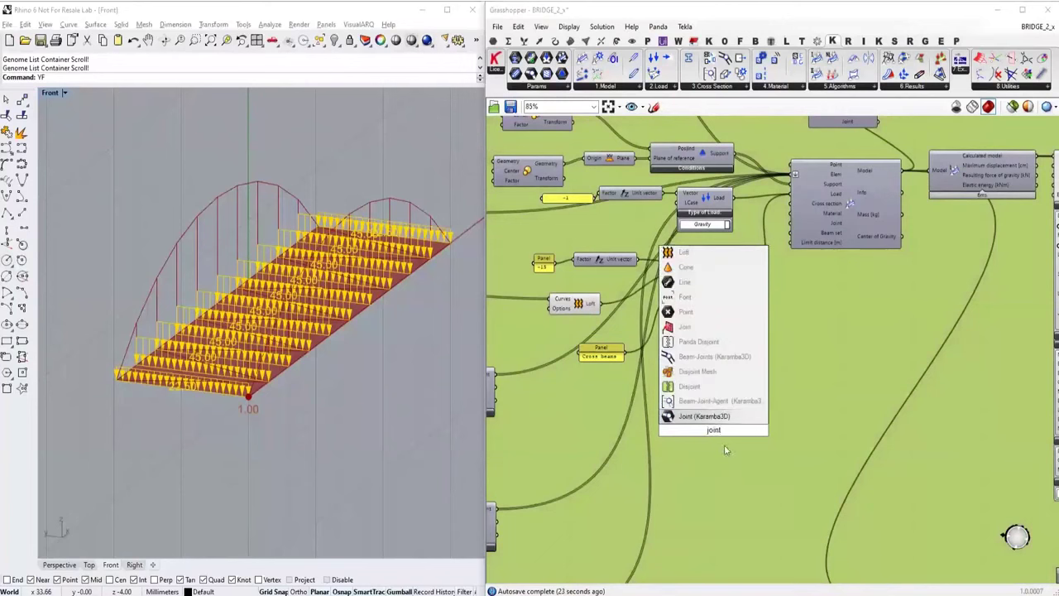
{"action": "left_click", "coordinate": [714, 355]}
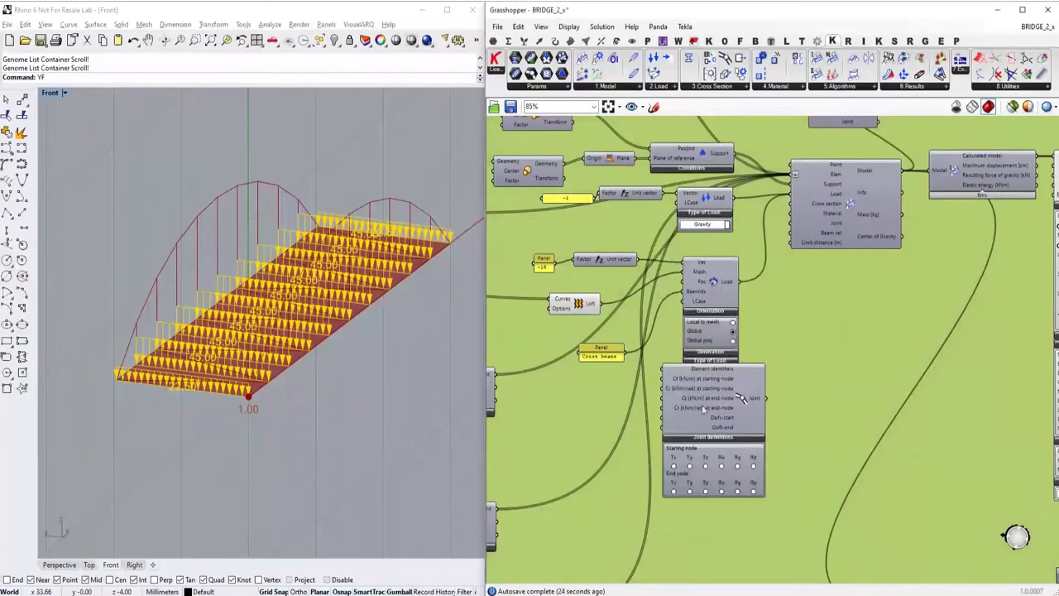
{"action": "scroll", "coordinate": [732, 534], "scroll_direction": "up", "scroll_amount": 1}
{"action": "scroll", "coordinate": [732, 527], "scroll_direction": "up", "scroll_amount": 1}
{"action": "left_click", "coordinate": [688, 458]}
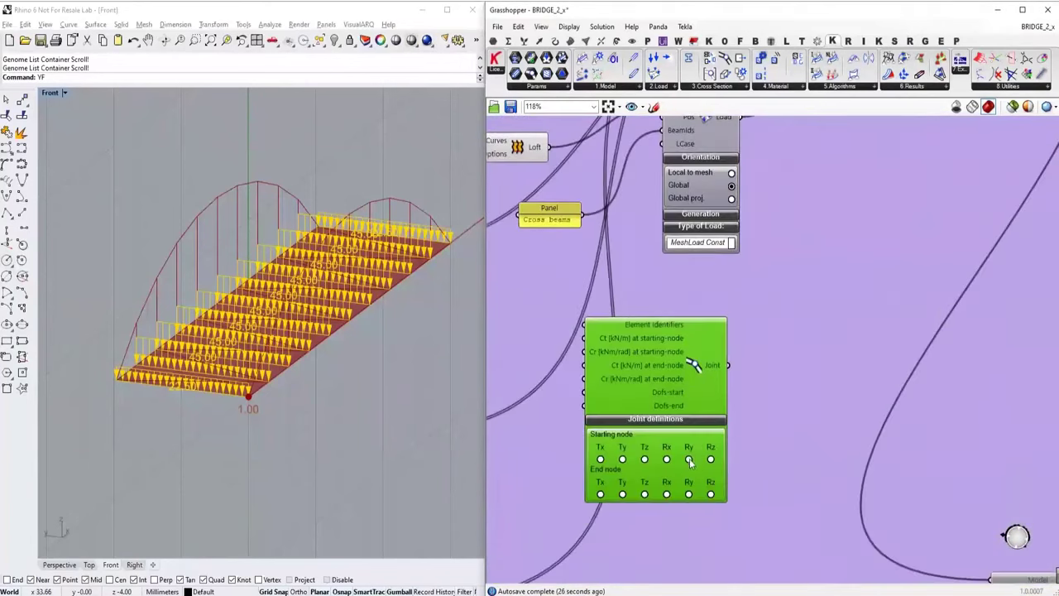
{"action": "left_click", "coordinate": [710, 494]}
Step: Connect the Beam-Joints output to the model assembly's Joint input and move the component away from the crossing wires
{"action": "scroll", "coordinate": [710, 497], "scroll_direction": "down", "scroll_amount": 3}
{"action": "left_click_drag", "start_coordinate": [777, 199], "coordinate": [775, 204]}
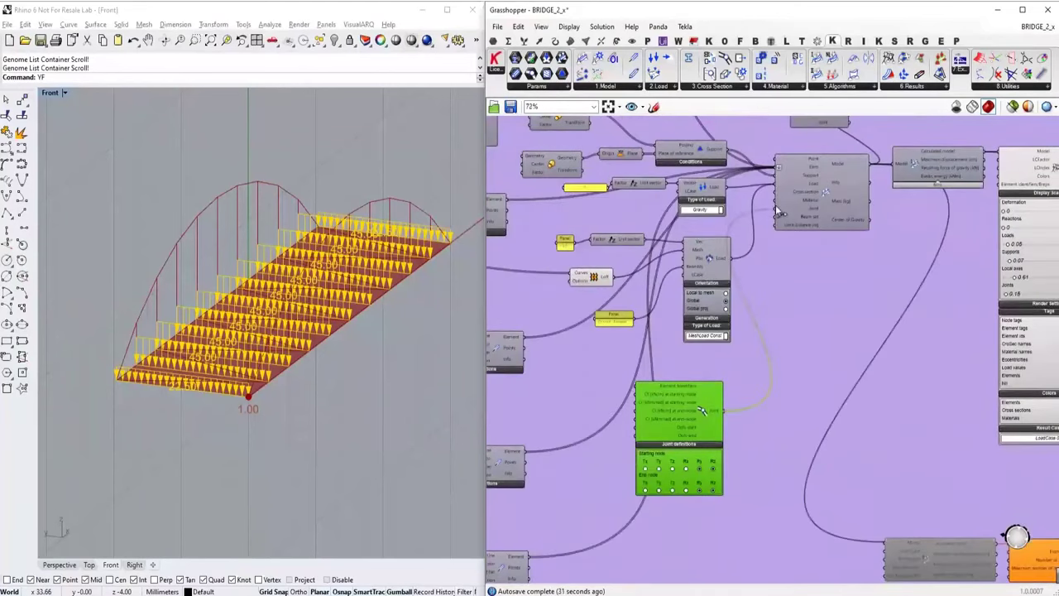
{"action": "scroll", "coordinate": [745, 348], "scroll_direction": "up", "scroll_amount": 3}
{"action": "left_click_drag", "start_coordinate": [730, 375], "coordinate": [800, 375]}
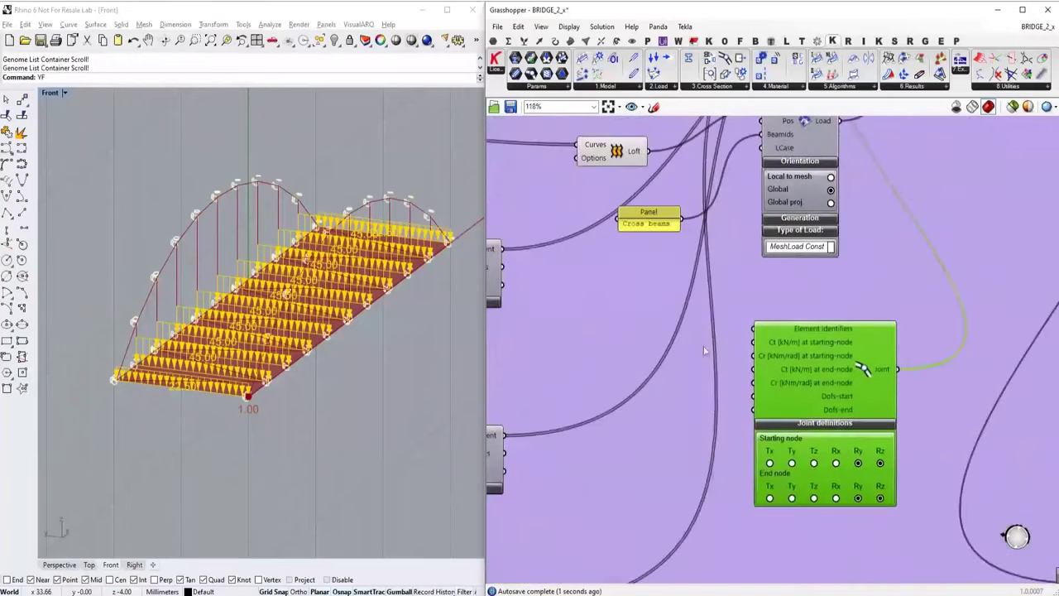
Step: Add two panels reading "Cross beams" and "Suspenders" beside the Beam-Joints component
{"action": "double_click", "coordinate": [627, 319]}
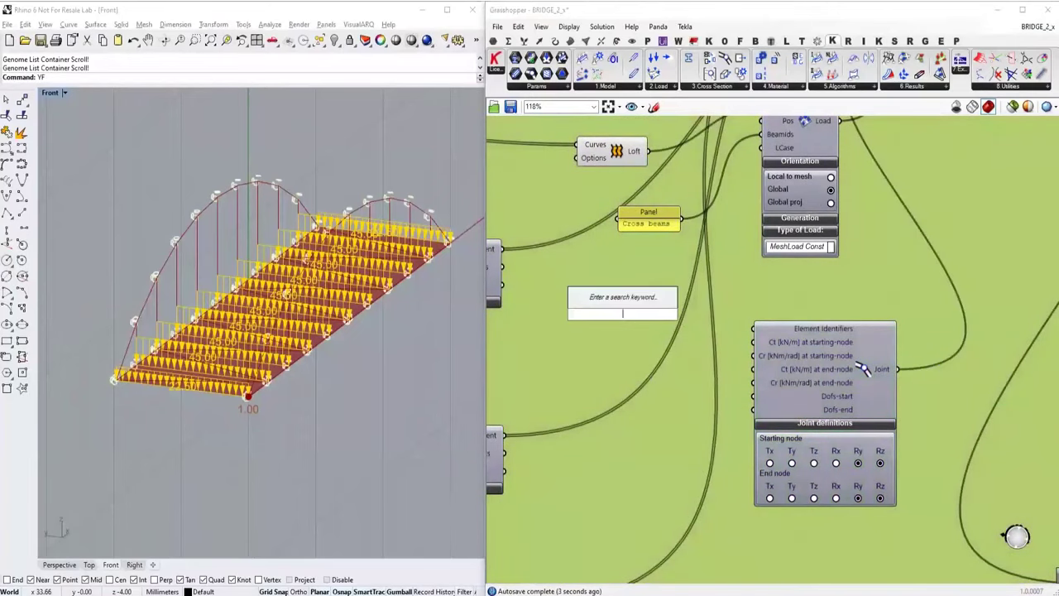
{"action": "type", "text": "//Cros"}
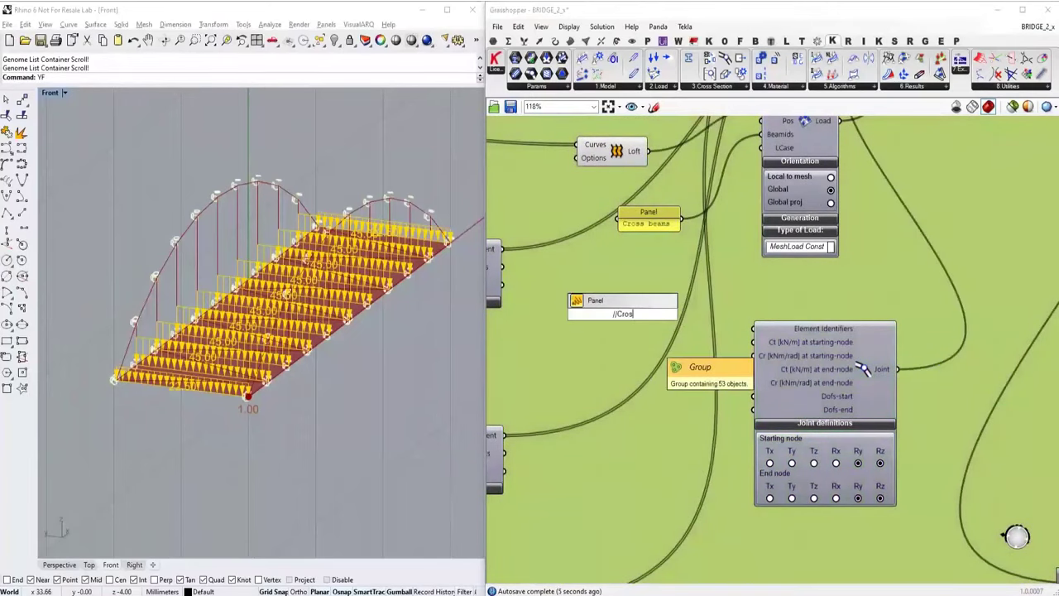
{"action": "type", "text": "s beams"}
{"action": "key", "text": "Return"}
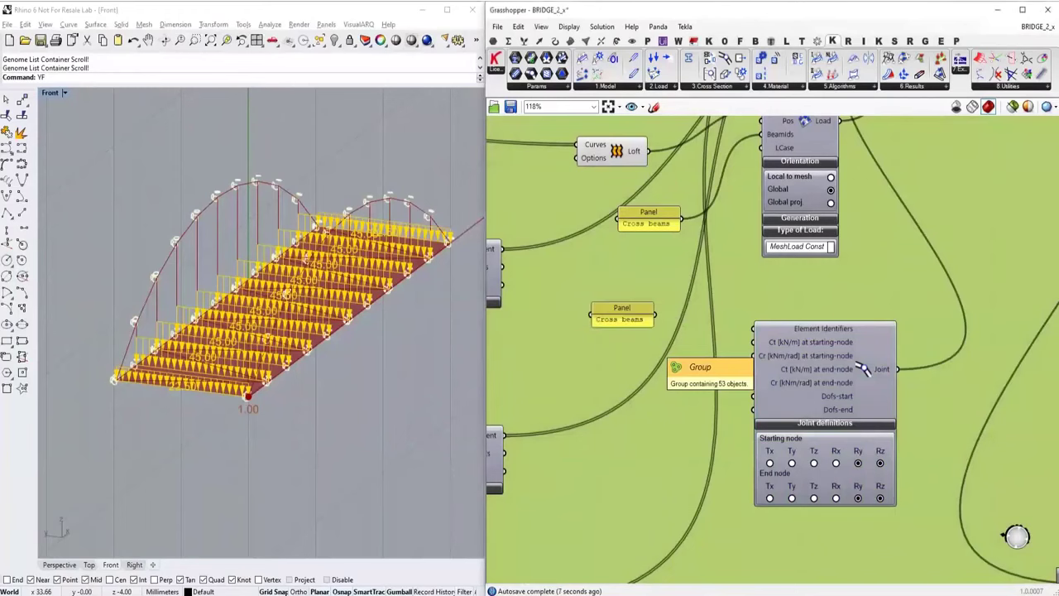
{"action": "scroll", "coordinate": [657, 319], "scroll_direction": "up", "scroll_amount": 1}
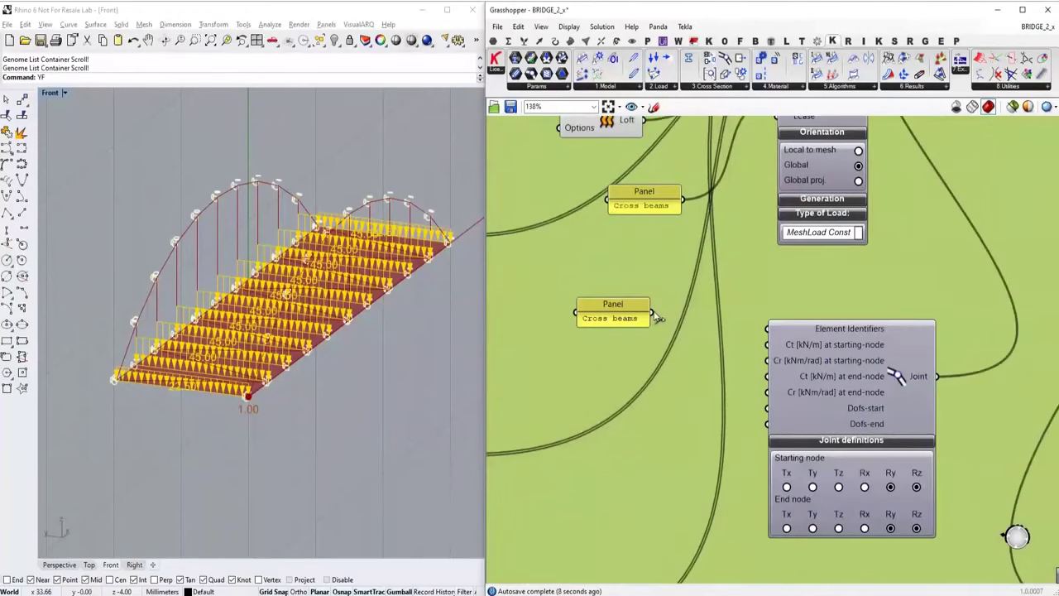
{"action": "double_click", "coordinate": [616, 358]}
{"action": "type", "text": "//"}
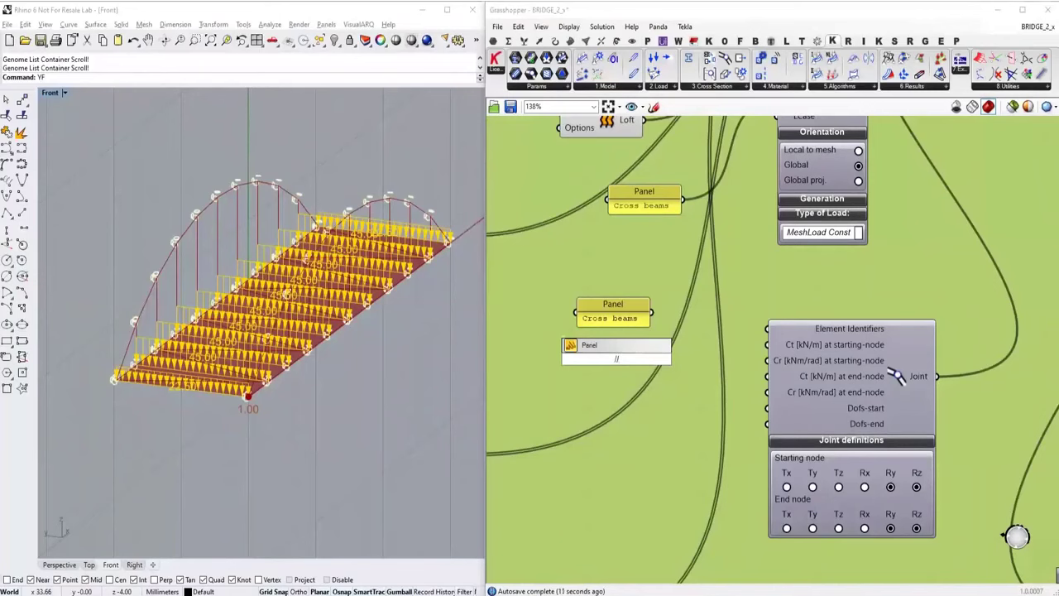
{"action": "type", "text": "Suspenders"}
{"action": "key", "text": "Return"}
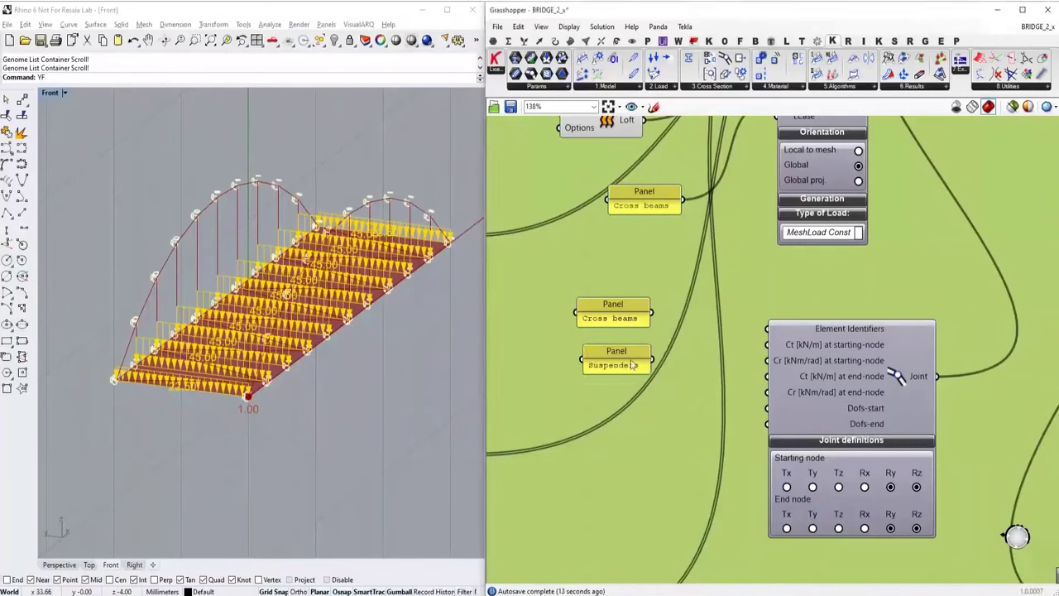
Step: Add a panel reading "Lateral bracing" and connect the Cross beams, Suspenders and Lateral bracing panels to the Beam-Joints' Element Identifiers input
{"action": "double_click", "coordinate": [596, 398]}
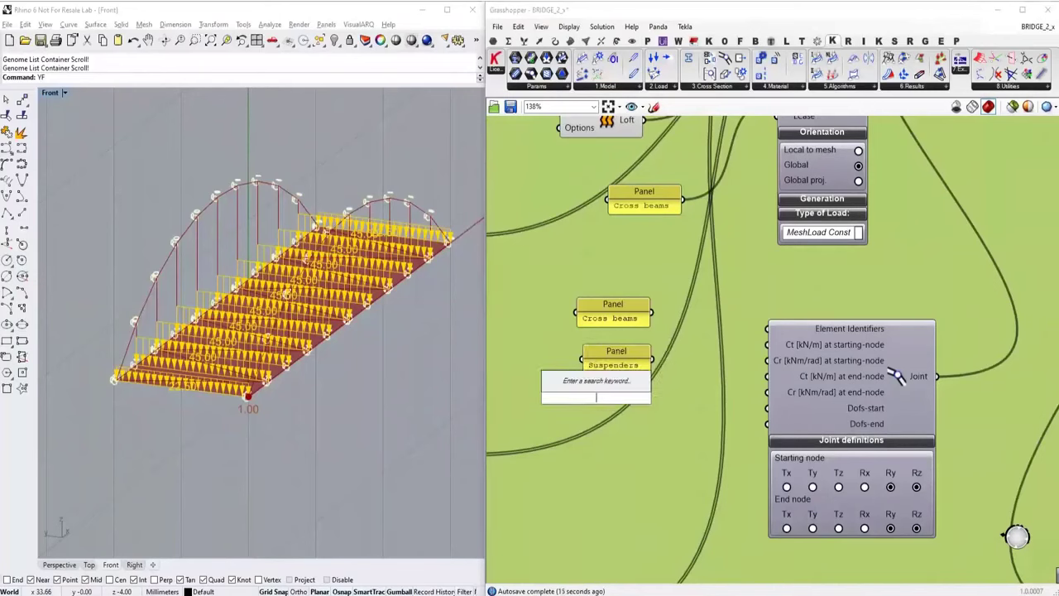
{"action": "type", "text": "//Later"}
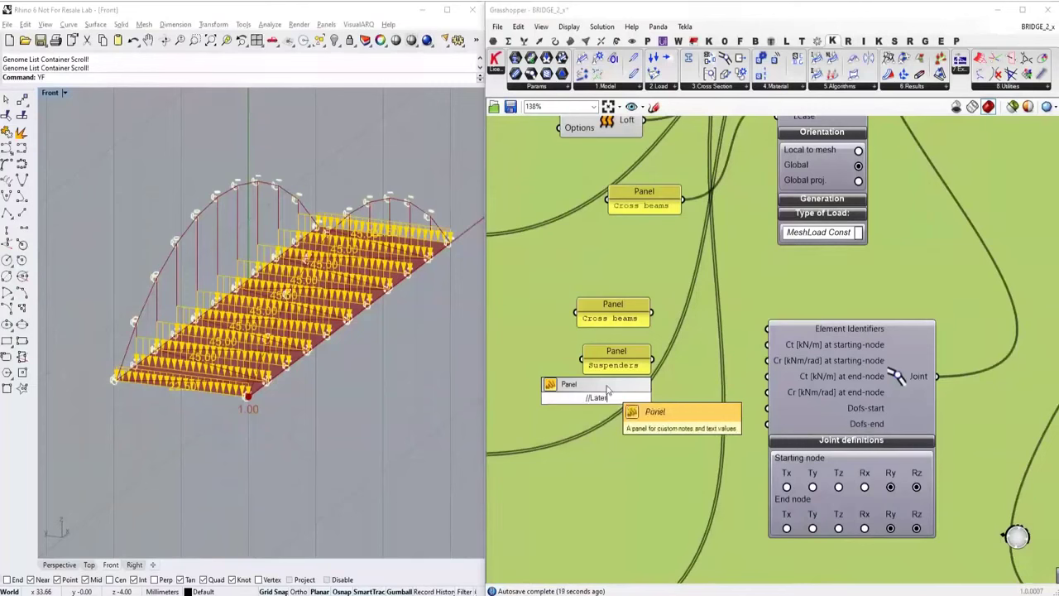
{"action": "type", "text": "al bracing"}
{"action": "key", "text": "Return"}
{"action": "left_click_drag", "start_coordinate": [651, 313], "coordinate": [767, 329]}
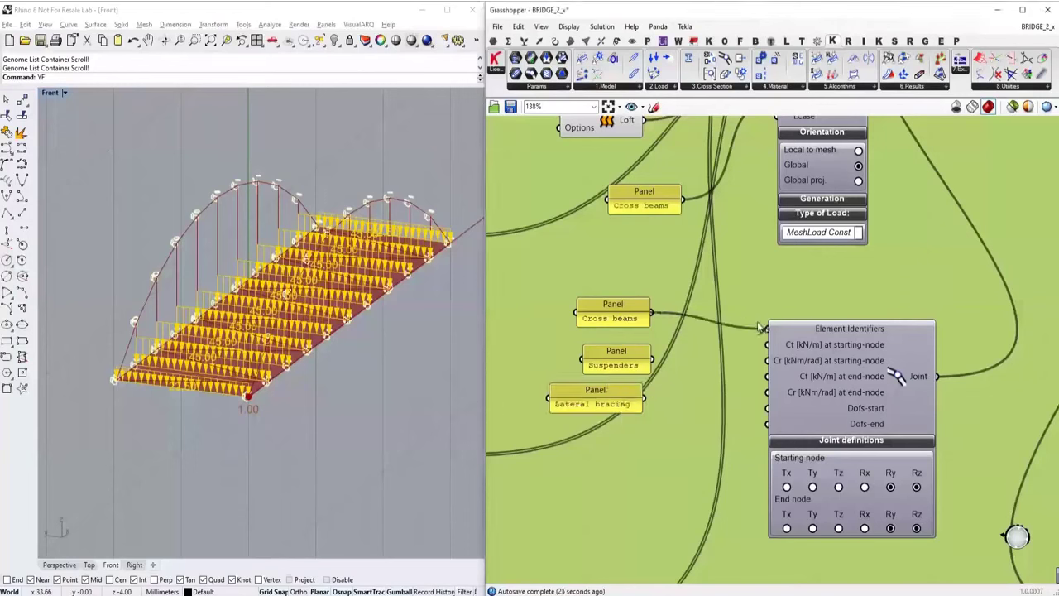
{"action": "left_click_drag", "start_coordinate": [654, 364], "coordinate": [767, 328]}
{"action": "left_click_drag", "start_coordinate": [641, 405], "coordinate": [767, 329], "text": "shift"}
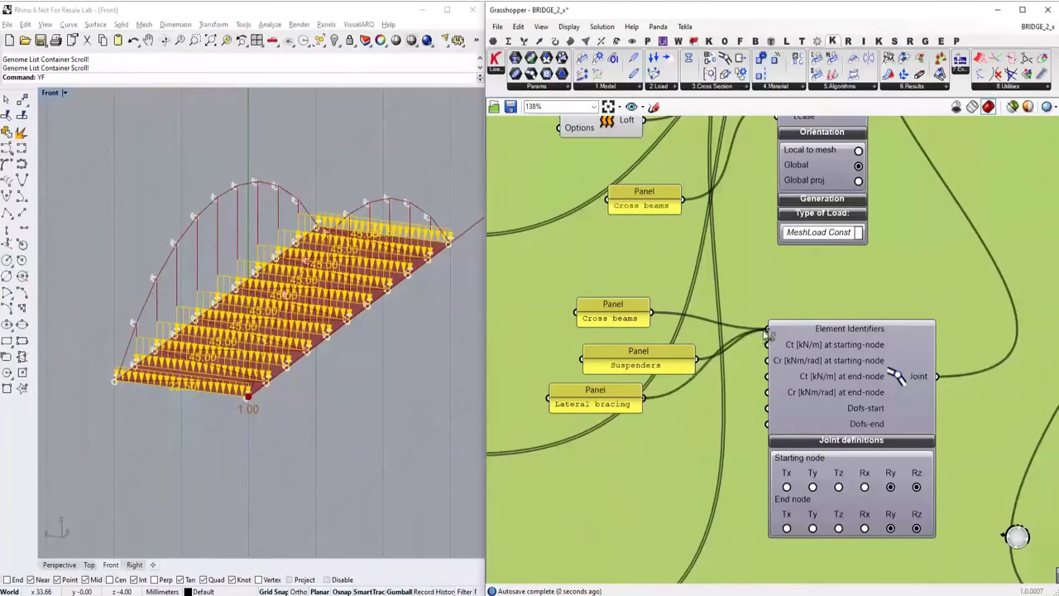
Step: Enable the disabled Karamba3D Beam View component beside the Model View and turn on its preview
{"action": "scroll", "coordinate": [698, 342], "scroll_direction": "down", "scroll_amount": 7}
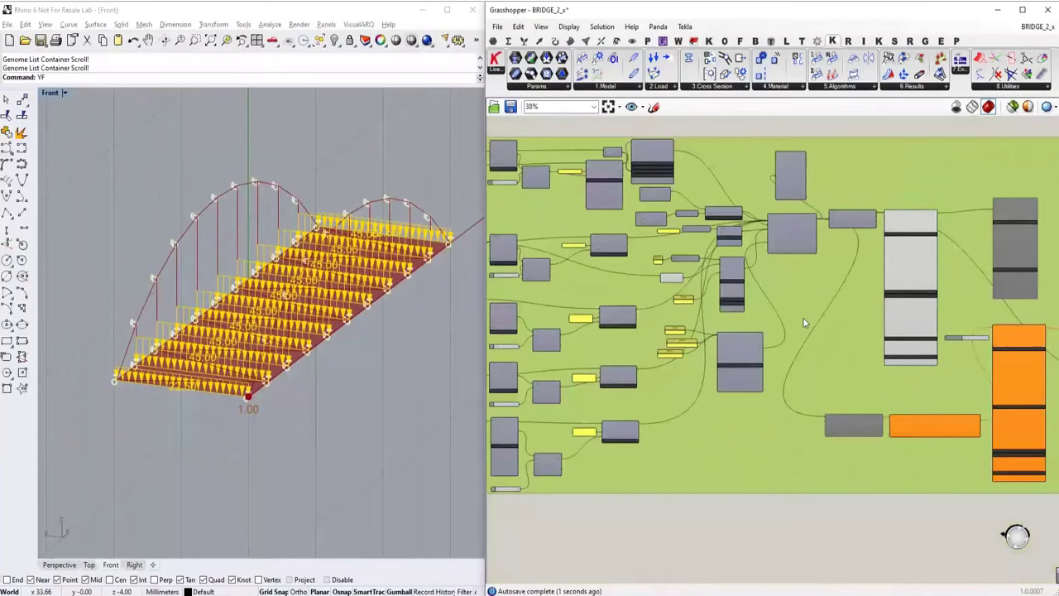
{"action": "right_click_drag", "start_coordinate": [802, 317], "coordinate": [713, 350]}
{"action": "scroll", "coordinate": [827, 256], "scroll_direction": "up", "scroll_amount": 5}
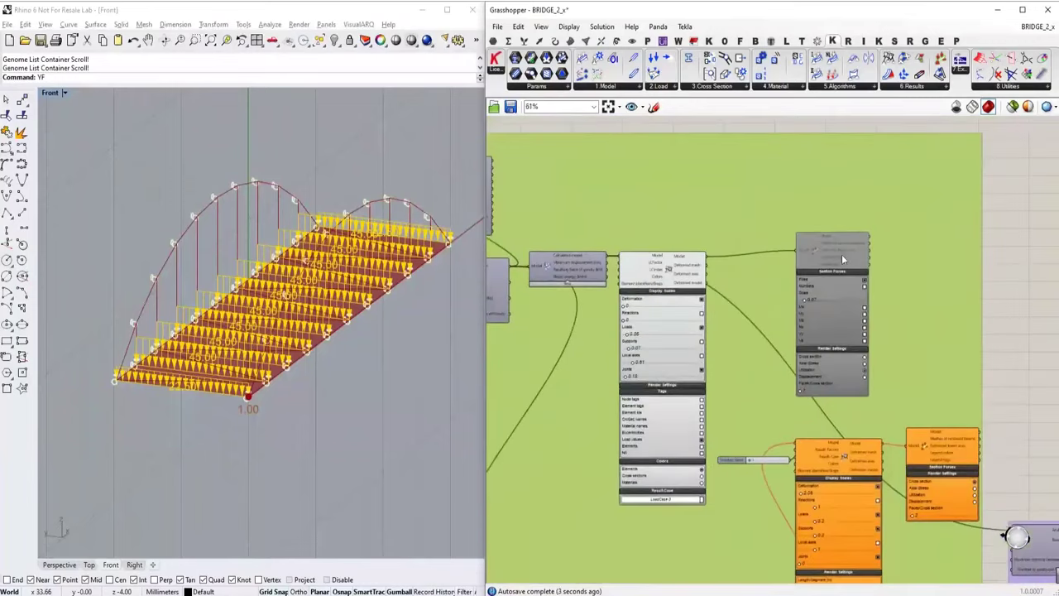
{"action": "right_click", "coordinate": [799, 253]}
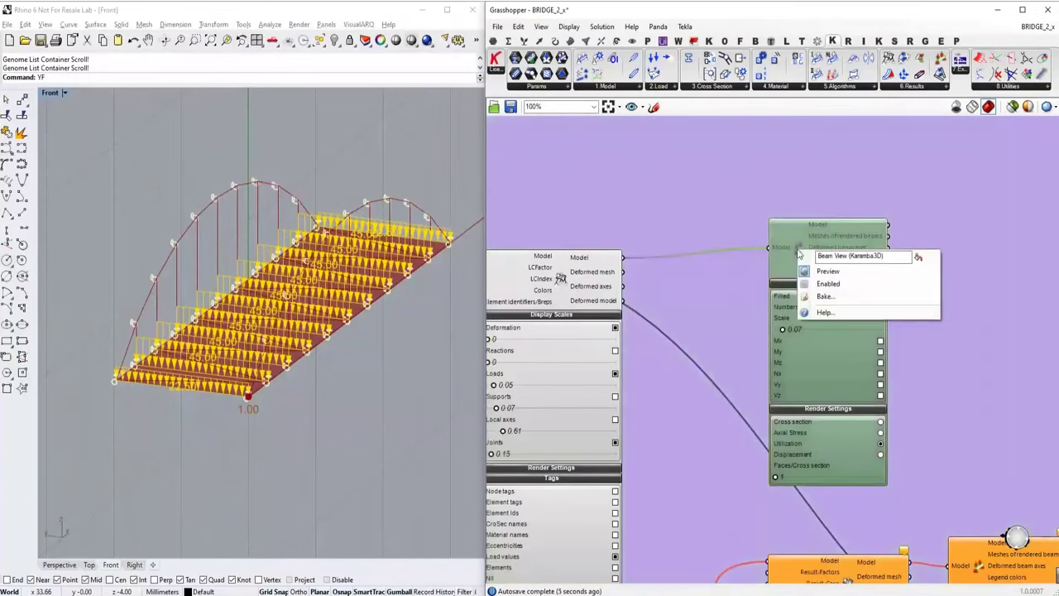
{"action": "left_click", "coordinate": [806, 270]}
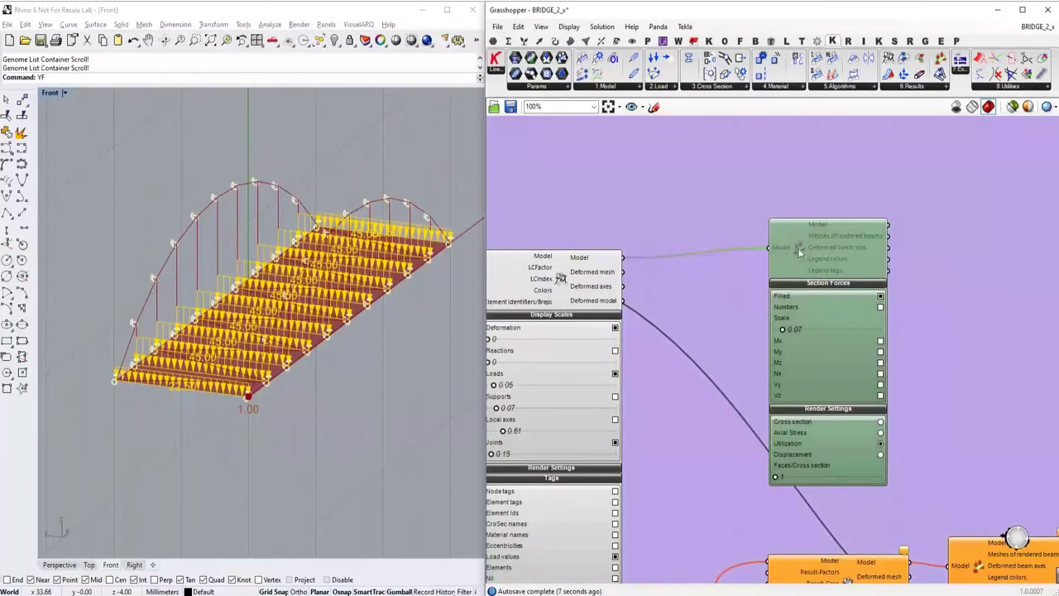
{"action": "right_click", "coordinate": [799, 252]}
{"action": "left_click", "coordinate": [828, 284]}
{"action": "right_click", "coordinate": [800, 253]}
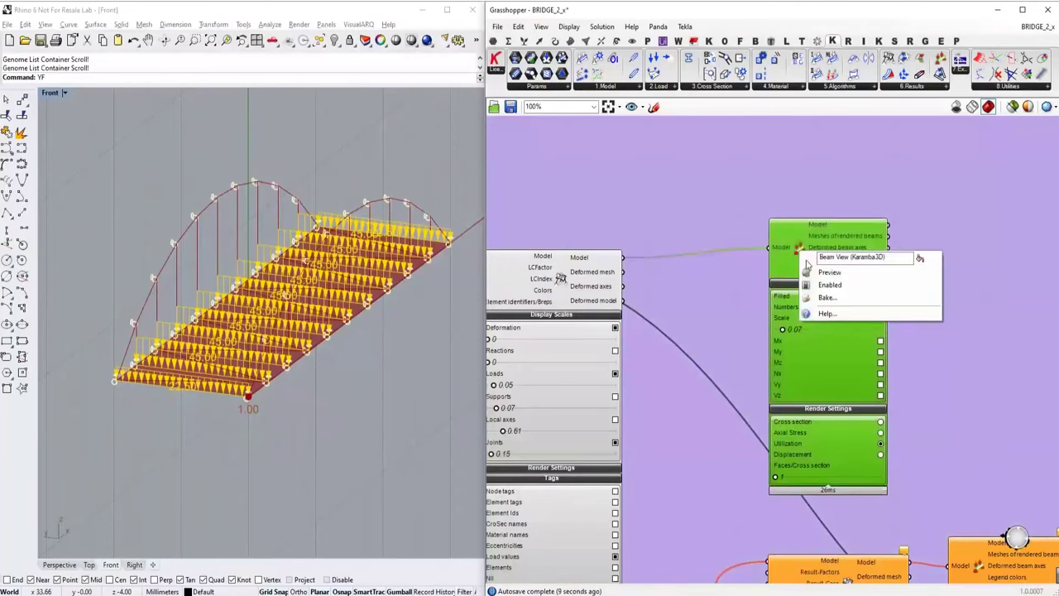
{"action": "left_click", "coordinate": [829, 272]}
Step: Compare the Cross section, Axial Stress and Displacement render settings of the Beam View and finish with Axial Stress
{"action": "scroll", "coordinate": [697, 267], "scroll_direction": "down", "scroll_amount": 3}
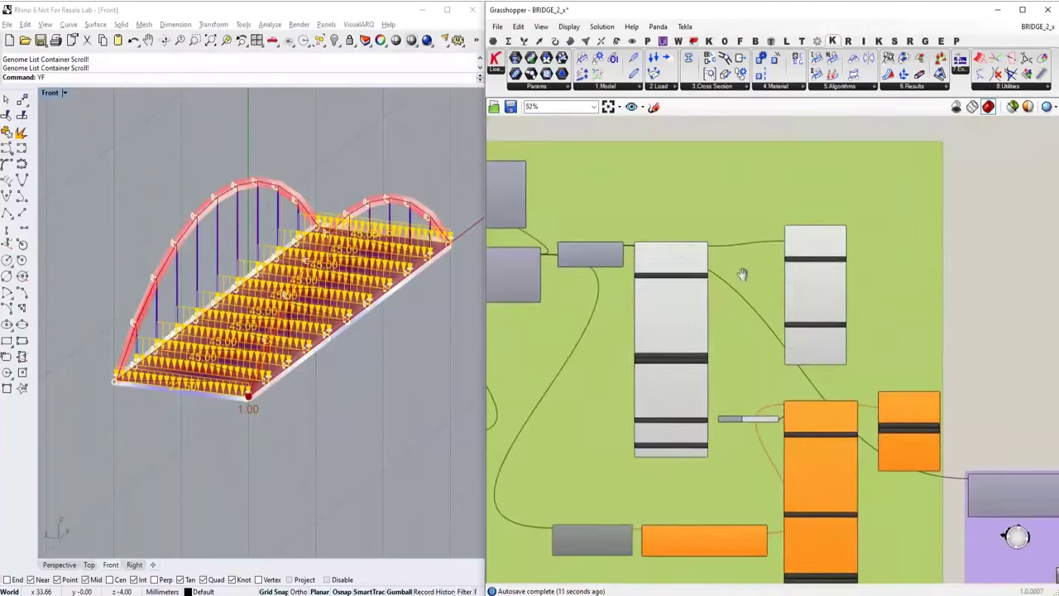
{"action": "scroll", "coordinate": [603, 258], "scroll_direction": "up", "scroll_amount": 3}
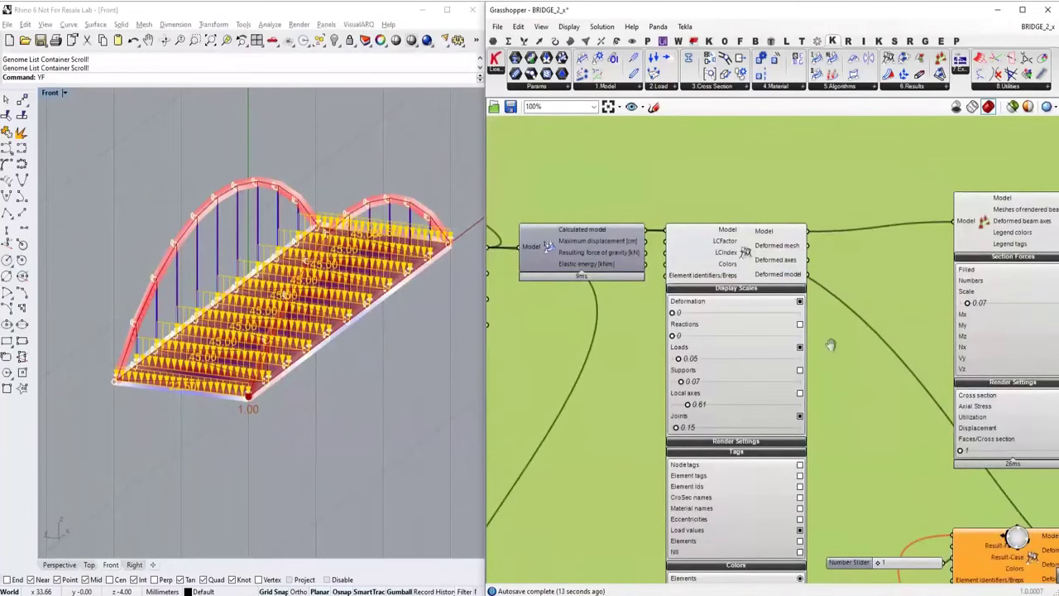
{"action": "right_click_drag", "start_coordinate": [831, 345], "coordinate": [793, 313]}
{"action": "mouse_move", "coordinate": [635, 281]}
{"action": "left_mouse_down"}
{"action": "mouse_move", "coordinate": [761, 283]}
{"action": "mouse_move", "coordinate": [623, 289]}
{"action": "left_mouse_up"}
{"action": "scroll", "coordinate": [653, 278], "scroll_direction": "down", "scroll_amount": 2}
{"action": "right_click_drag", "start_coordinate": [771, 335], "coordinate": [711, 296]}
{"action": "scroll", "coordinate": [767, 301], "scroll_direction": "up", "scroll_amount": 4}
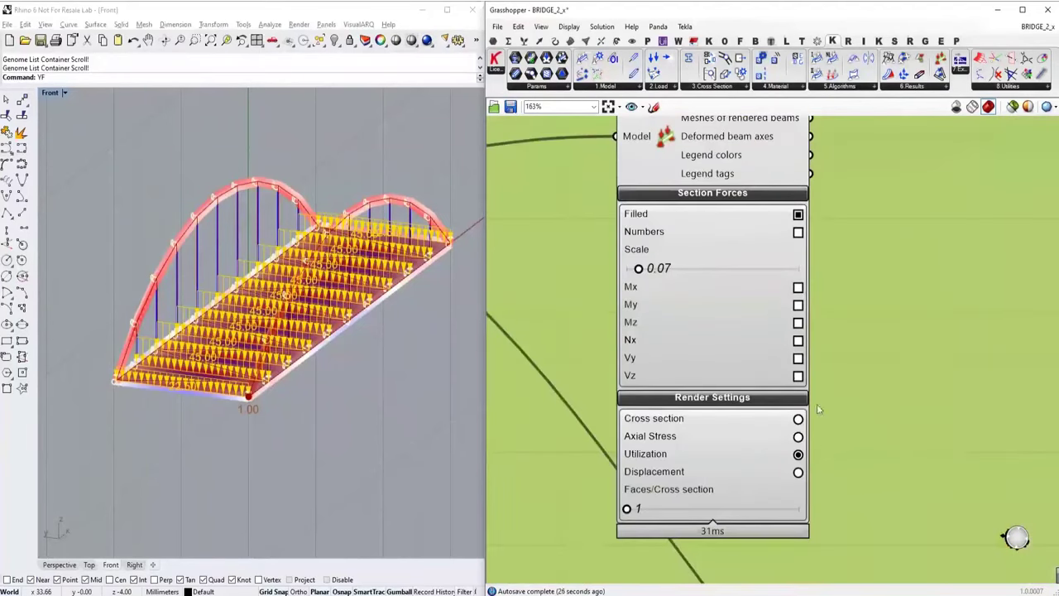
{"action": "left_click", "coordinate": [798, 420]}
{"action": "left_click", "coordinate": [799, 437]}
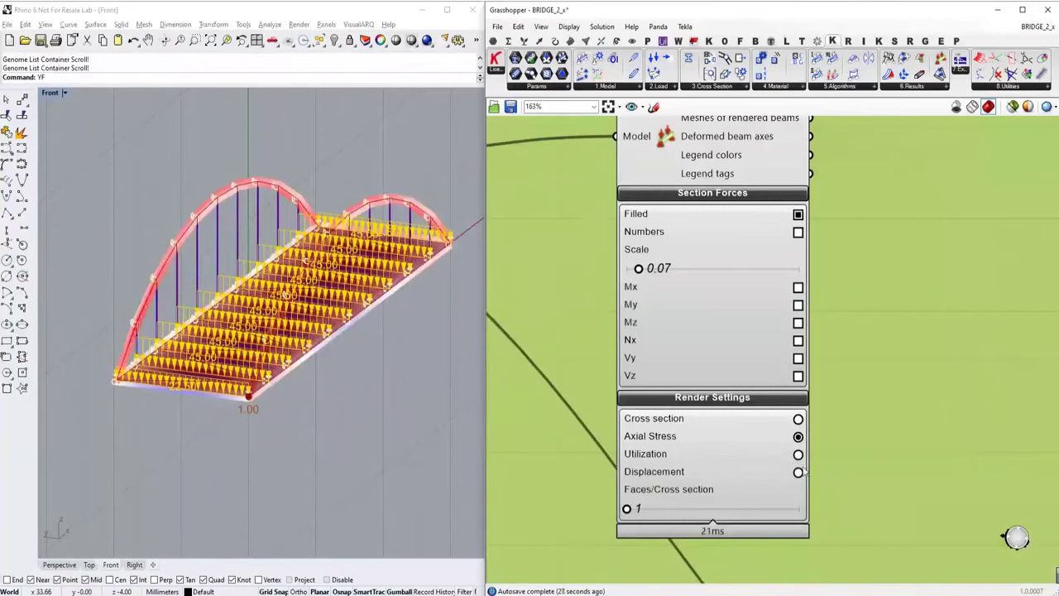
{"action": "left_click", "coordinate": [798, 473]}
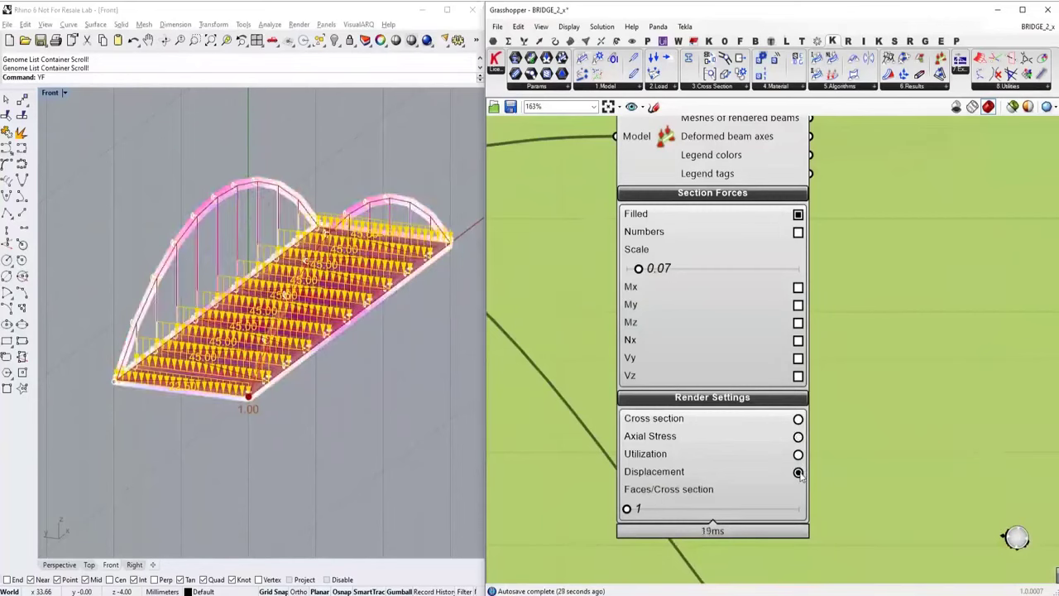
{"action": "left_click", "coordinate": [798, 419]}
{"action": "right_click_drag", "start_coordinate": [835, 334], "coordinate": [835, 353]}
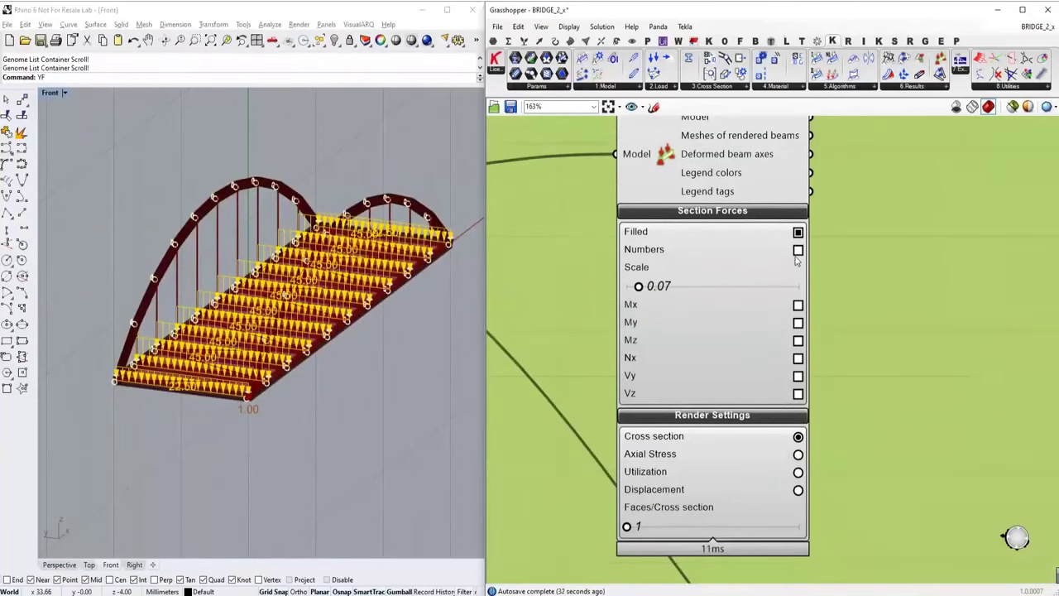
{"action": "left_click", "coordinate": [797, 462]}
{"action": "left_click", "coordinate": [797, 453]}
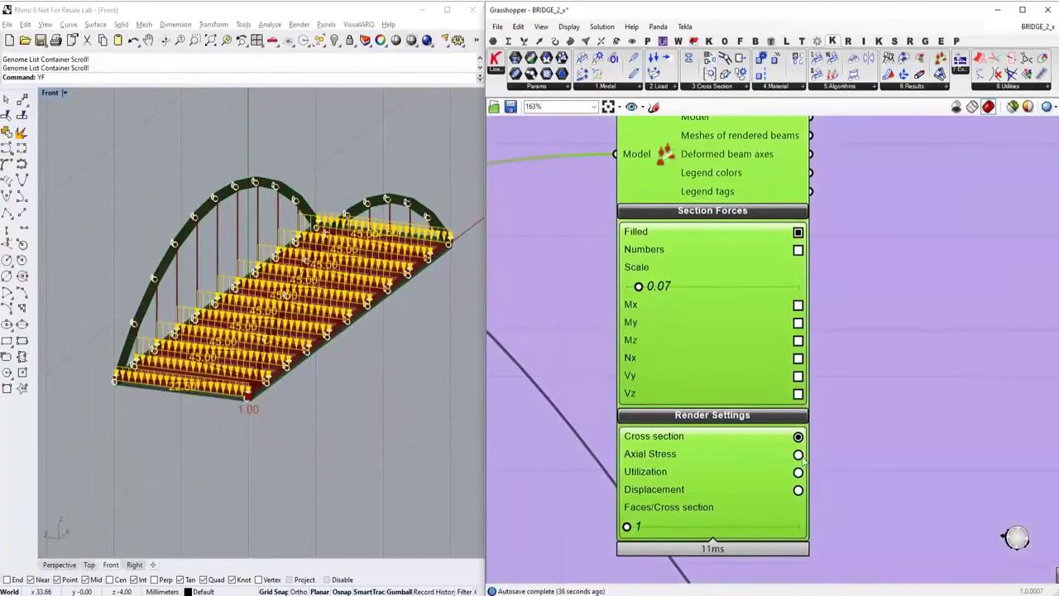
Step: Show the Mz, My and Vz section-force diagrams on the bridge and hide them again
{"action": "left_click", "coordinate": [797, 340]}
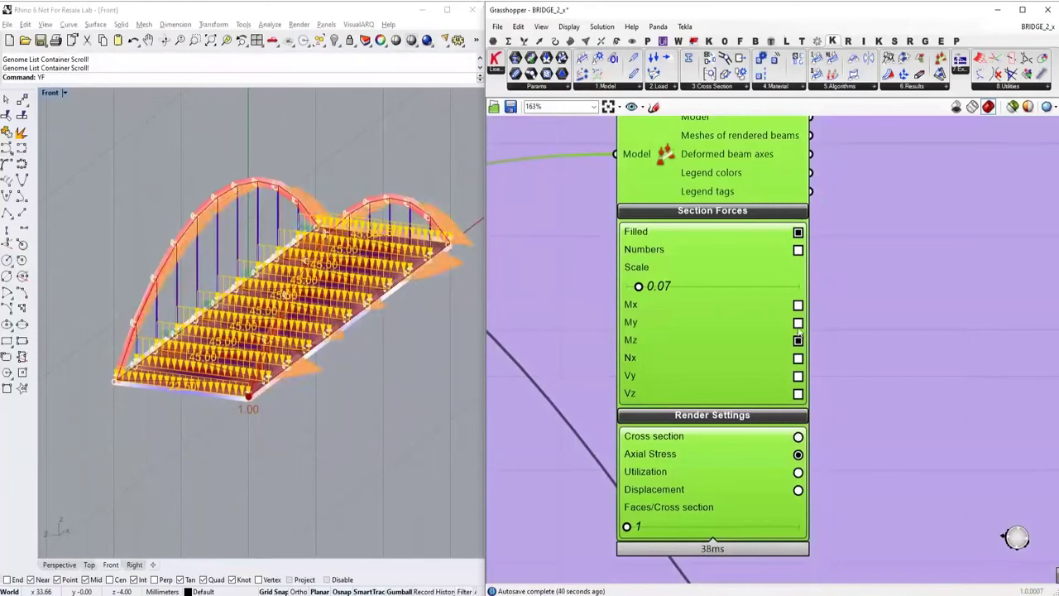
{"action": "left_click", "coordinate": [798, 322]}
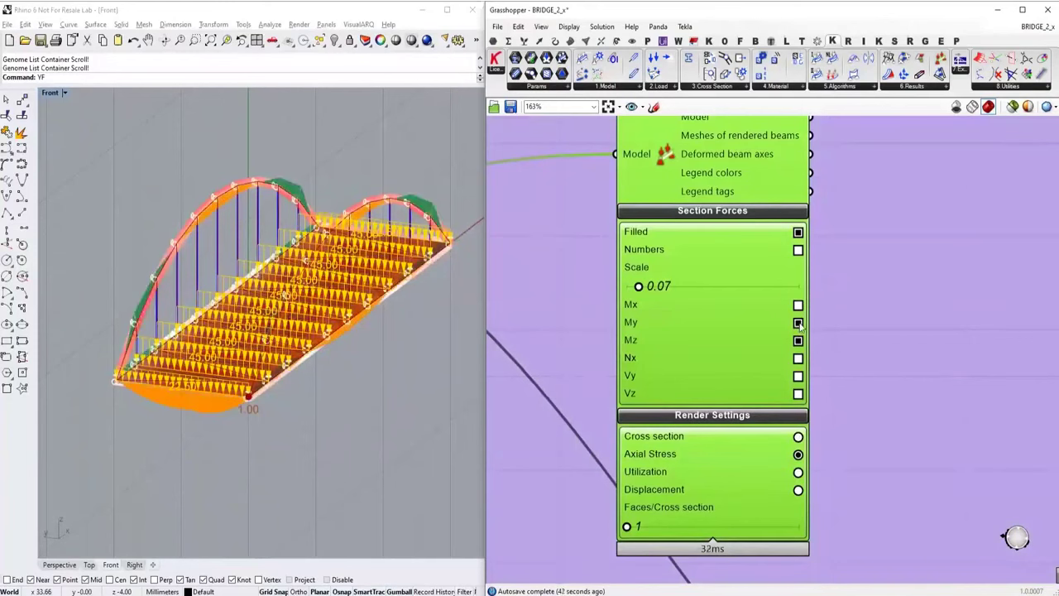
{"action": "left_click", "coordinate": [797, 393]}
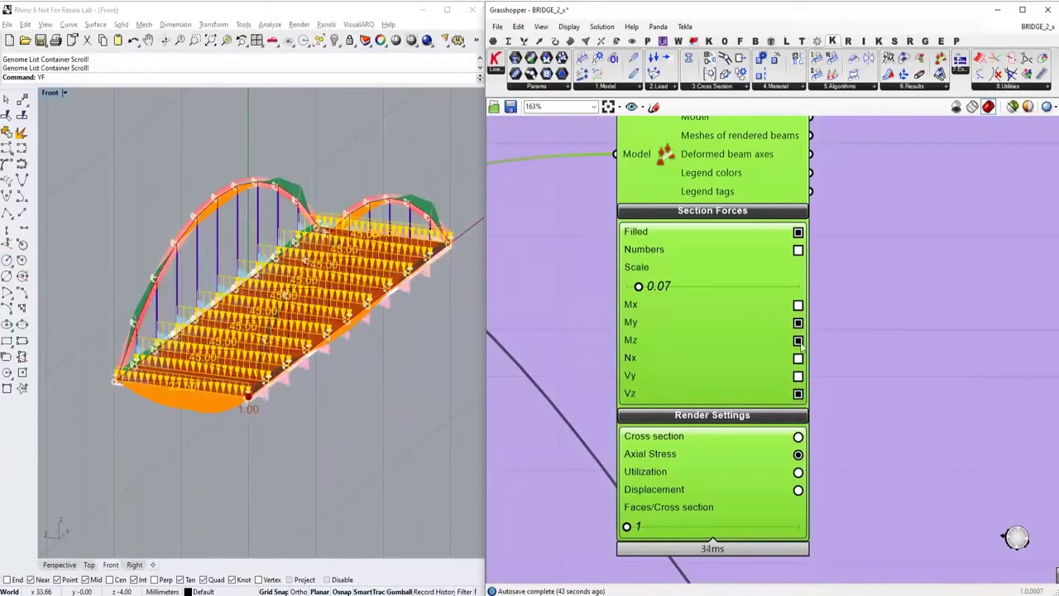
{"action": "left_click", "coordinate": [797, 323]}
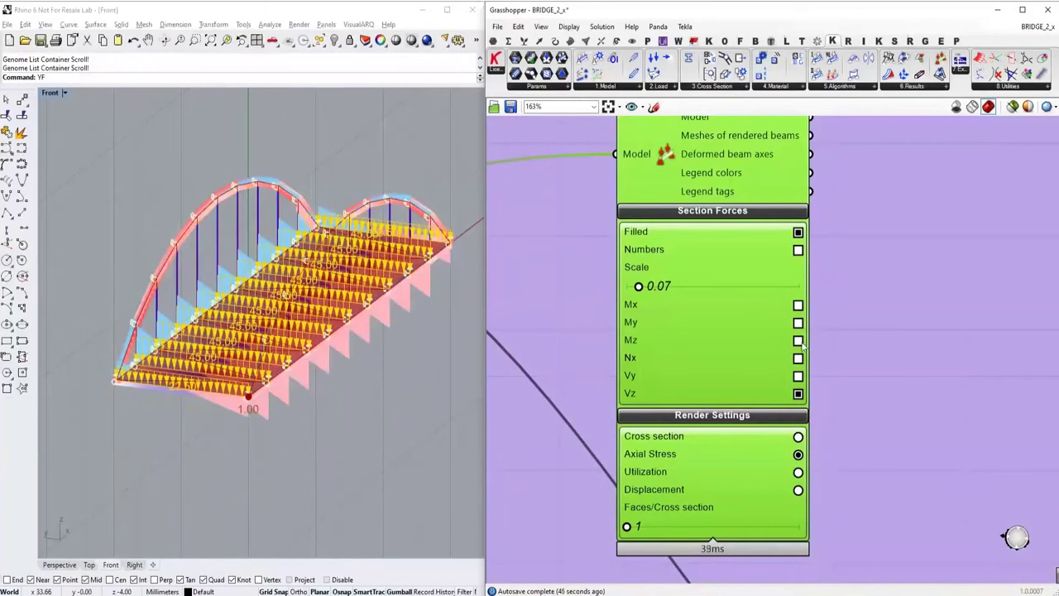
{"action": "left_click", "coordinate": [797, 394]}
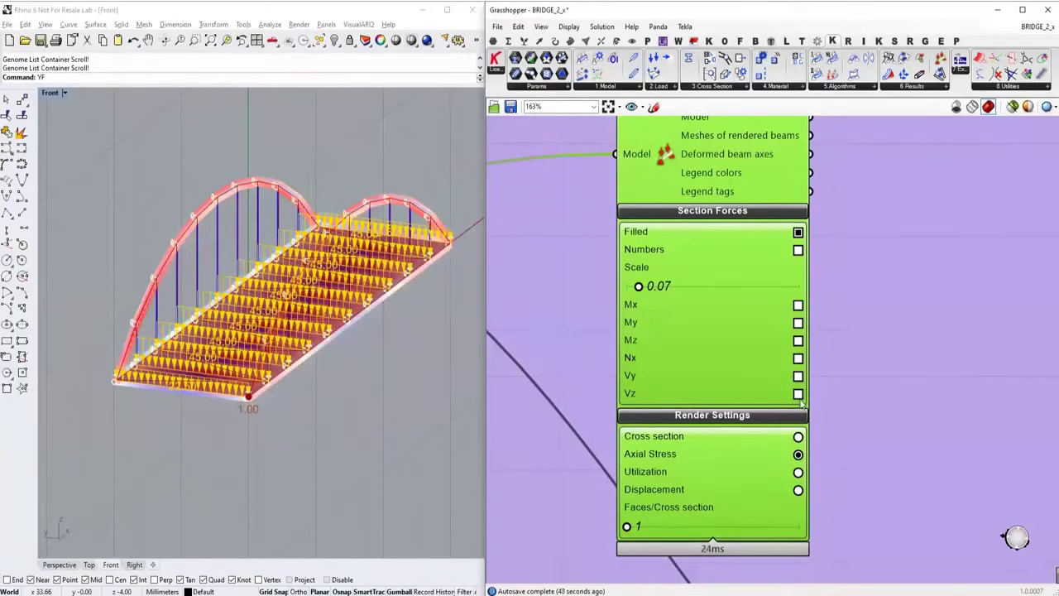
Step: Add a Legend component beside the Beam View and connect Legend colors to Colour and Legend tags to Tags
{"action": "scroll", "coordinate": [765, 314], "scroll_direction": "down", "scroll_amount": 2}
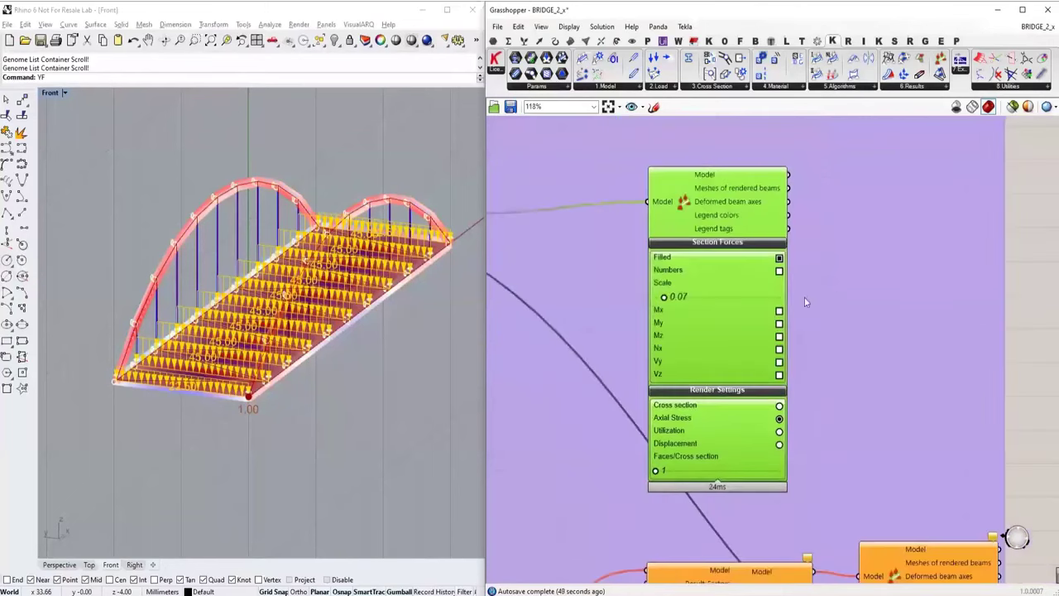
{"action": "double_click", "coordinate": [829, 265]}
{"action": "type", "text": "legend"}
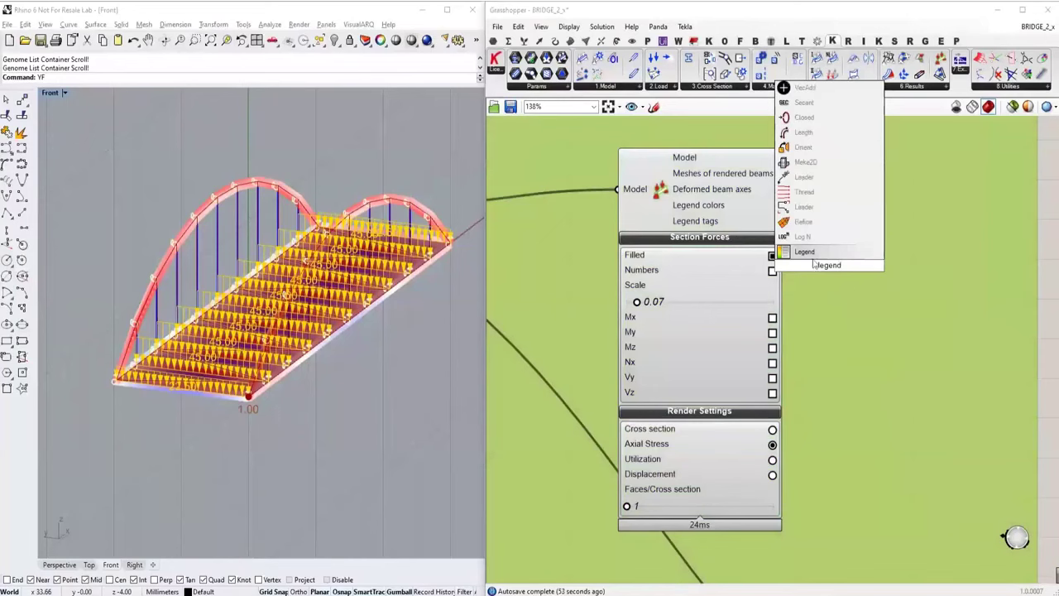
{"action": "key", "text": "Return"}
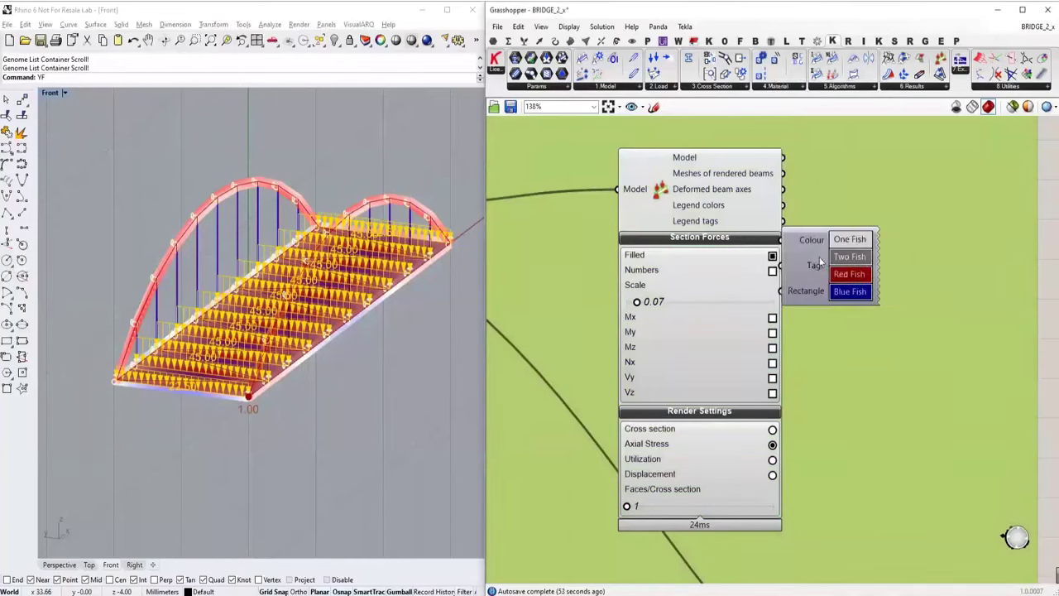
{"action": "left_click_drag", "start_coordinate": [783, 205], "coordinate": [824, 267]}
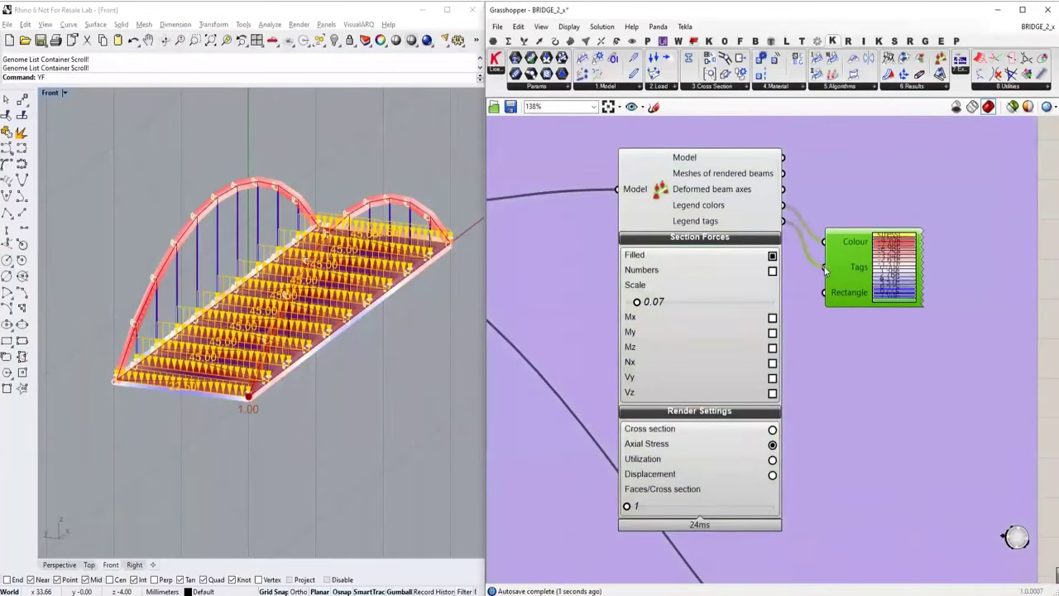
Step: Enlarge the Legend component in height and width for readable stress labels and align it with the Beam View's outputs
{"action": "scroll", "coordinate": [867, 306], "scroll_direction": "up", "scroll_amount": 1}
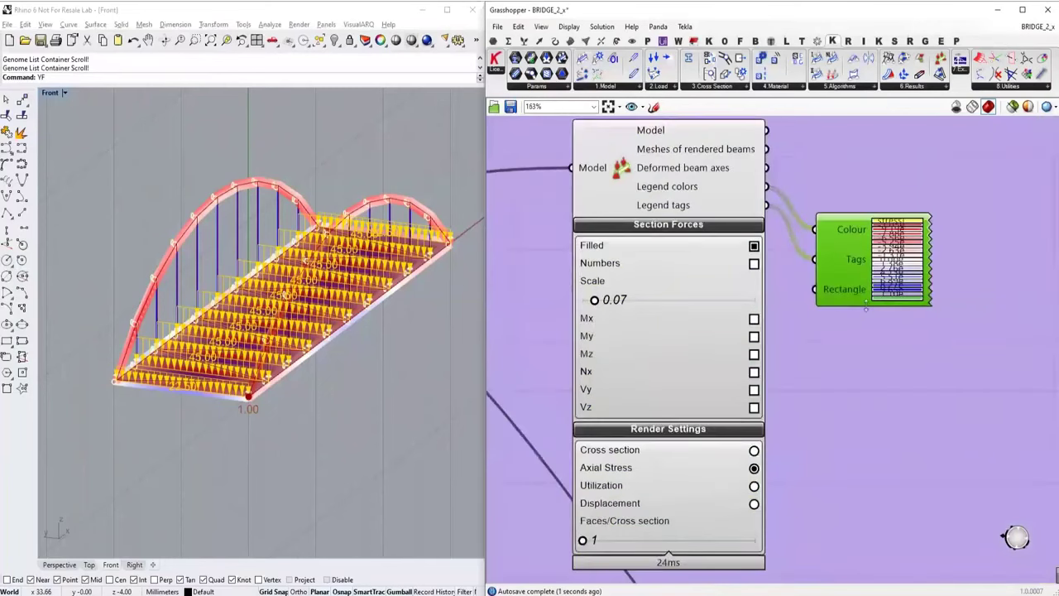
{"action": "left_click_drag", "start_coordinate": [866, 308], "coordinate": [887, 497]}
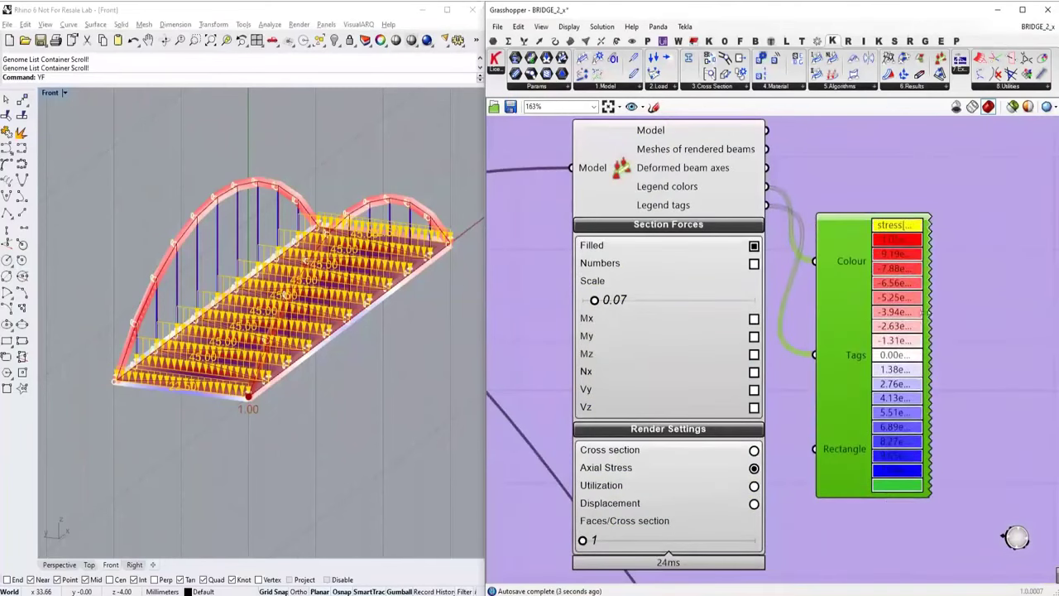
{"action": "left_click_drag", "start_coordinate": [924, 313], "coordinate": [971, 313]}
{"action": "scroll", "coordinate": [954, 290], "scroll_direction": "down", "scroll_amount": 3}
{"action": "right_click_drag", "start_coordinate": [884, 282], "coordinate": [818, 305]}
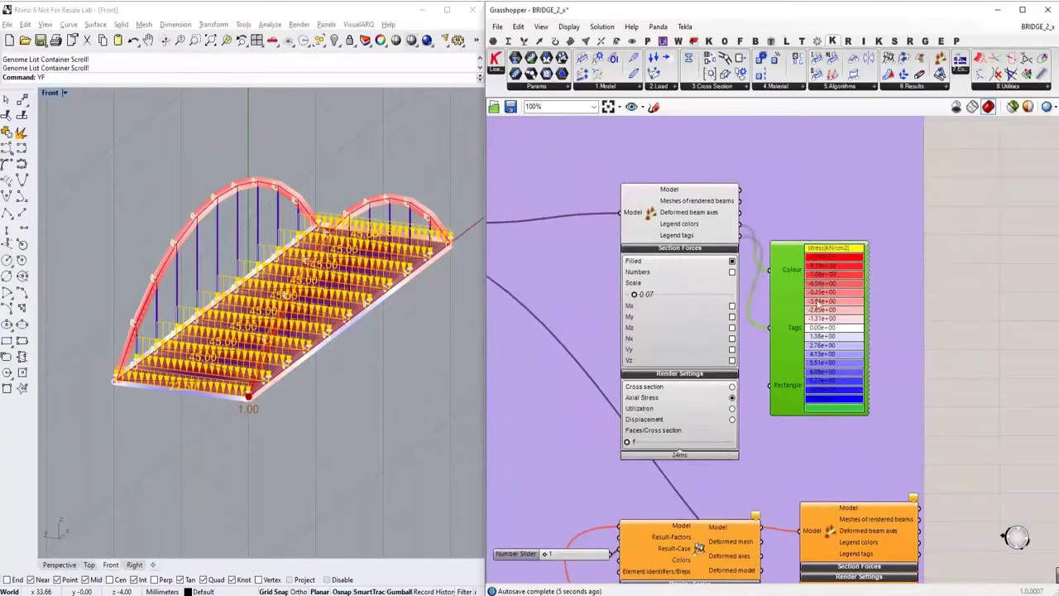
{"action": "left_click_drag", "start_coordinate": [816, 302], "coordinate": [825, 257]}
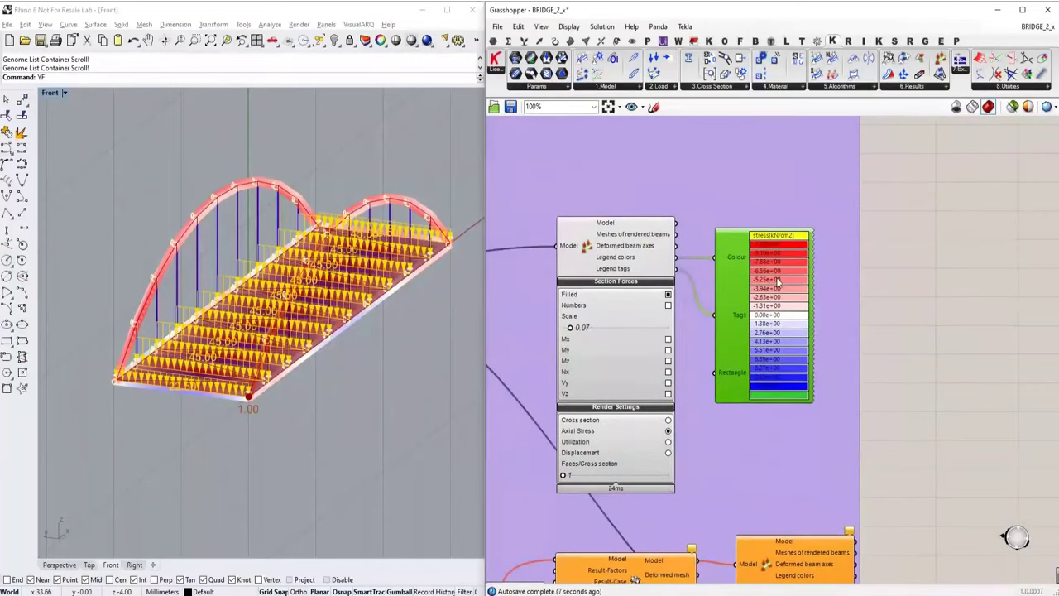
Step: Add a Karamba3D Utilization of Elements component outside the group and connect the Beam View's Model output to its Analyzed model input
{"action": "scroll", "coordinate": [933, 273], "scroll_direction": "up", "scroll_amount": 2}
{"action": "double_click", "coordinate": [938, 277]}
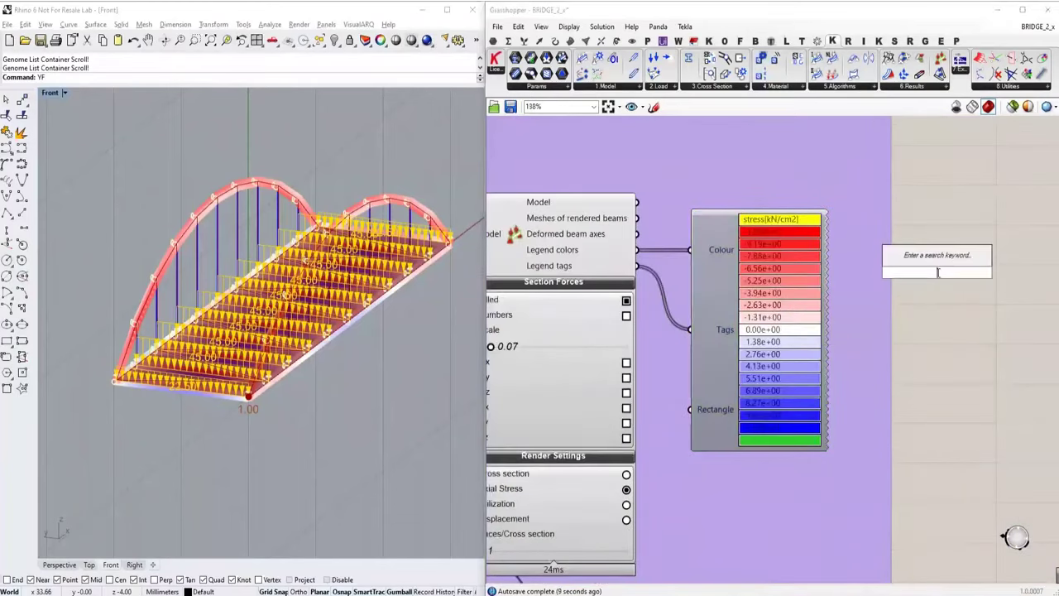
{"action": "type", "text": "uti"}
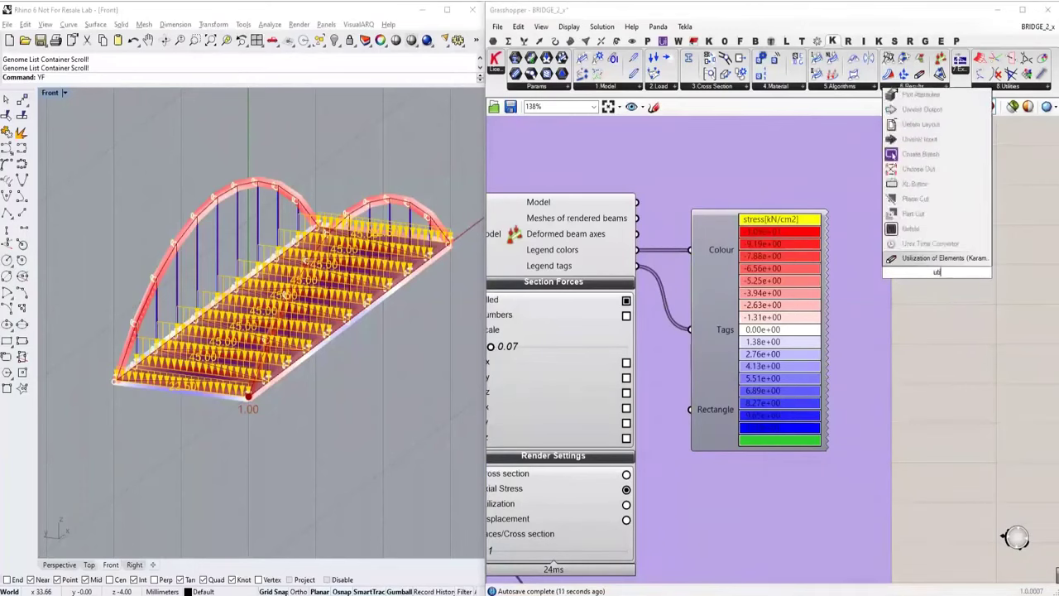
{"action": "type", "text": "lization"}
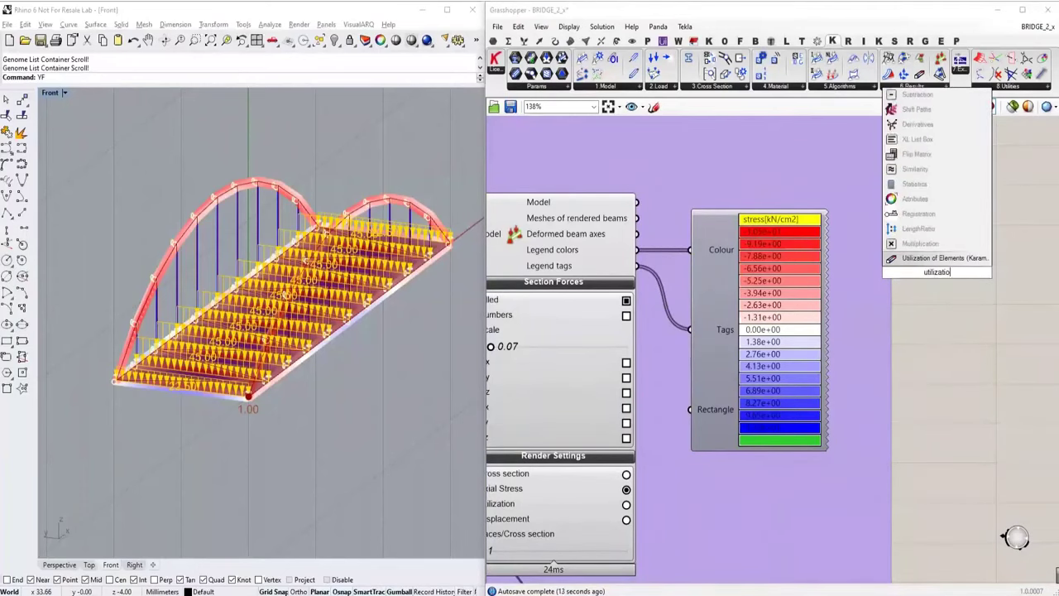
{"action": "left_click", "coordinate": [938, 258]}
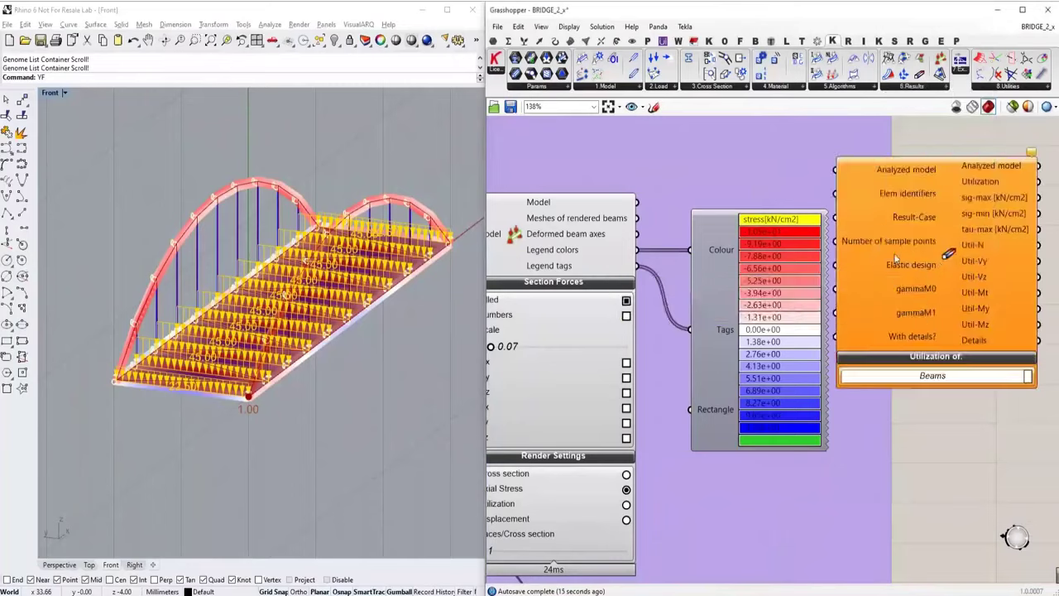
{"action": "scroll", "coordinate": [895, 271], "scroll_direction": "down", "scroll_amount": 2}
{"action": "right_click_drag", "start_coordinate": [898, 276], "coordinate": [726, 286]}
{"action": "left_click_drag", "start_coordinate": [707, 273], "coordinate": [815, 307]}
{"action": "right_click_drag", "start_coordinate": [768, 315], "coordinate": [820, 304]}
{"action": "left_click_drag", "start_coordinate": [589, 223], "coordinate": [840, 226]}
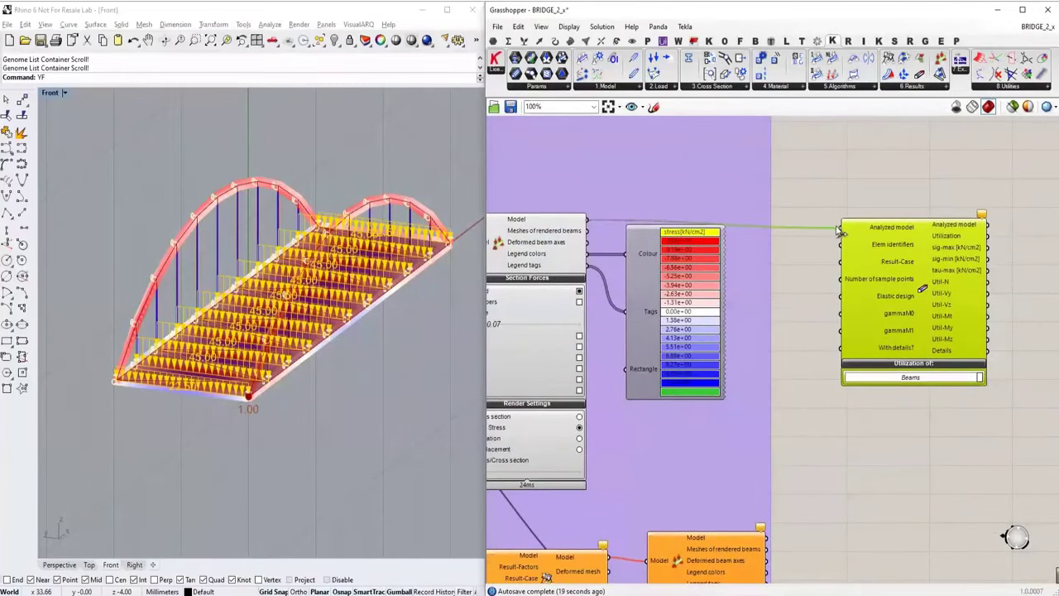
Step: Add a Panel beside the Utilization of Elements component, feed it the Utilization output and heighten it to list more values
{"action": "right_click_drag", "start_coordinate": [1016, 256], "coordinate": [837, 253]}
{"action": "double_click", "coordinate": [857, 255]}
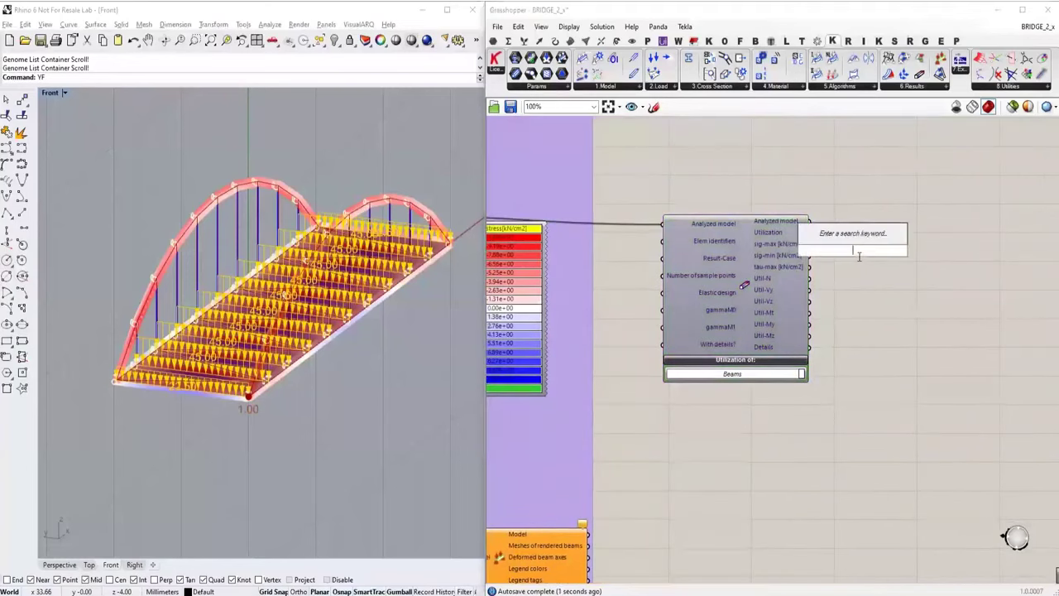
{"action": "type", "text": "panel"}
{"action": "key", "text": "Return"}
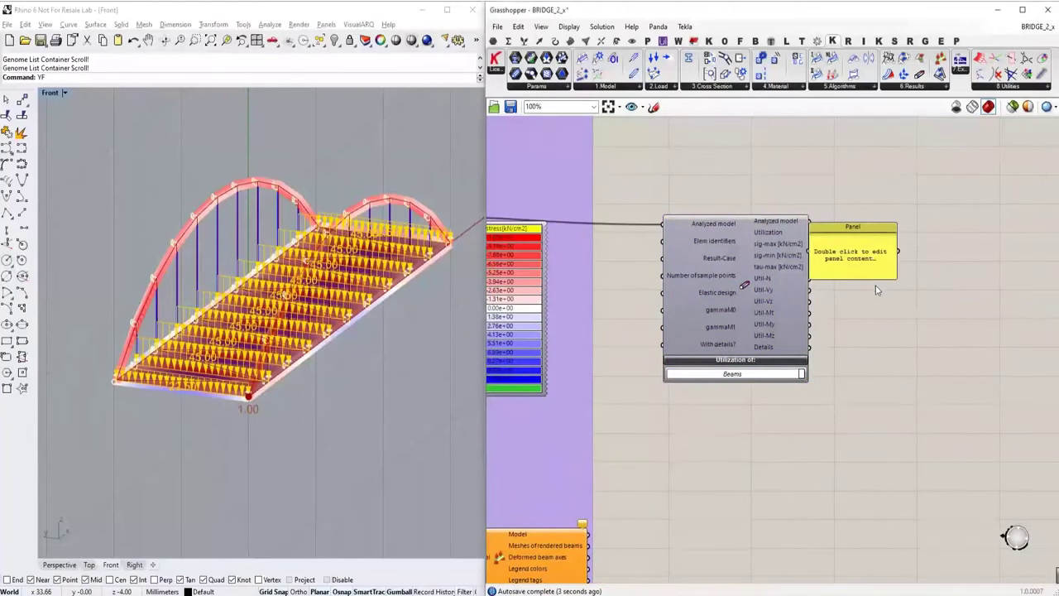
{"action": "left_click_drag", "start_coordinate": [852, 258], "coordinate": [874, 260]}
{"action": "left_click_drag", "start_coordinate": [811, 222], "coordinate": [852, 237]}
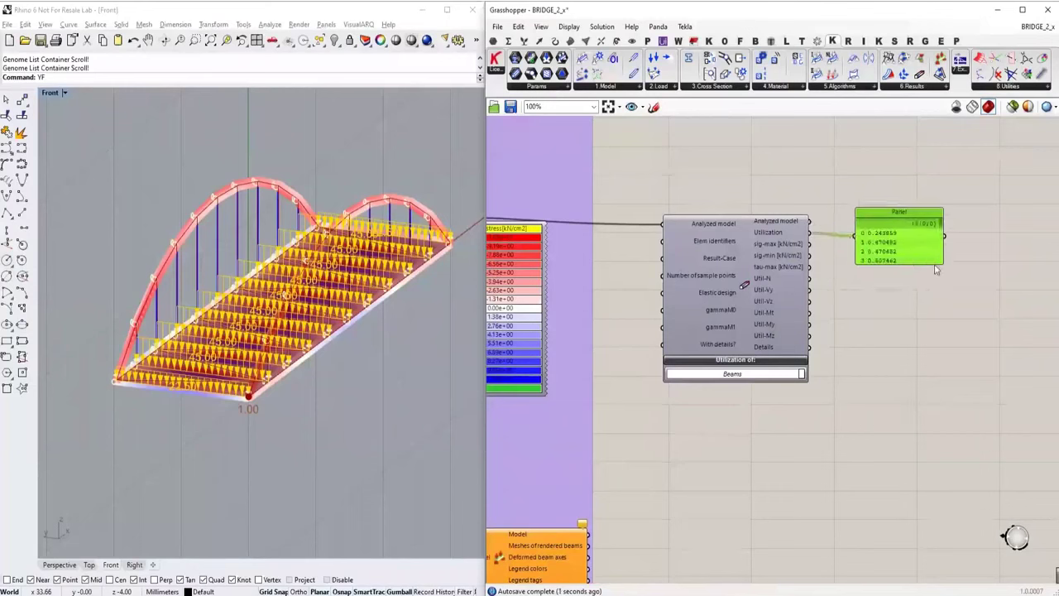
{"action": "left_click_drag", "start_coordinate": [934, 273], "coordinate": [936, 338]}
{"action": "scroll", "coordinate": [940, 234], "scroll_direction": "down", "scroll_amount": 2}
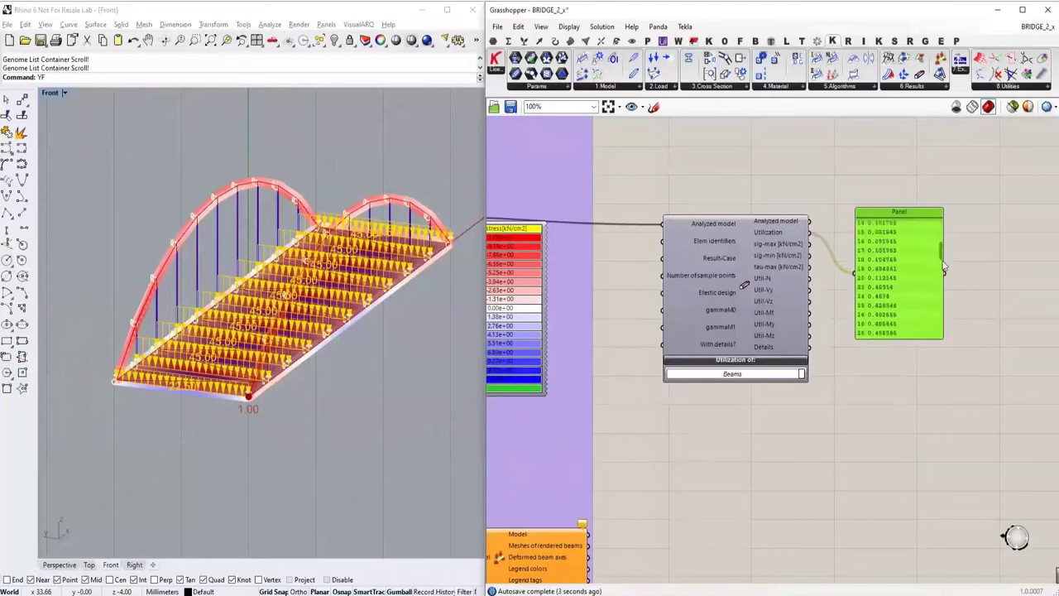
{"action": "left_click_drag", "start_coordinate": [945, 229], "coordinate": [941, 220]}
Step: Move the Utilization component closer to its output panel and connect a new panel containing "Arch" to its Elem identifiers input
{"action": "right_click_drag", "start_coordinate": [743, 175], "coordinate": [783, 182]}
{"action": "left_click_drag", "start_coordinate": [775, 260], "coordinate": [804, 263]}
{"action": "left_click", "coordinate": [732, 188]}
{"action": "double_click", "coordinate": [732, 193]}
{"action": "type", "text": "//"}
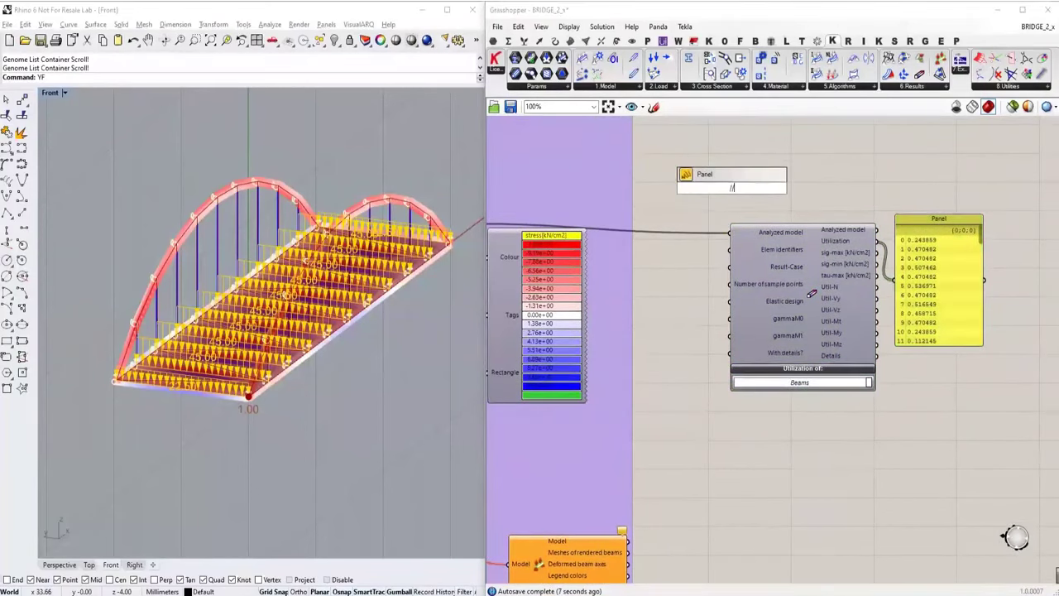
{"action": "type", "text": "Arch"}
{"action": "key", "text": "Return"}
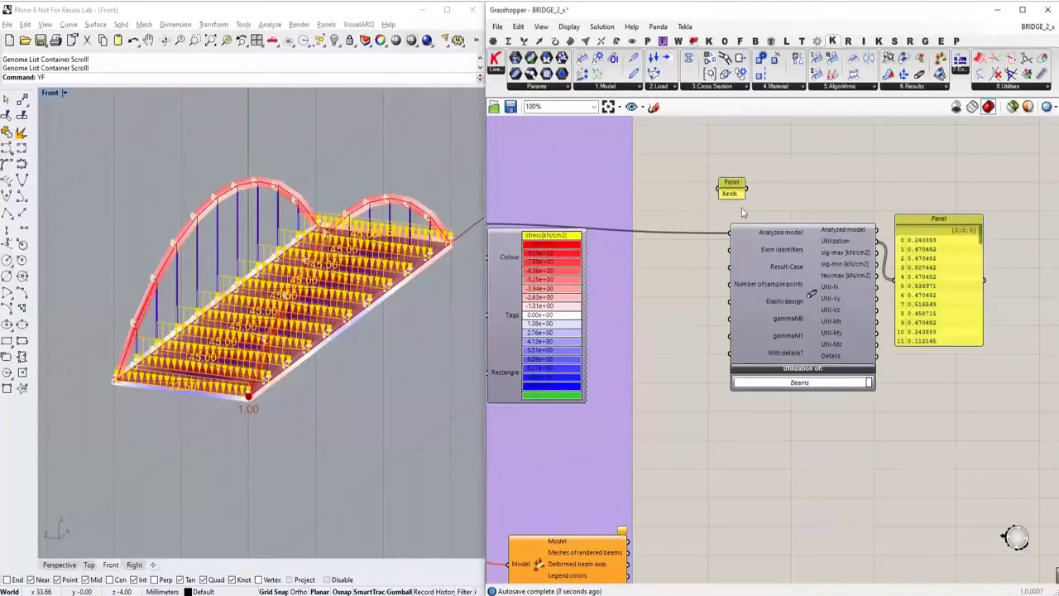
{"action": "left_click_drag", "start_coordinate": [741, 190], "coordinate": [729, 251]}
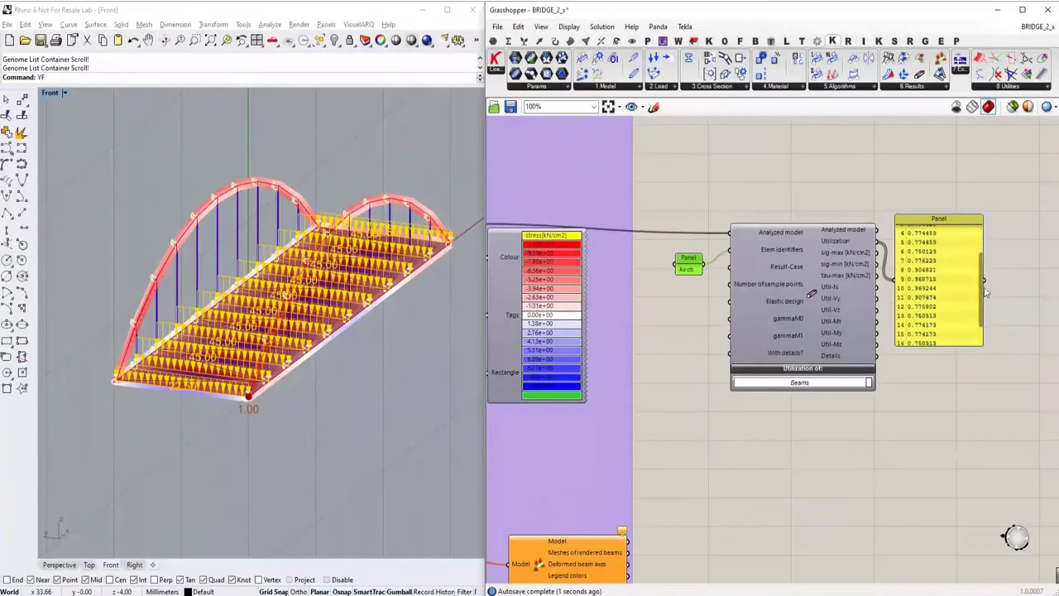
{"action": "scroll", "coordinate": [943, 268], "scroll_direction": "down", "scroll_amount": 3}
{"action": "scroll", "coordinate": [799, 433], "scroll_direction": "up", "scroll_amount": 4}
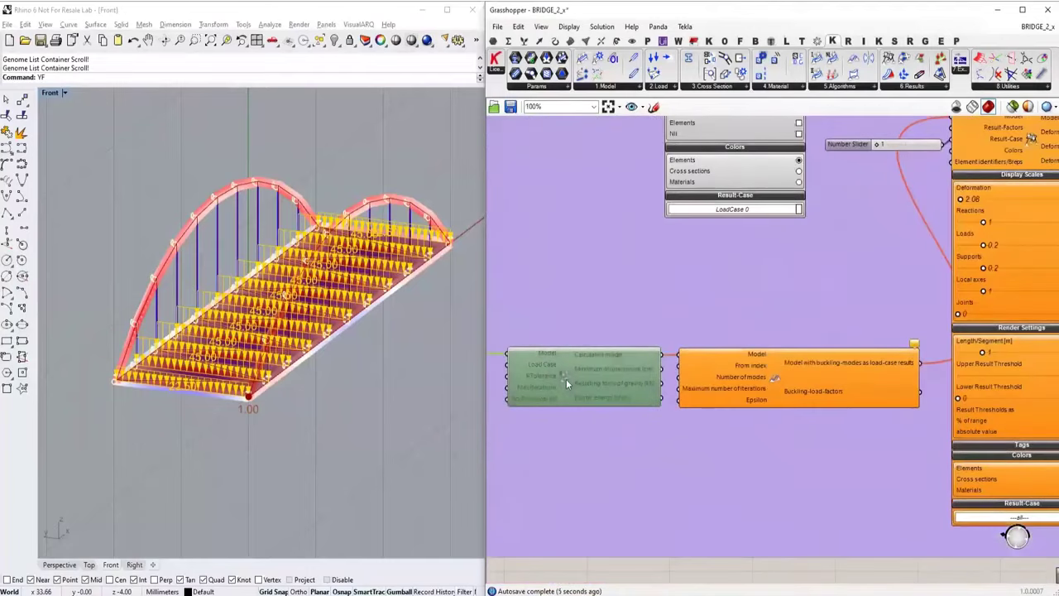
Step: Enable the disabled analysis component feeding the buckling-modes component and adjust the Result-Case slider of the buckling model display
{"action": "right_click", "coordinate": [566, 379]}
{"action": "left_click", "coordinate": [602, 416]}
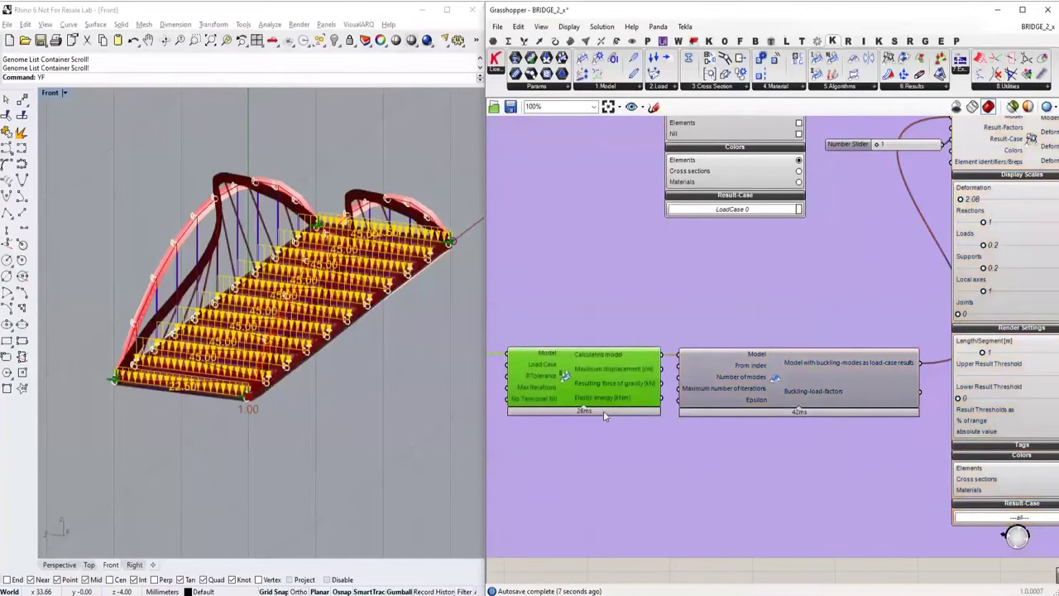
{"action": "scroll", "coordinate": [649, 369], "scroll_direction": "down", "scroll_amount": 5}
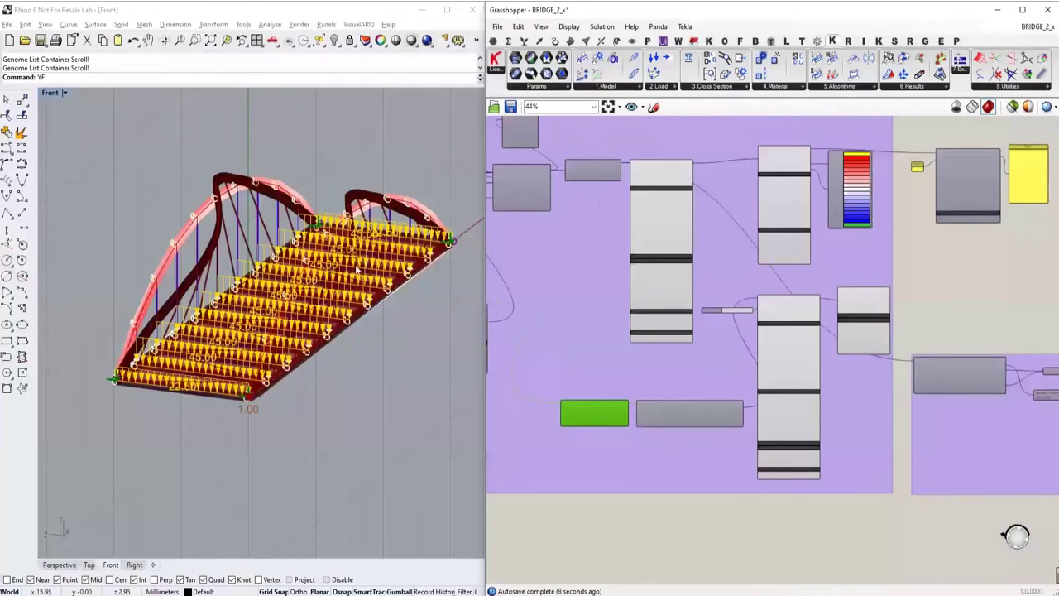
{"action": "scroll", "coordinate": [728, 311], "scroll_direction": "up", "scroll_amount": 8}
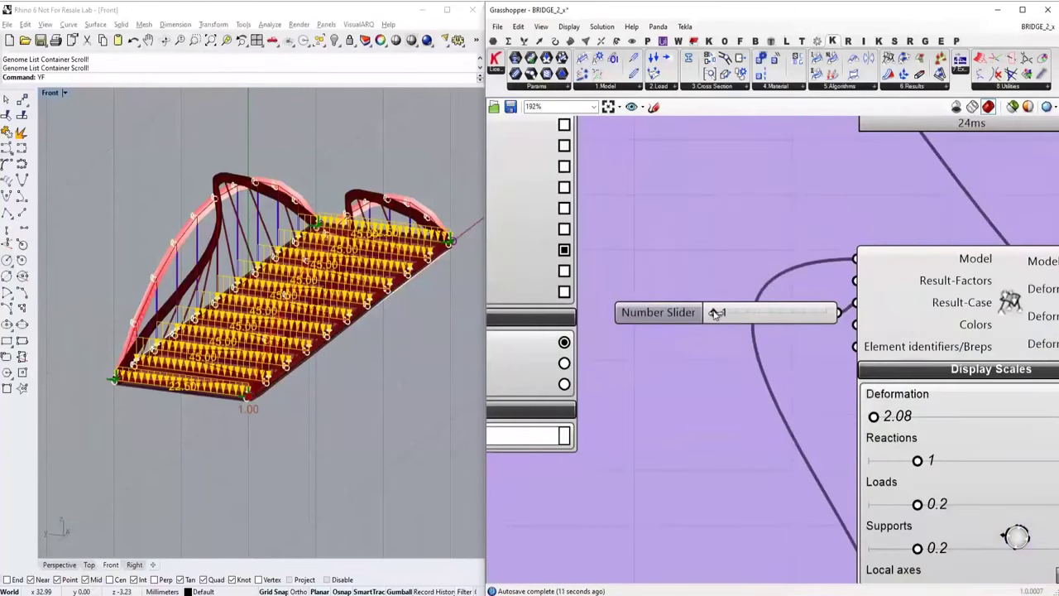
{"action": "mouse_move", "coordinate": [727, 315]}
{"action": "left_mouse_down"}
{"action": "mouse_move", "coordinate": [822, 312]}
{"action": "mouse_move", "coordinate": [713, 314]}
{"action": "left_mouse_up"}
{"action": "scroll", "coordinate": [718, 376], "scroll_direction": "down", "scroll_amount": 10}
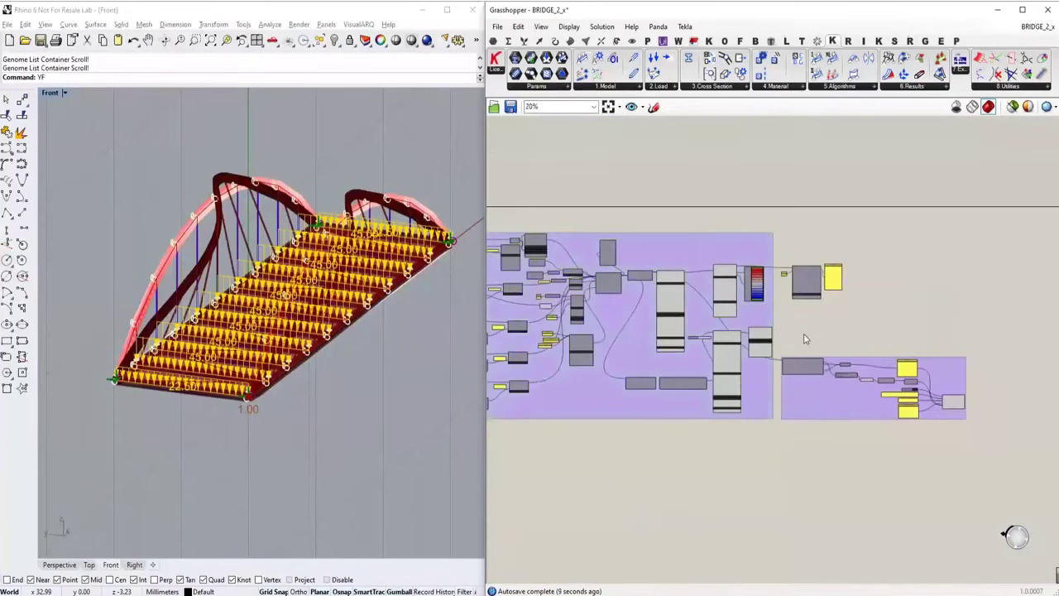
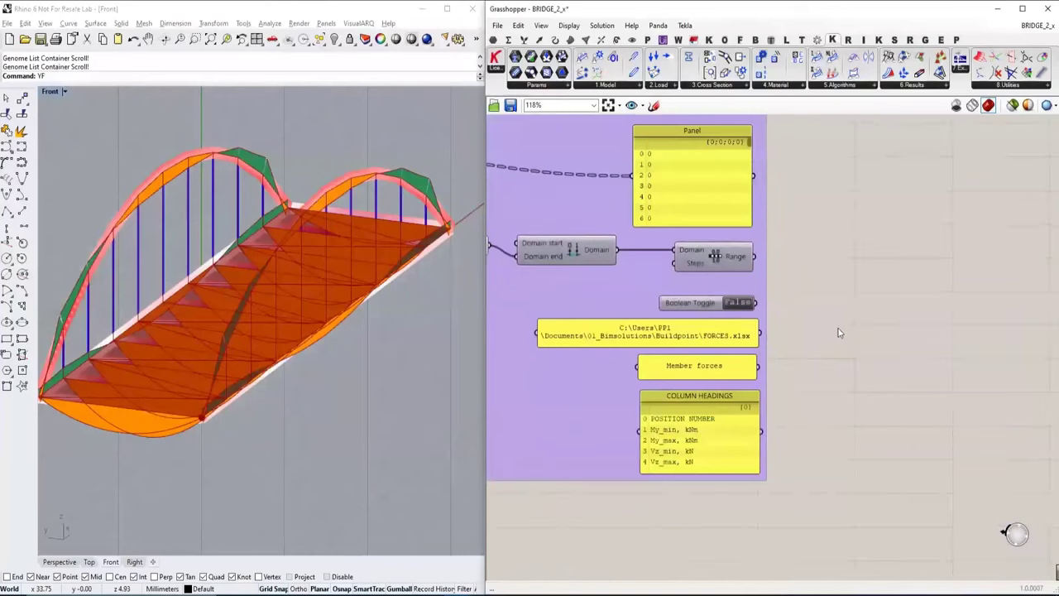
Step: Add an Excel Write component outside the export group and connect both the Range output and the force values panel to its Data input
{"action": "double_click", "coordinate": [839, 329]}
{"action": "type", "text": "excel"}
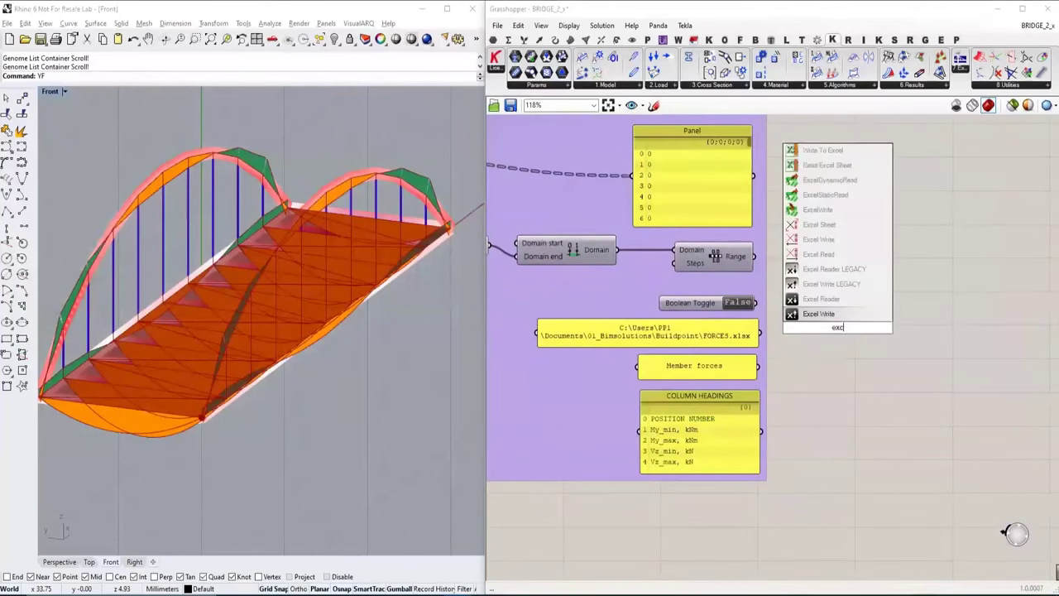
{"action": "left_click", "coordinate": [825, 315]}
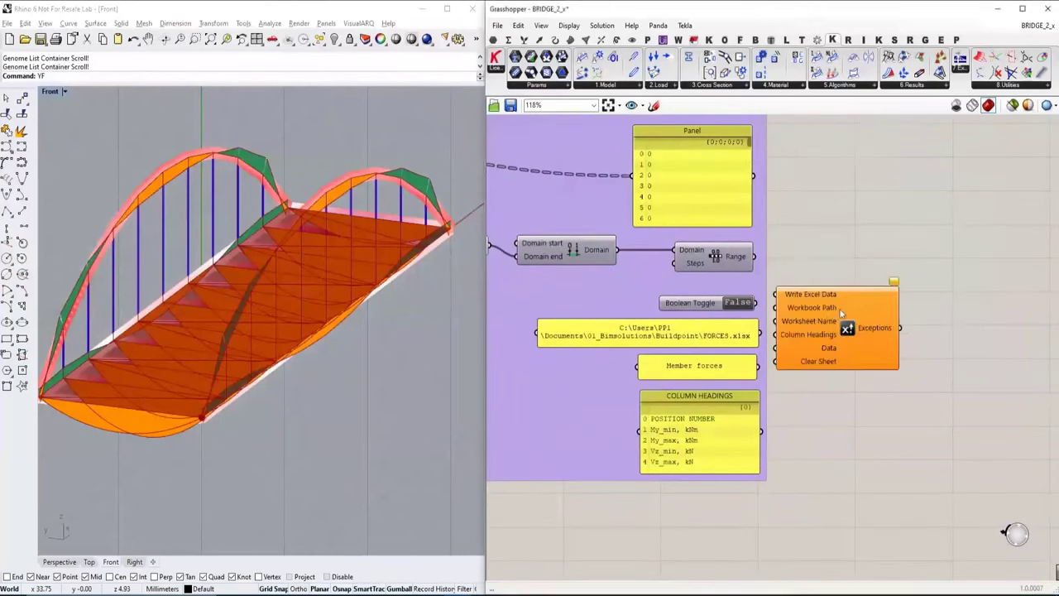
{"action": "scroll", "coordinate": [825, 315], "scroll_direction": "down", "scroll_amount": 1}
{"action": "left_click", "coordinate": [808, 351]}
{"action": "left_click_drag", "start_coordinate": [808, 347], "coordinate": [808, 345]}
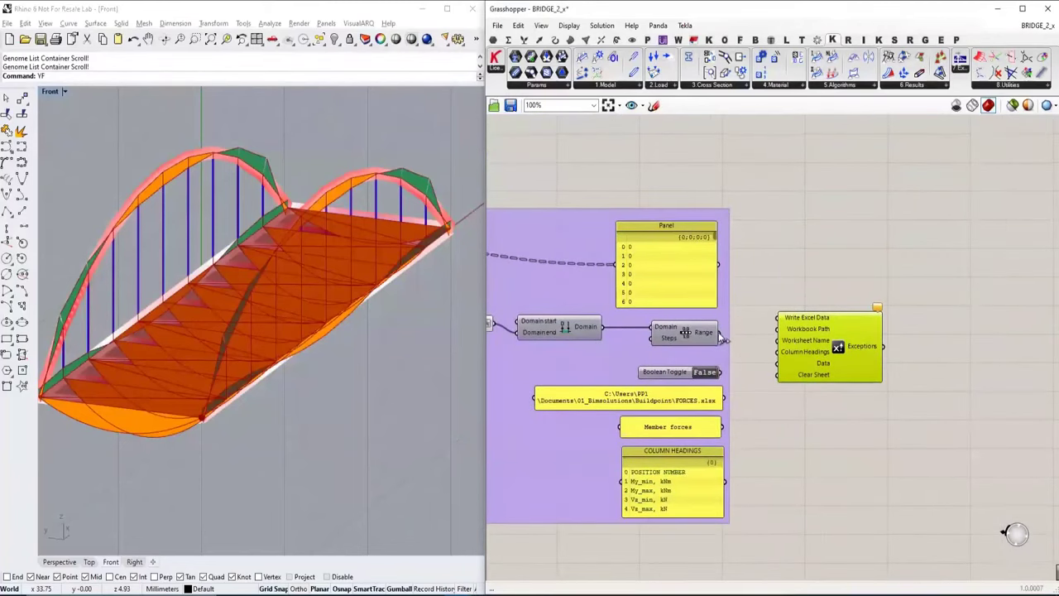
{"action": "left_click_drag", "start_coordinate": [731, 336], "coordinate": [779, 362]}
{"action": "left_click_drag", "start_coordinate": [716, 263], "coordinate": [781, 369]}
{"action": "scroll", "coordinate": [798, 405], "scroll_direction": "up", "scroll_amount": 2}
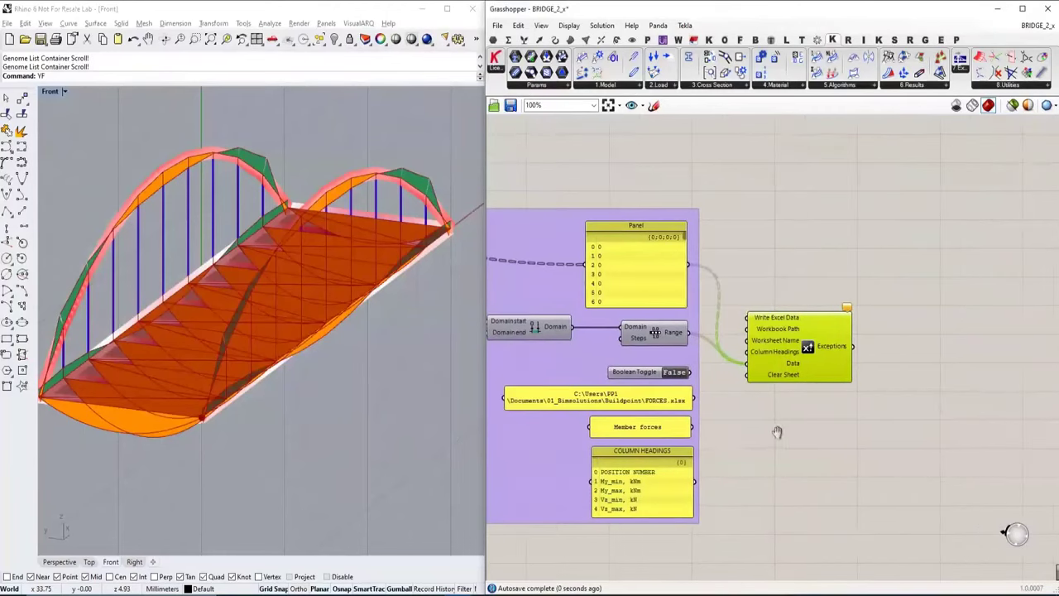
Step: Connect the FORCES.xlsx path, Member forces and COLUMN HEADINGS panels to Excel Write's Workbook Path, Worksheet Name and Column Headings inputs
{"action": "left_click_drag", "start_coordinate": [689, 400], "coordinate": [762, 304]}
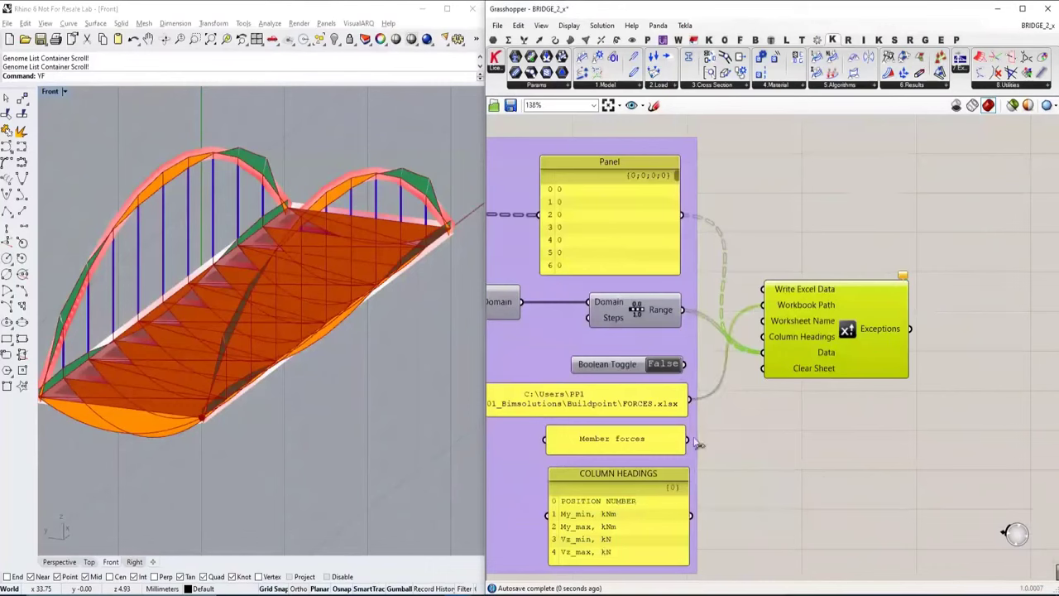
{"action": "left_click_drag", "start_coordinate": [690, 439], "coordinate": [762, 320]}
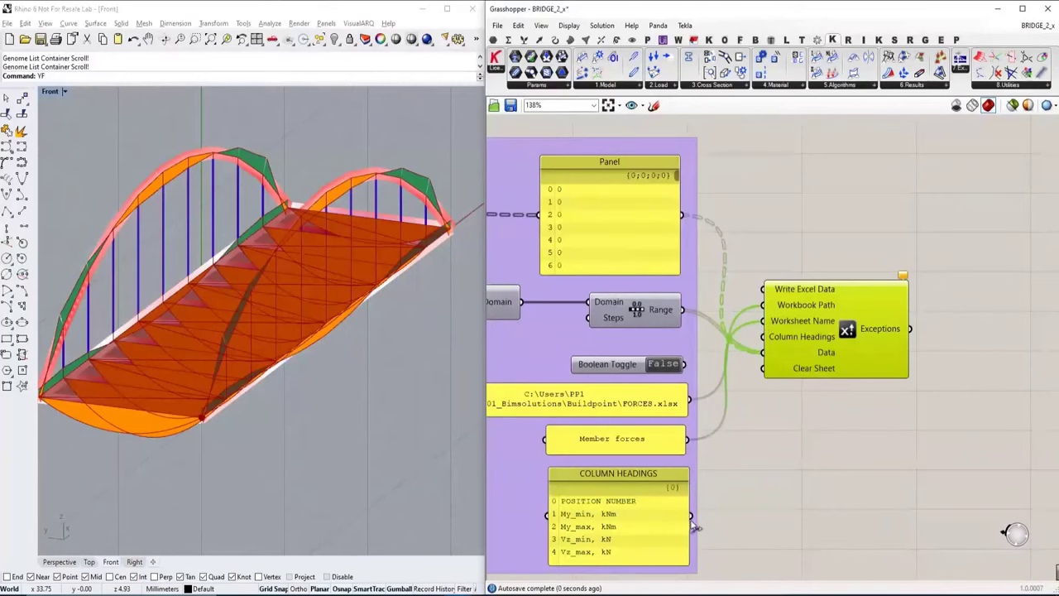
{"action": "left_click_drag", "start_coordinate": [689, 522], "coordinate": [762, 336]}
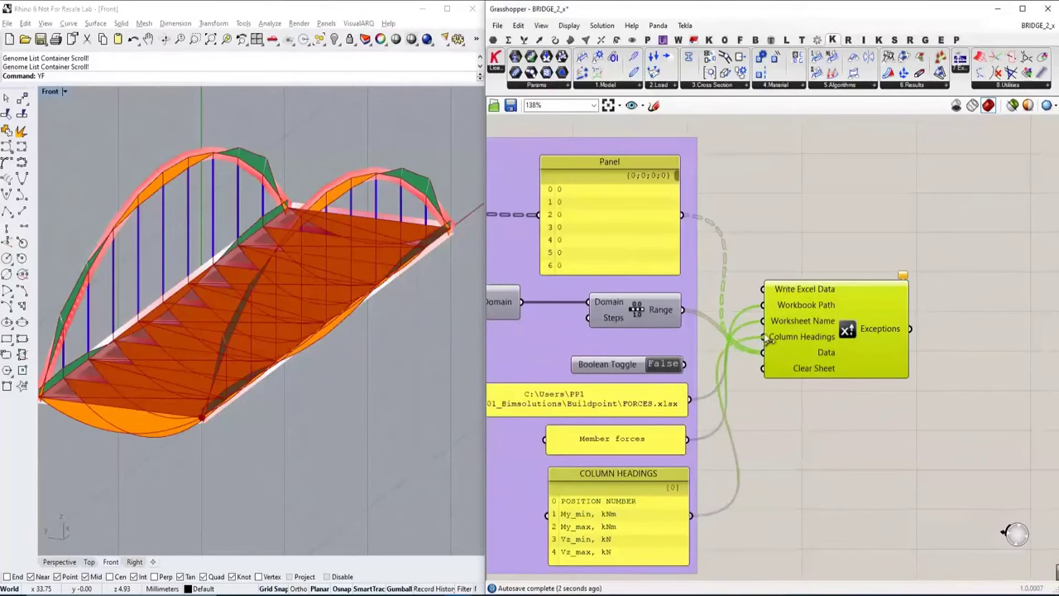
Step: Connect the Boolean Toggle to Write Excel Data and set it to True to export the member forces
{"action": "scroll", "coordinate": [774, 436], "scroll_direction": "down", "scroll_amount": 3}
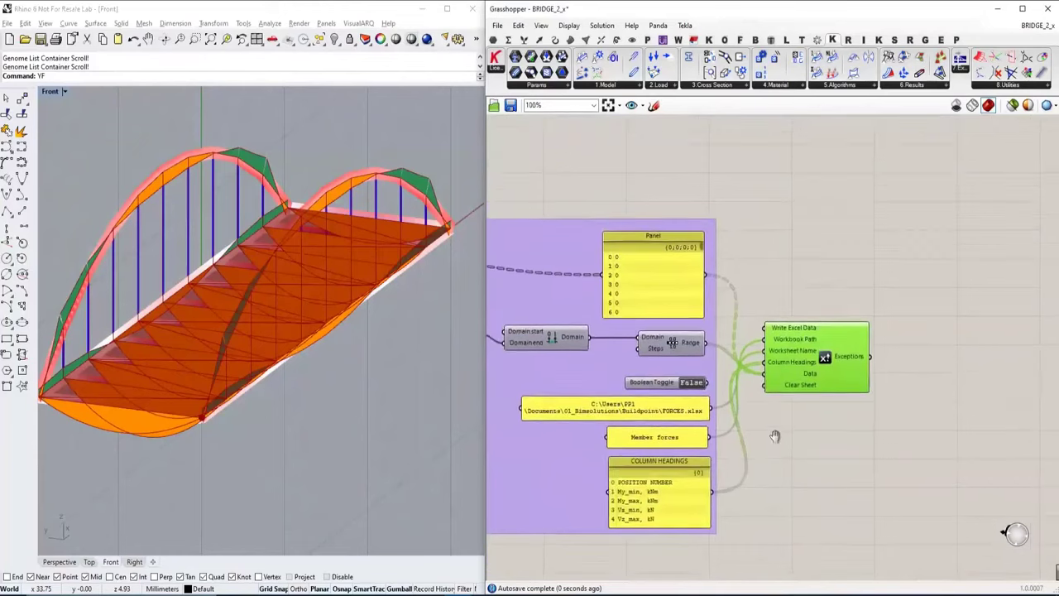
{"action": "scroll", "coordinate": [720, 357], "scroll_direction": "up", "scroll_amount": 2}
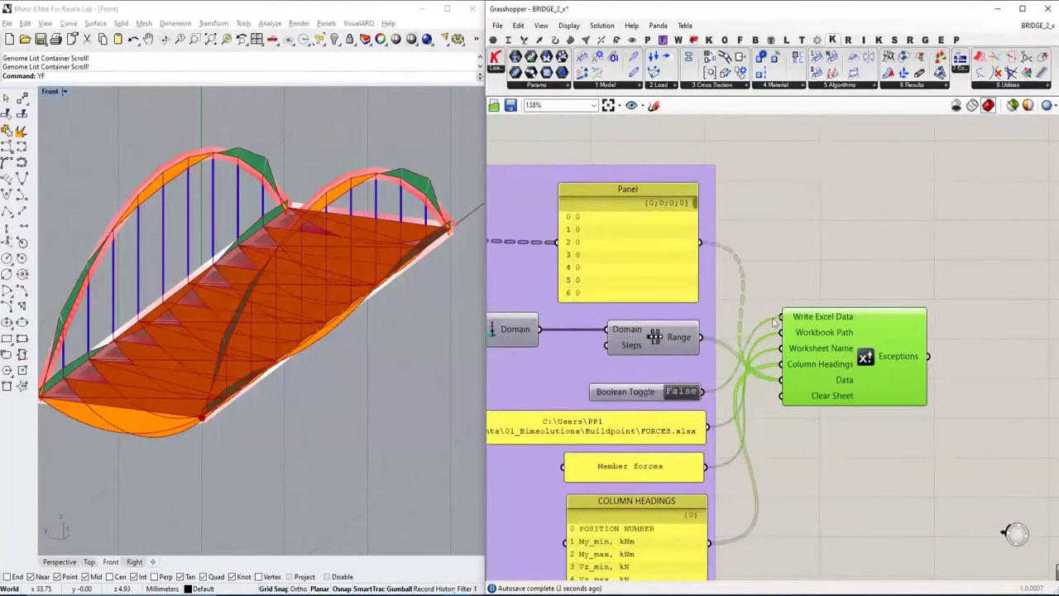
{"action": "left_click", "coordinate": [679, 395]}
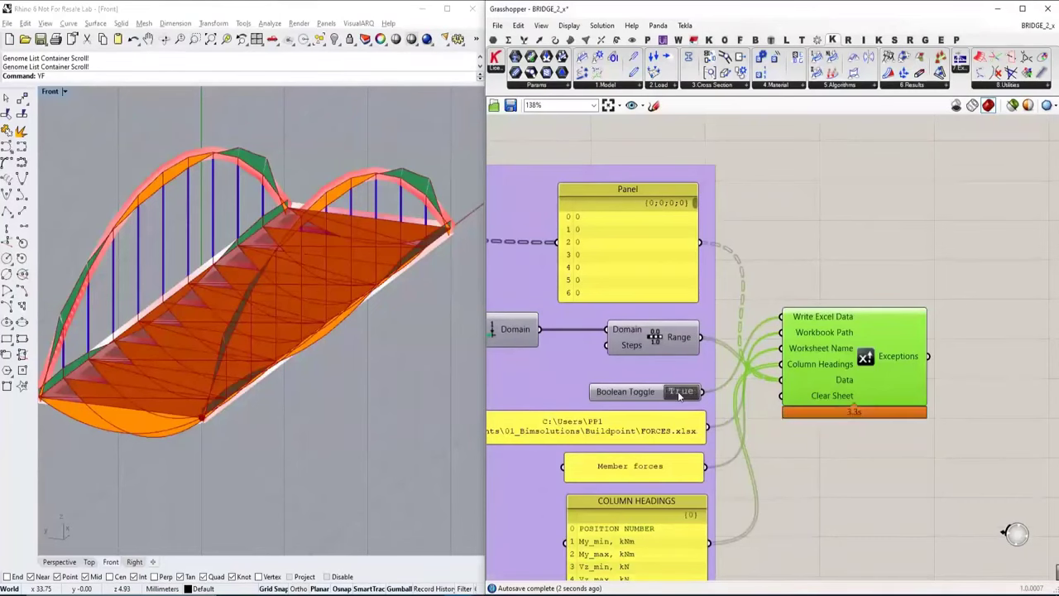
{"action": "scroll", "coordinate": [683, 402], "scroll_direction": "down", "scroll_amount": 3}
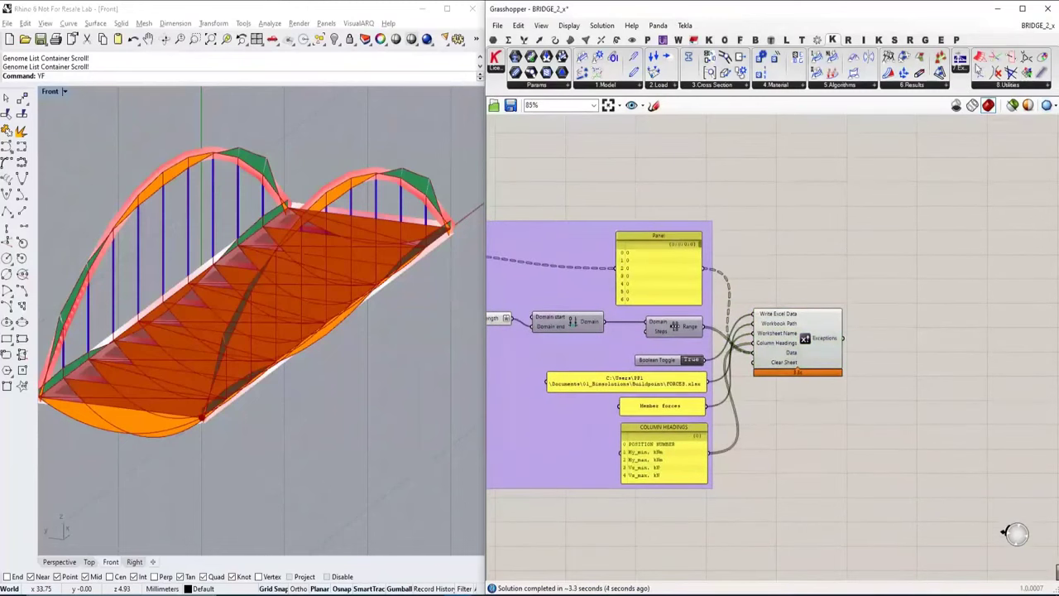
Step: Open FORCES.xlsx from the Buildpoint folder in Excel, review the exported Member forces sheet and close the workbook
{"action": "mouse_move", "coordinate": [269, 594]}
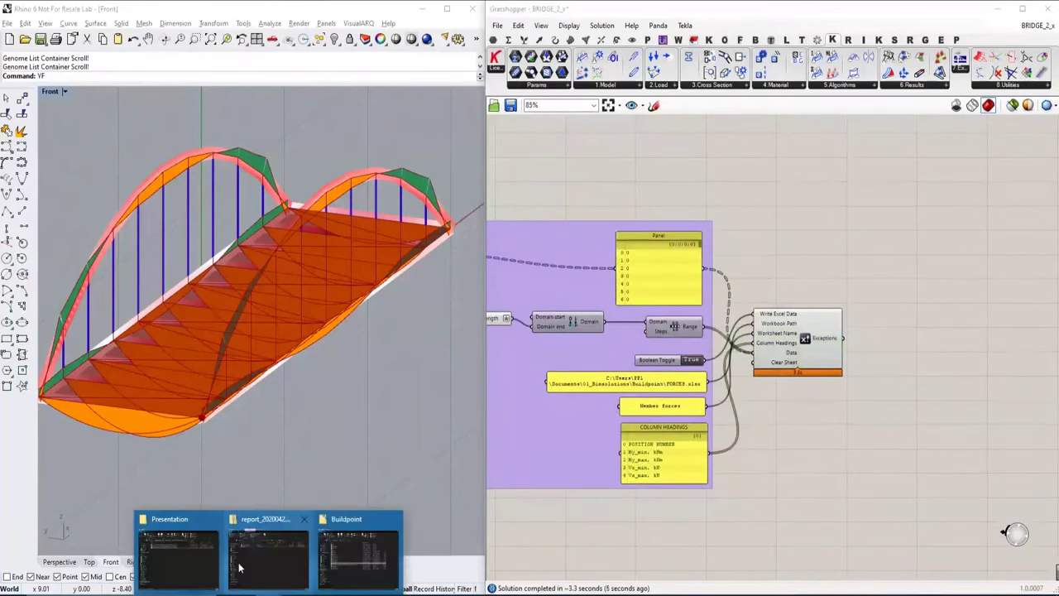
{"action": "left_click", "coordinate": [357, 550]}
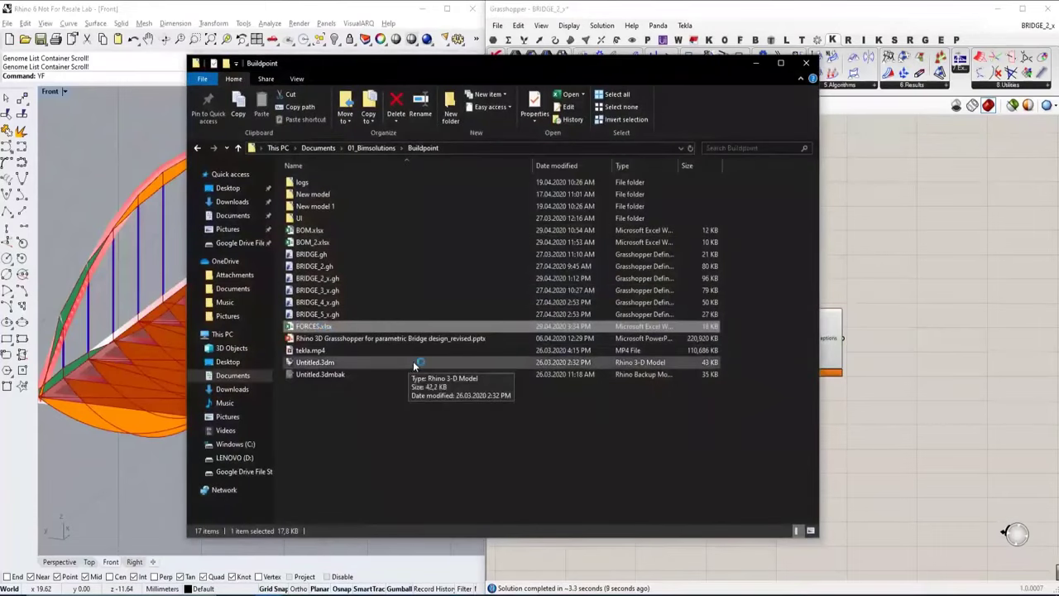
{"action": "key", "text": "Return"}
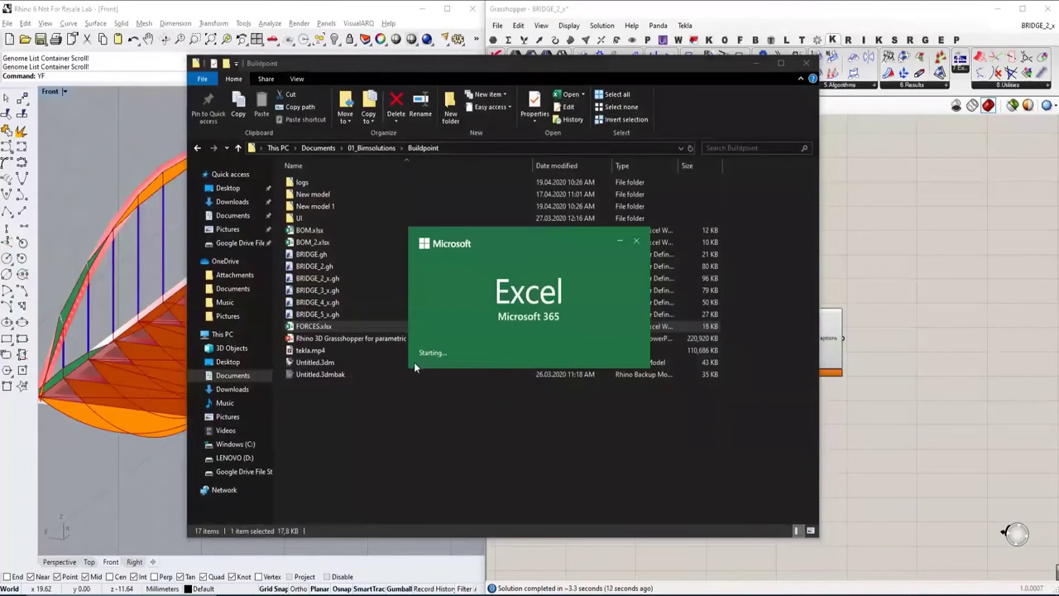
{"action": "scroll", "coordinate": [330, 267], "scroll_direction": "down", "scroll_amount": 5}
{"action": "scroll", "coordinate": [330, 267], "scroll_direction": "up", "scroll_amount": 5}
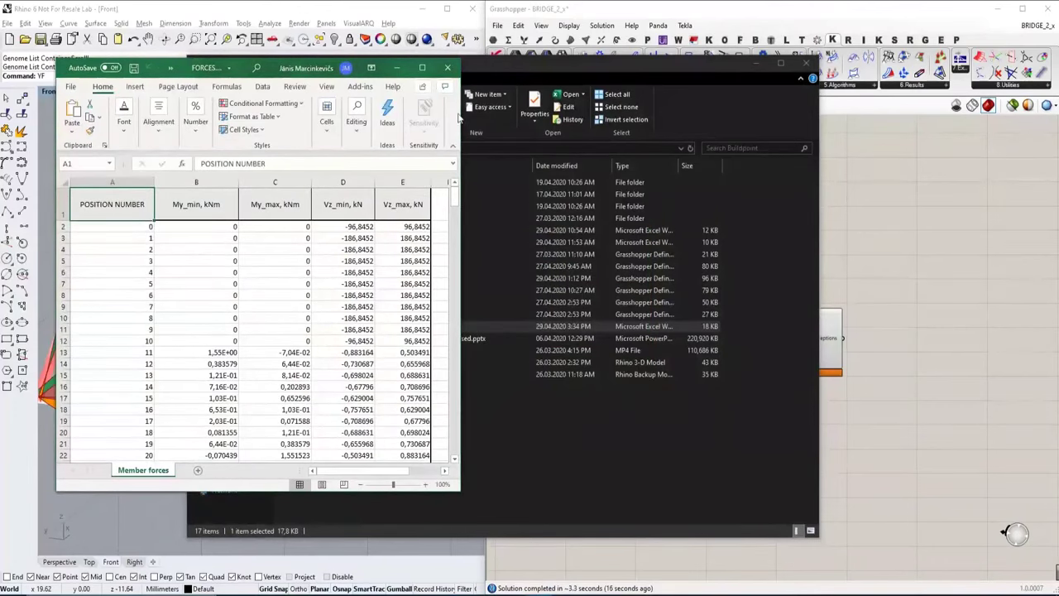
{"action": "left_click", "coordinate": [447, 68]}
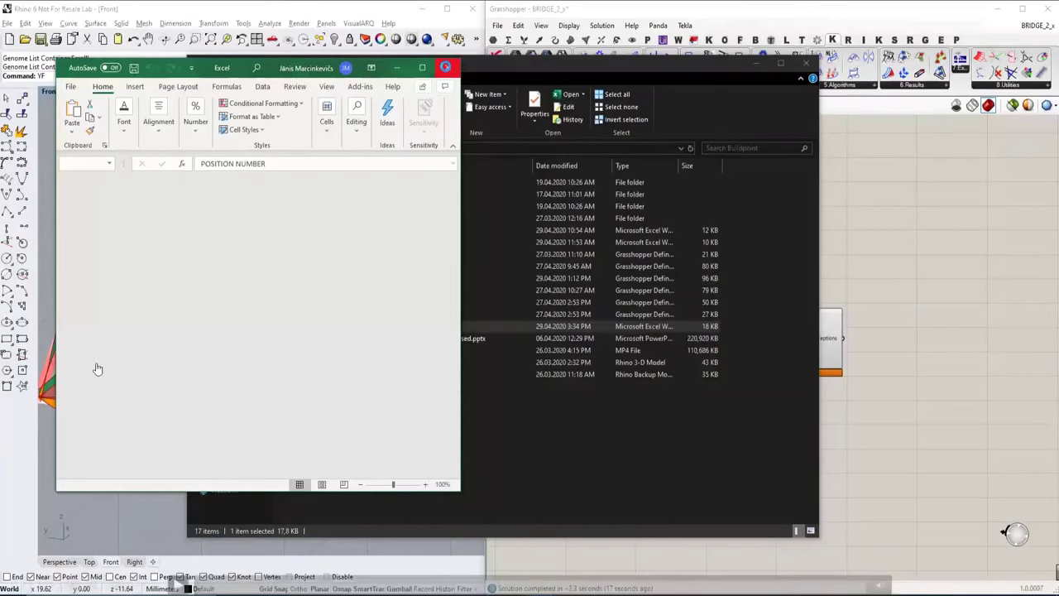
{"action": "key", "text": "Right"}
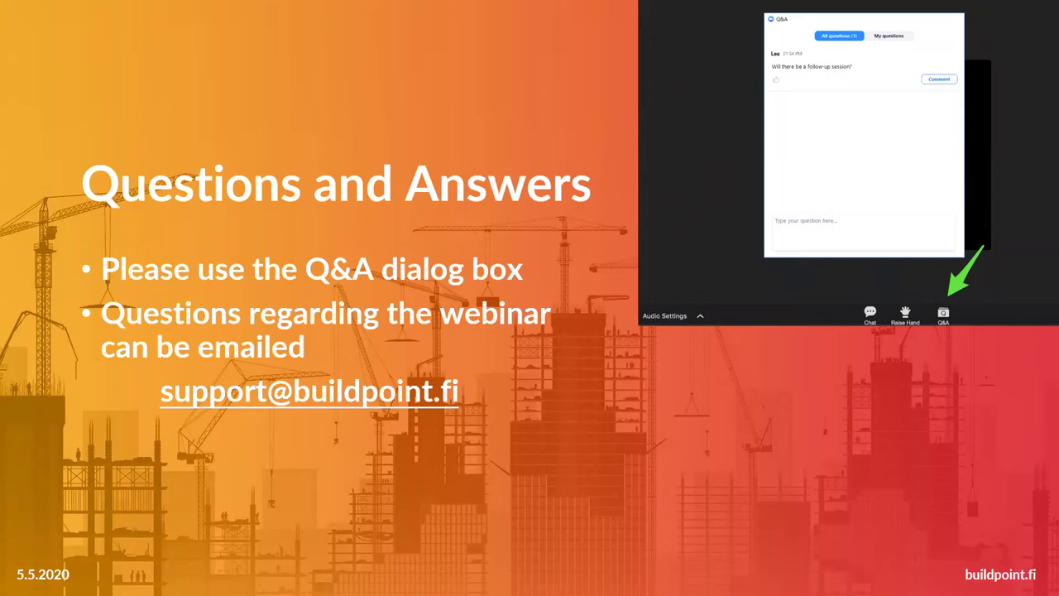
{"action": "key", "text": "Right"}
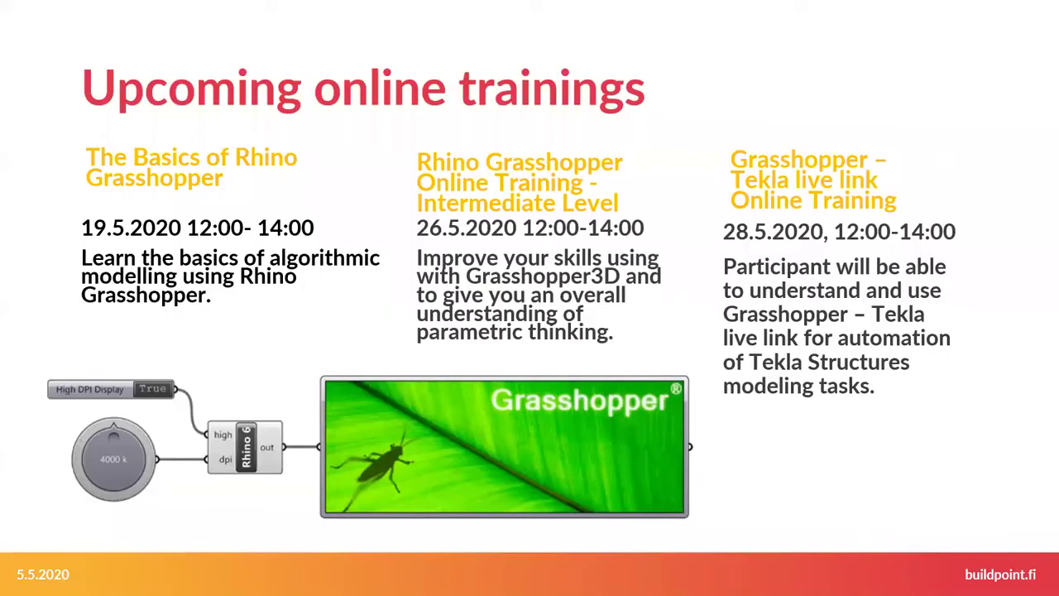